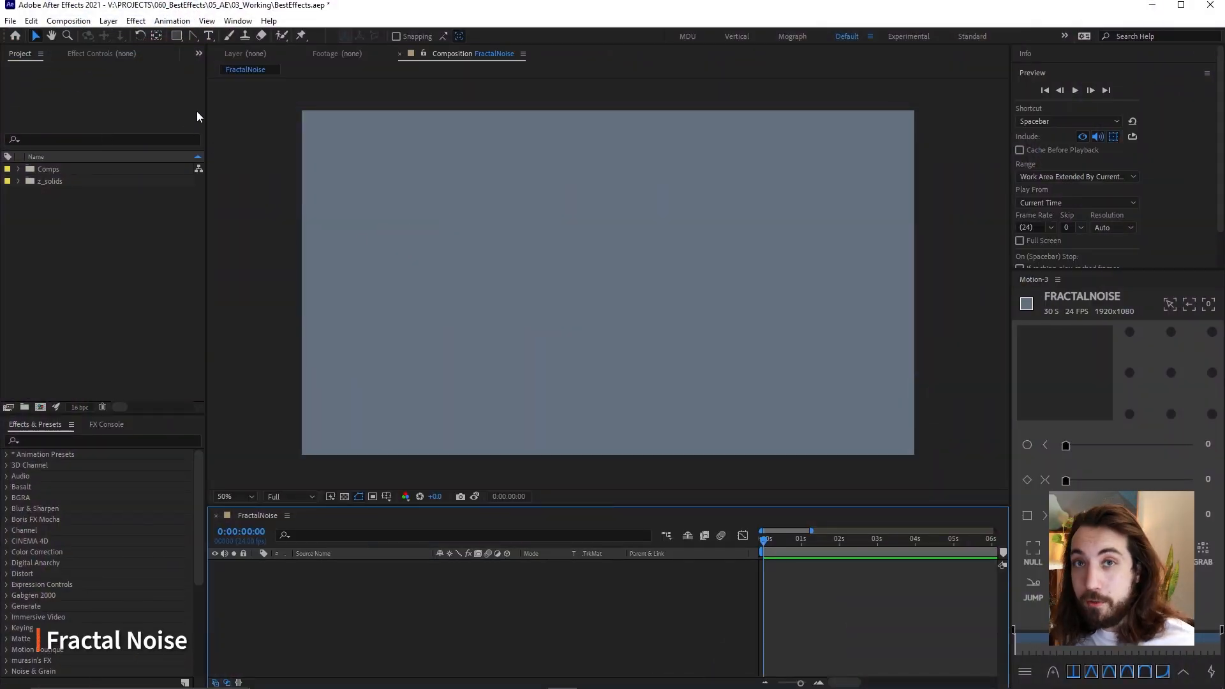
Create a new white 1920 x 1080 solid in the FractalNoise composition
click(109, 21)
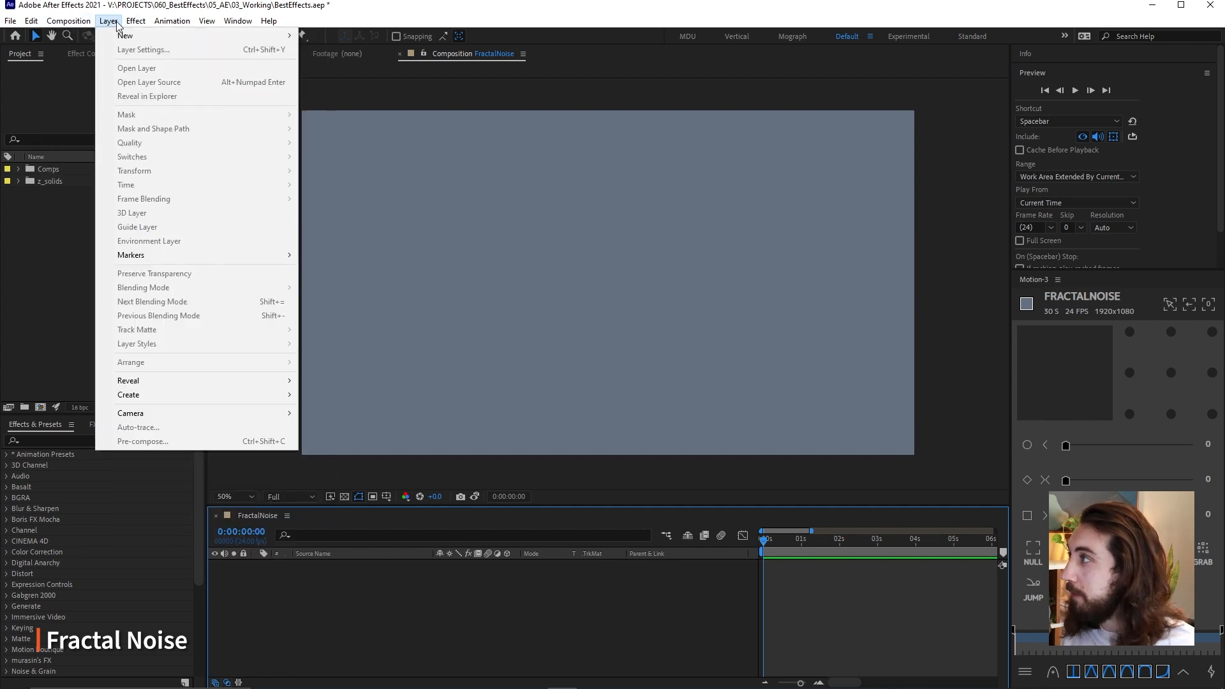
mouse_move(282, 38)
click(335, 46)
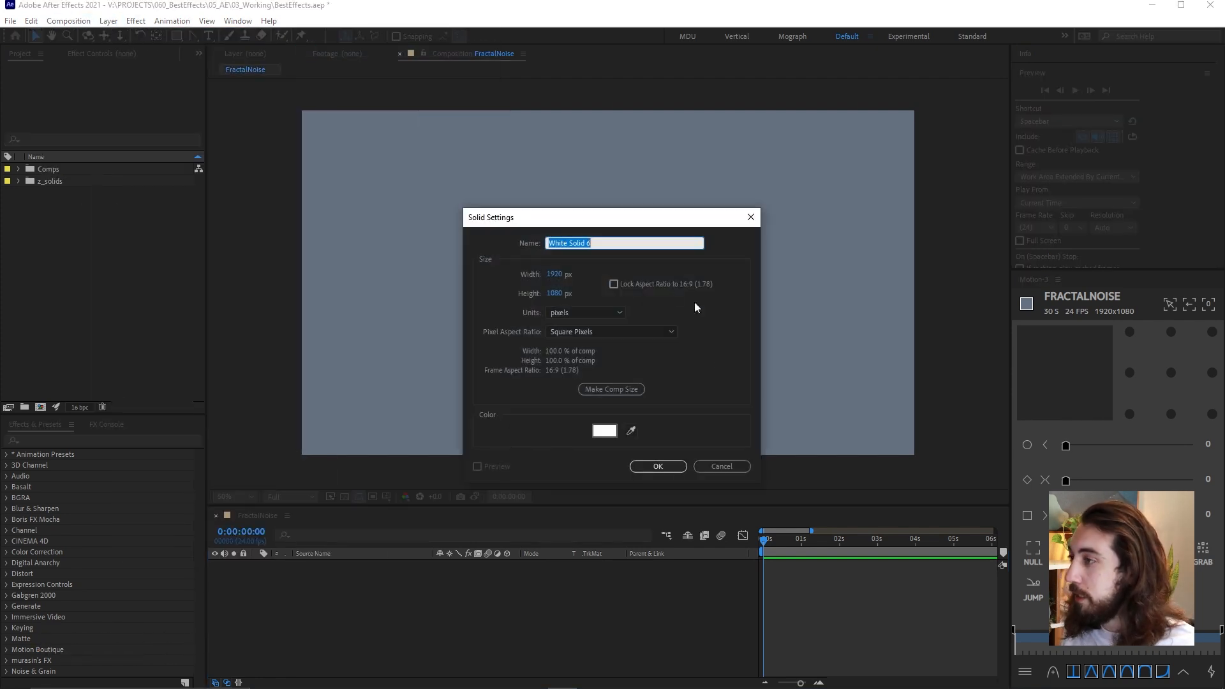
click(674, 462)
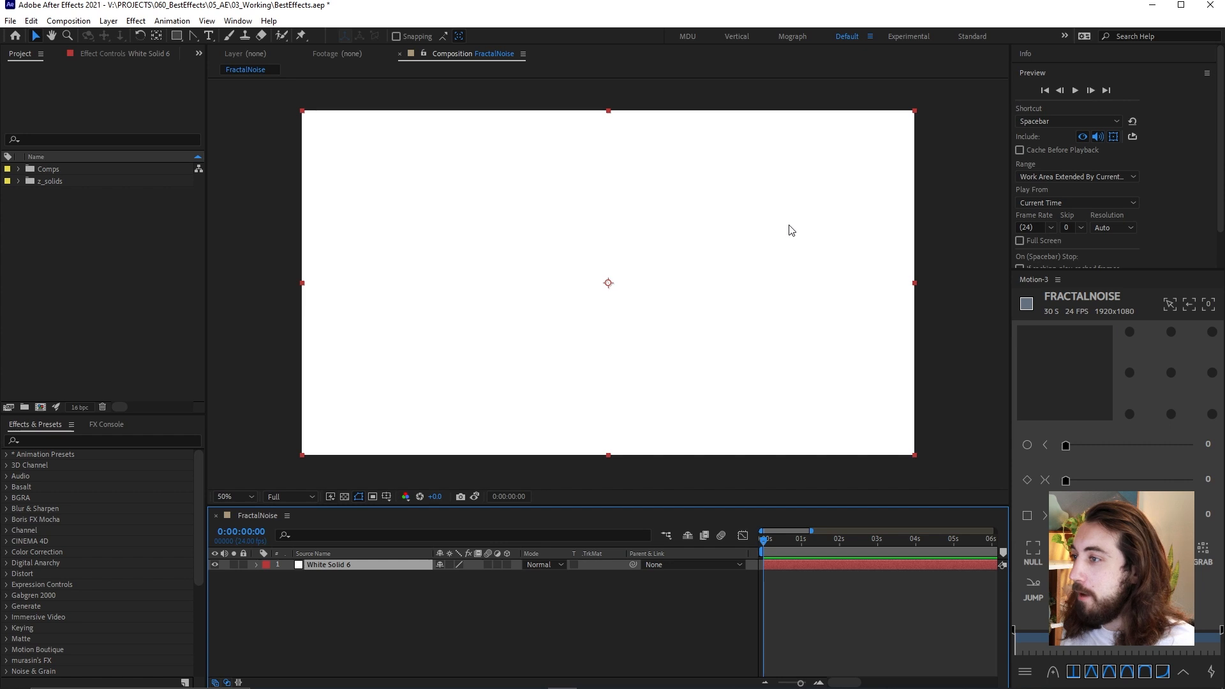
Apply the Fractal Noise effect to the white solid and try out its Evolution value
key(ctrl+space)
text(frac)
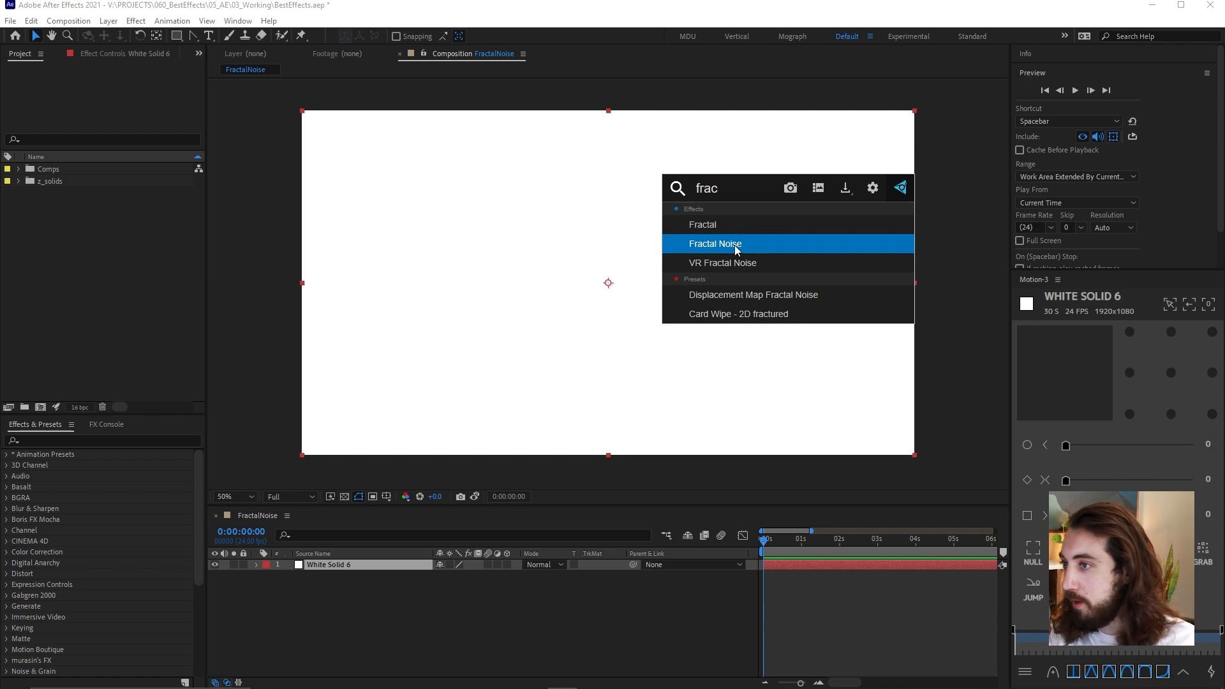
click(736, 245)
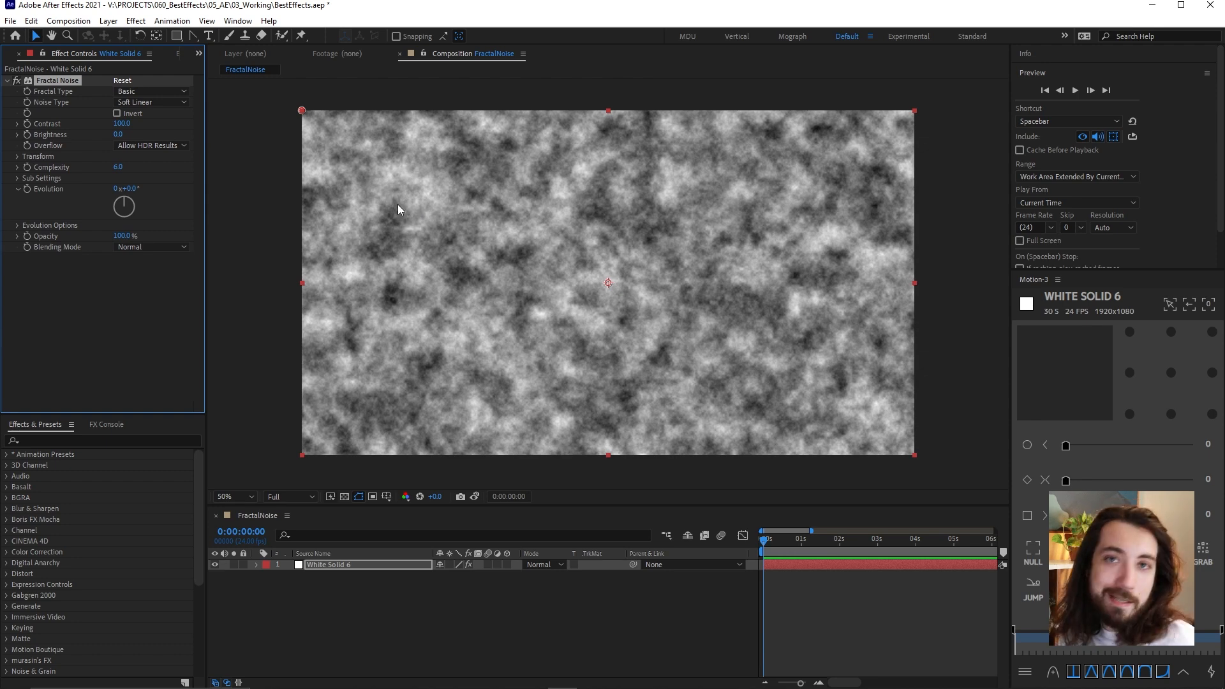
mouse_move(135, 188)
mouse_down()
mouse_move(604, 207)
mouse_move(252, 213)
mouse_move(137, 191)
mouse_up()
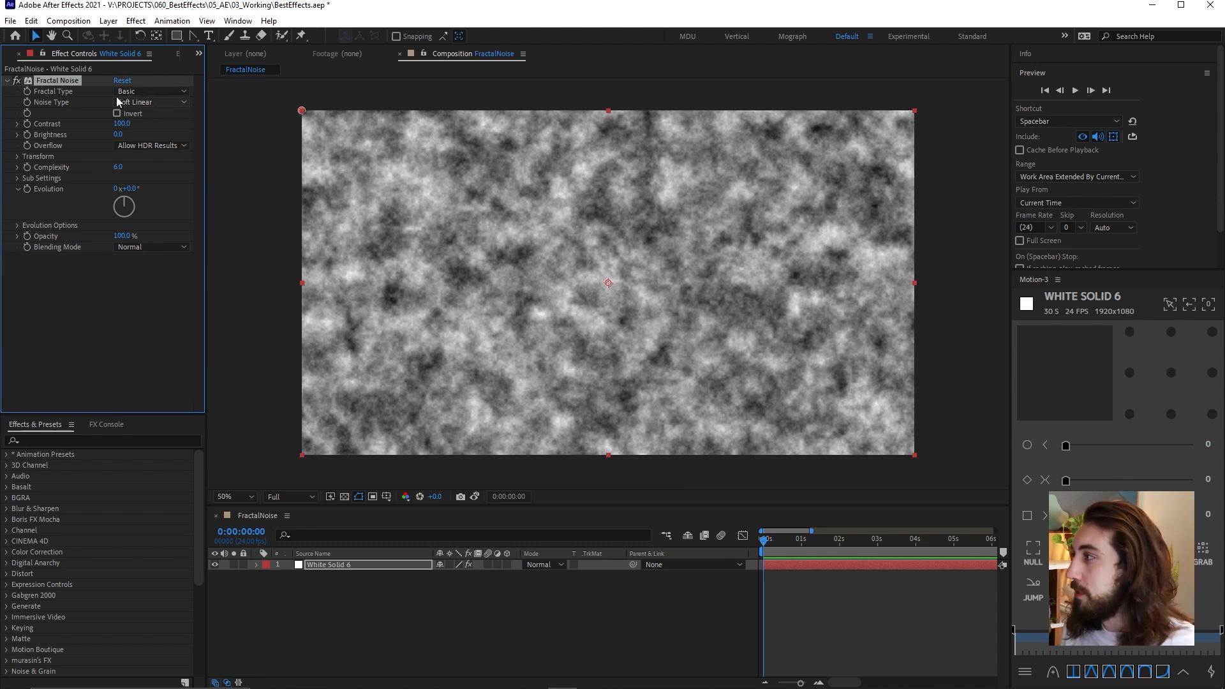
Set the Fractal Noise type to Strings and raise its contrast to 111
click(141, 91)
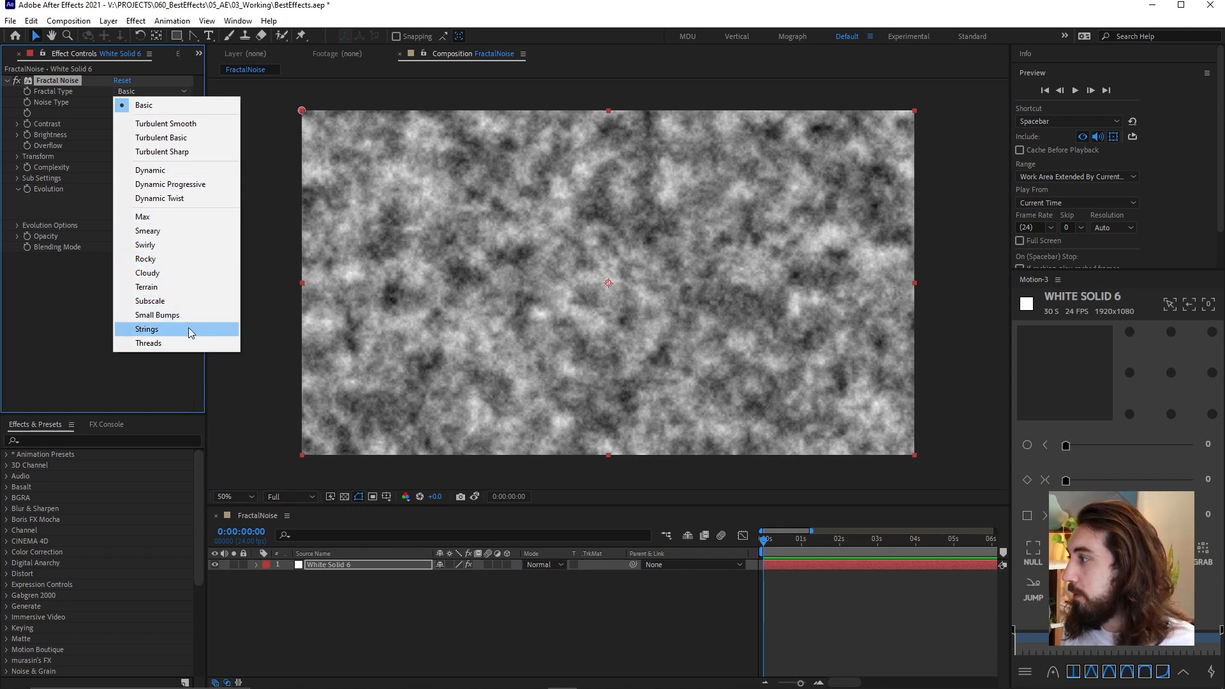
click(189, 328)
drag(121, 123, 128, 123)
Apply a Tint effect to the noise solid, mapping black to a saturated blue and white to a light blue
key(ctrl+space)
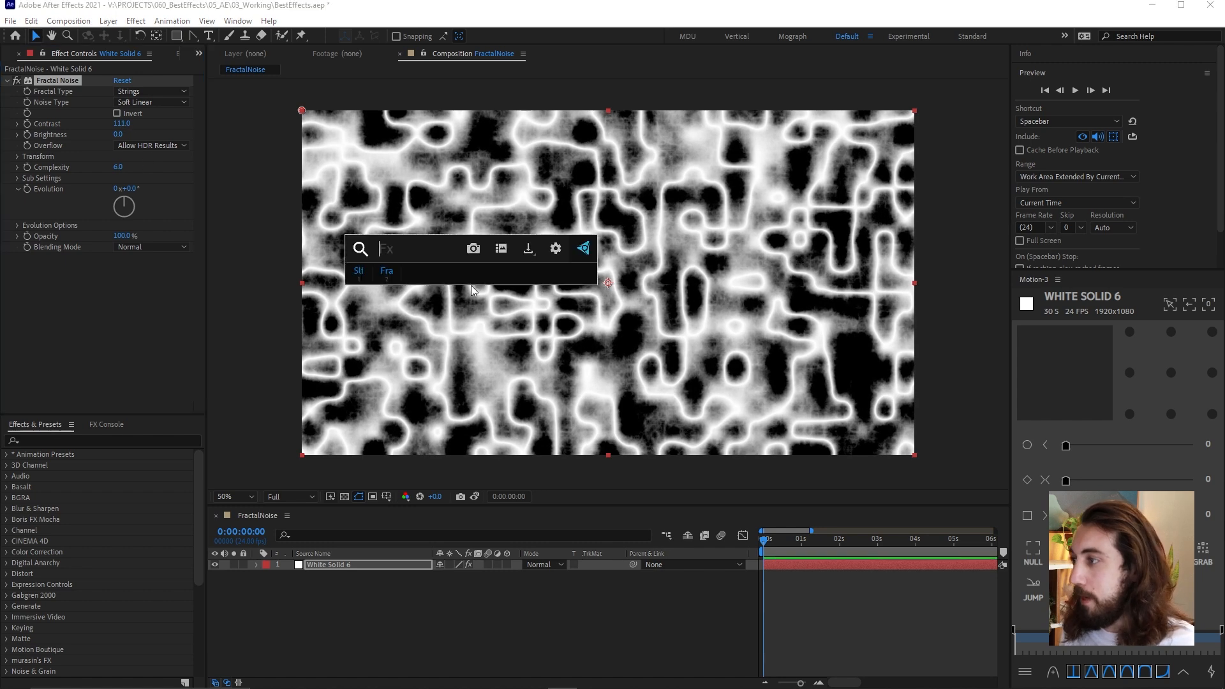
text(tint)
key(Return)
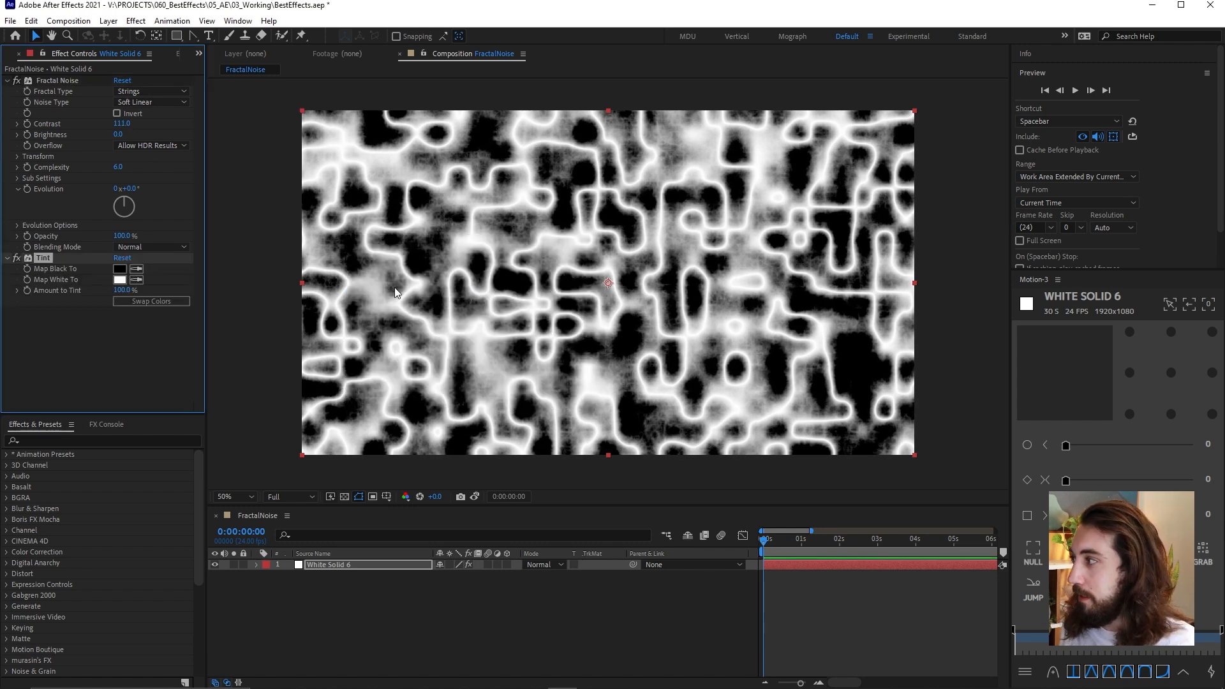
click(119, 269)
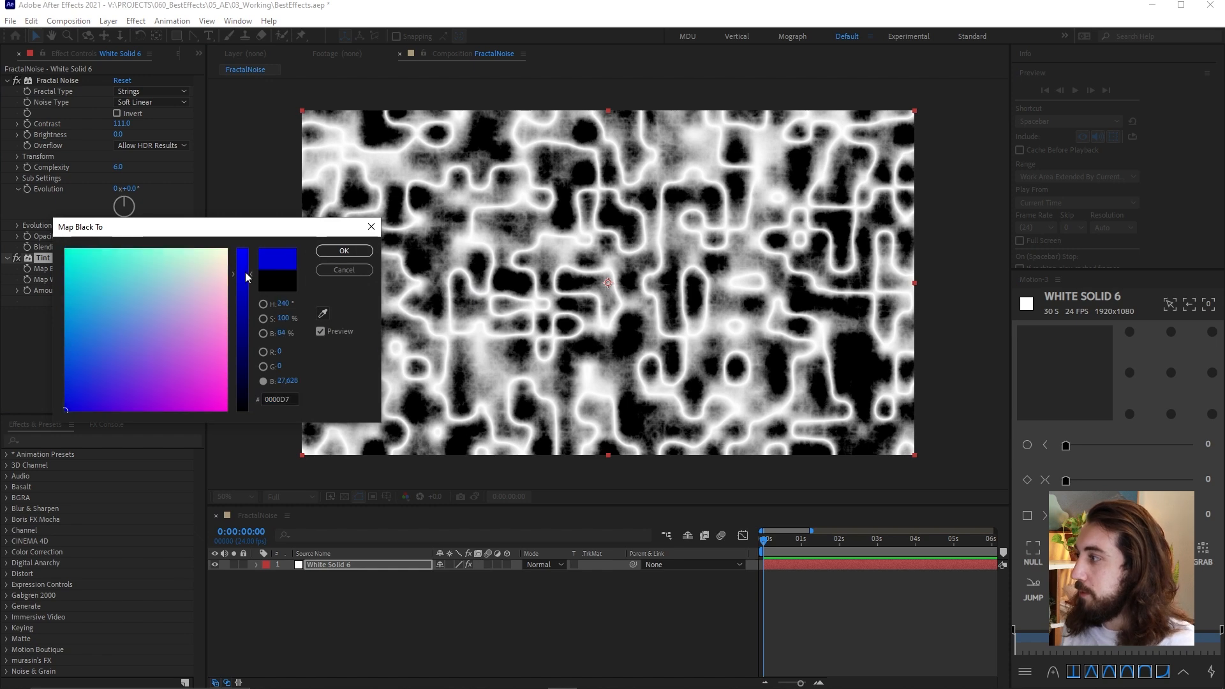
drag(246, 282, 213, 259)
key(Return)
click(119, 279)
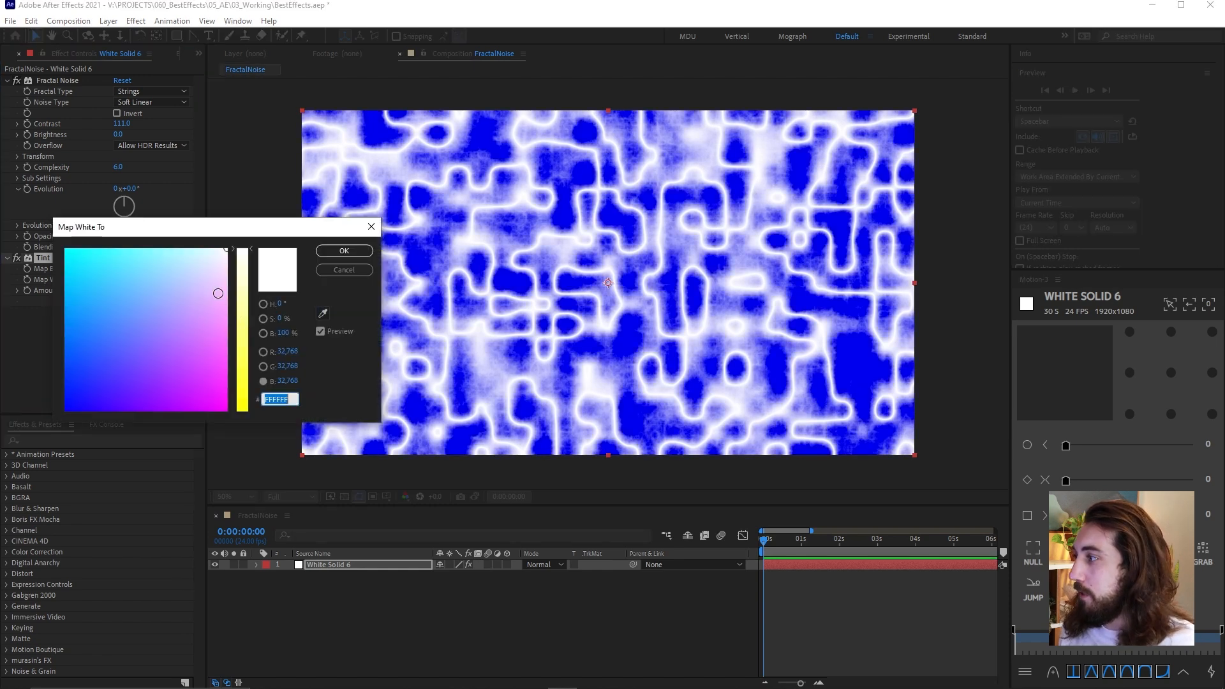
click(165, 300)
key(Return)
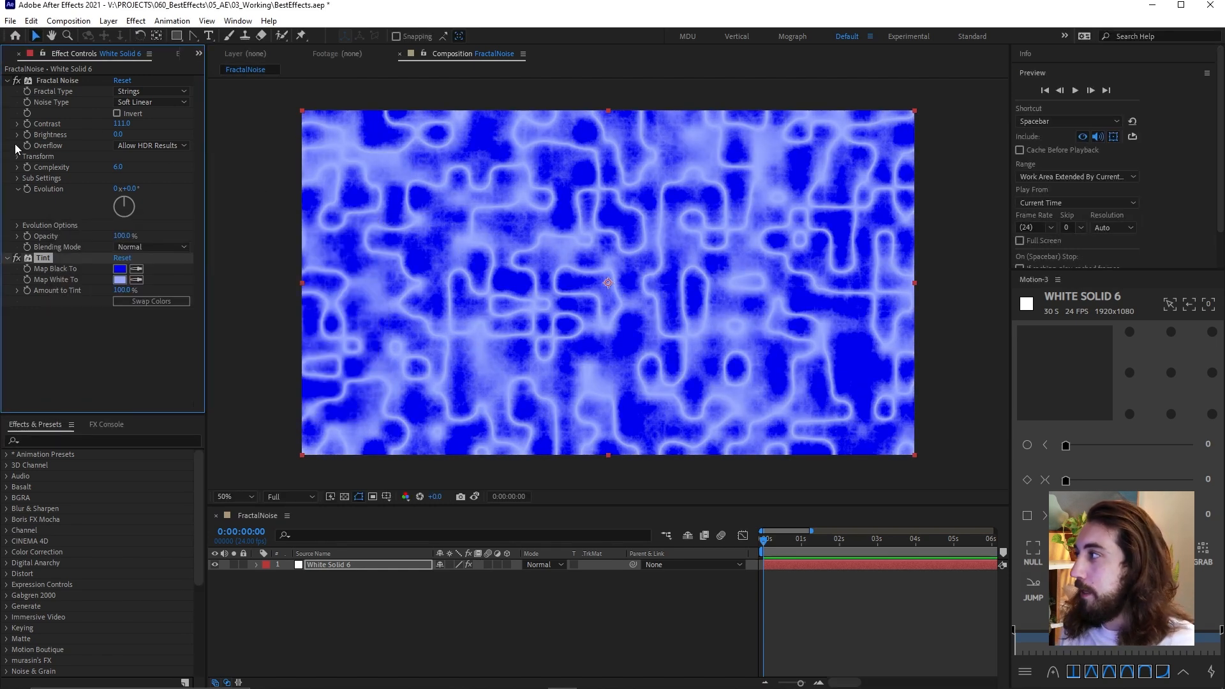
Turn off uniform scaling in the noise transform and set the scale width to 123 and the scale height to 169.1
click(18, 156)
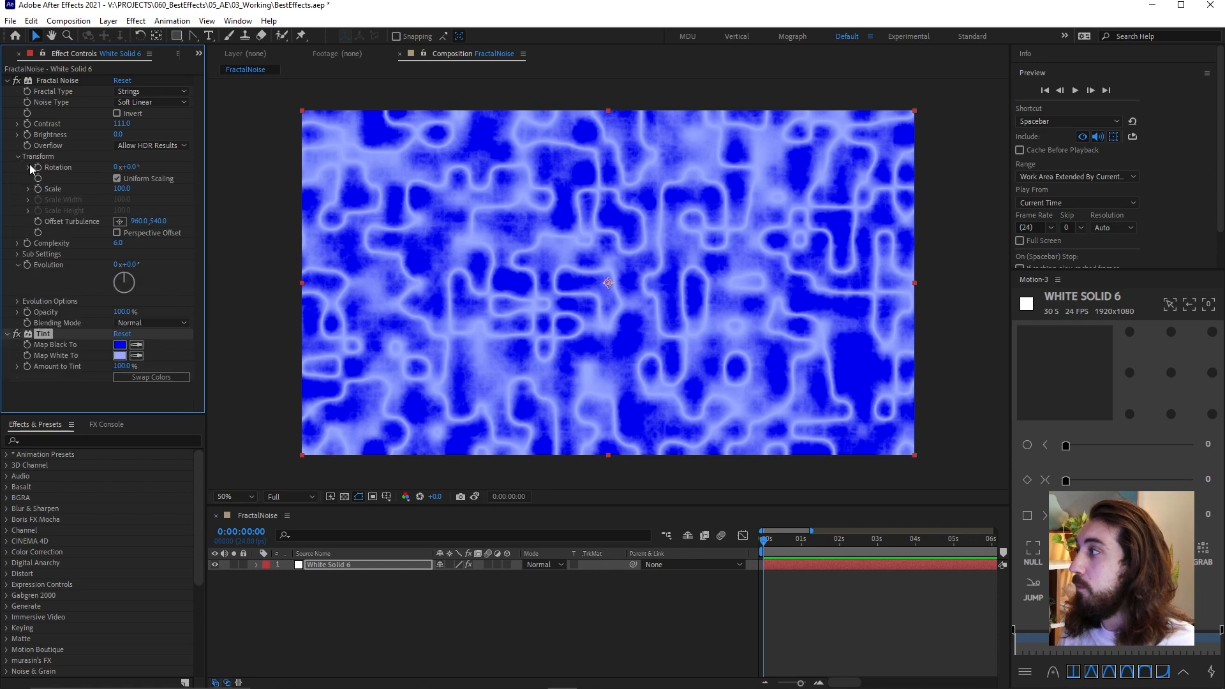
click(116, 179)
drag(123, 199, 141, 199)
mouse_move(83, 246)
mouse_down()
mouse_move(102, 240)
mouse_move(73, 234)
mouse_up()
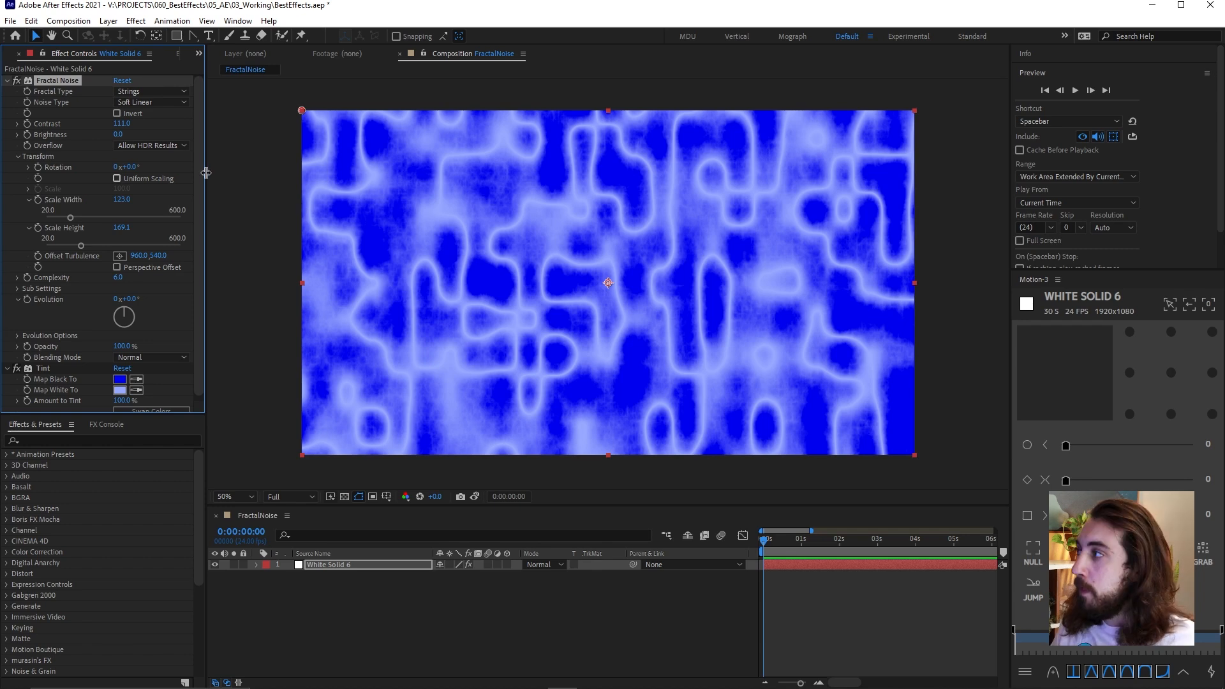
Delete the Tint effect and reset Fractal Noise to its default settings
click(44, 369)
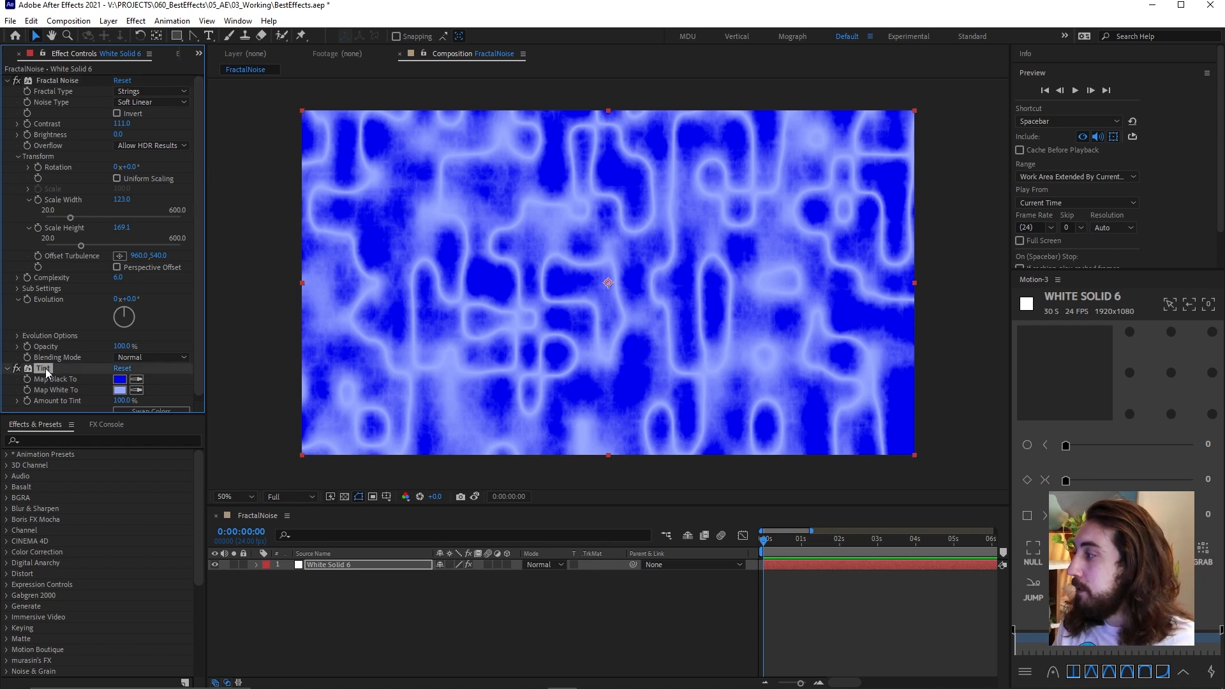
key(Delete)
click(123, 81)
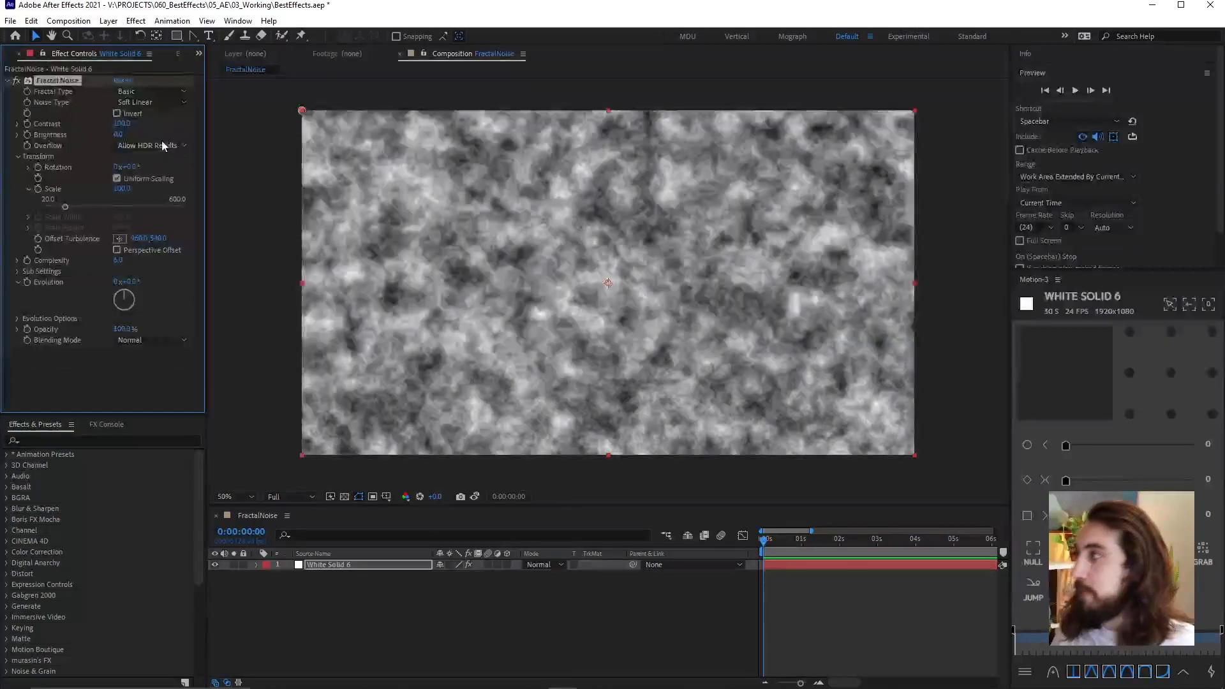
Set the Fractal Noise's noise type to Block and reduce its complexity to 1
click(143, 91)
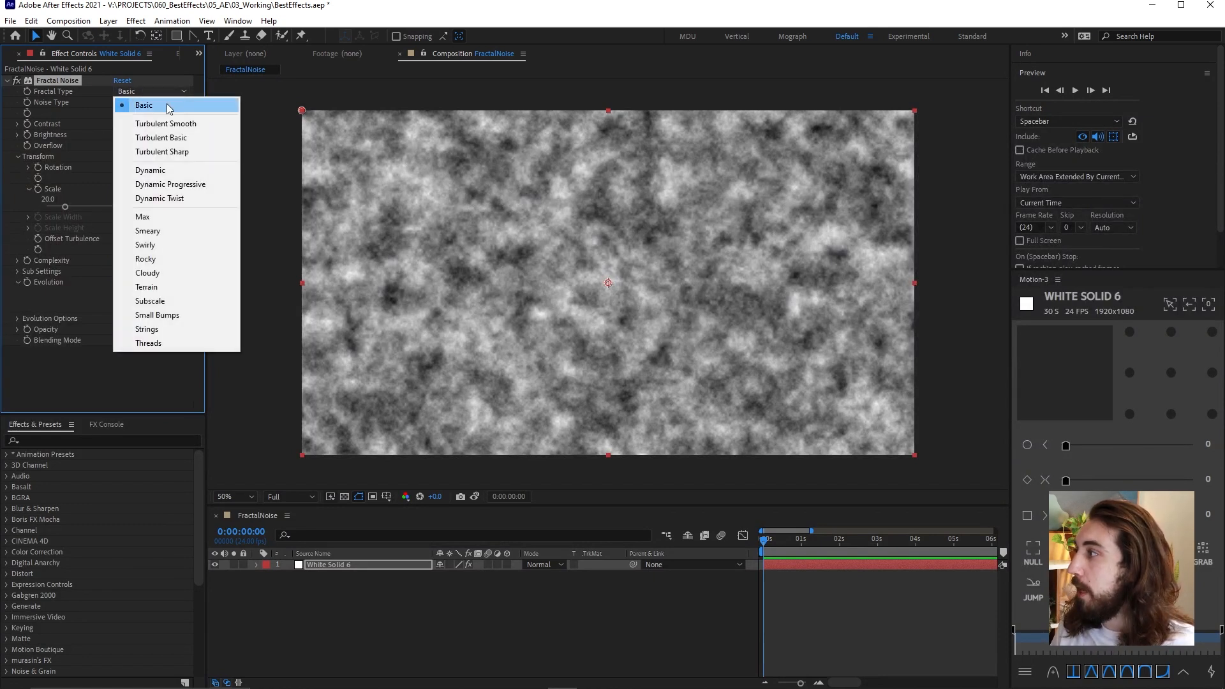
click(97, 85)
click(135, 103)
click(165, 120)
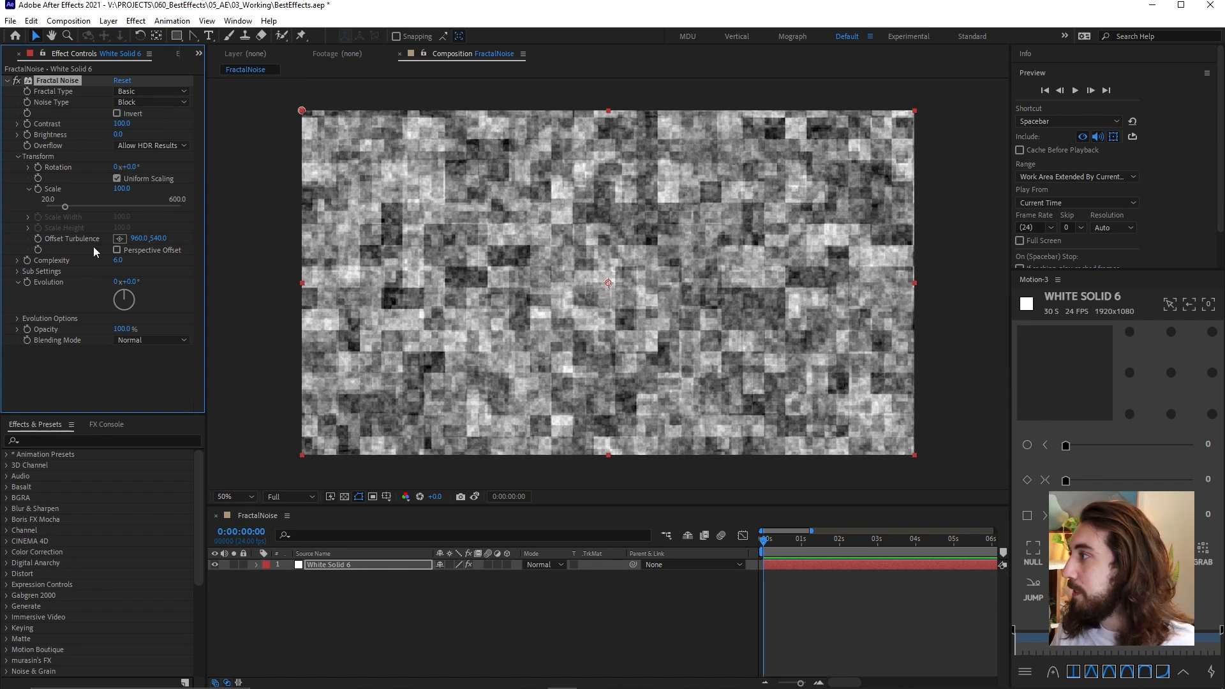
drag(117, 260, 3, 266)
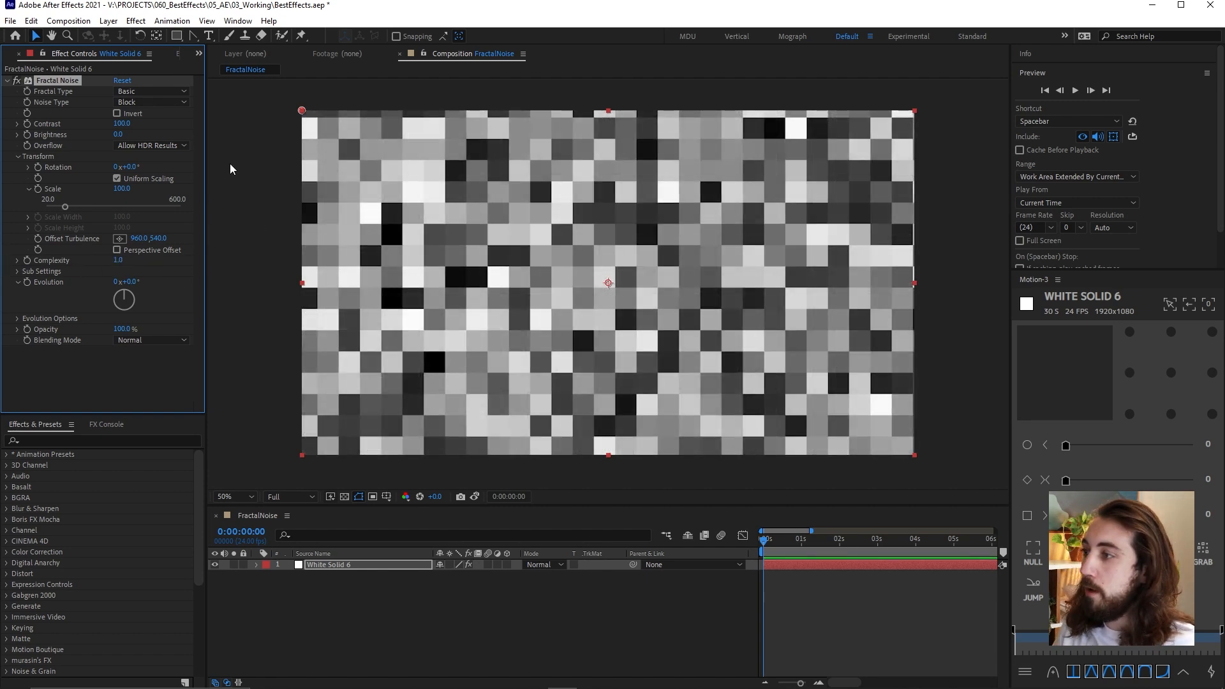
Add the expression time*6 to the Random Seed in the noise's evolution options
click(18, 319)
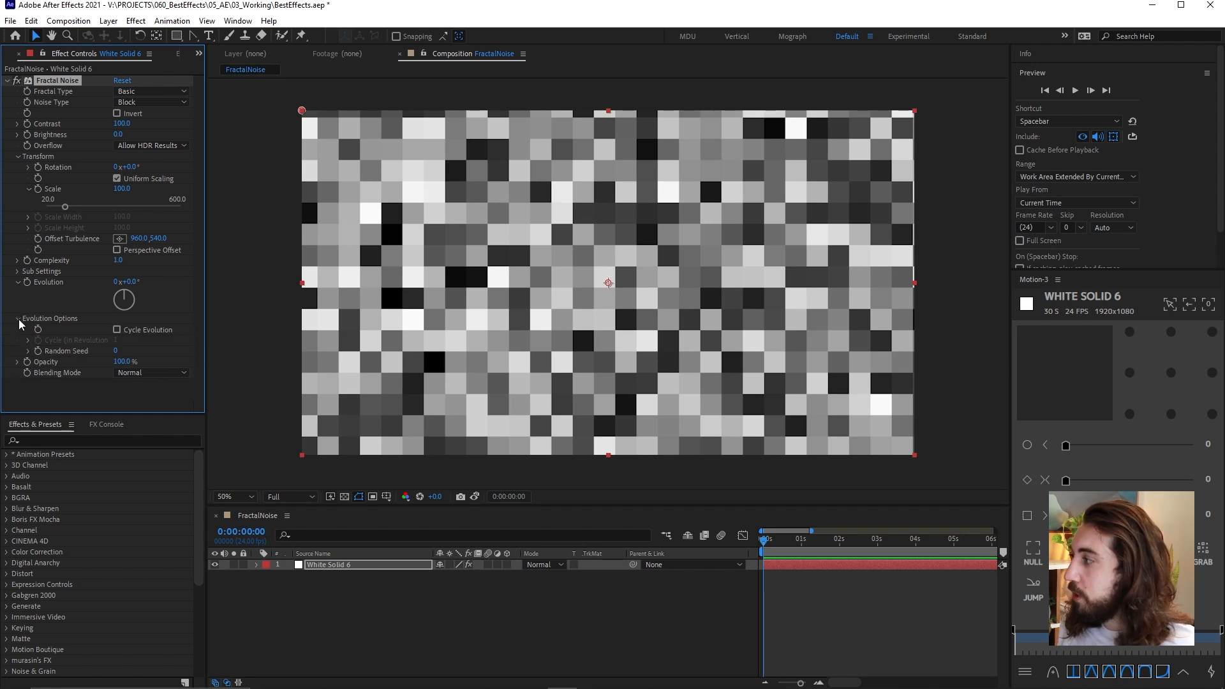
alt+click(38, 352)
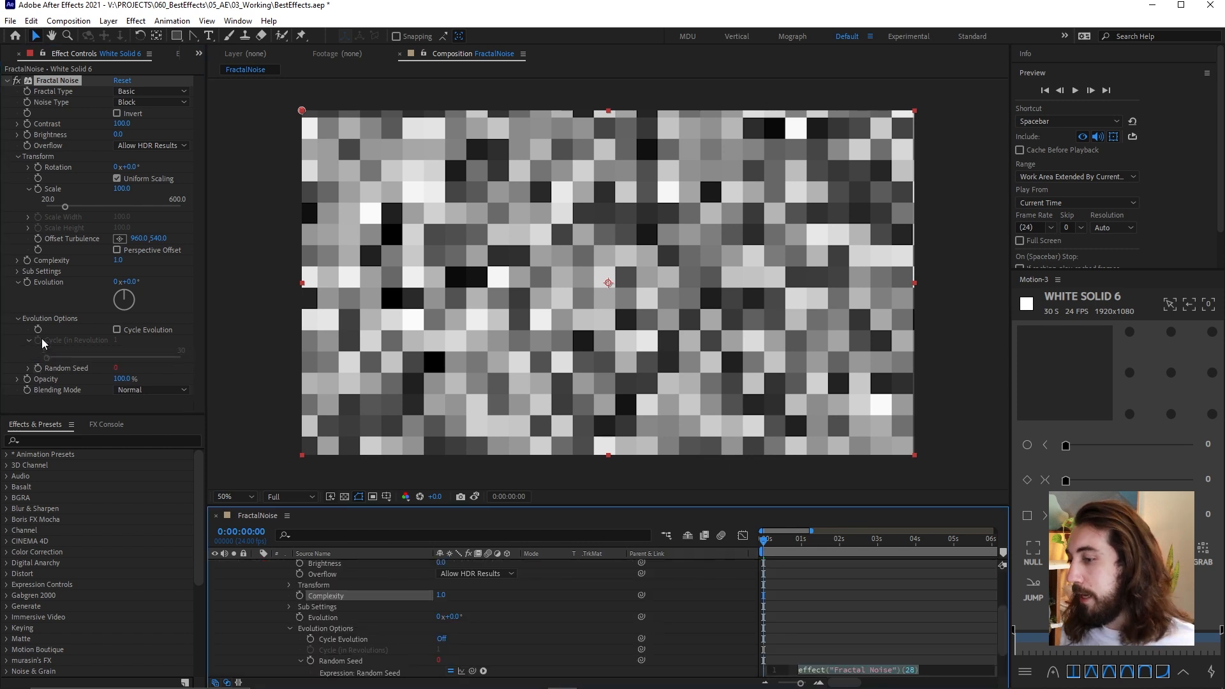
text(time*)
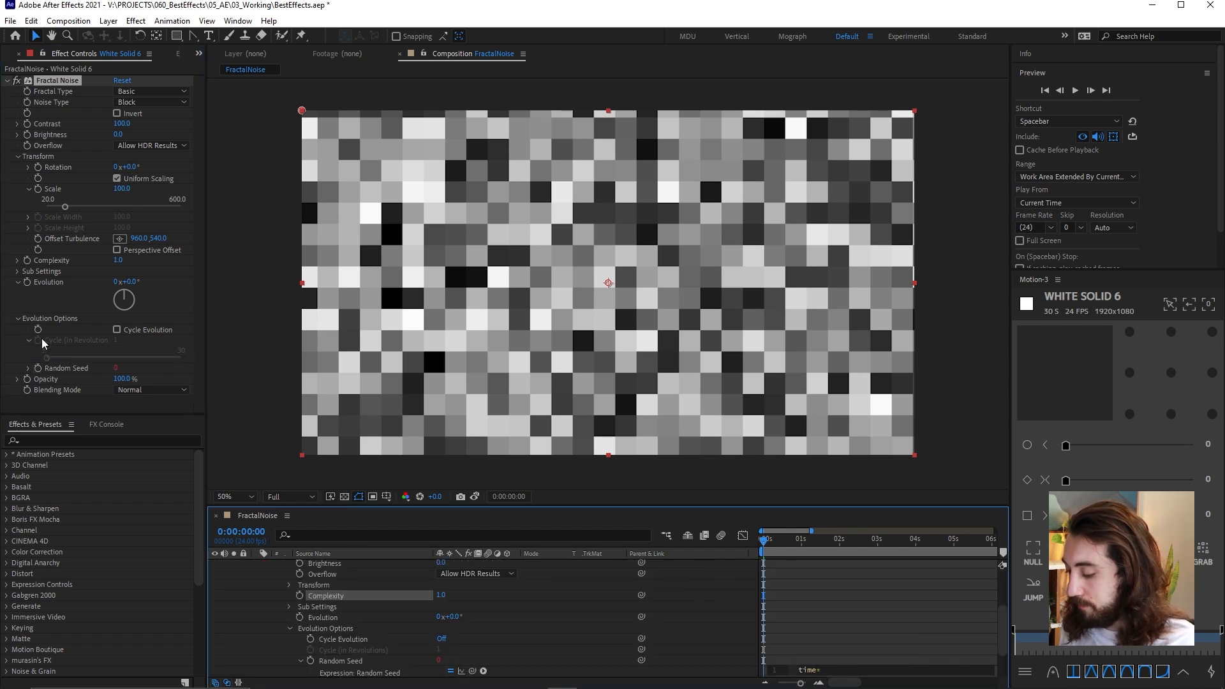
click(864, 632)
Preview the randomly changing block noise, collapse the solid's properties, and scrub through the first second of the timeline
key(space)
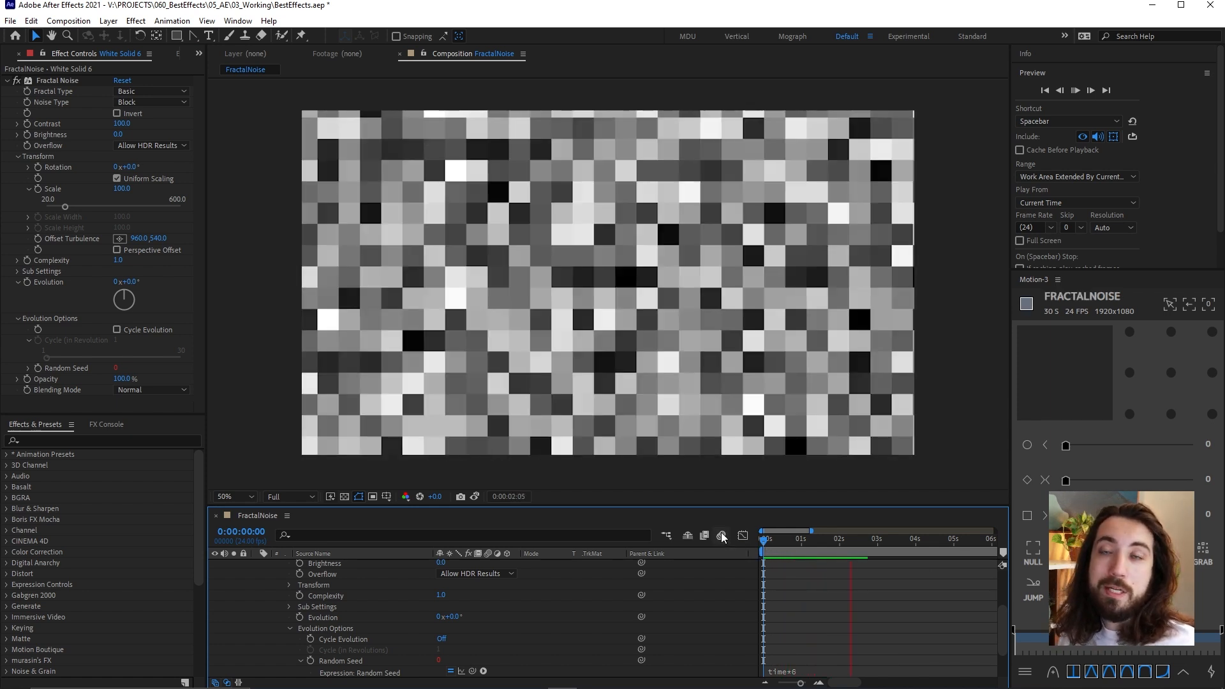
click(764, 539)
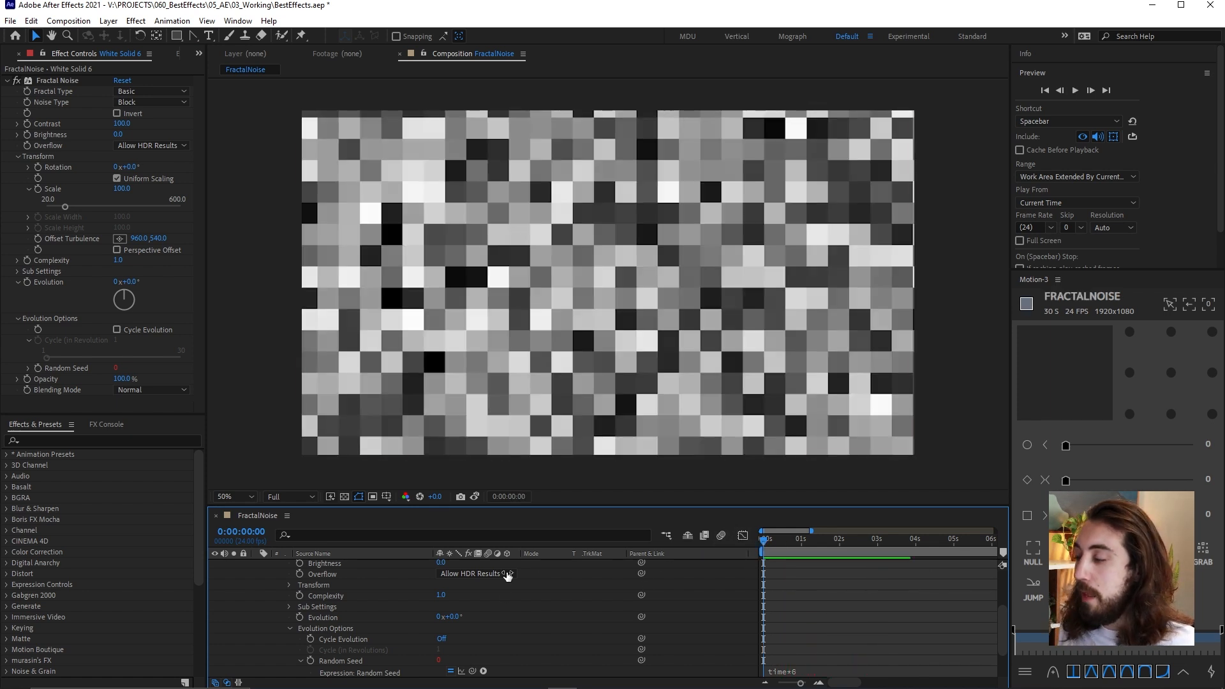
scroll(480, 590, up, 3)
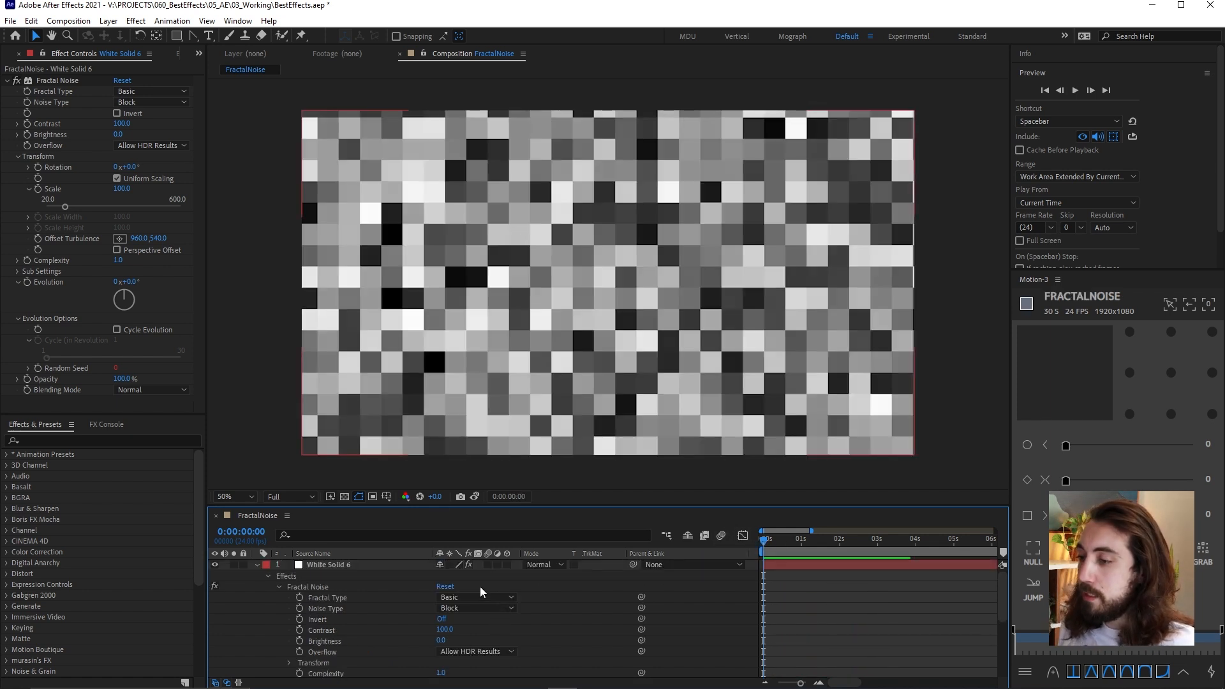
click(257, 565)
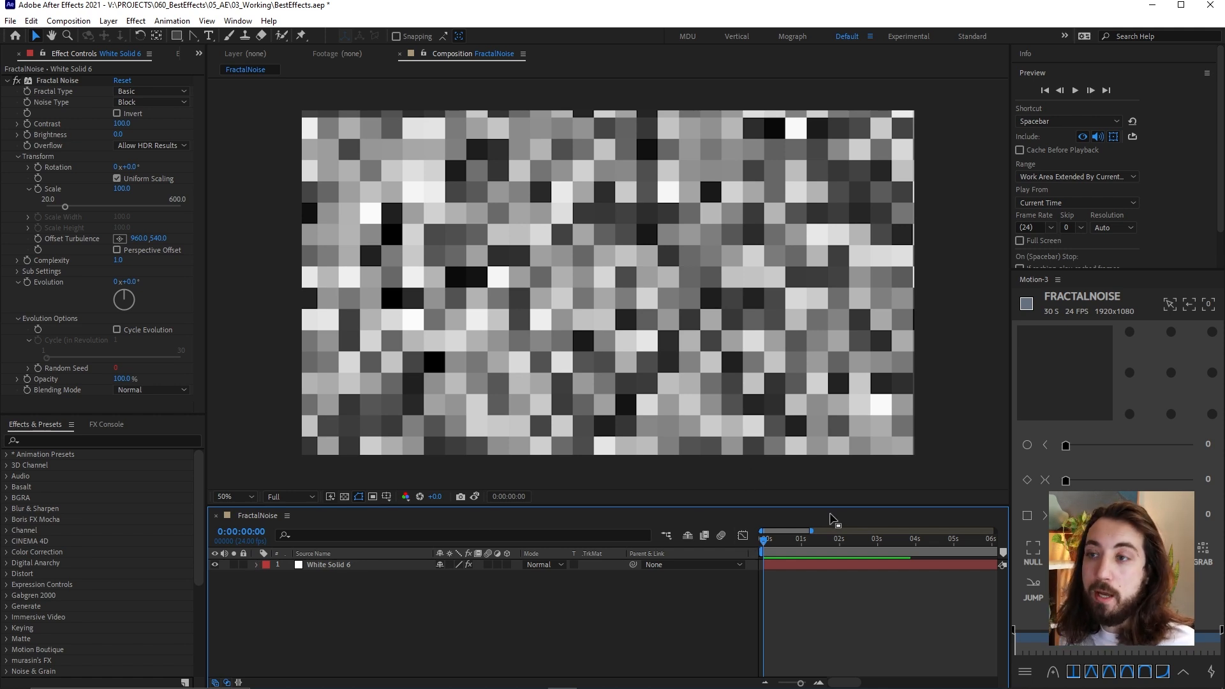
key(space)
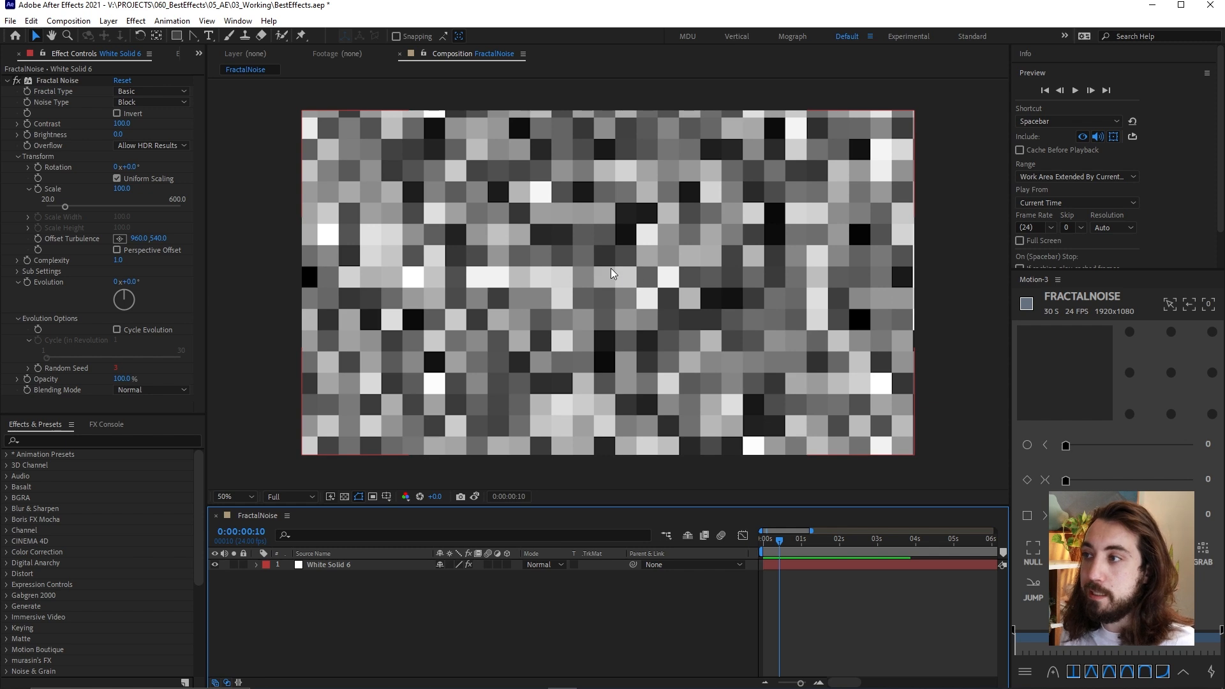
drag(787, 538, 798, 539)
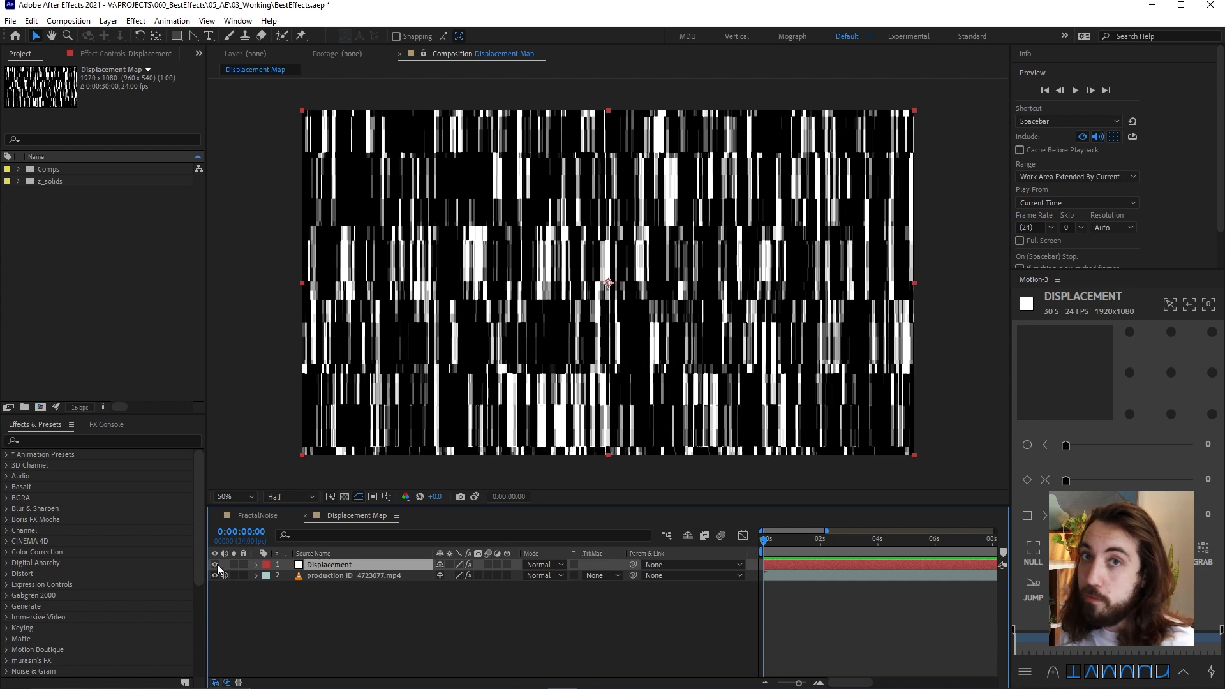
Show the Displacement layer's Fractal Noise settings and temporarily hide that layer to preview the footage beneath it
click(103, 53)
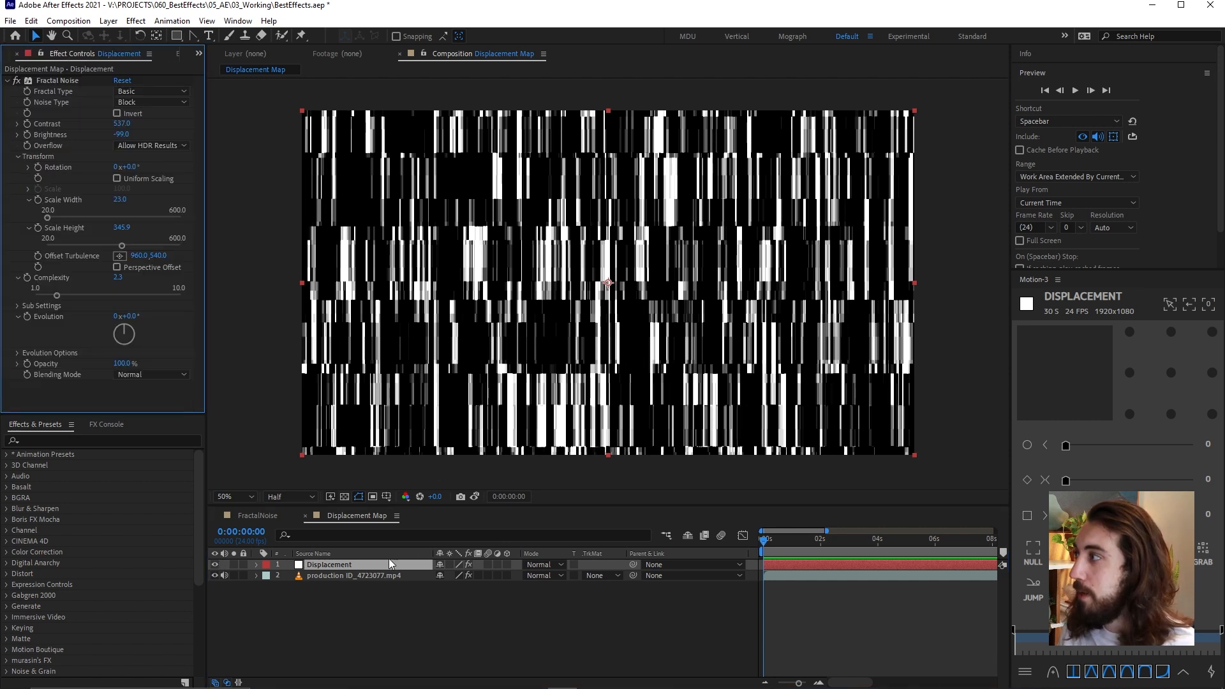
click(215, 564)
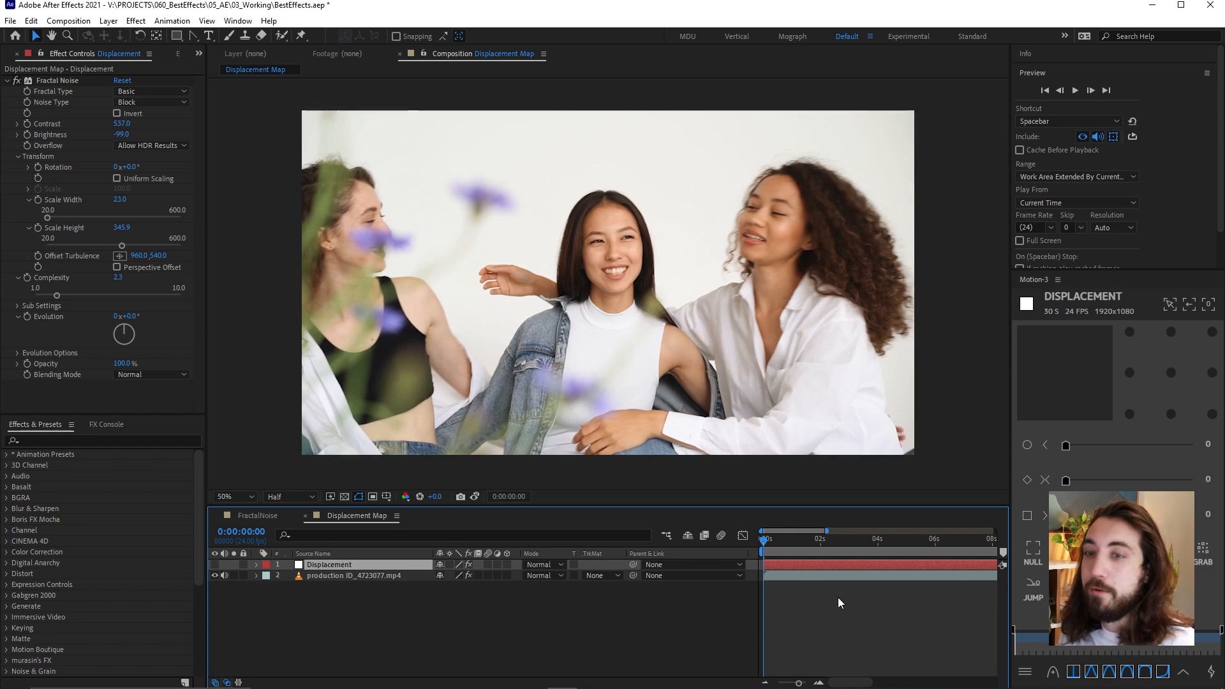
key(space)
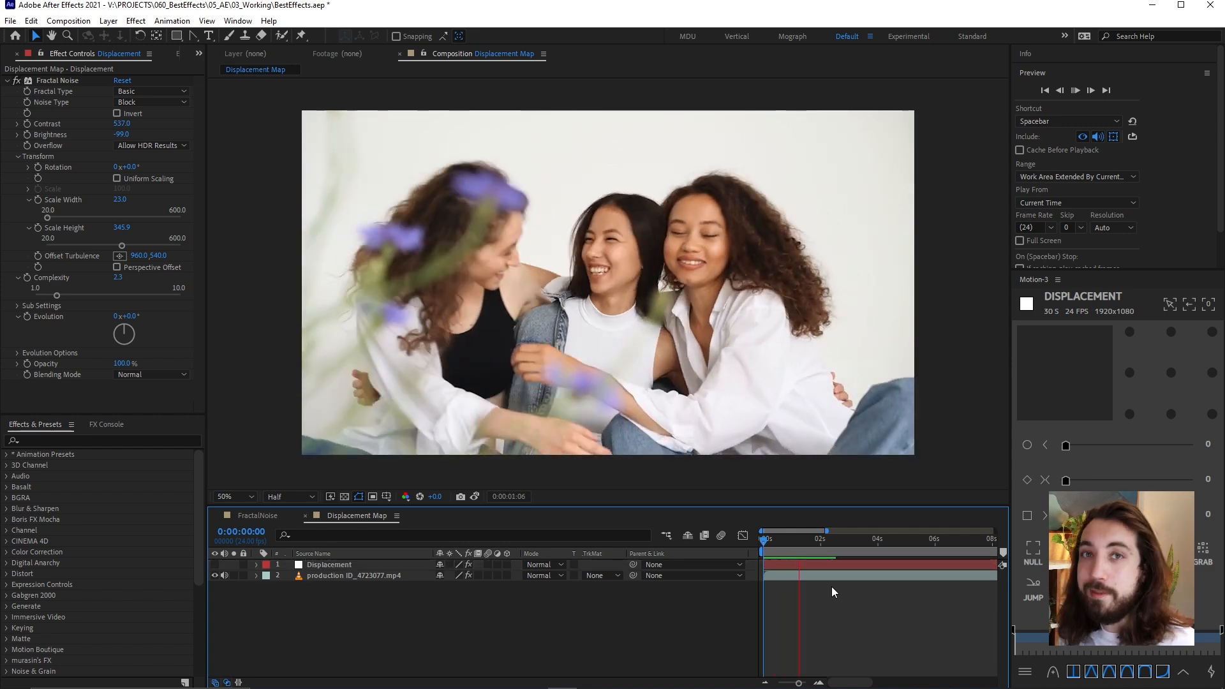
key(space)
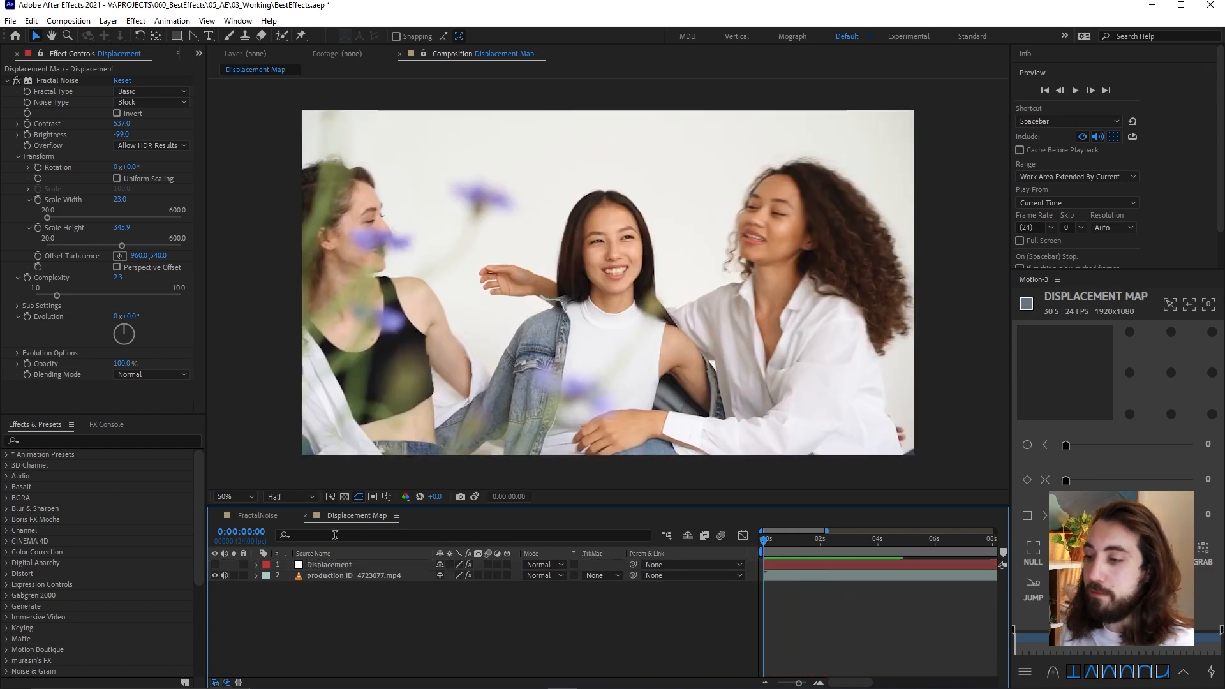
click(215, 564)
Add a new adjustment layer above the Displacement layer in the Displacement Map composition
right_click(433, 608)
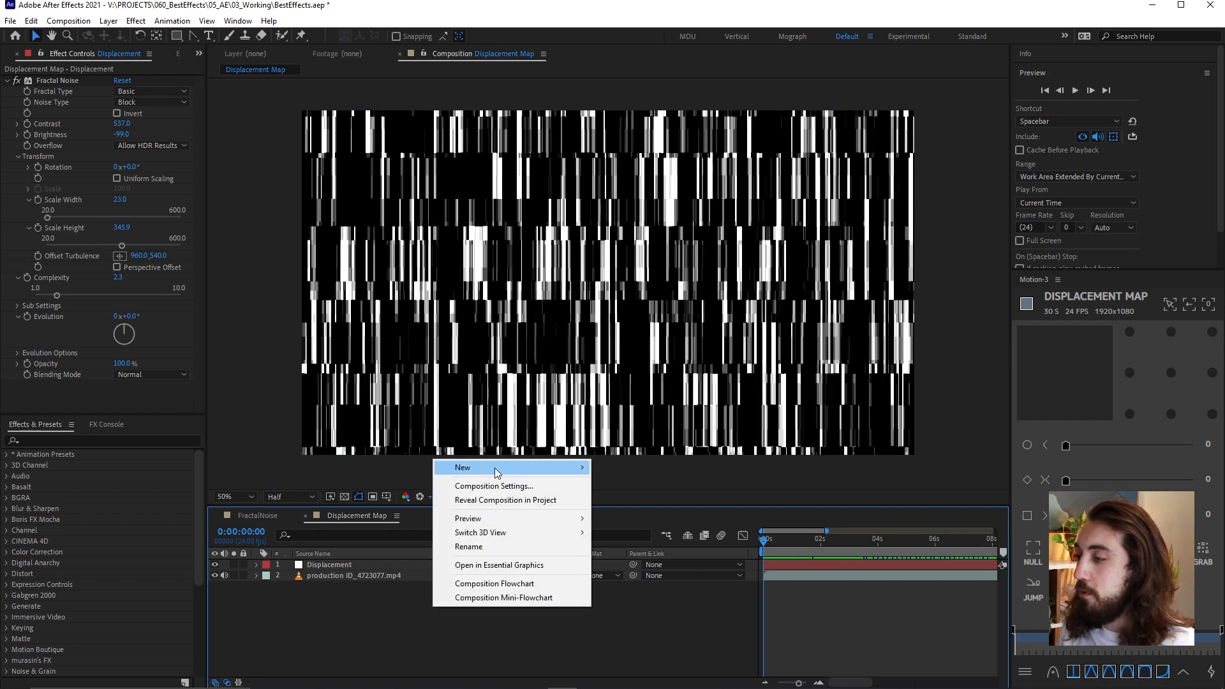
mouse_move(504, 467)
click(640, 569)
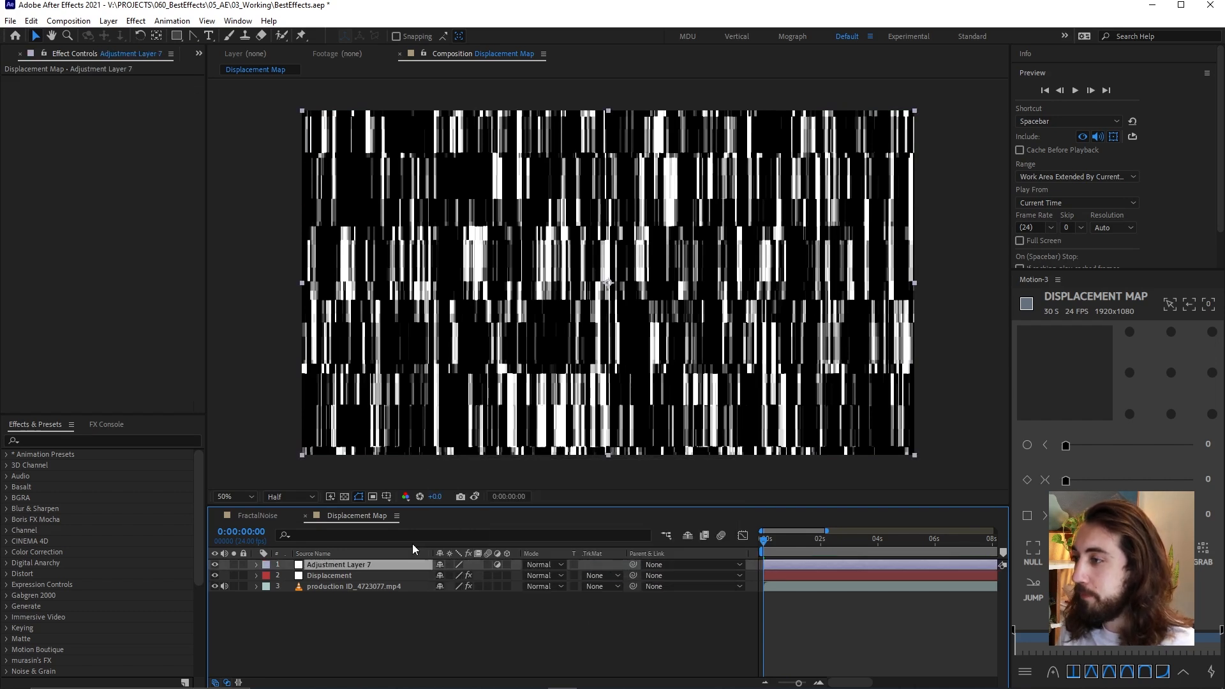
Apply the Displacement Map effect to the new adjustment layer
key(ctrl+space)
text(displ)
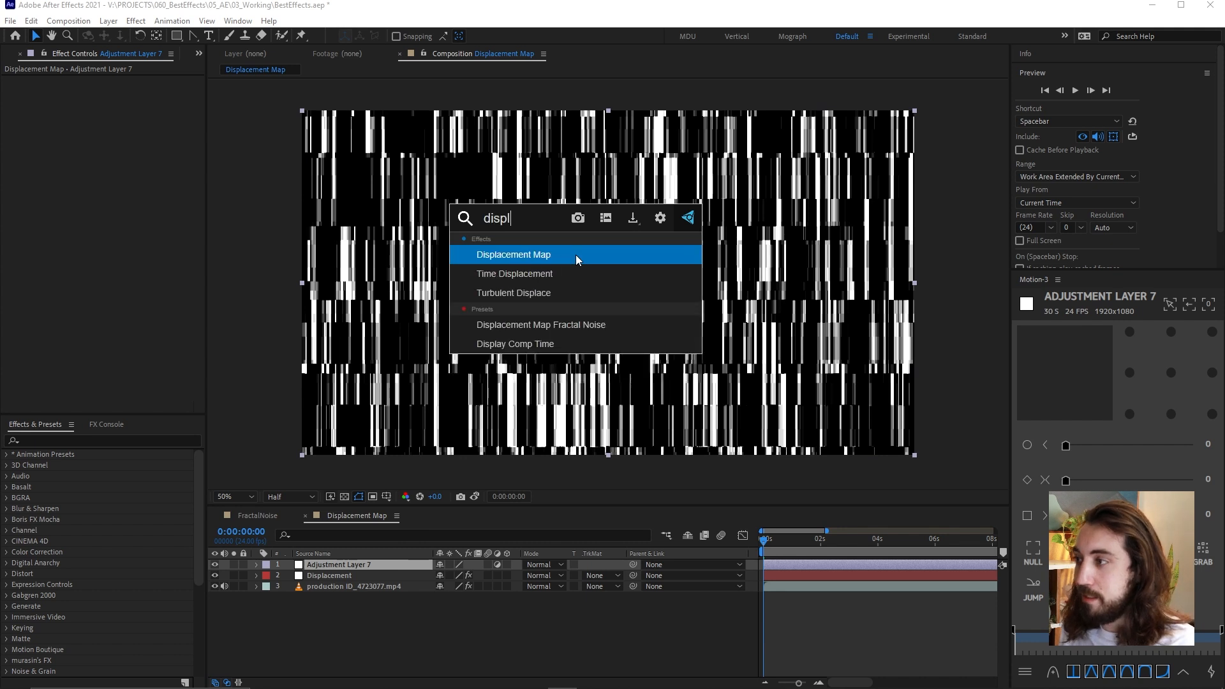
click(575, 254)
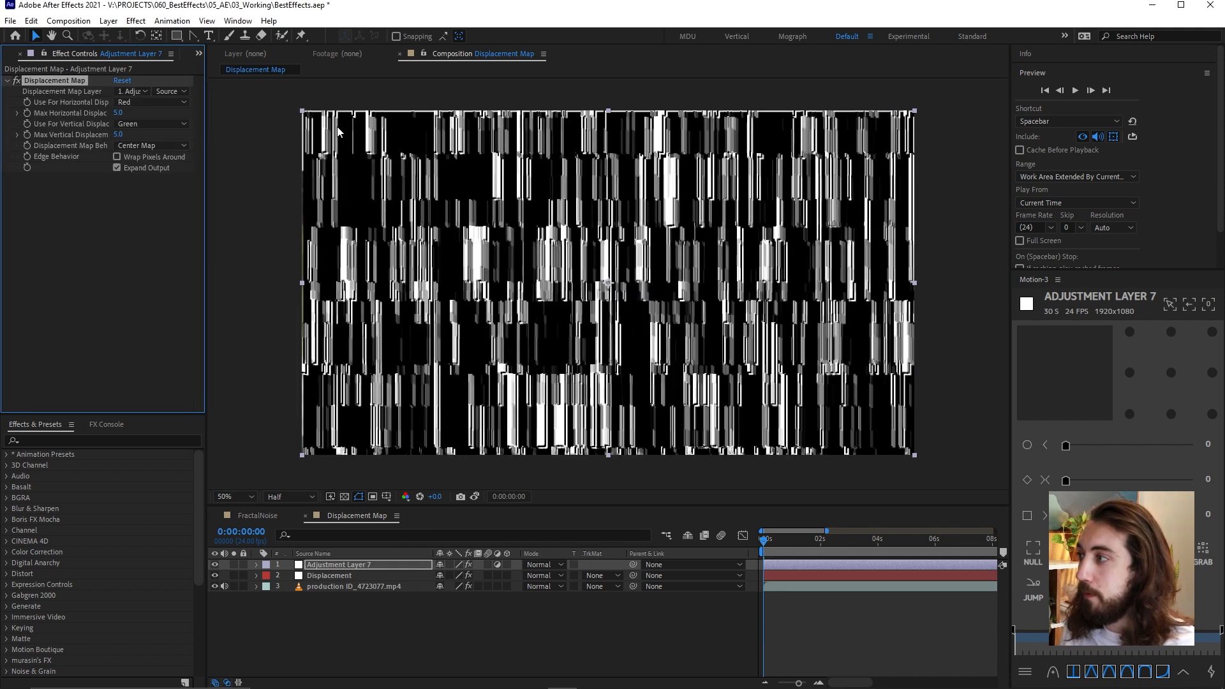
Move the Displacement layer beneath the production footage and turn off its visibility
click(324, 575)
drag(325, 576, 327, 590)
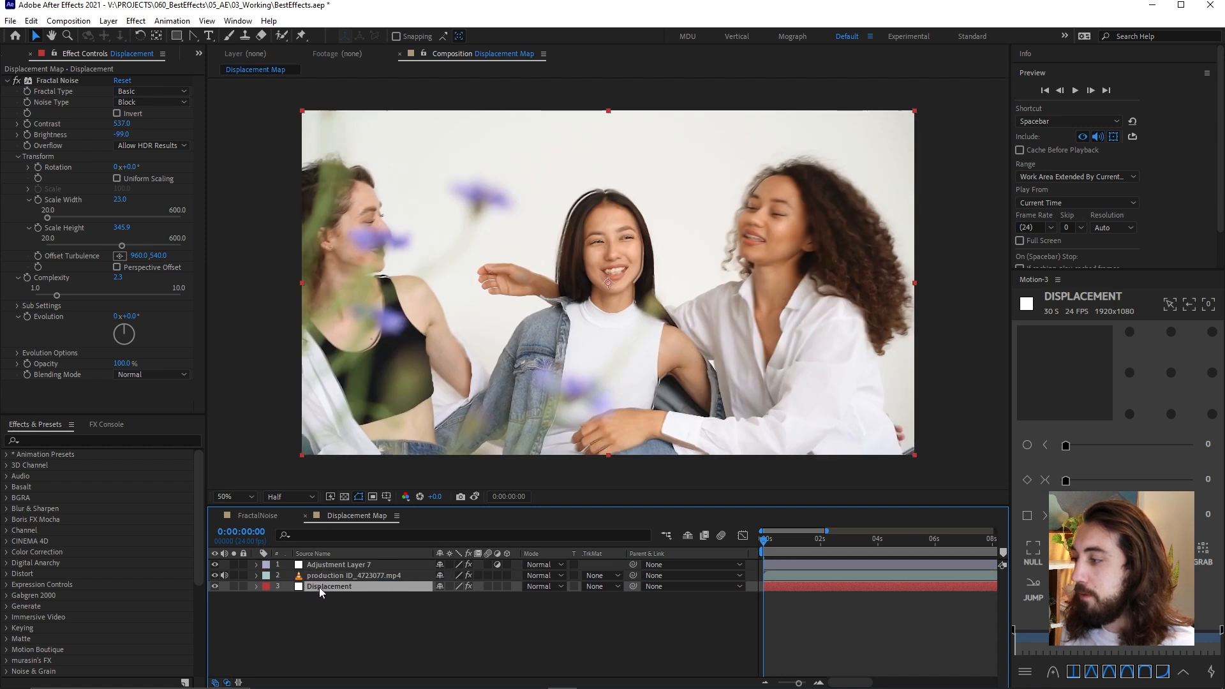
click(217, 586)
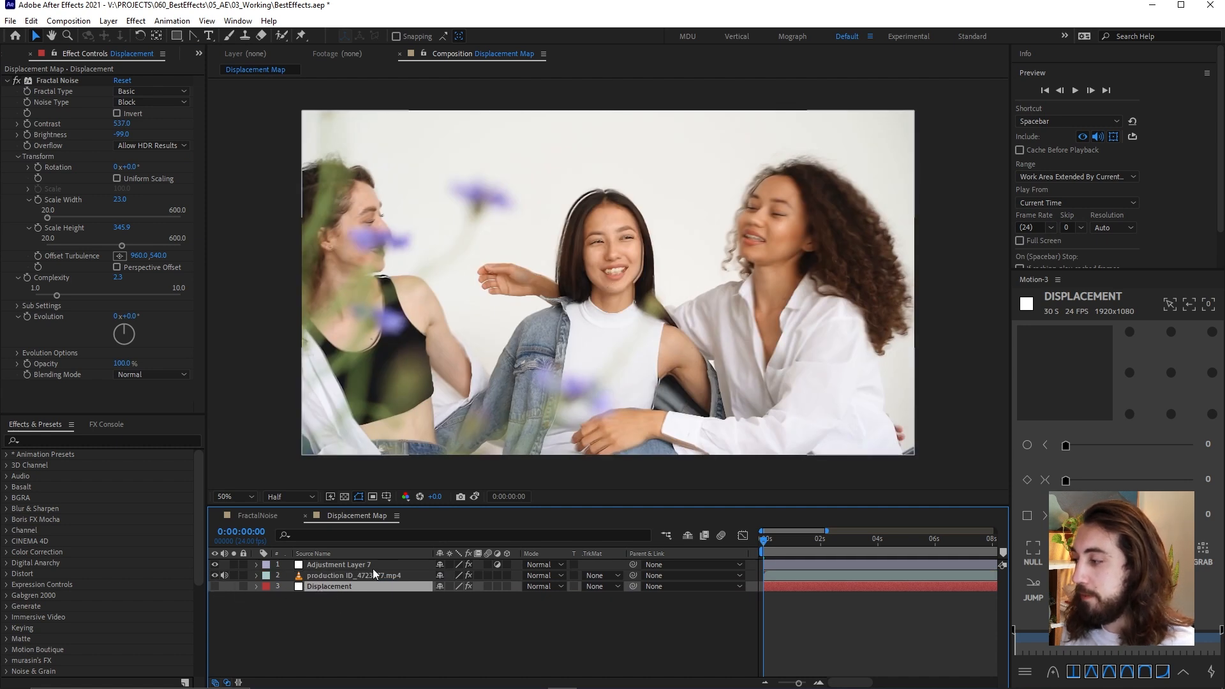
Set the adjustment layer's displacement source to the Displacement layer using Effects & Masks, and scrub to 0:00:00:16 to check the result
click(373, 565)
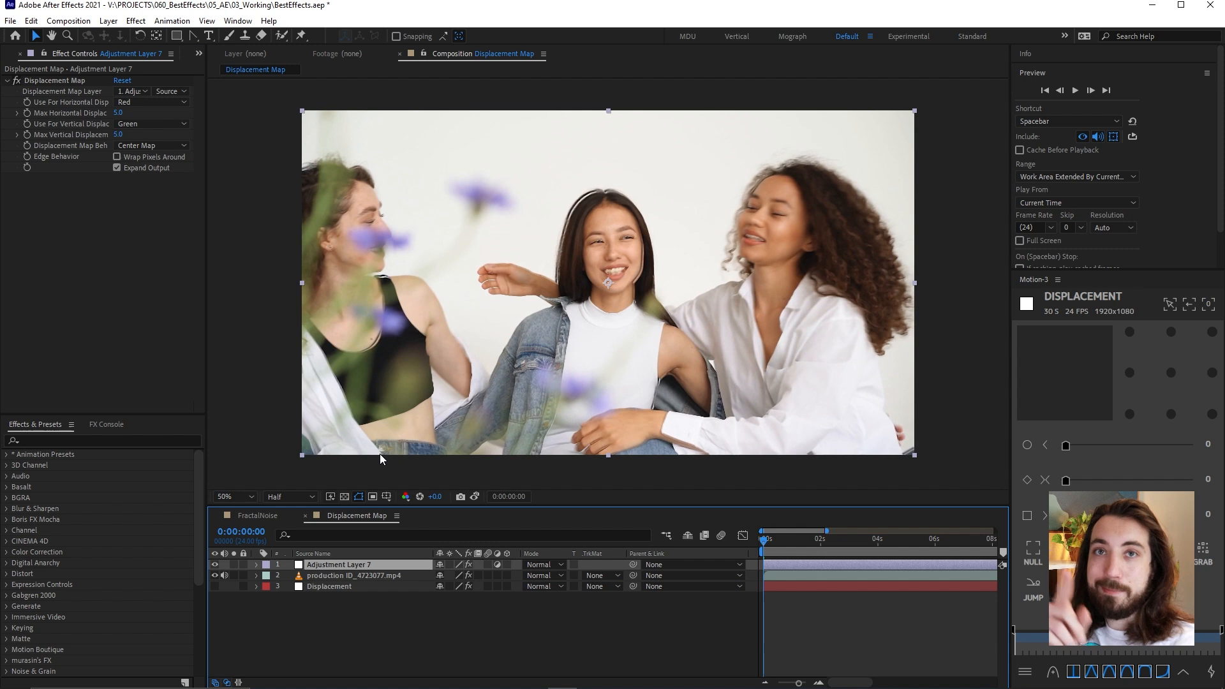
click(132, 90)
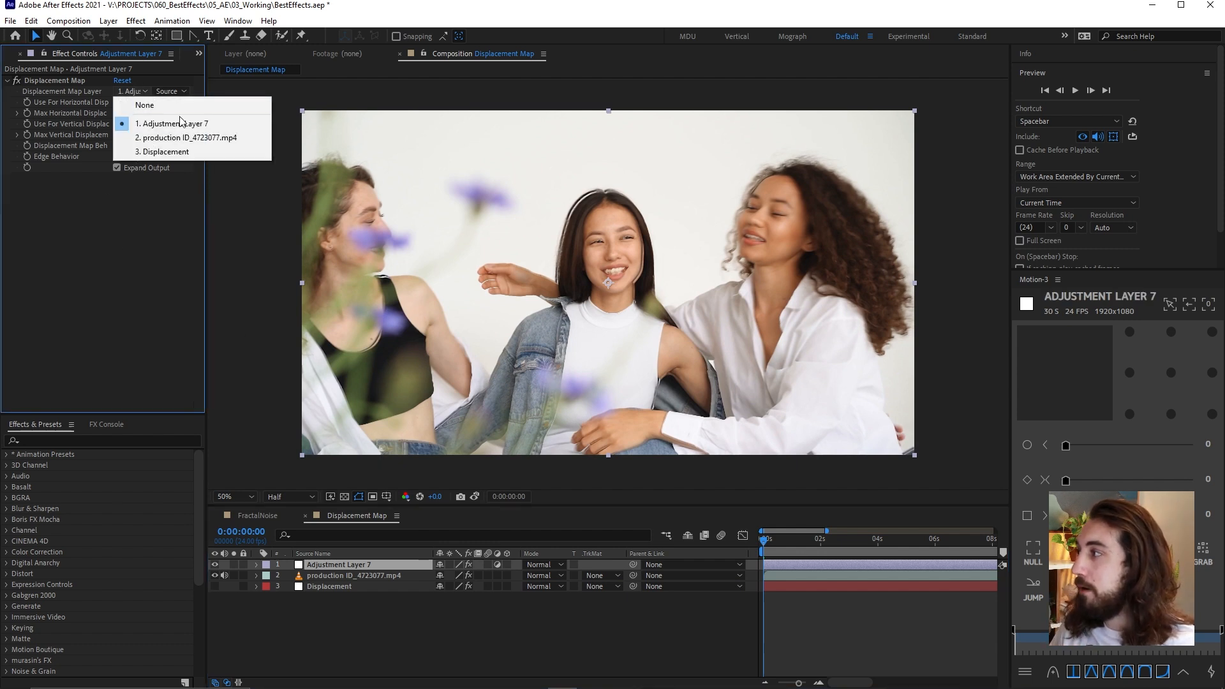
click(204, 151)
click(168, 90)
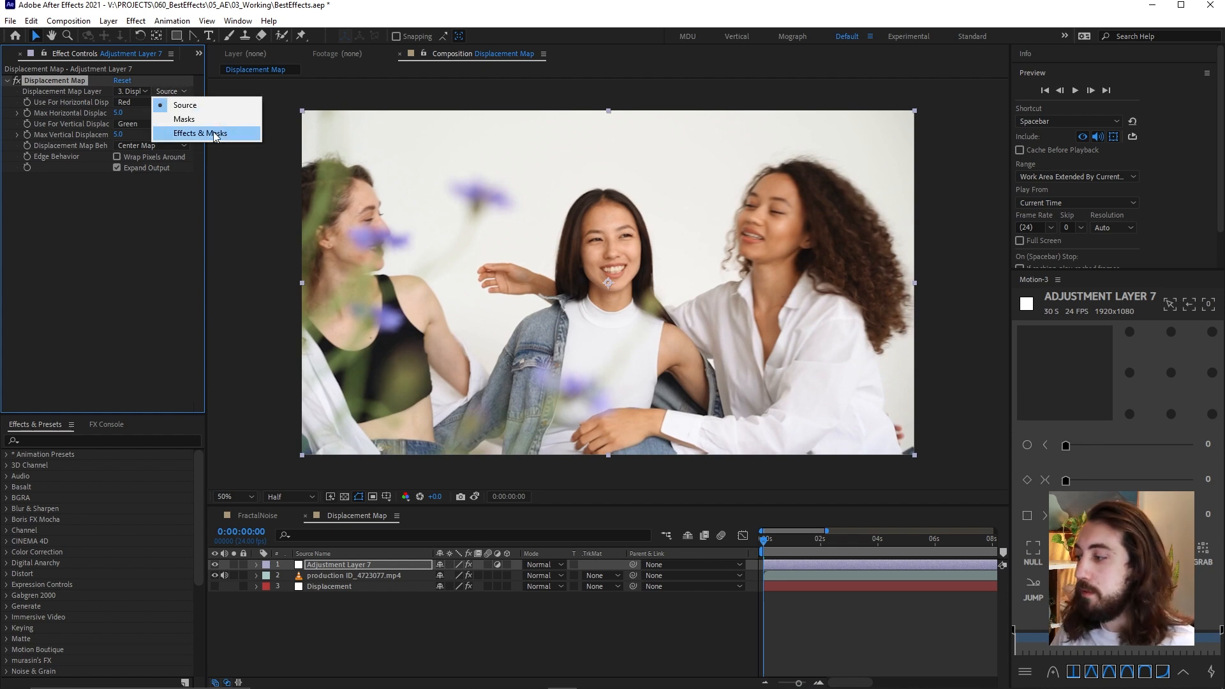
click(216, 134)
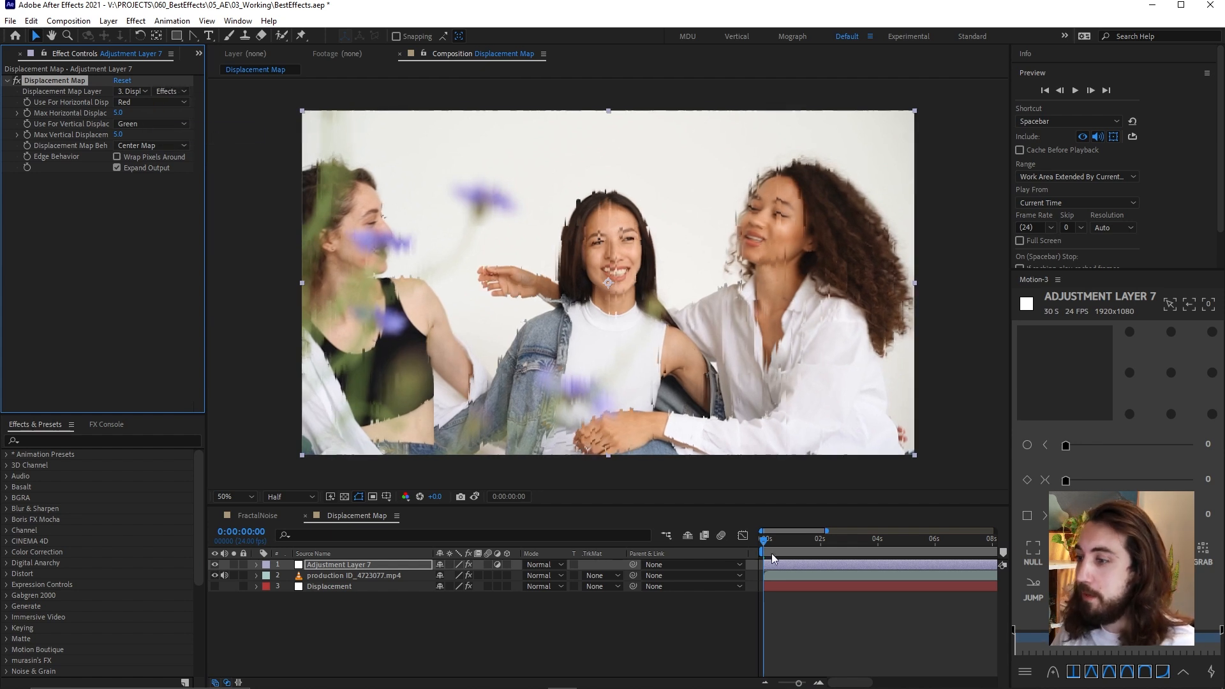
drag(768, 543, 782, 546)
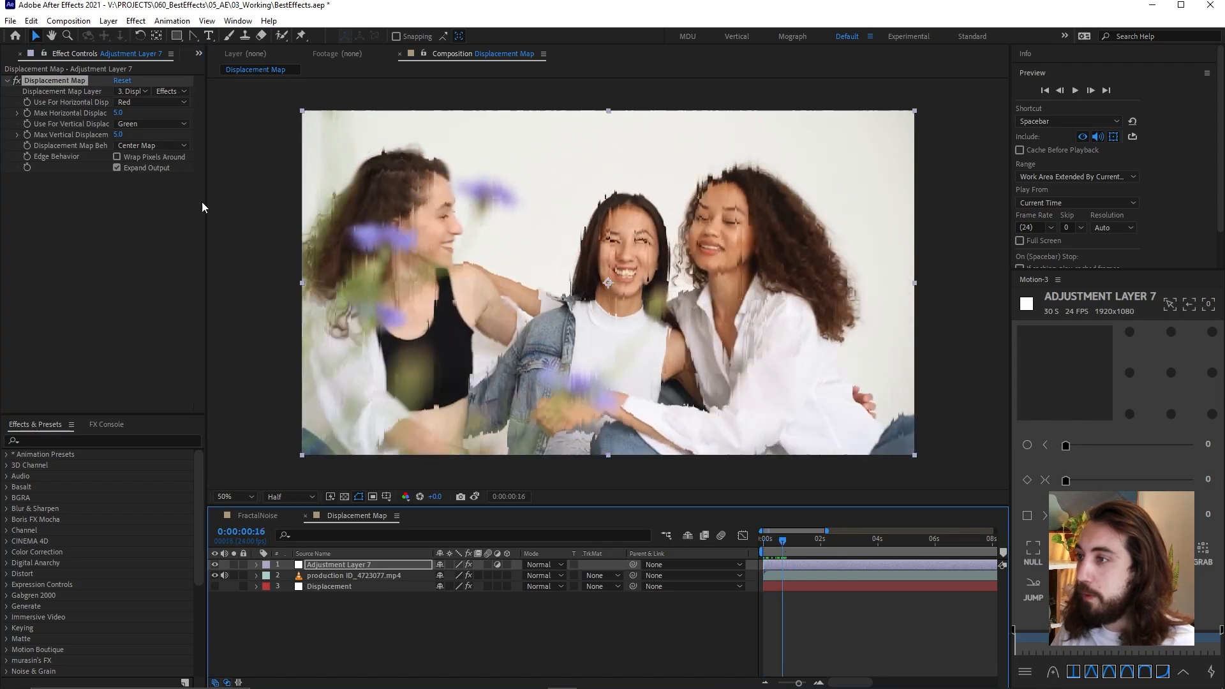
Set both Max Horizontal Displacement and Max Vertical Displacement to 0
click(117, 113)
text(0)
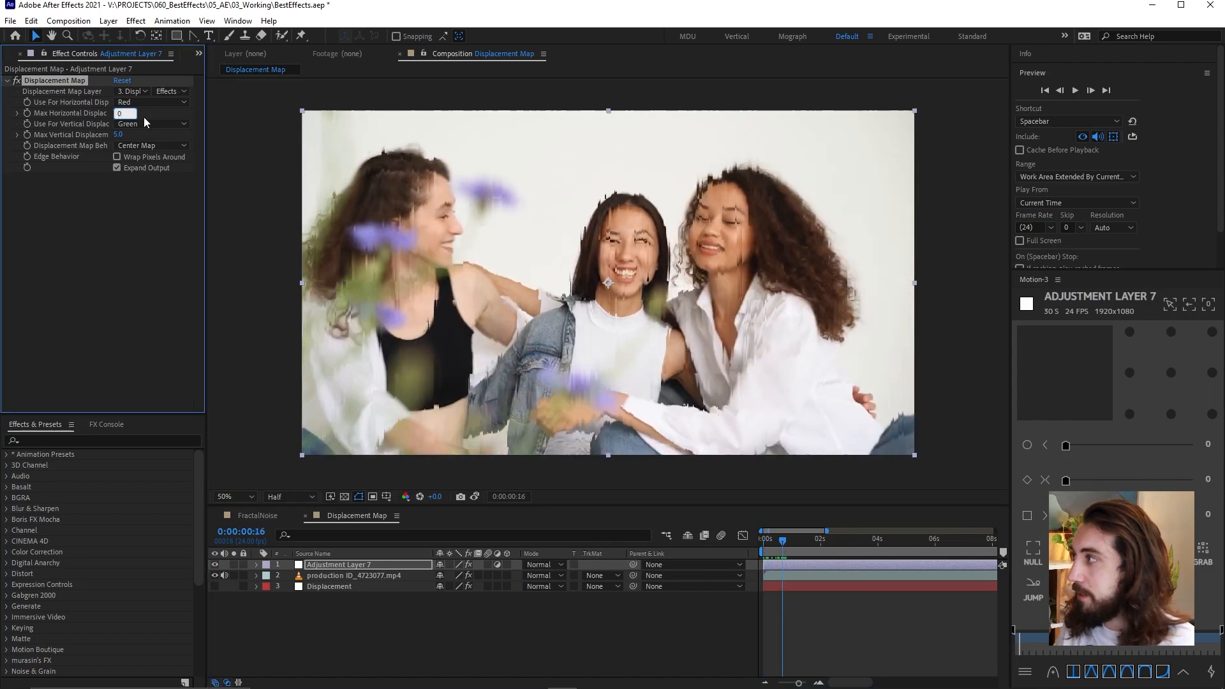
click(117, 135)
text(0)
key(Return)
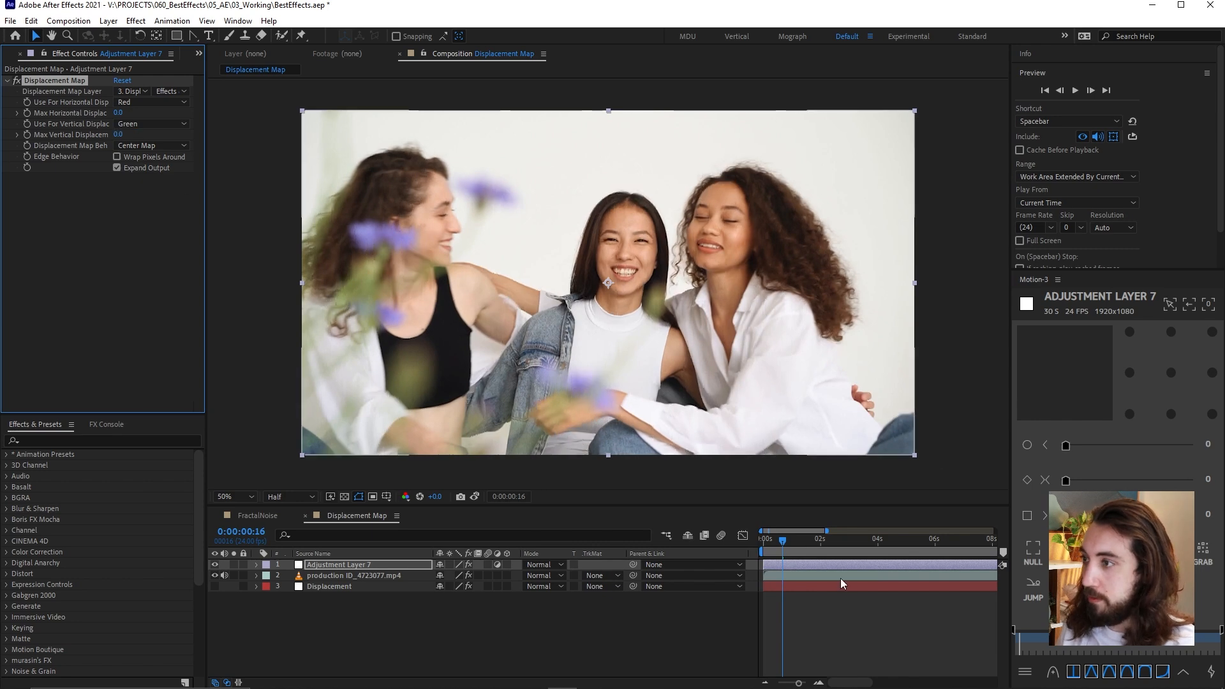
Add a Max Vertical Displacement keyframe at 0:00:01:04 and reveal the adjustment layer's keyframed properties
drag(788, 553, 764, 538)
drag(779, 543, 796, 543)
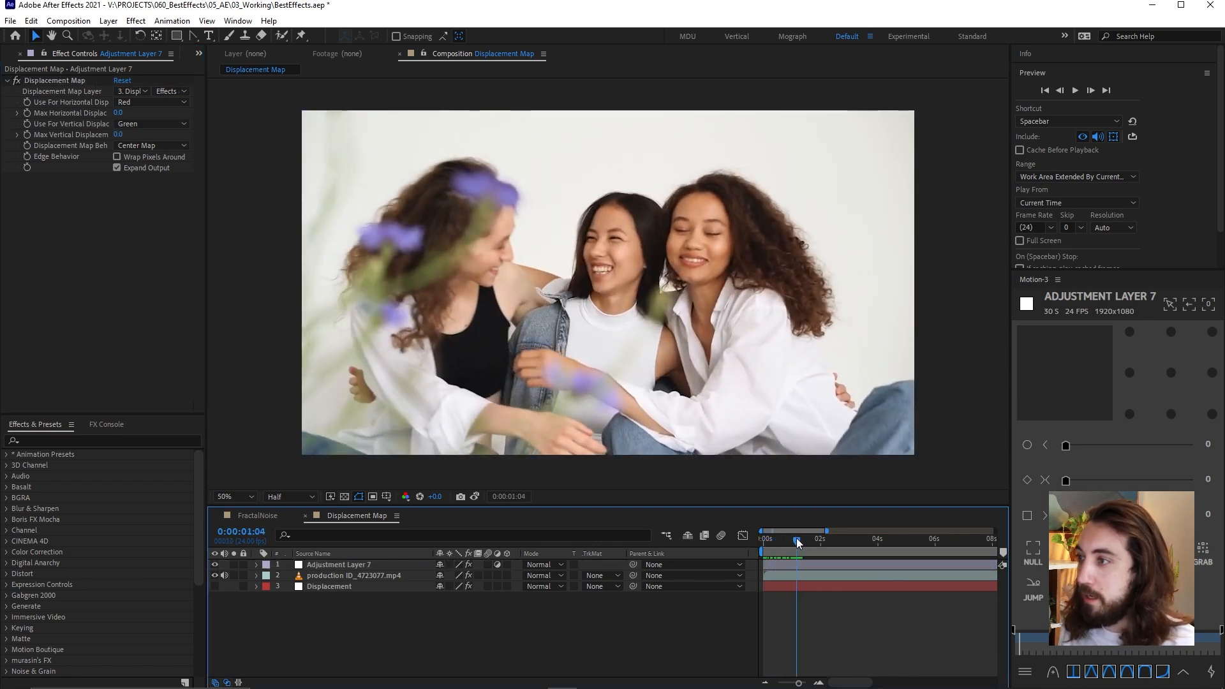
click(28, 132)
click(811, 568)
key(u)
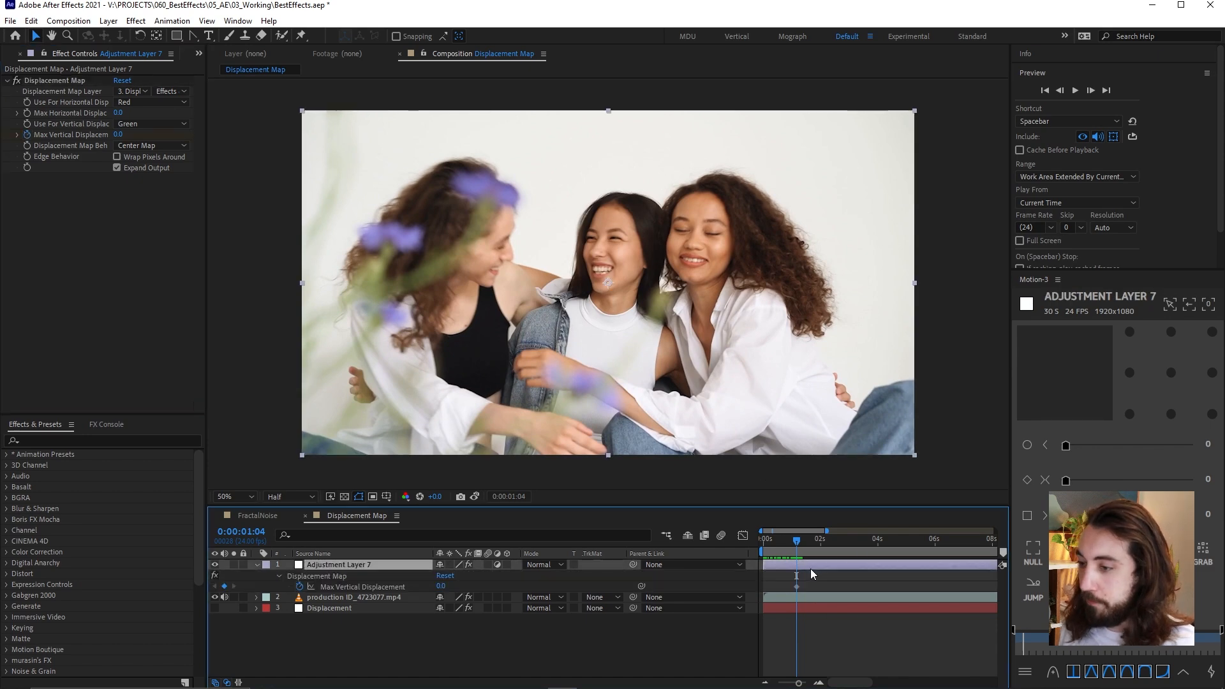
Keyframe Max Vertical Displacement to 90 at 0:00:01:22 and preview the glitch animation from before the first keyframe
key(space)
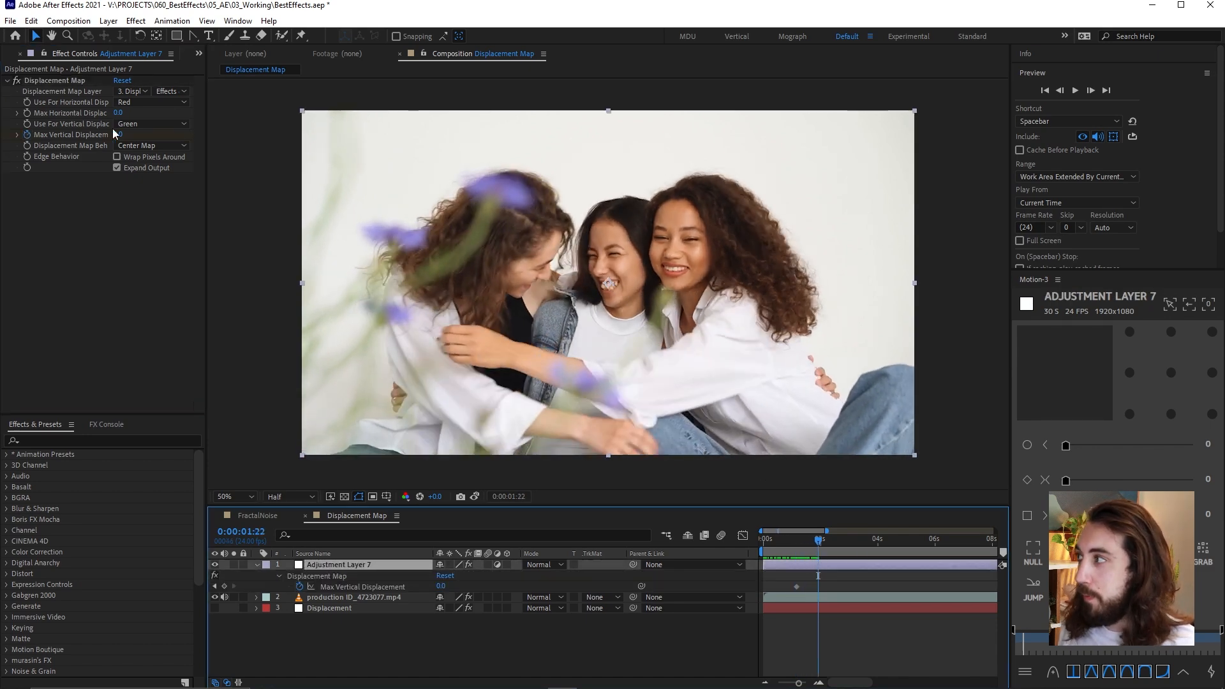
drag(125, 131, 190, 132)
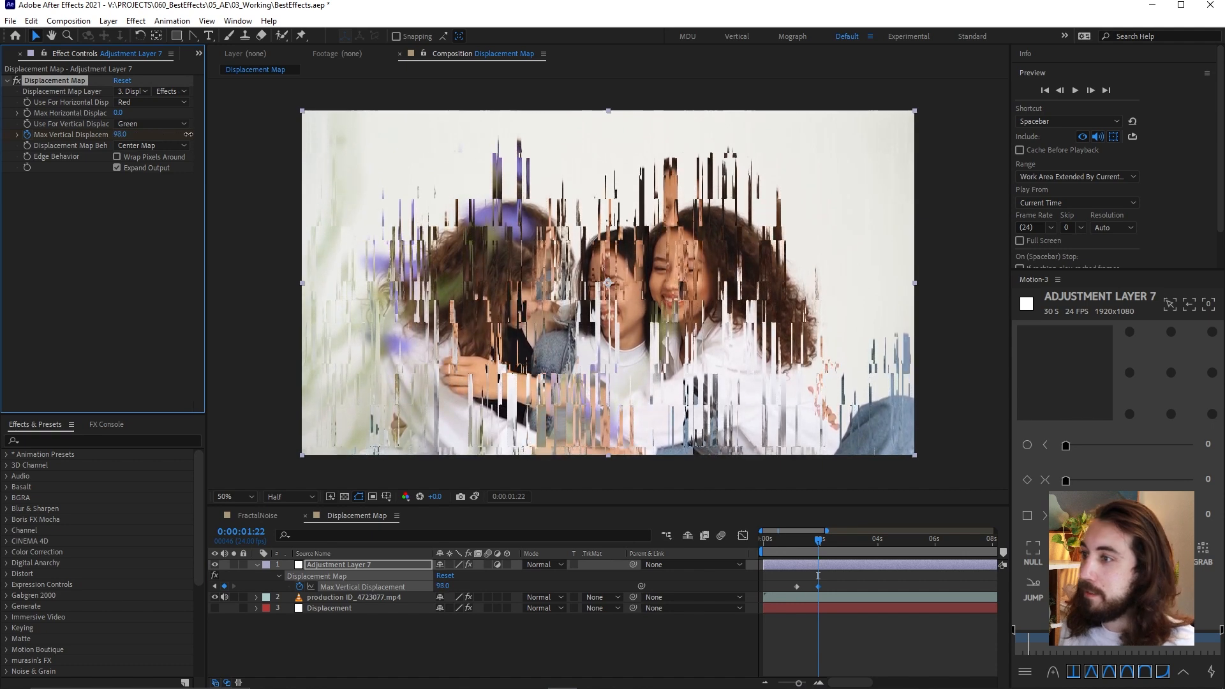
drag(817, 541, 777, 558)
key(space)
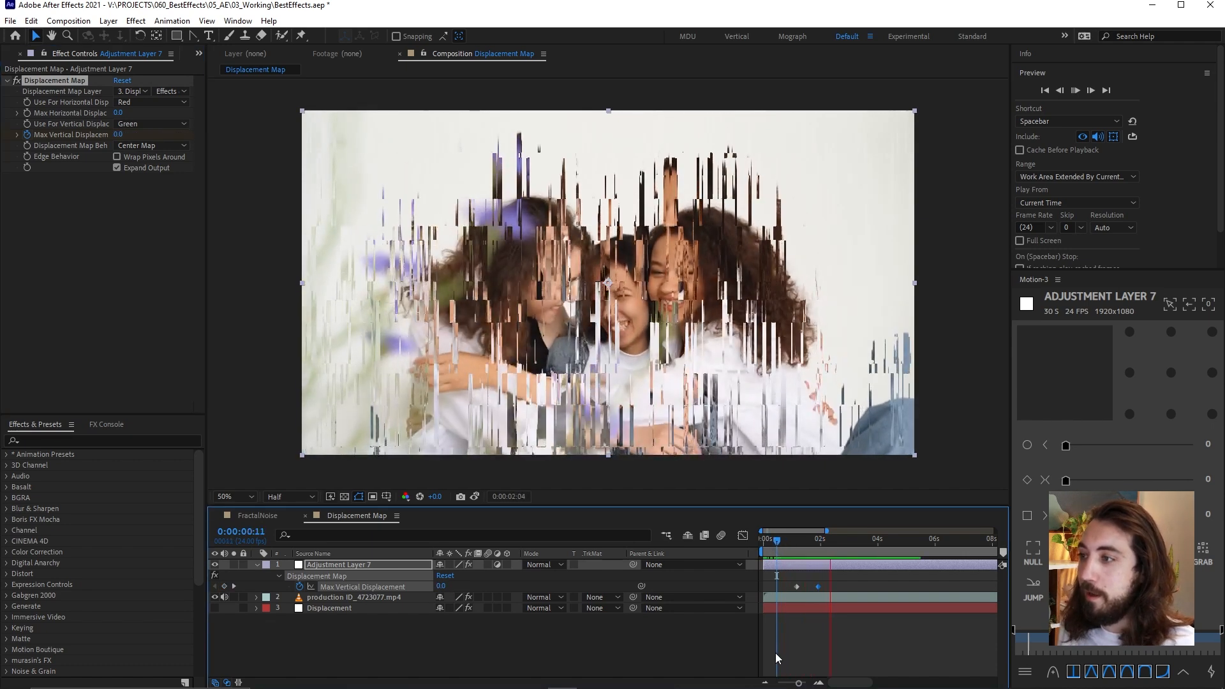
click(811, 551)
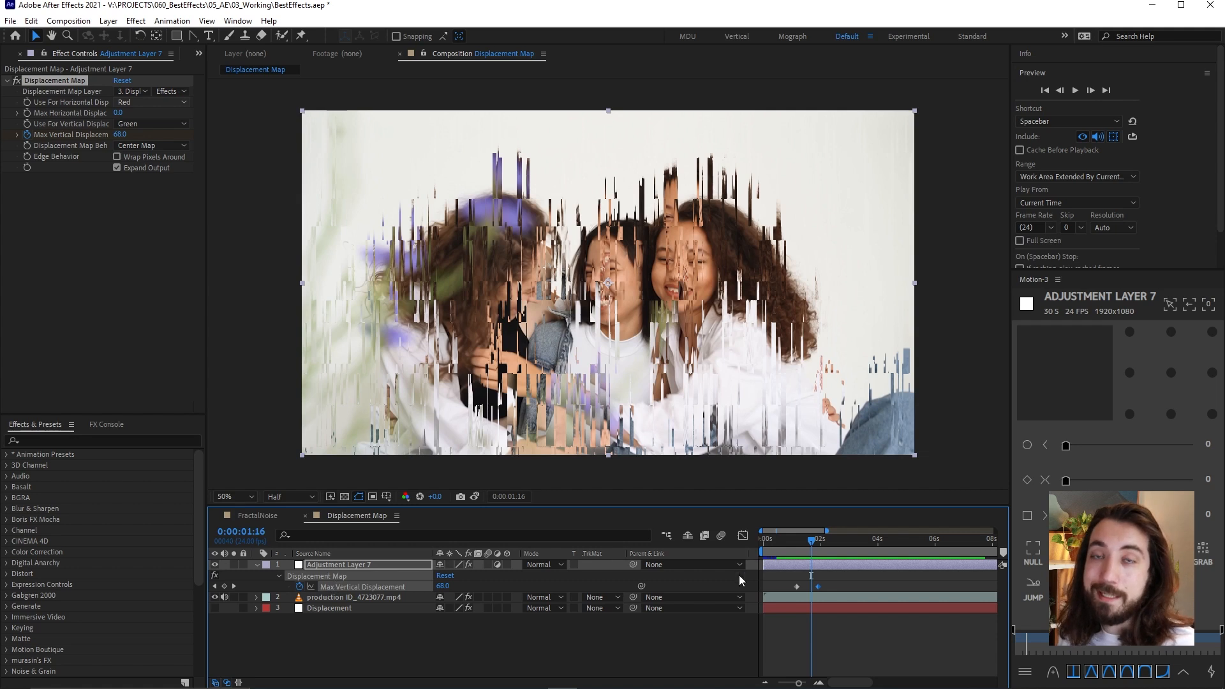
Open the Displacement Map 2 composition from the project's Displacement Map folder and preview it
click(200, 52)
click(225, 70)
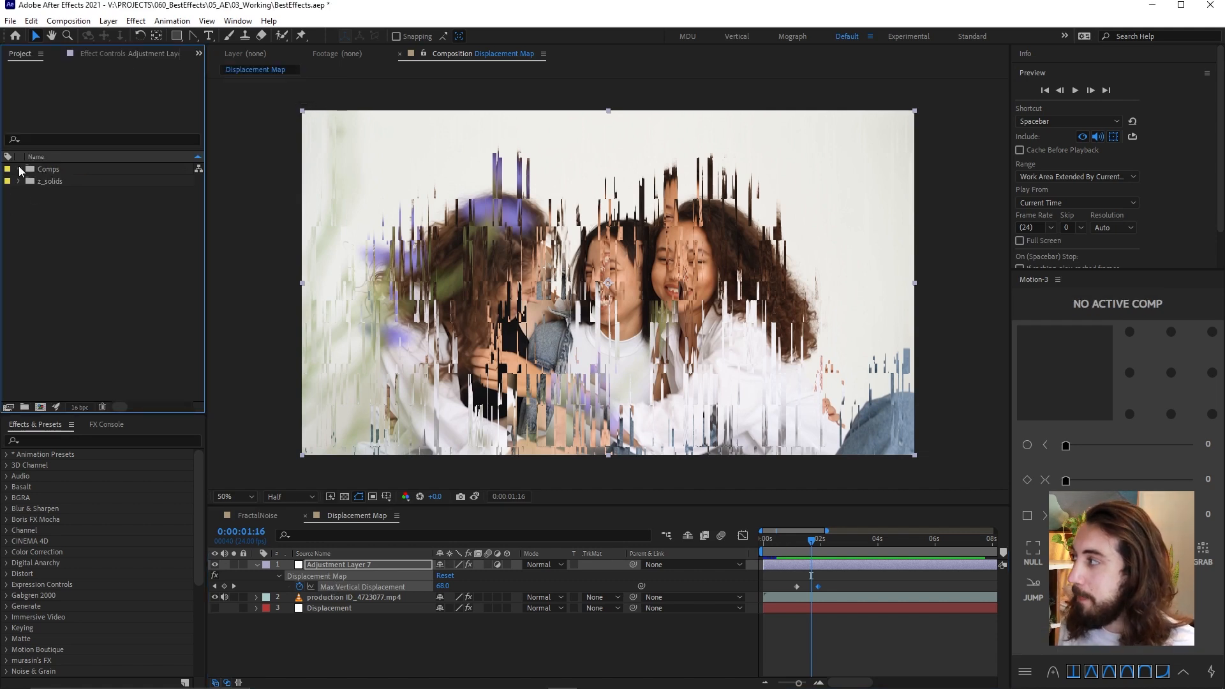
click(19, 169)
click(33, 205)
double_click(105, 229)
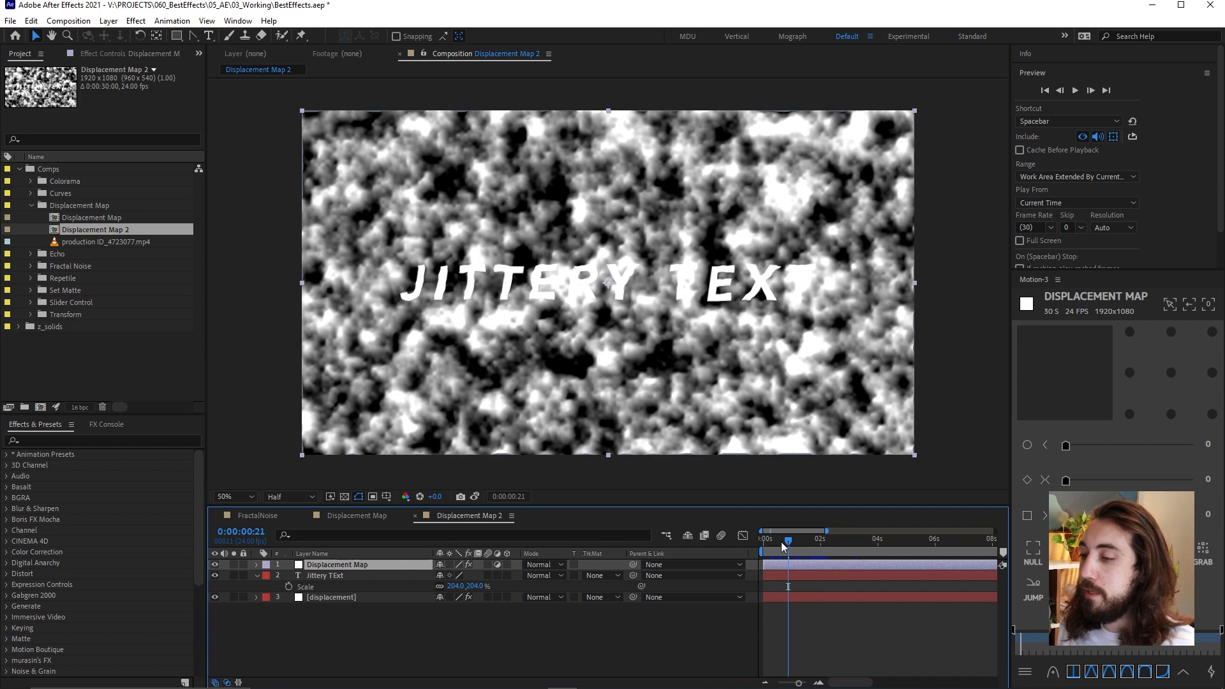
key(space)
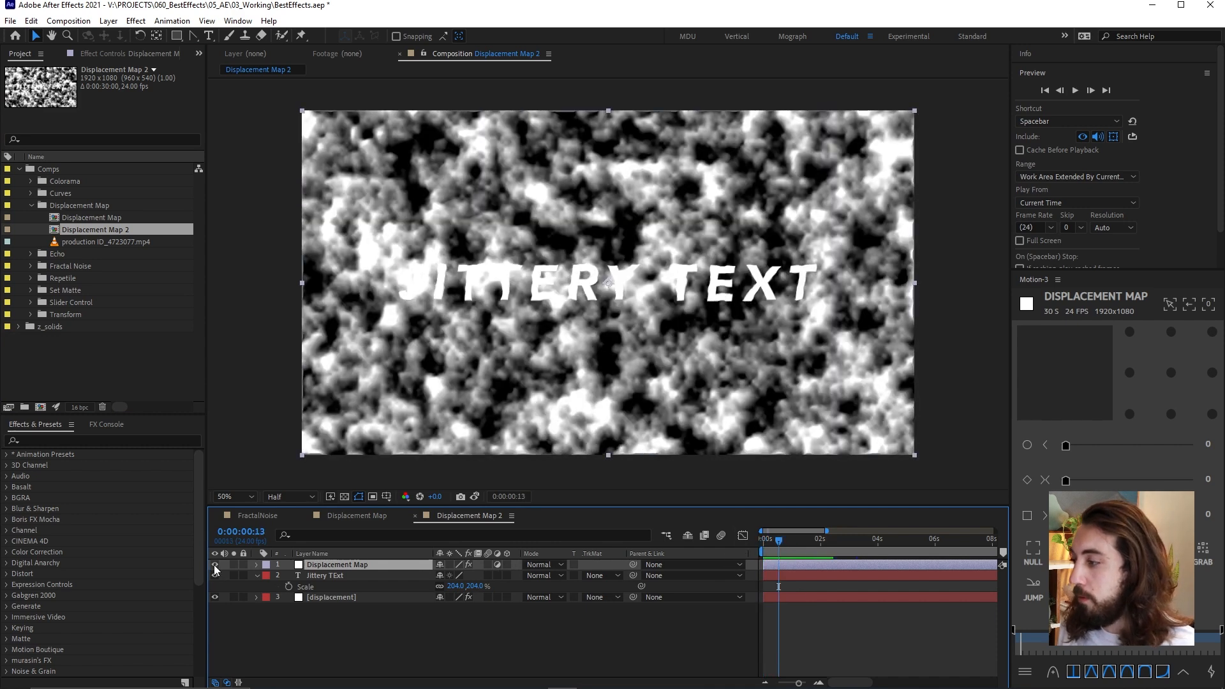
Hide the Displacement Map and Jittery Text layers and preview the noise of the displacement layer alone
click(216, 565)
click(215, 576)
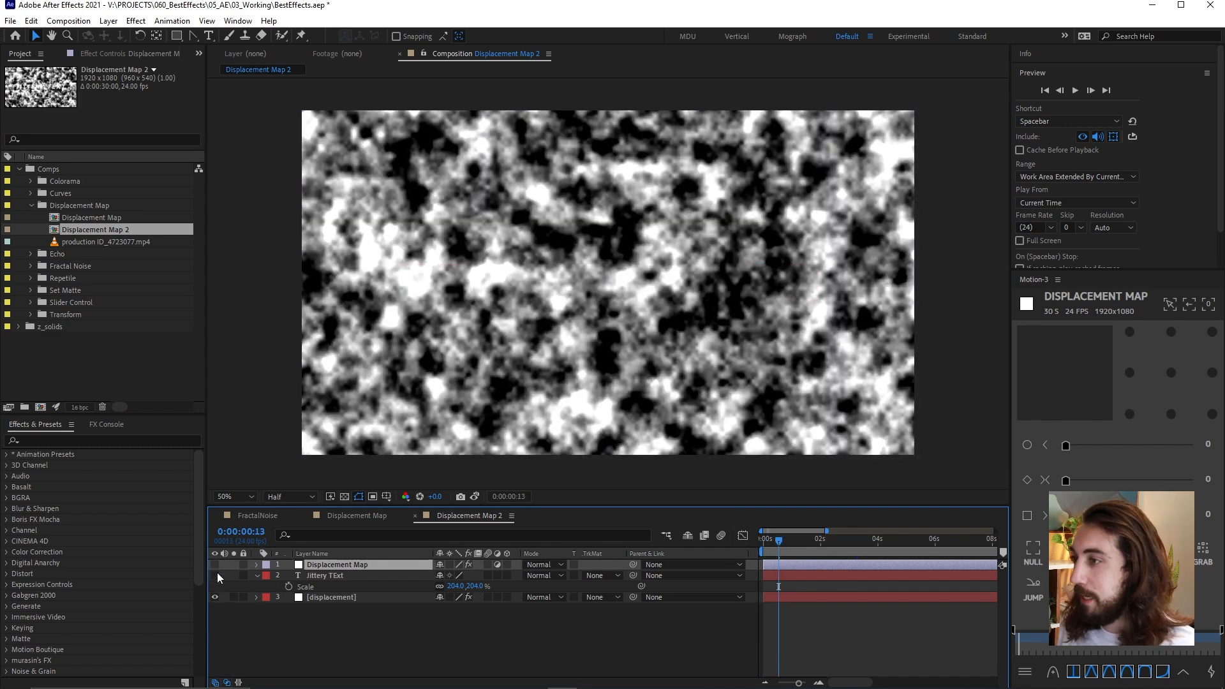
click(367, 598)
key(Home)
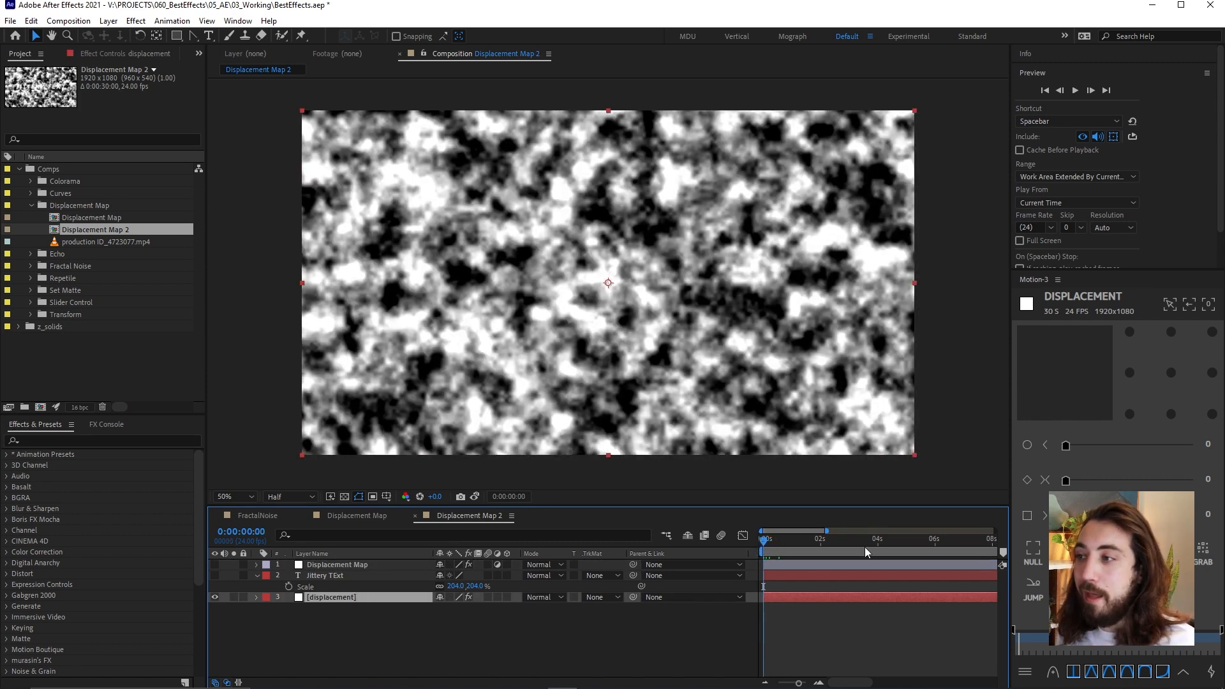
key(space)
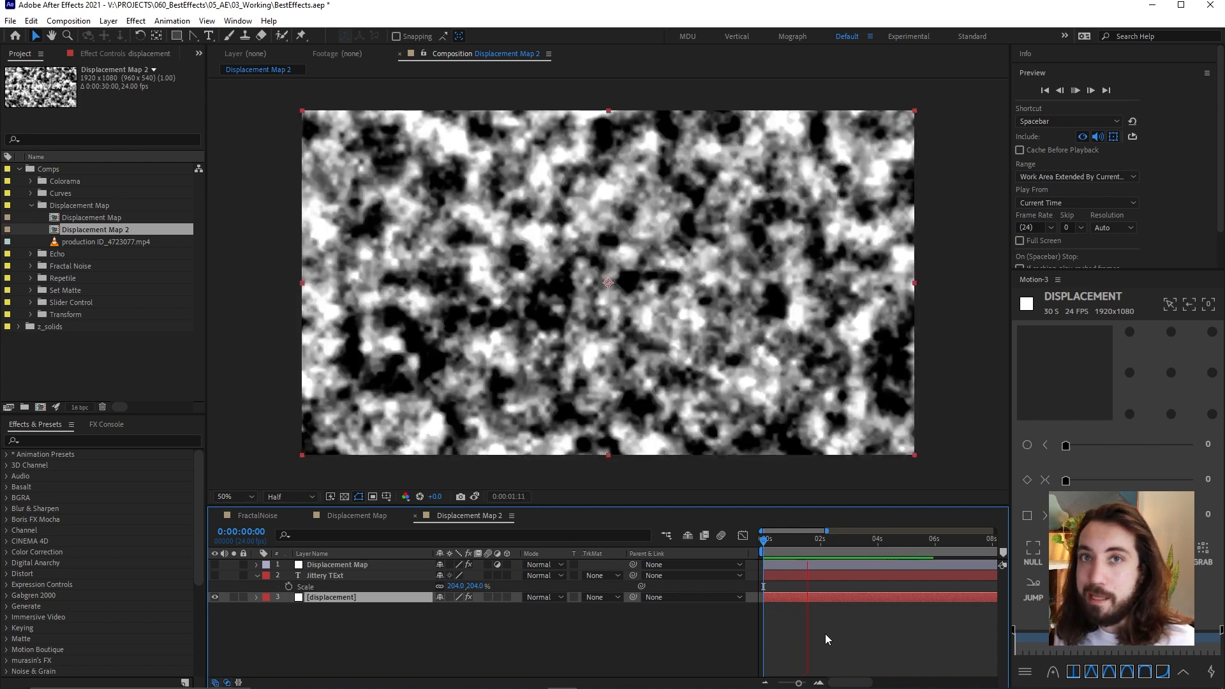
drag(777, 540, 792, 539)
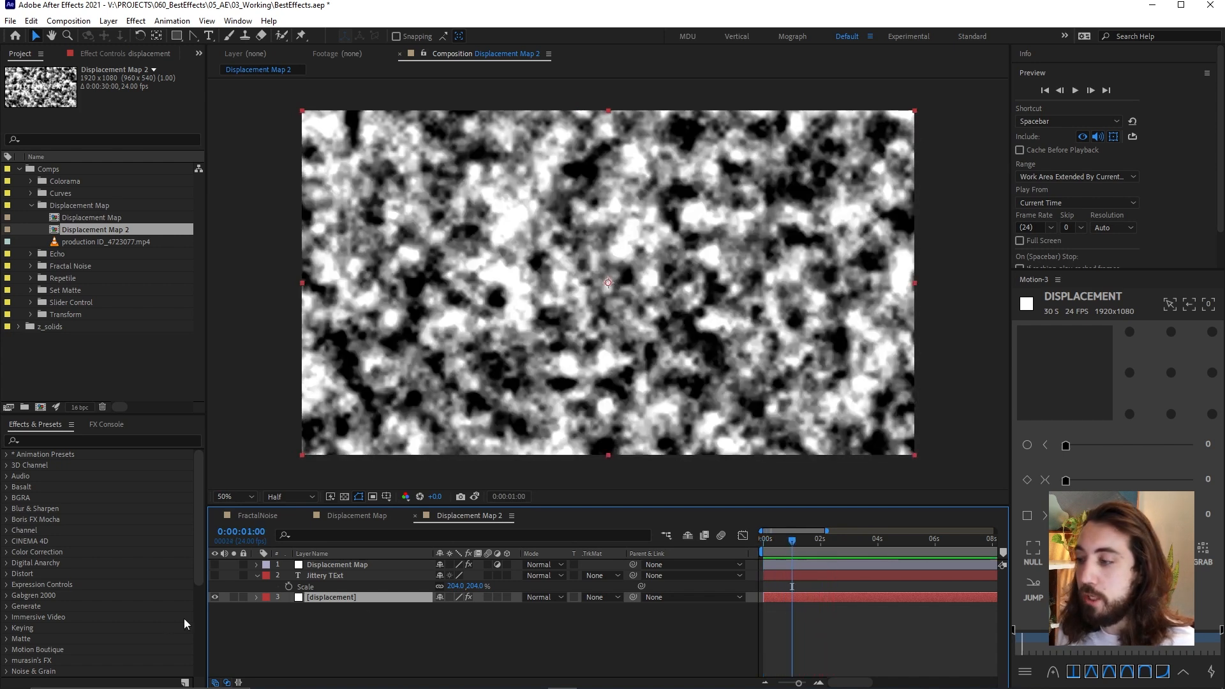
Hide the displacement noise layer and show the Jittery Text layer to preview the undistorted text
click(214, 596)
click(213, 576)
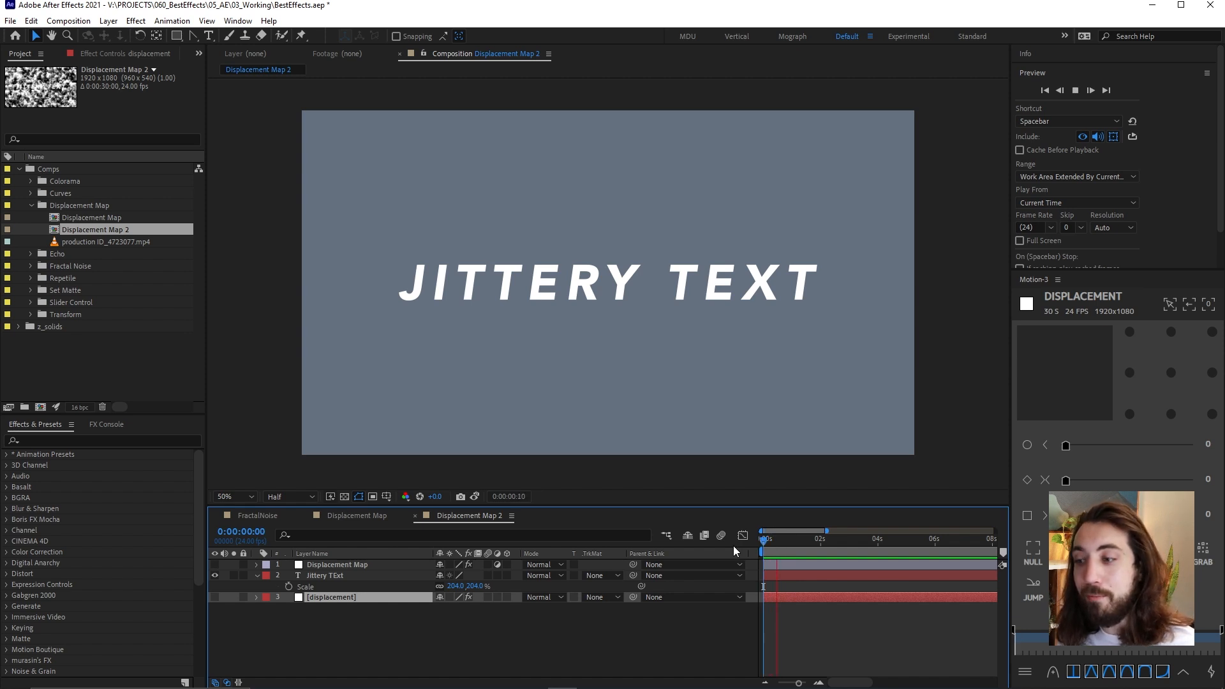
click(787, 539)
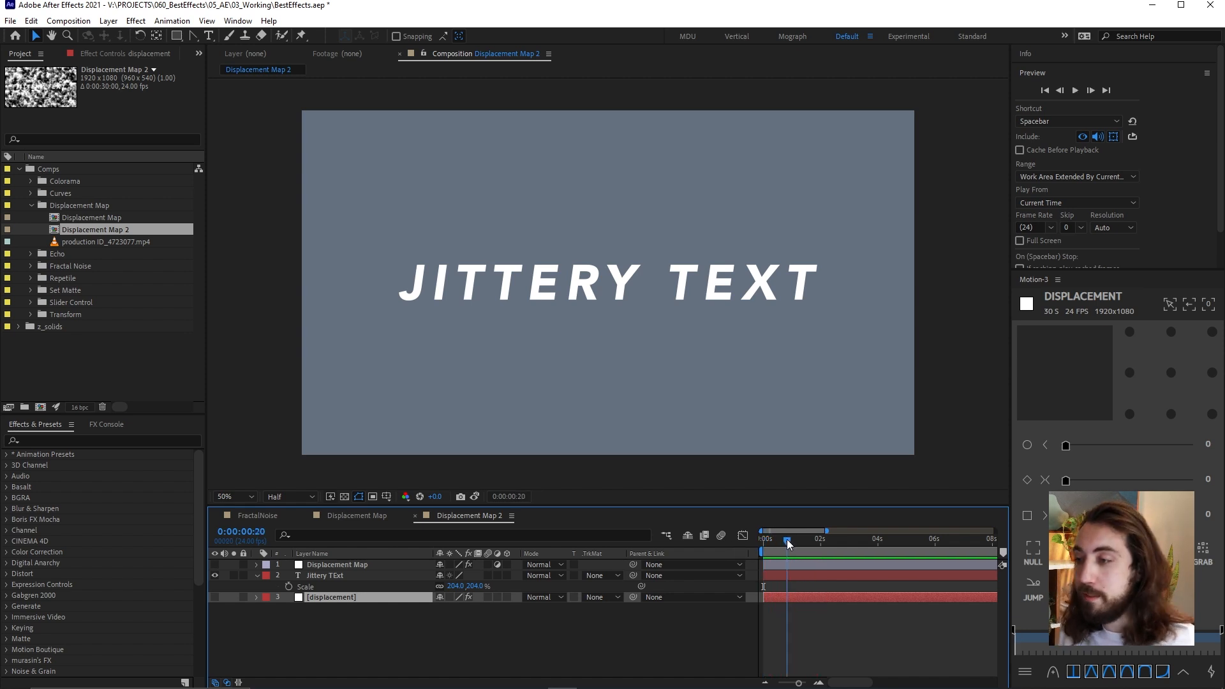
Turn the Displacement Map adjustment layer back on, show its effect settings, and preview the jittery text from the start
click(216, 564)
click(312, 565)
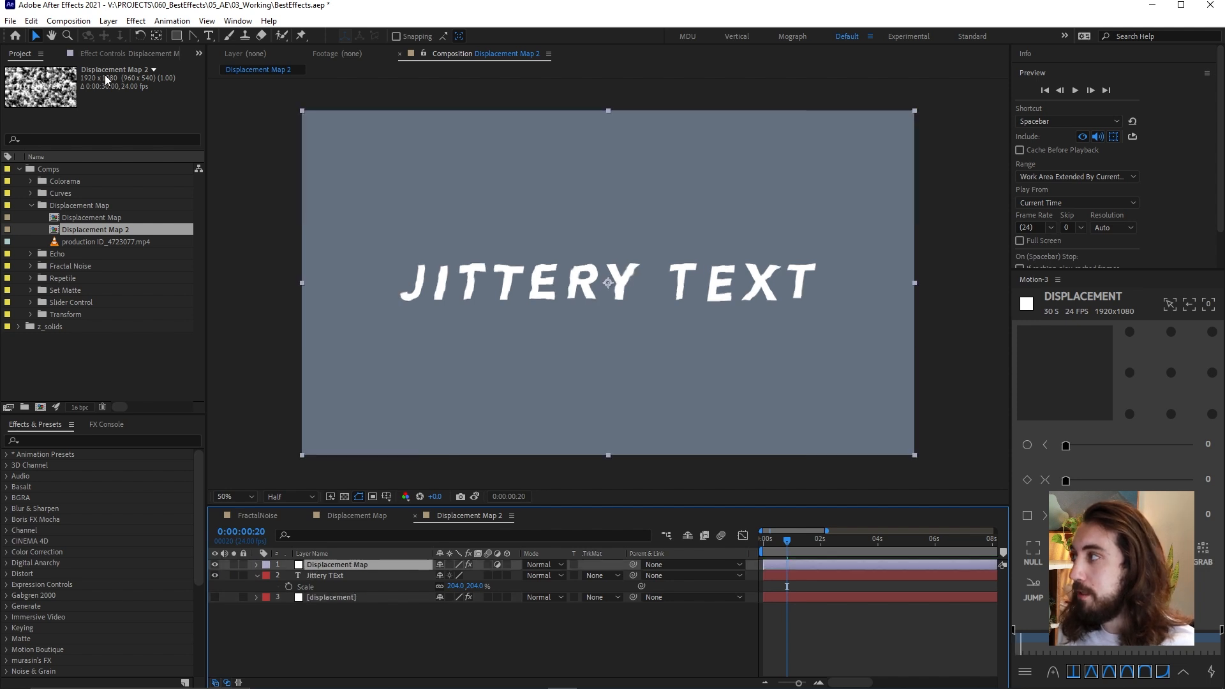
click(113, 52)
drag(788, 538, 756, 545)
key(space)
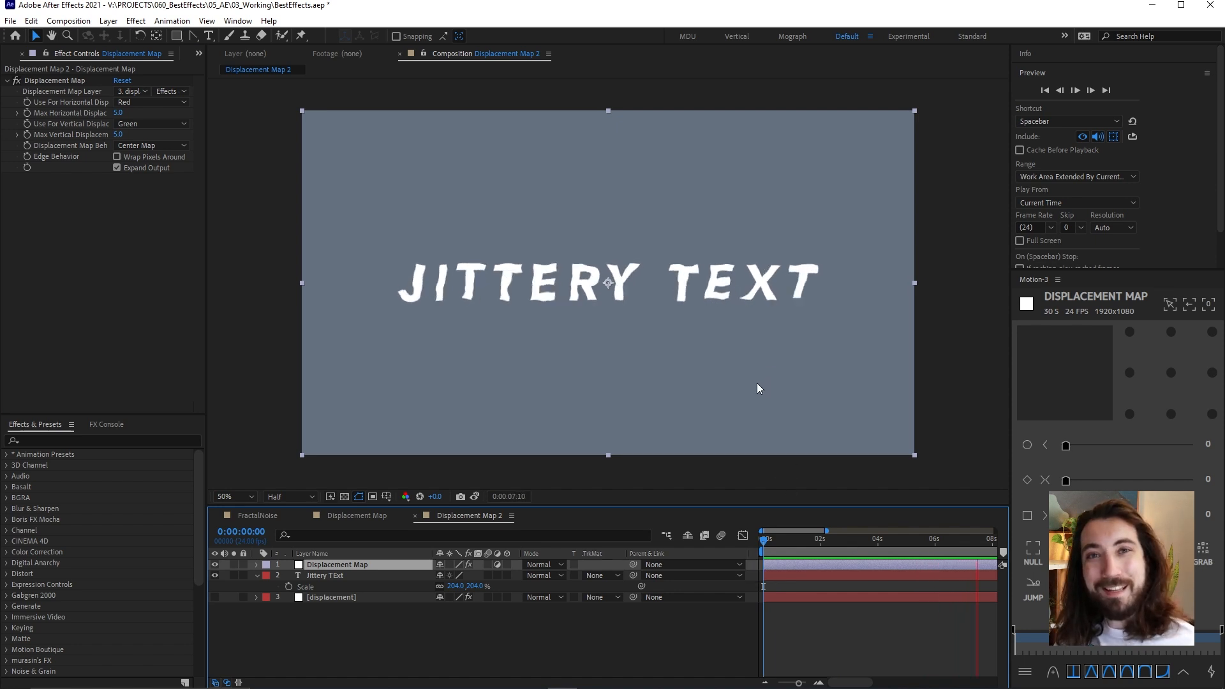
key(space)
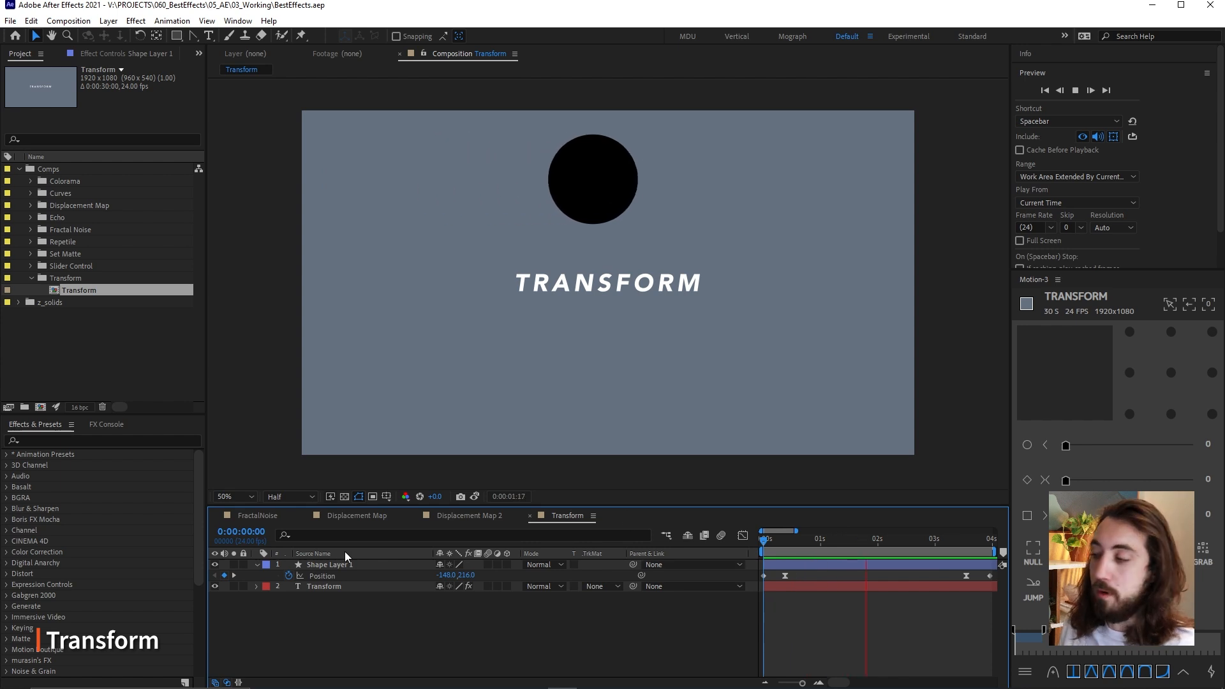
Expand Shape Layer 1 in the Transform composition, select its Transform group, and scrub to 0:00:00:14
click(256, 565)
click(254, 565)
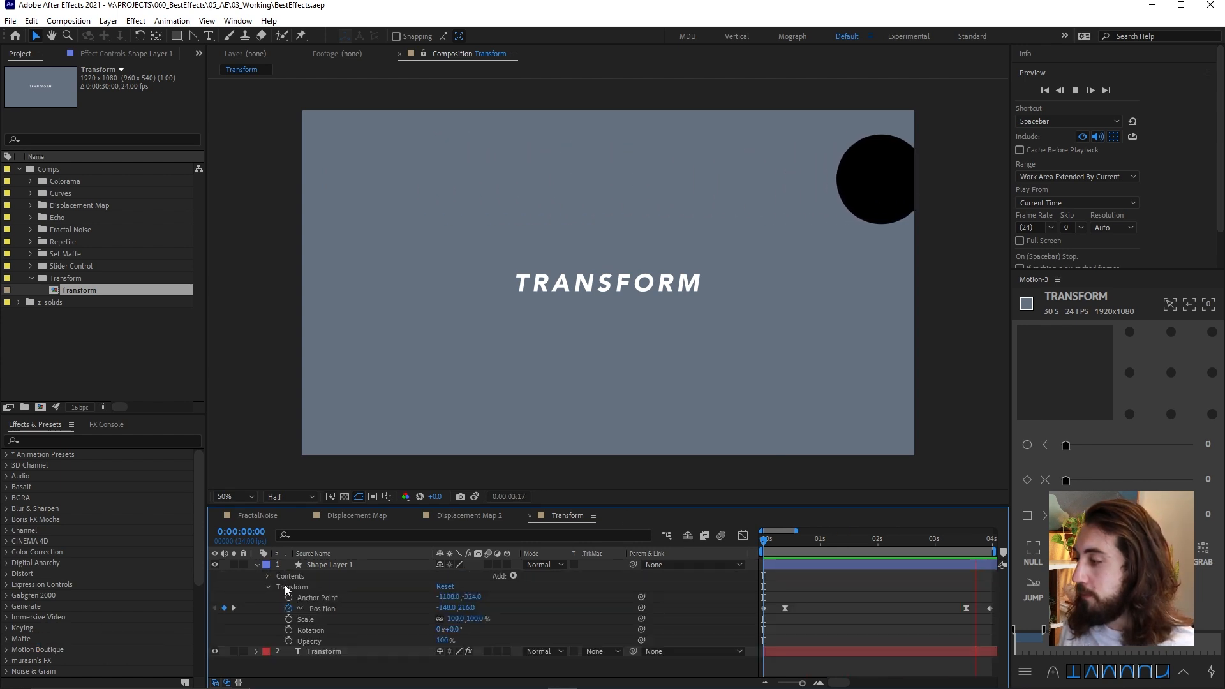
click(304, 587)
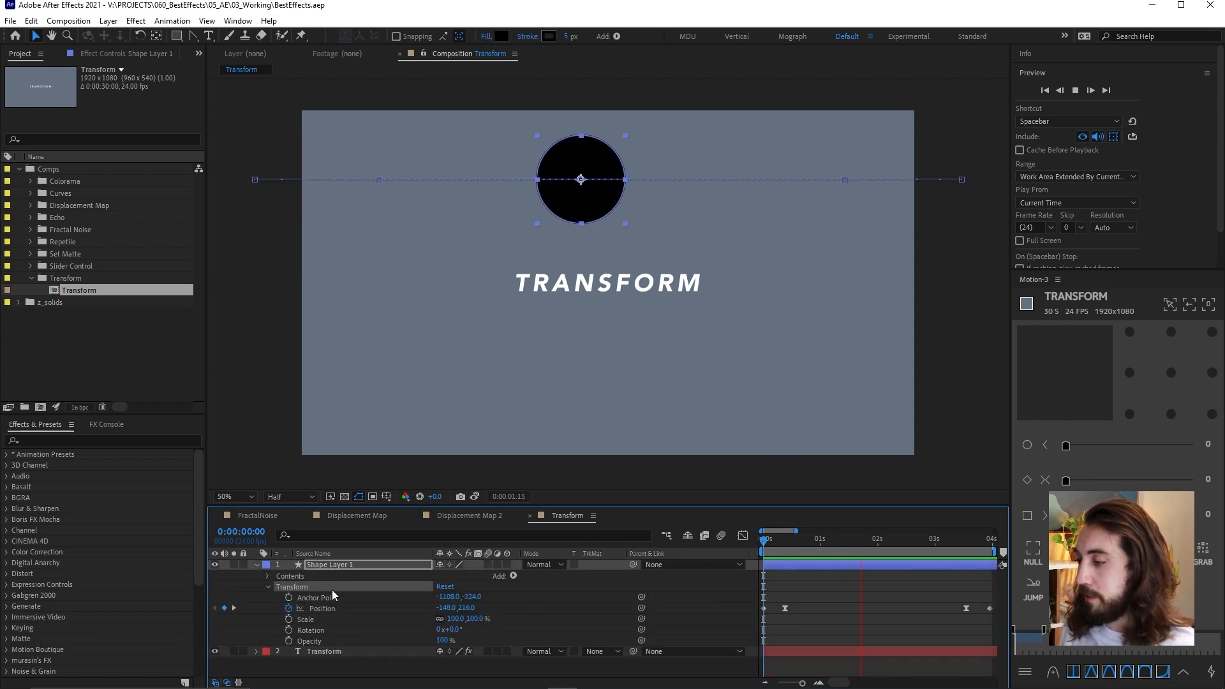
drag(805, 544, 797, 549)
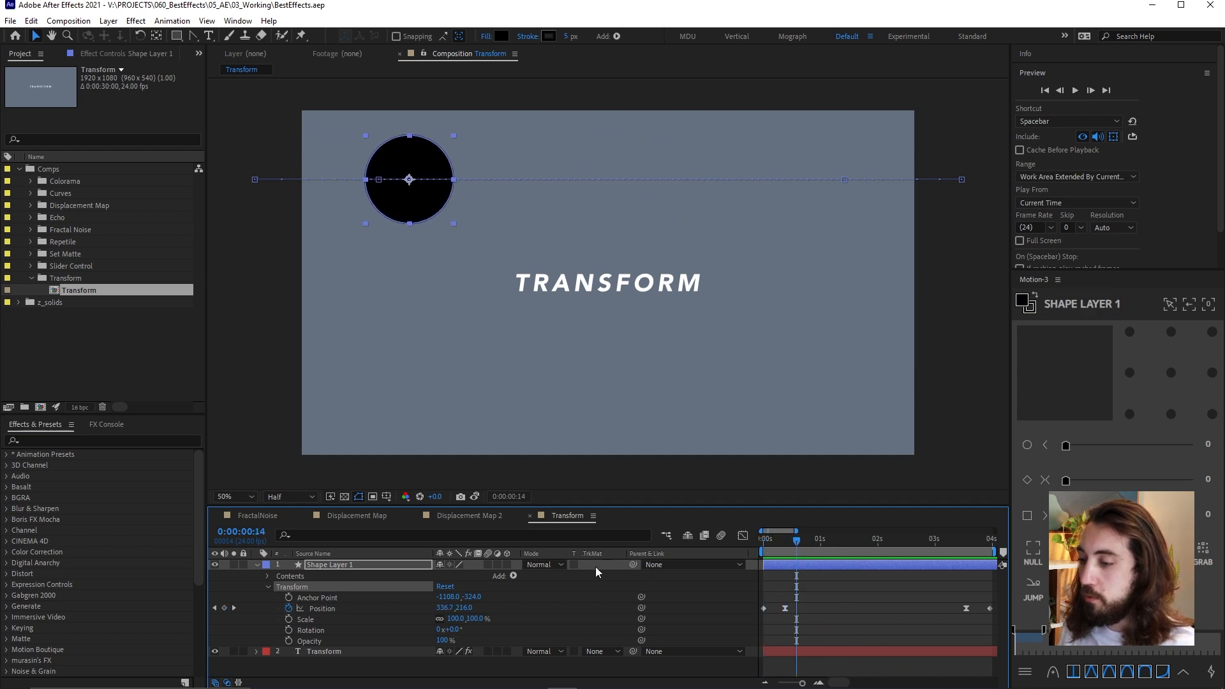
Collapse Shape Layer 1's properties, select the layer, and expand it again to highlight its built-in Transform group
click(255, 565)
right_click(775, 601)
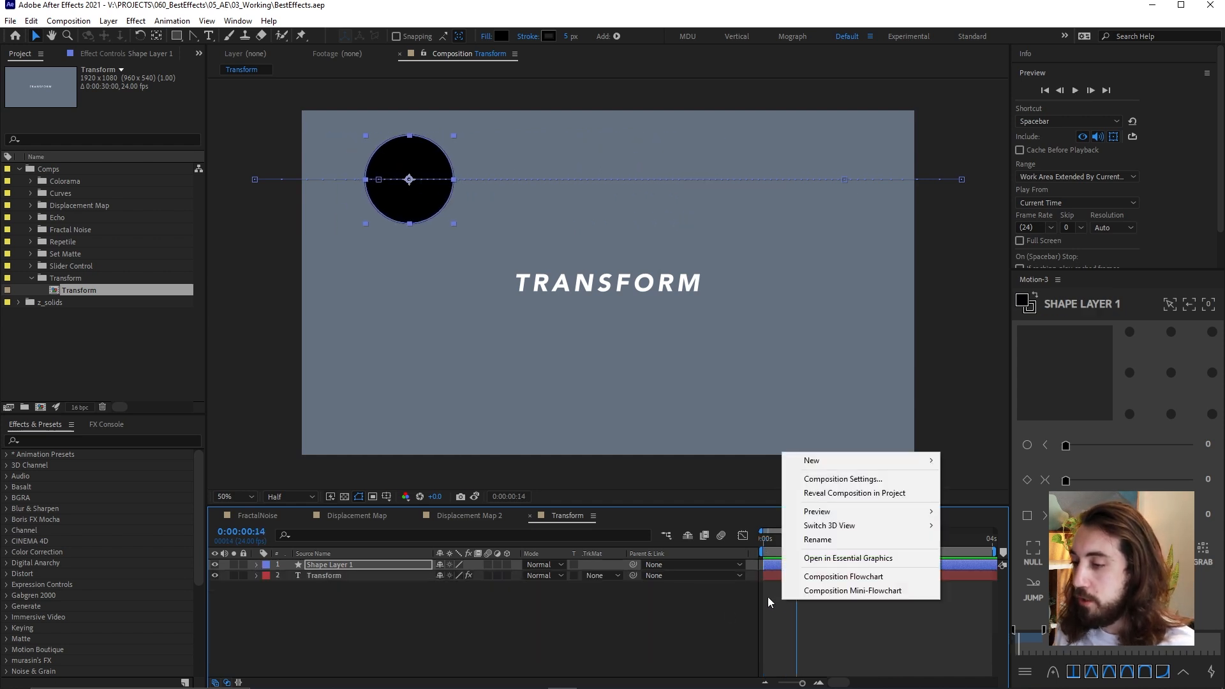
click(356, 566)
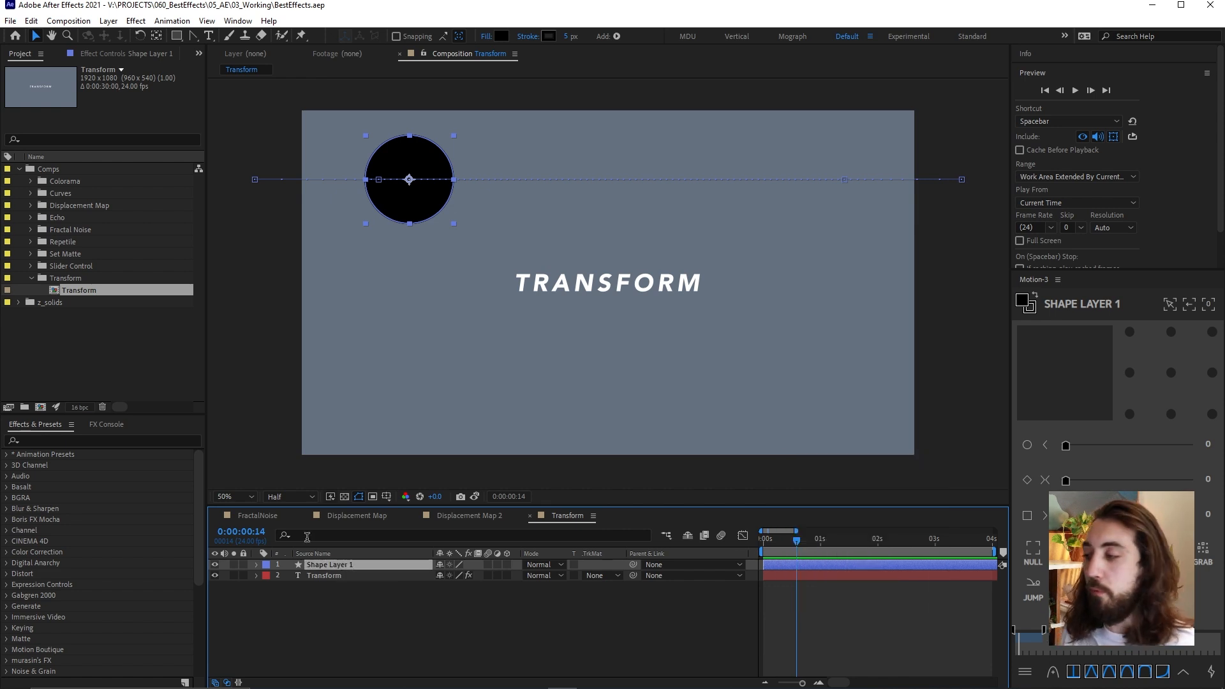
click(255, 564)
click(306, 586)
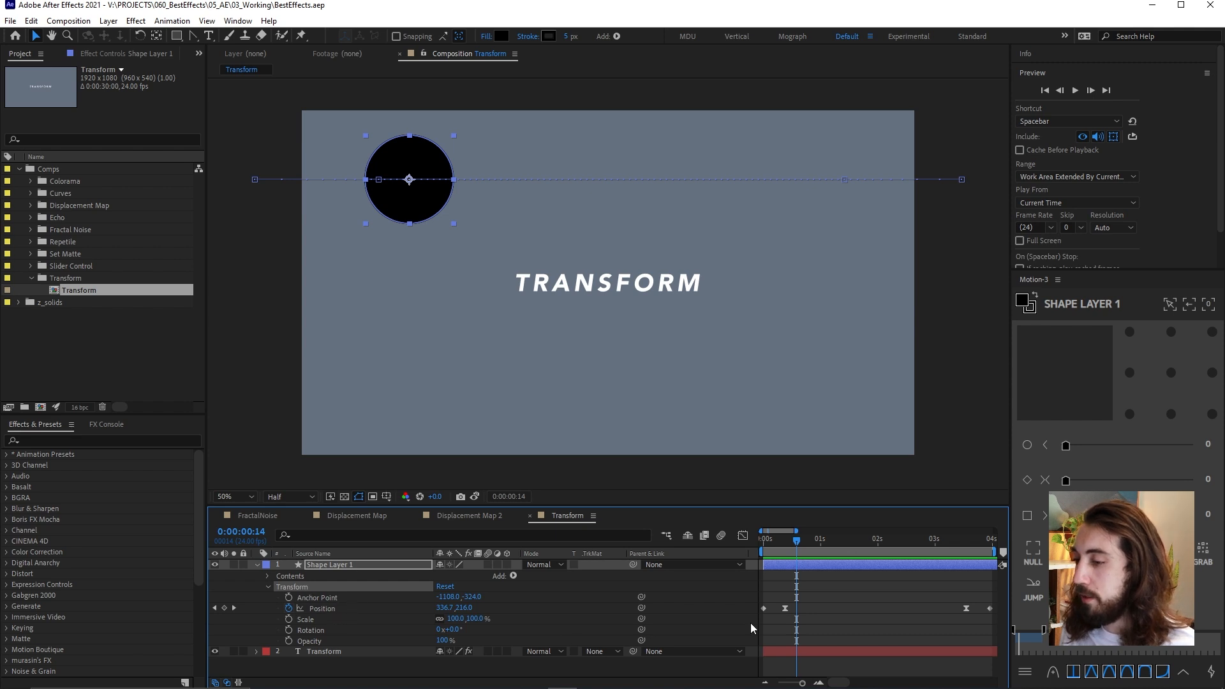
Collapse Shape Layer 1's Transform group, add a new adjustment layer above it, and apply the Transform effect to that layer
click(268, 586)
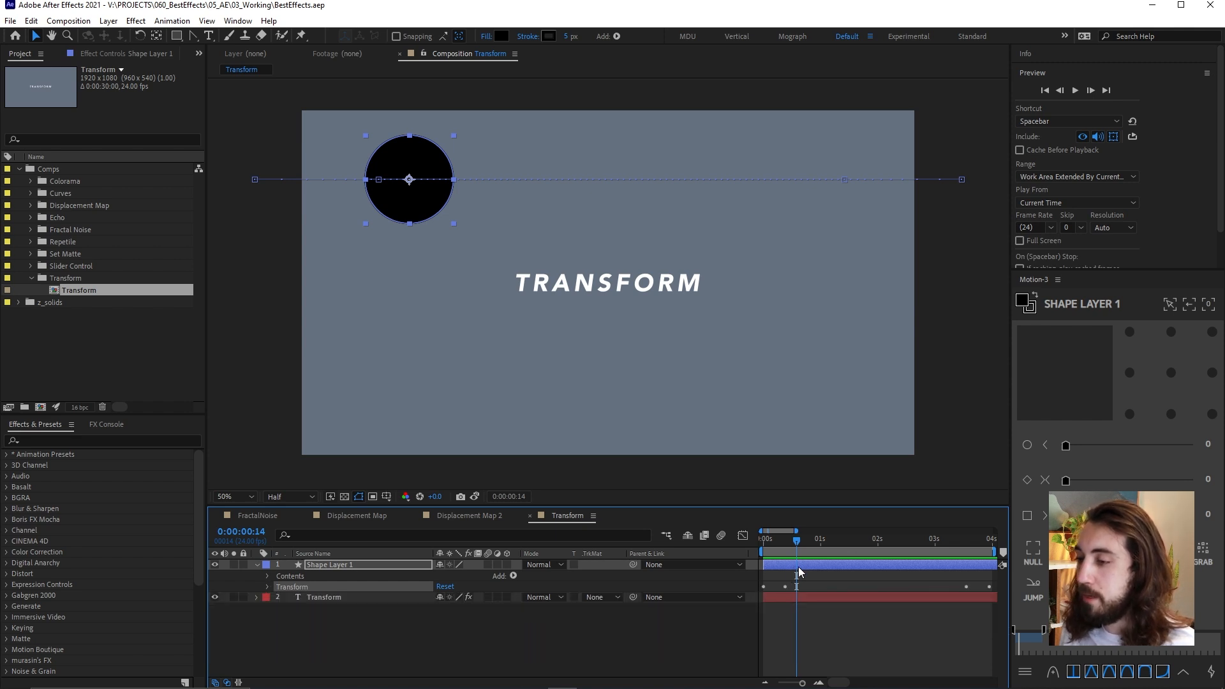
right_click(813, 615)
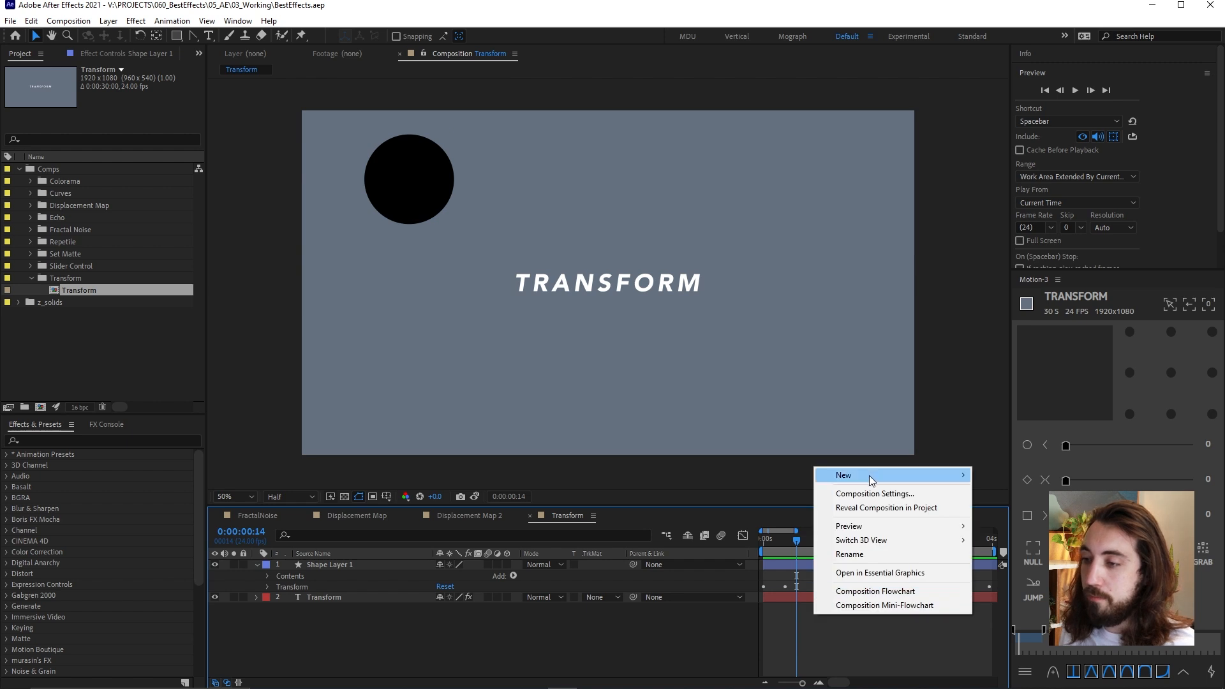
click(1020, 577)
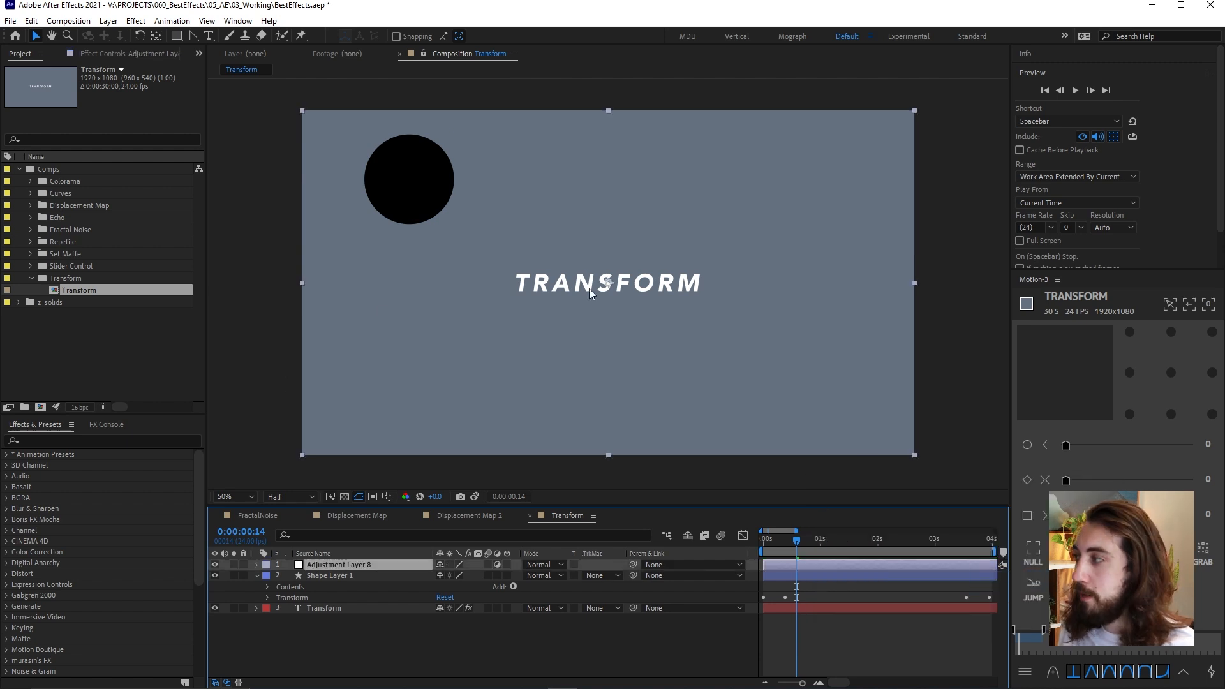
key(ctrl+space)
text(tran)
key(Return)
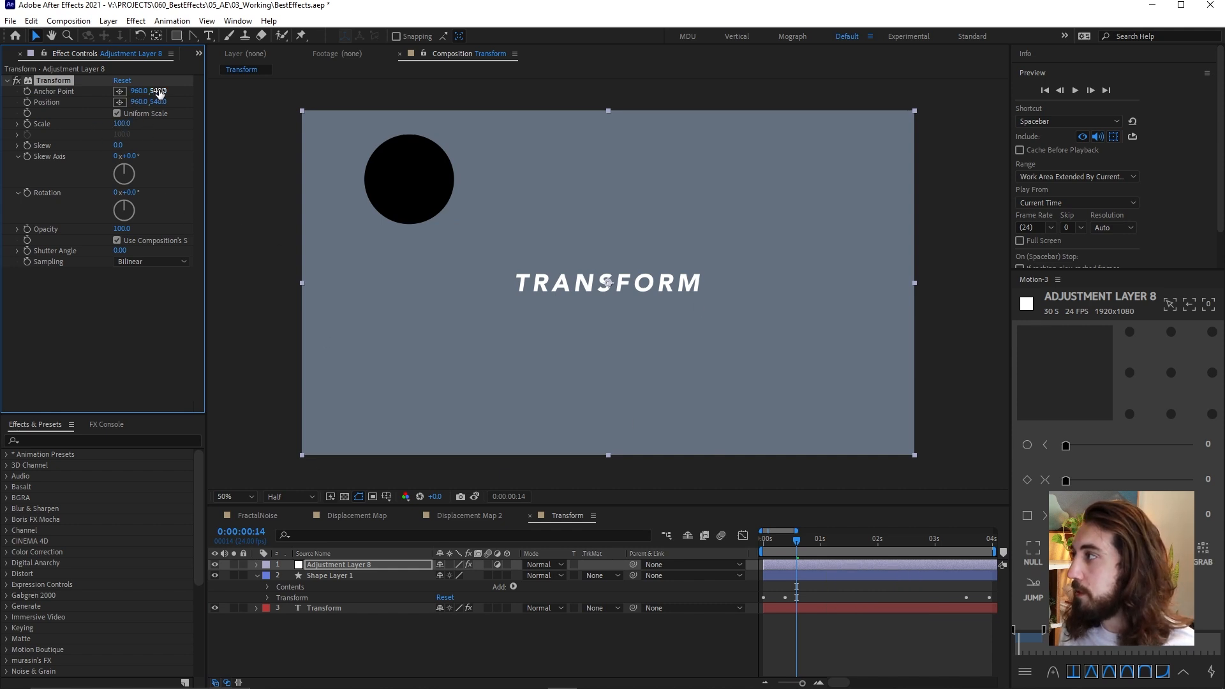
Set the adjustment layer's Transform effect to Position 960, 611 and Scale 102, and toggle the effect to compare, leaving it off
drag(159, 102, 130, 124)
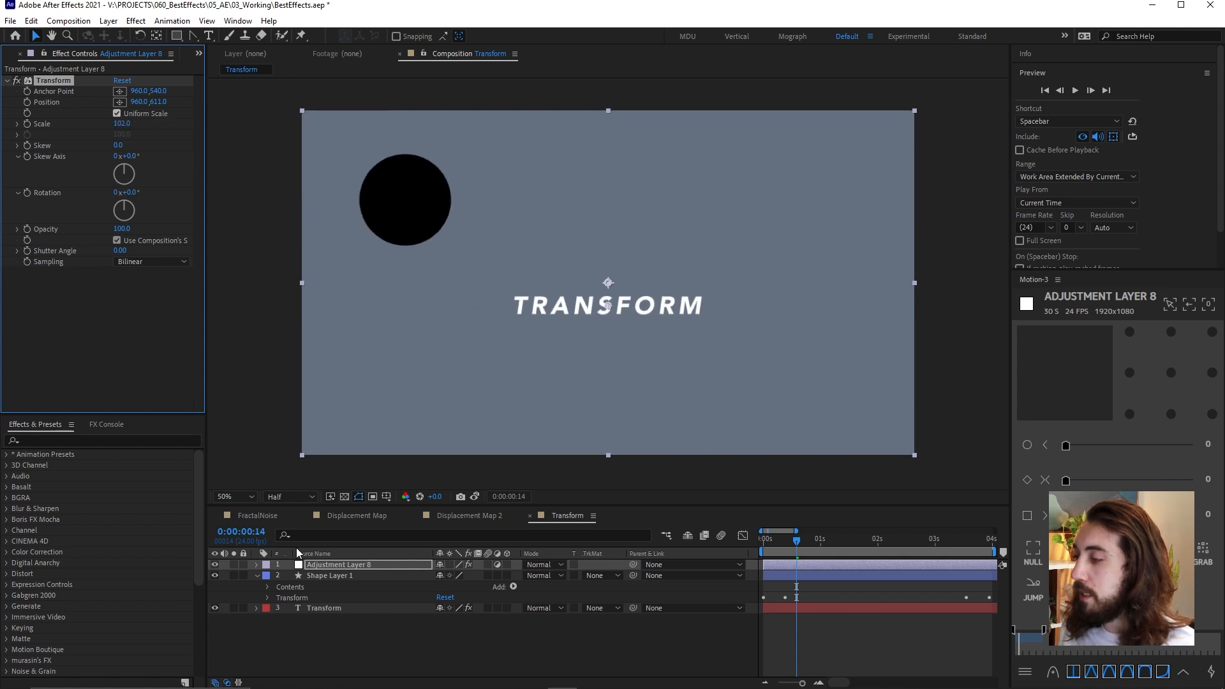
click(327, 567)
click(58, 83)
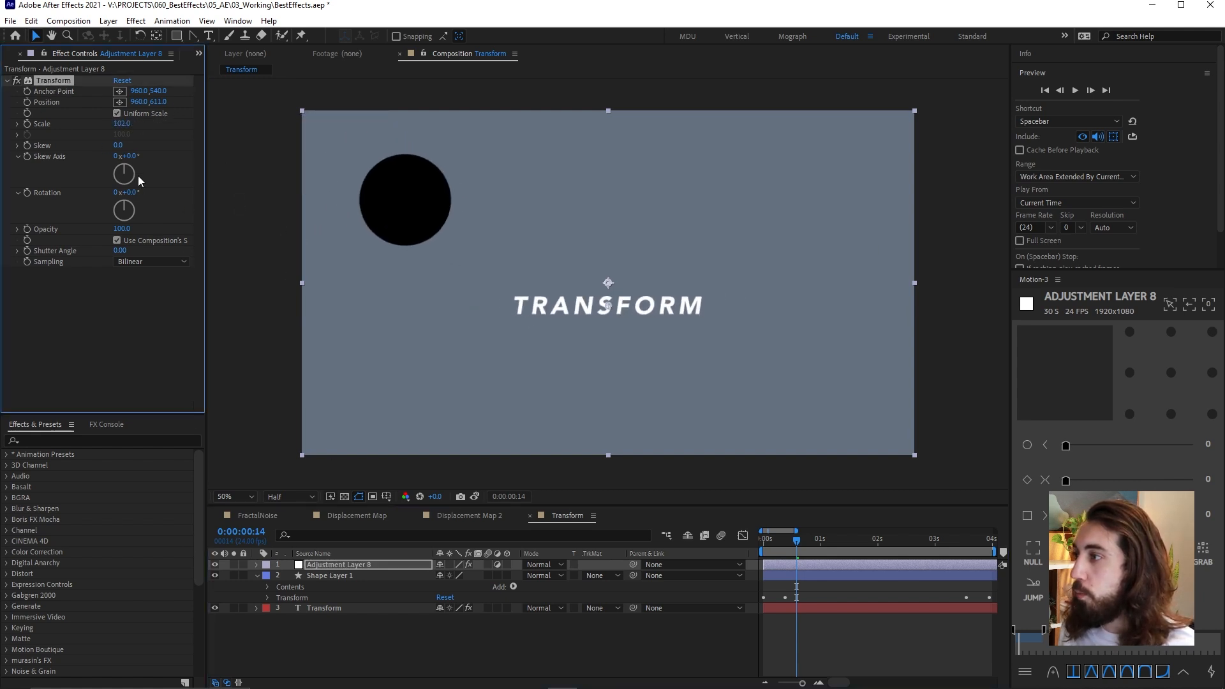
click(17, 81)
click(17, 81)
click(17, 81)
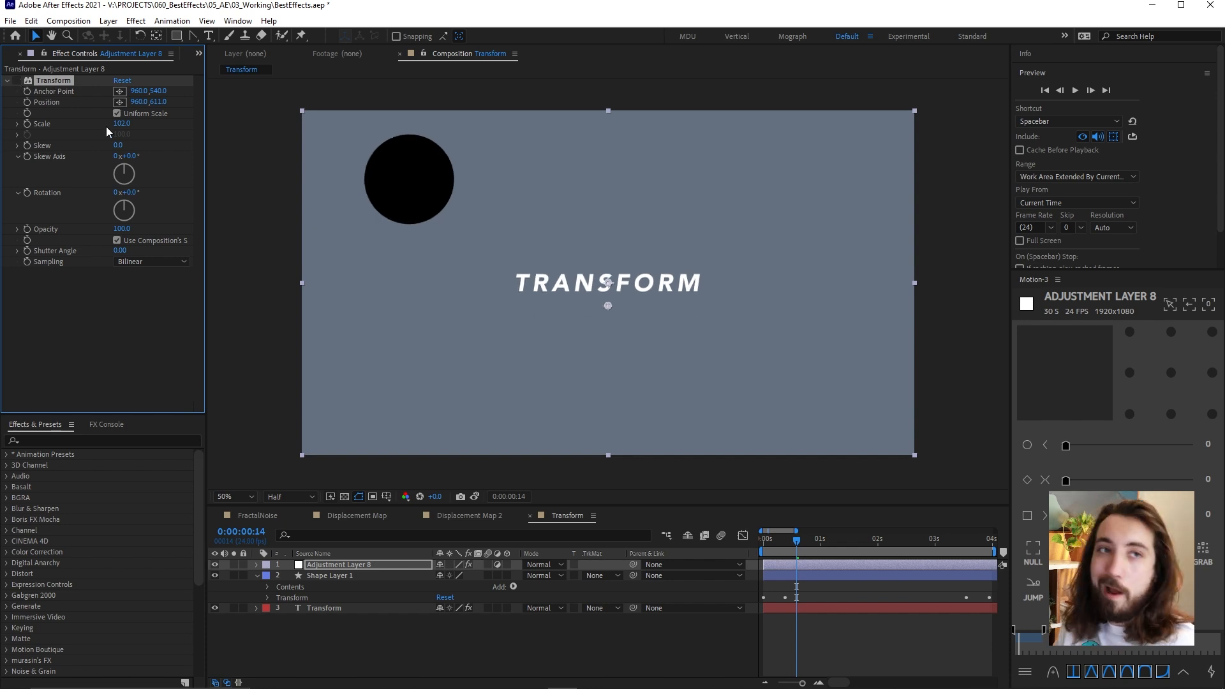
Delete the adjustment layer that carries the Transform effect
click(328, 565)
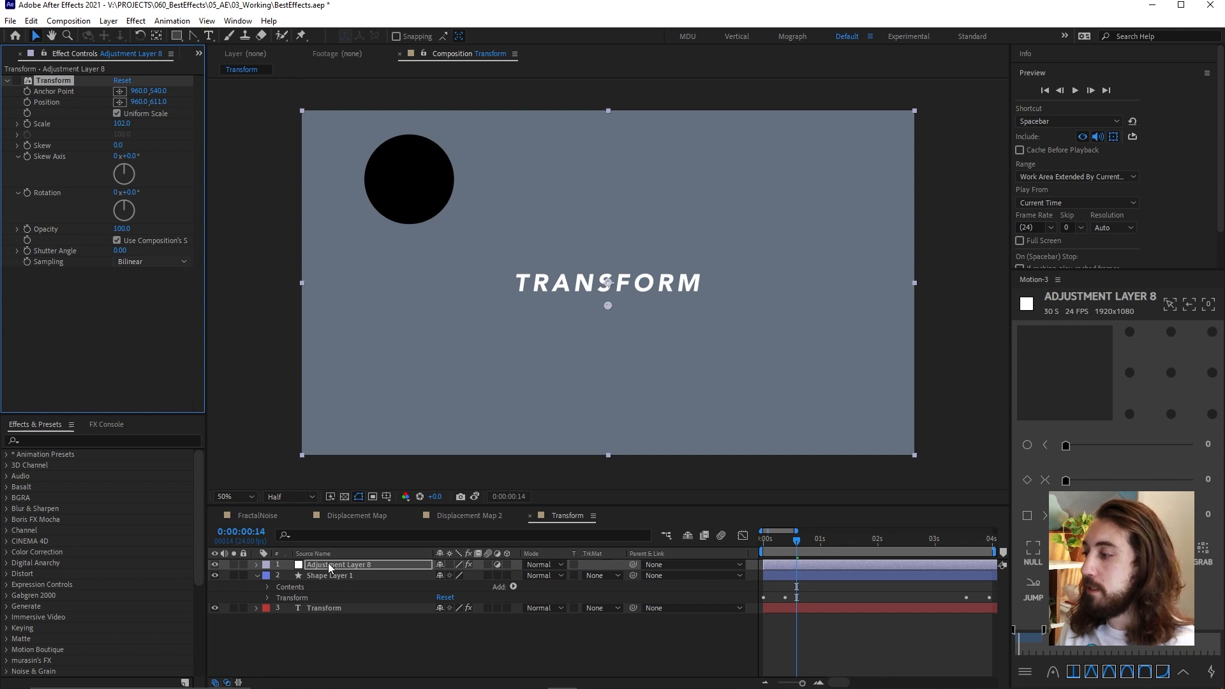
key(Delete)
Select Shape Layer 1, preview its movement from the start, and scrub back to 0:00:00:13
click(338, 561)
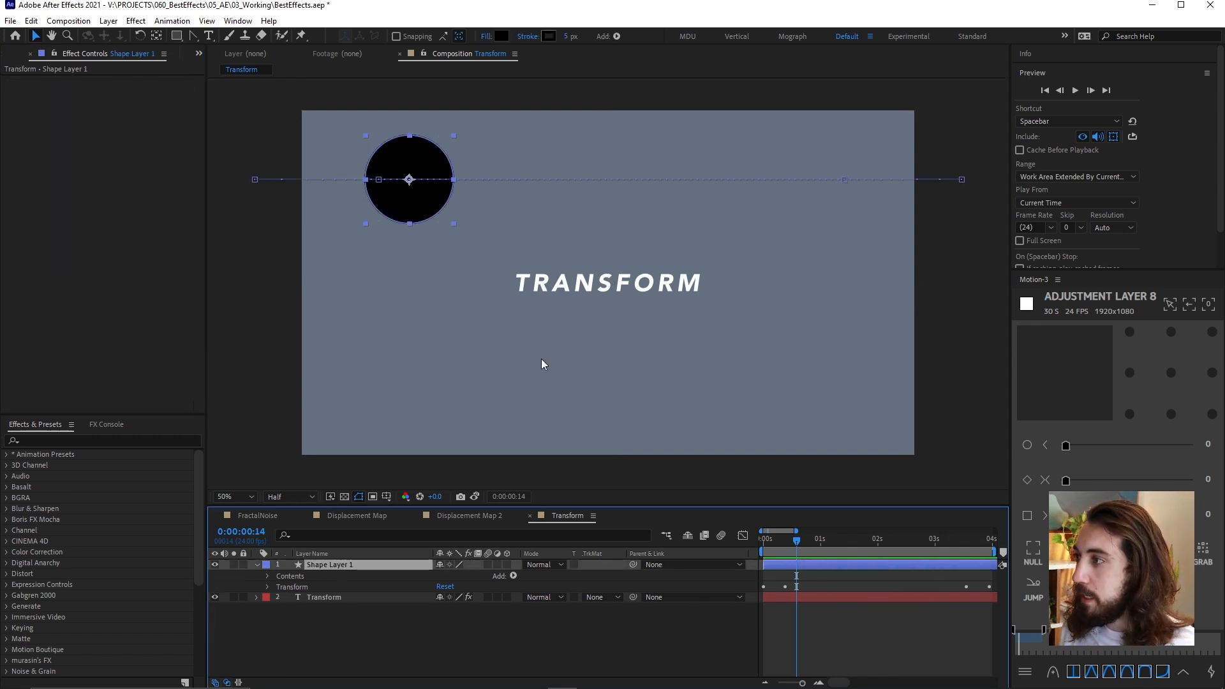
drag(781, 545, 755, 546)
key(space)
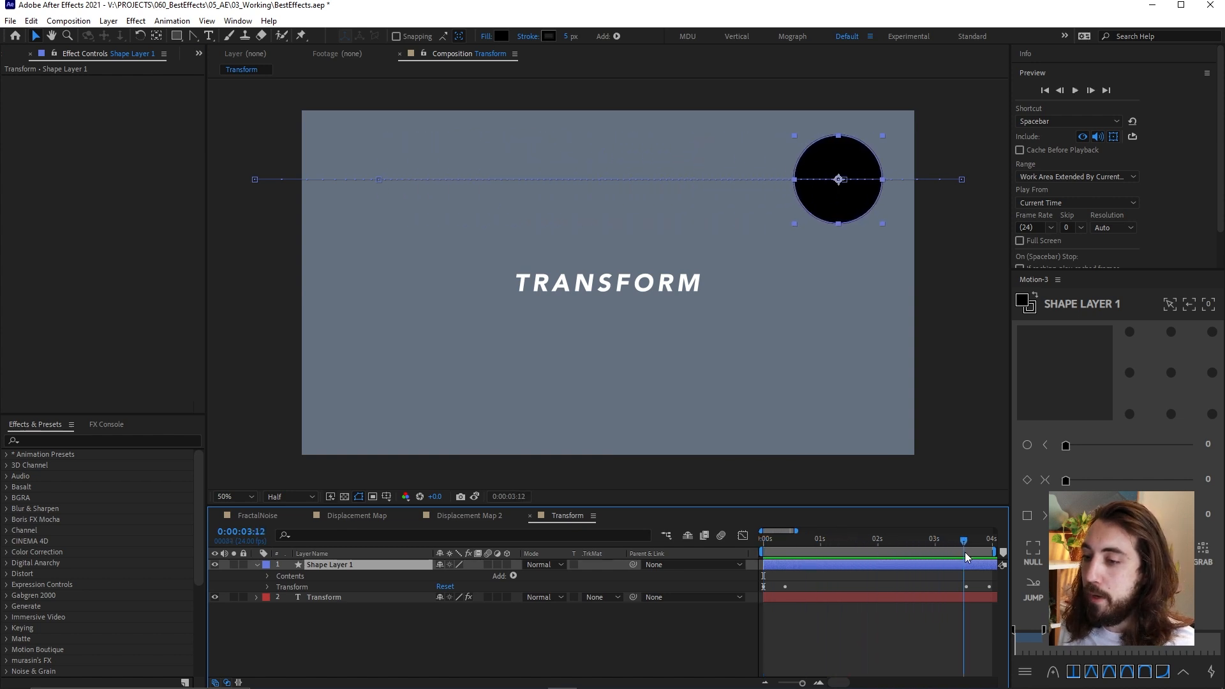
click(795, 546)
mouse_move(789, 554)
mouse_down()
mouse_move(775, 553)
mouse_move(795, 552)
mouse_up()
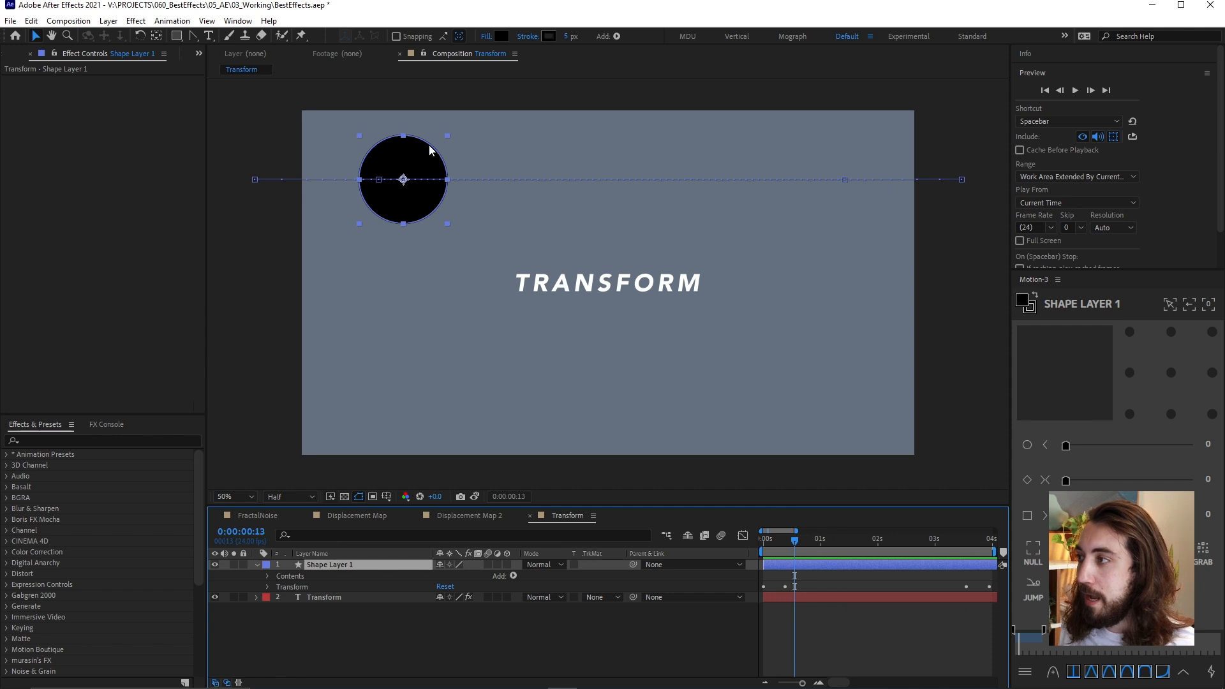
Reveal Shape Layer 1's Position keyframes, try moving the circle down below the text at 0:00:01:07, and undo the move
click(820, 544)
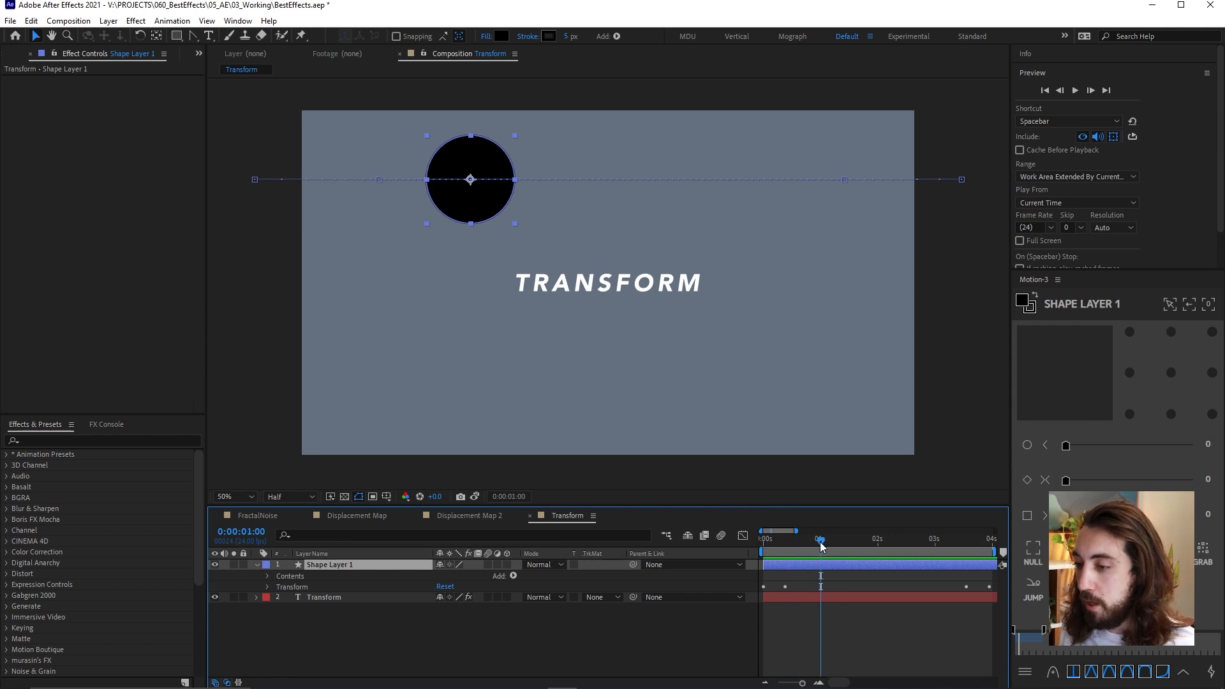
key(u)
drag(819, 544, 837, 545)
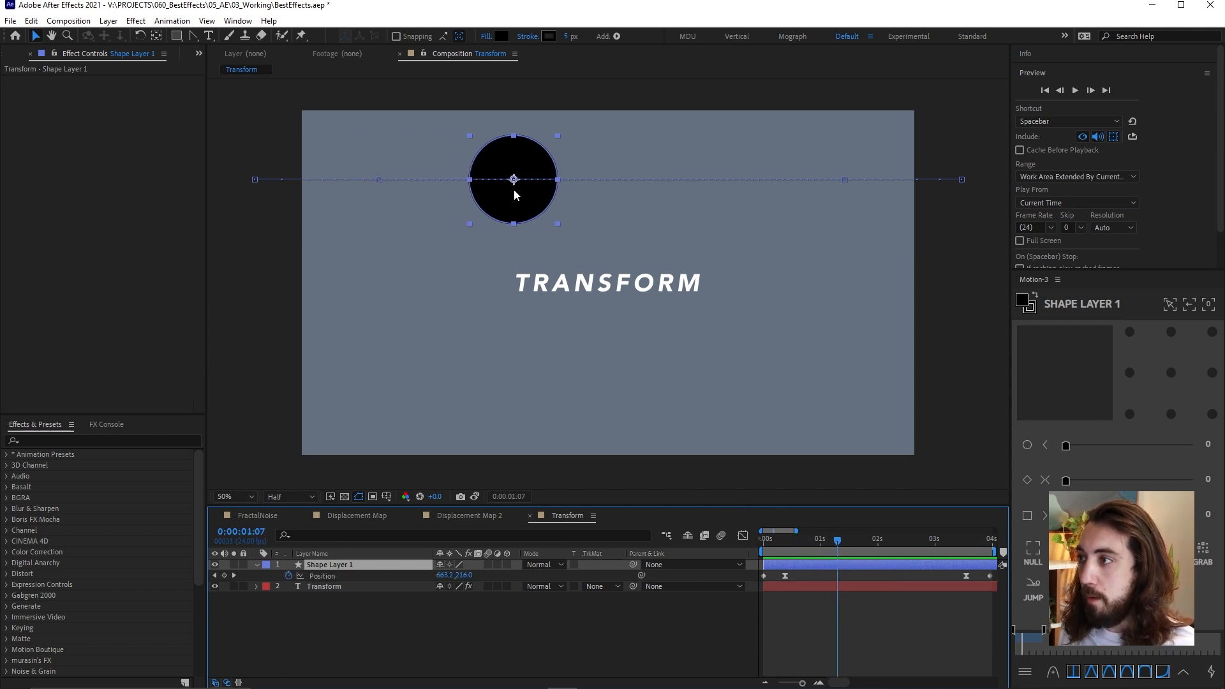
drag(515, 192, 536, 411)
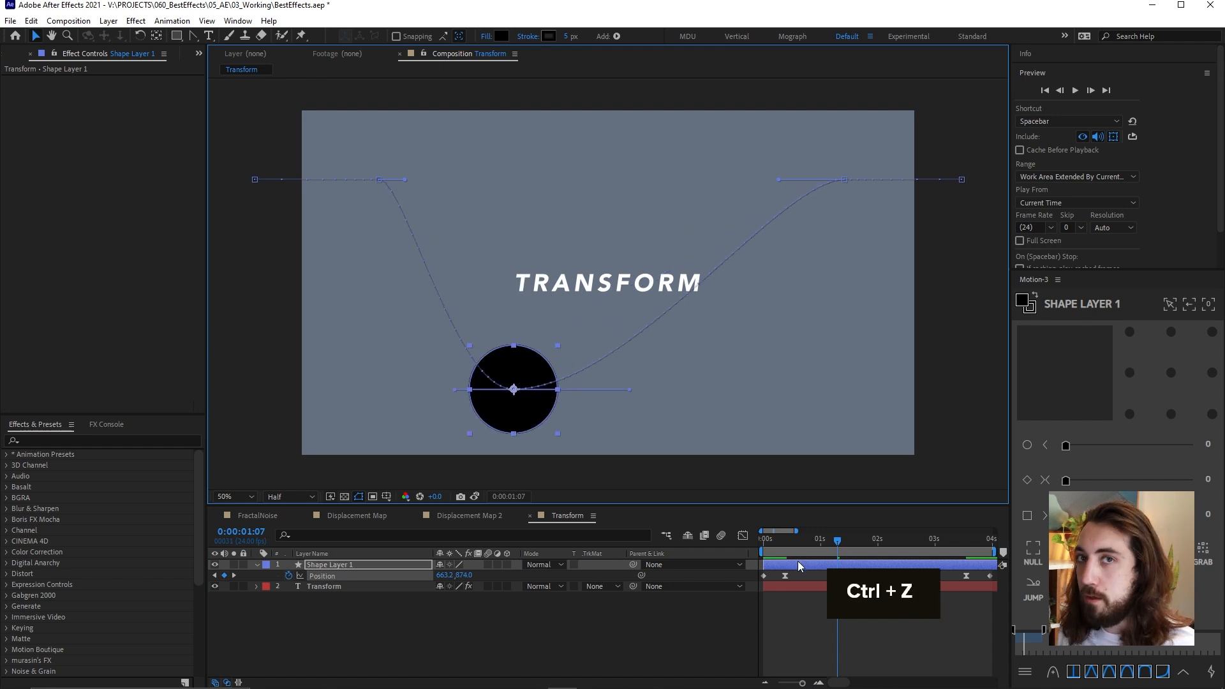
key(ctrl+z)
Apply the Transform effect to Shape Layer 1, set the effect's Position to 960, 1182, and preview the animation
key(ctrl+space)
text(tra)
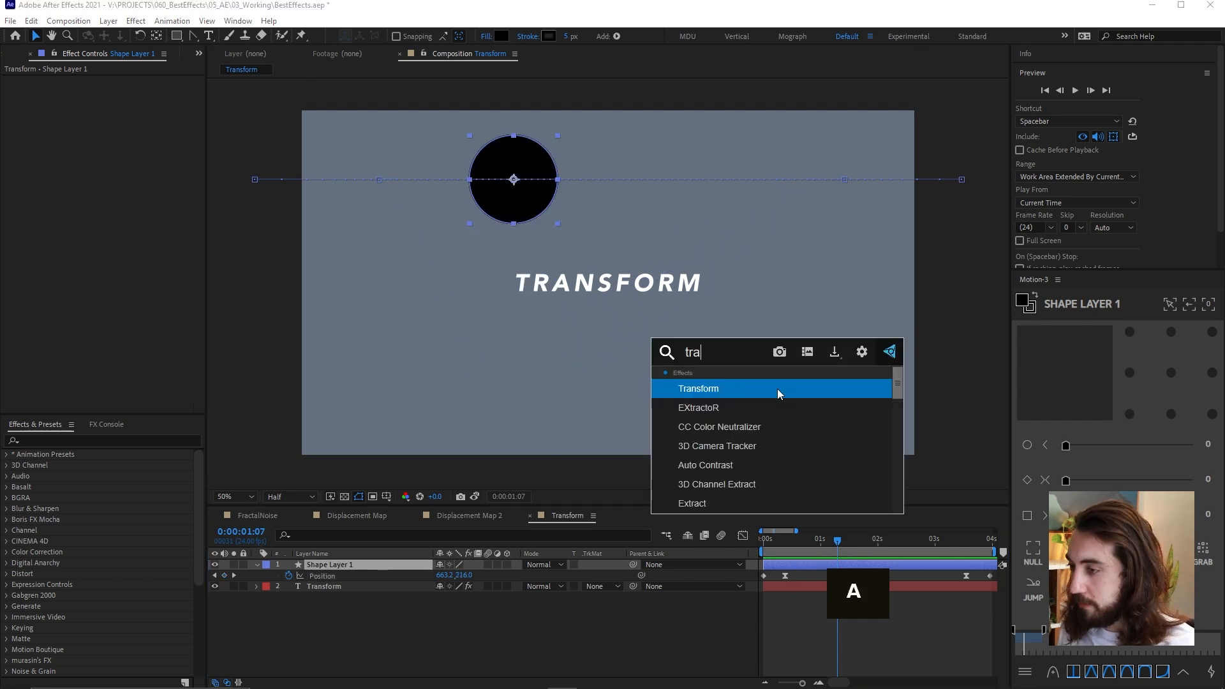
key(Return)
drag(160, 102, 588, 92)
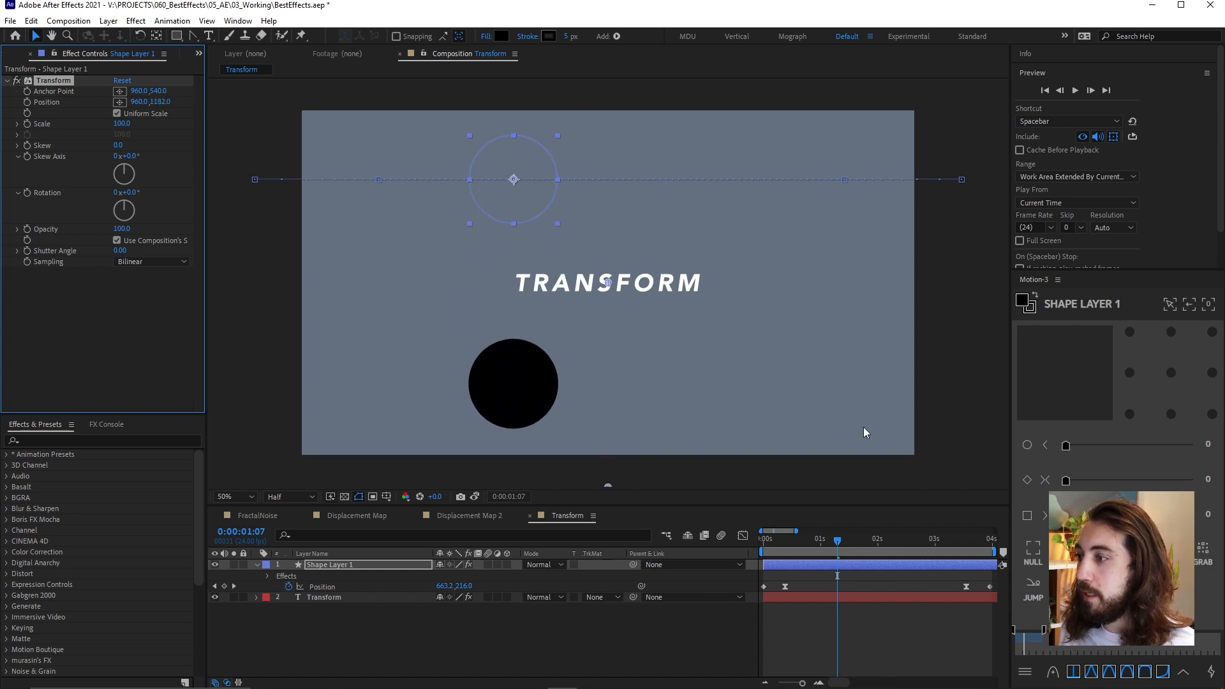
key(space)
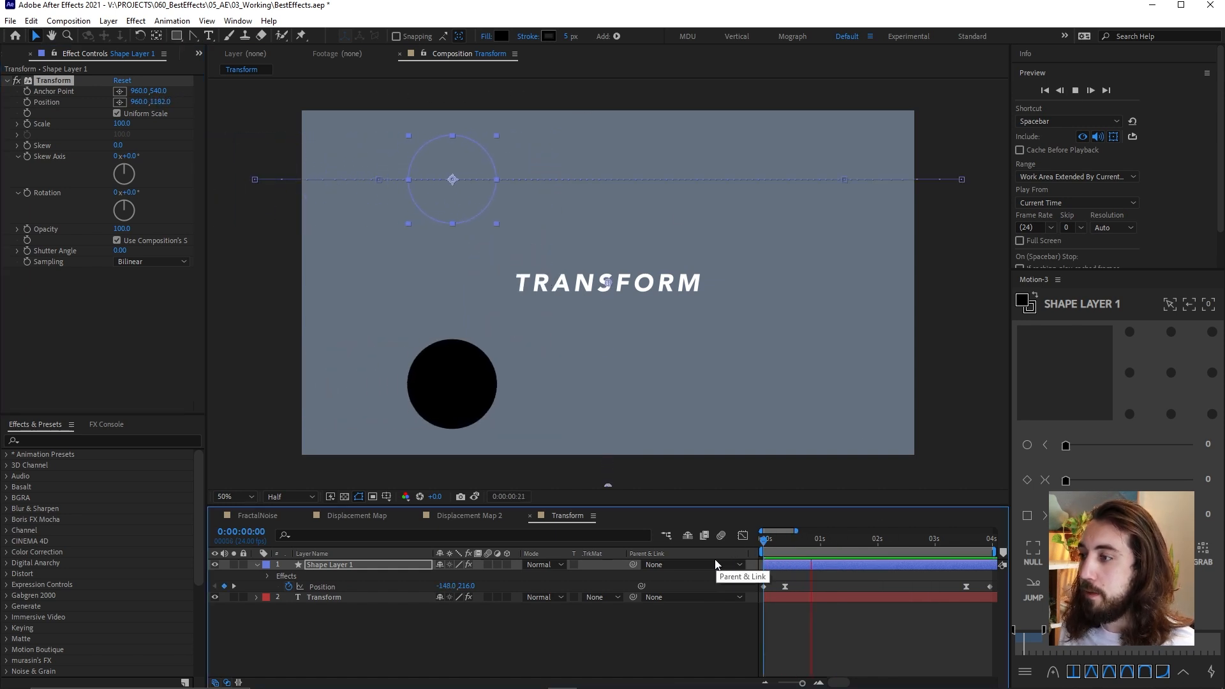
key(space)
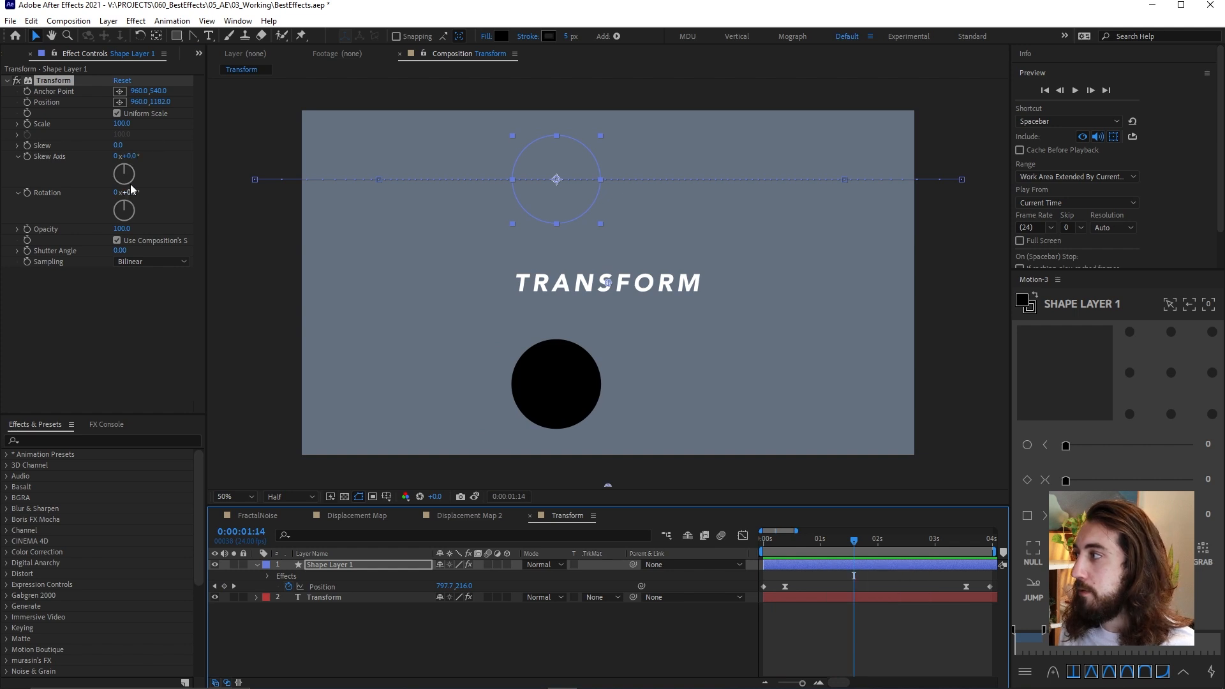
Set the Transform effect's Scale to 156 on Shape Layer 1 and preview the animation from the start
drag(124, 130, 159, 130)
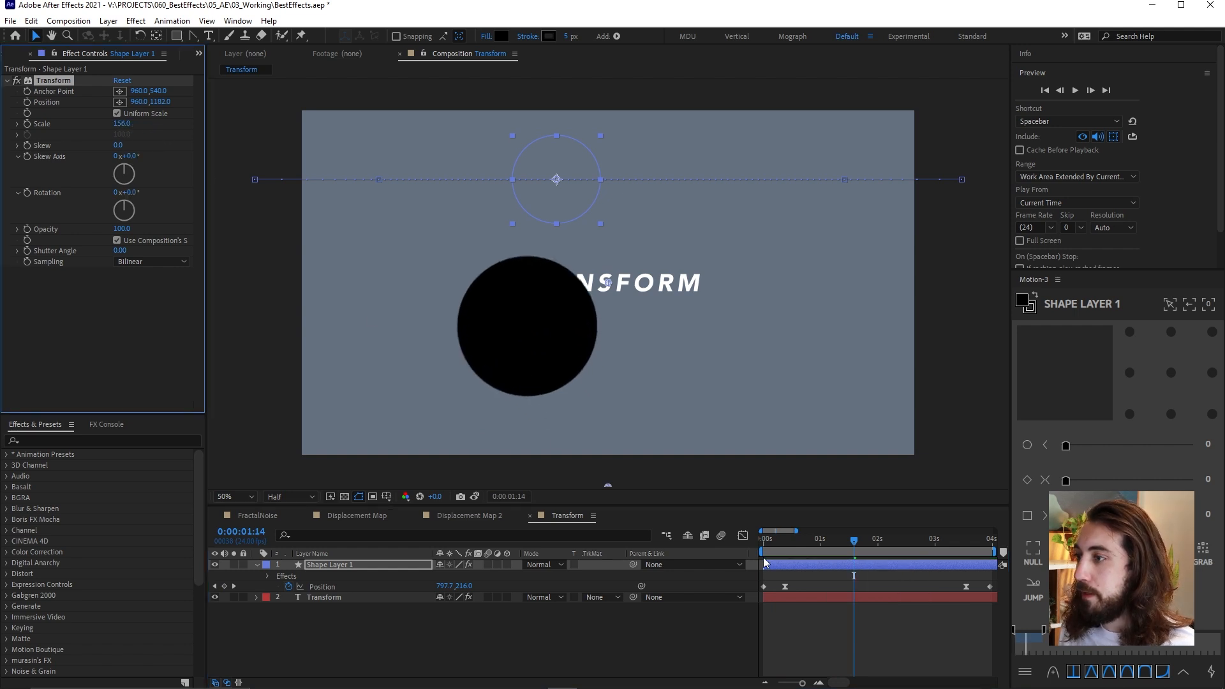
drag(773, 547, 749, 553)
key(space)
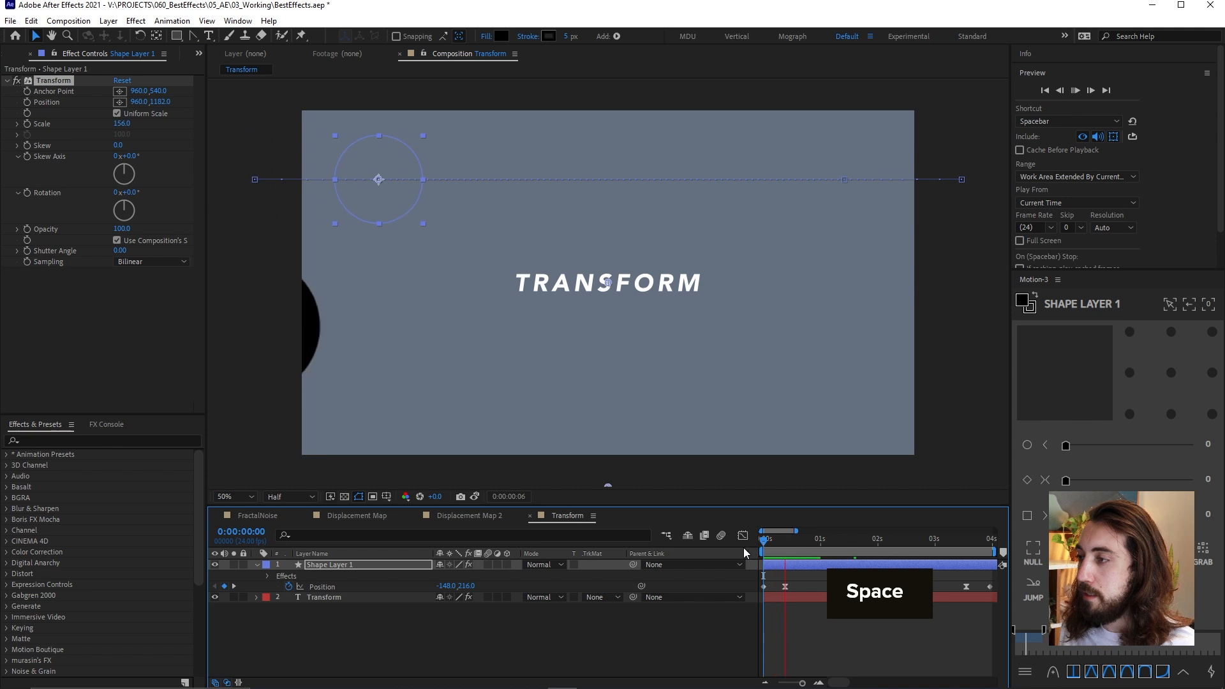
key(space)
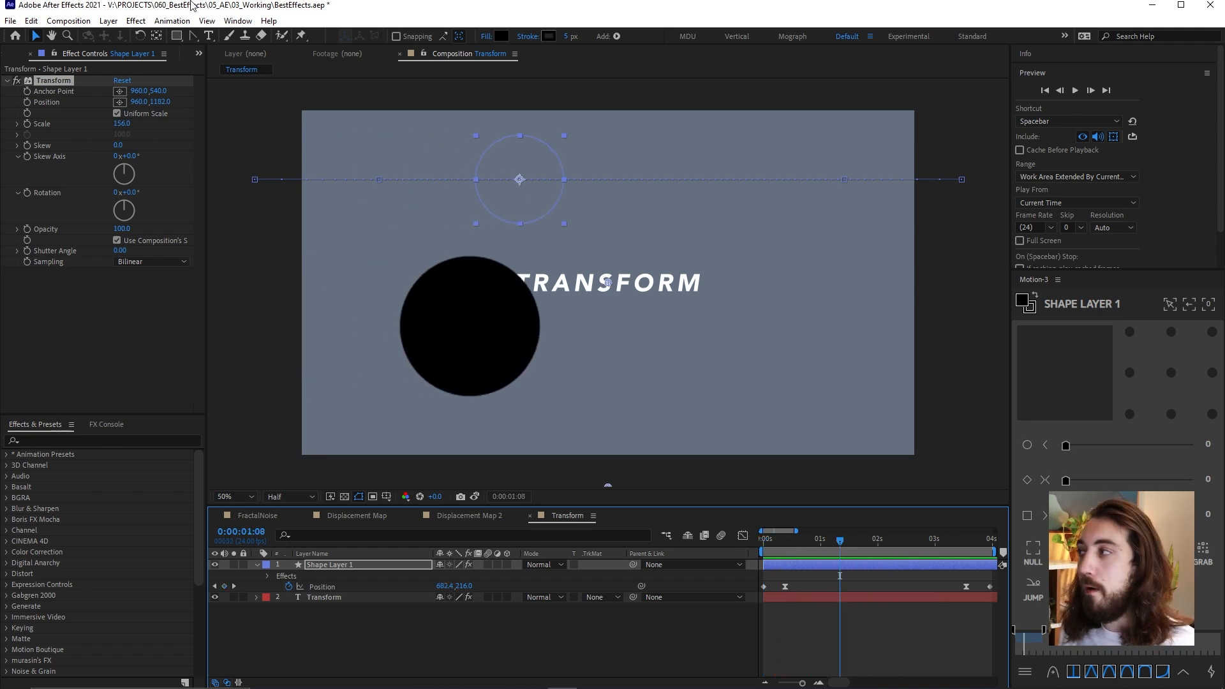
Turn off the Transform effect on Shape Layer 1, deselect the layer, and preview its original movement
click(17, 80)
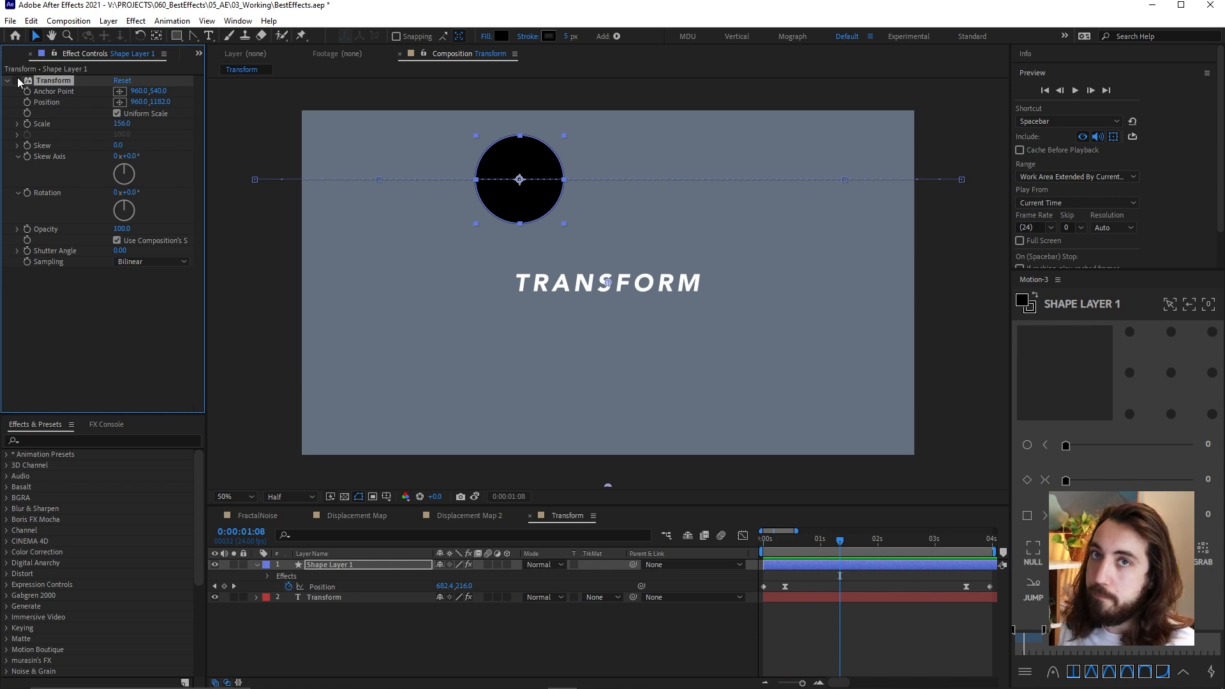
click(788, 610)
key(space)
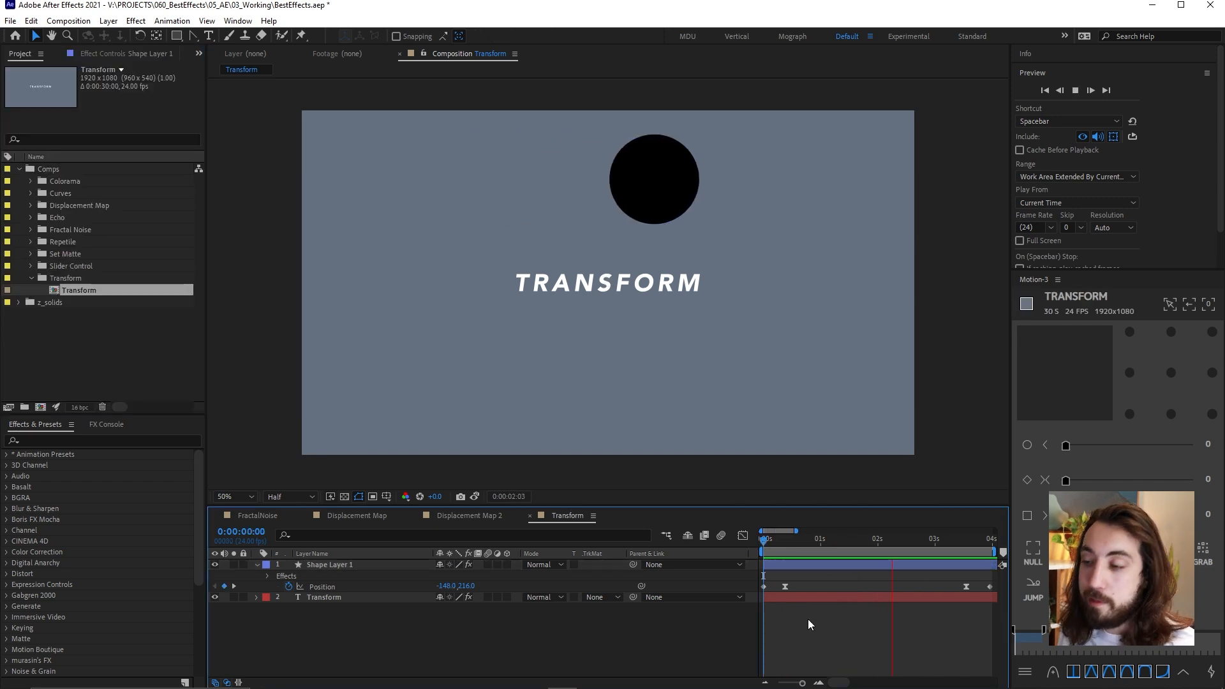
Add a new adjustment layer above Shape Layer 1, stop the preview, and scrub to 0:00:01:12
right_click(804, 619)
mouse_move(854, 479)
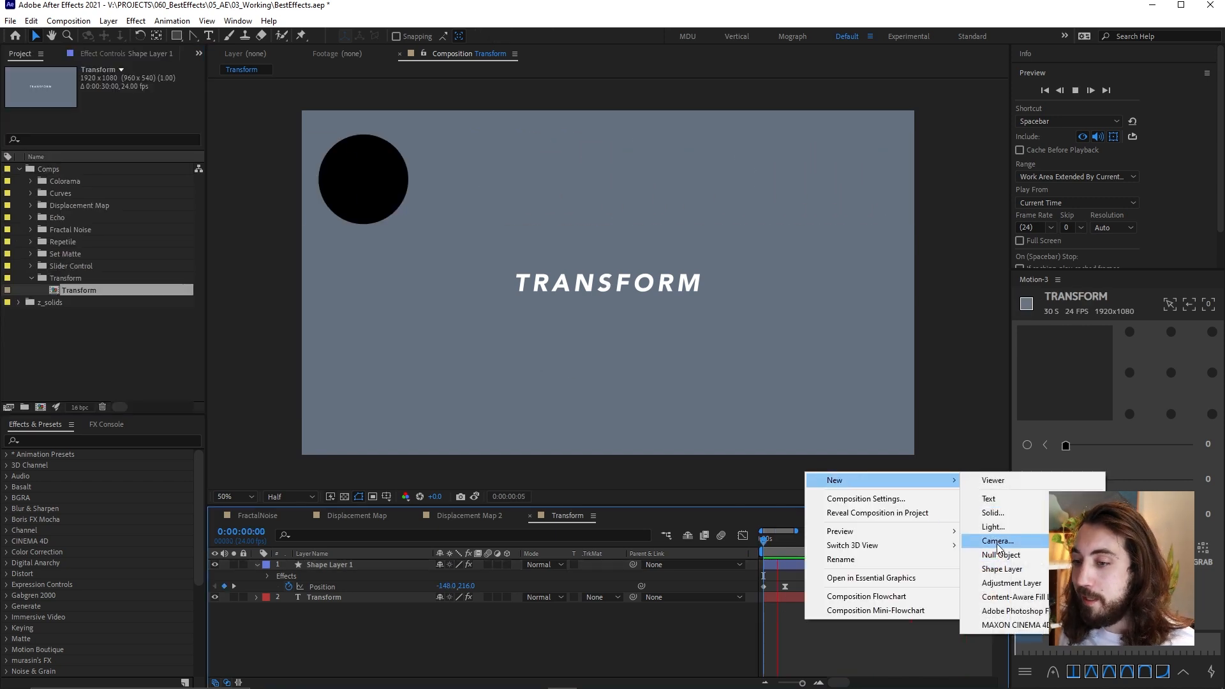
click(1015, 583)
key(space)
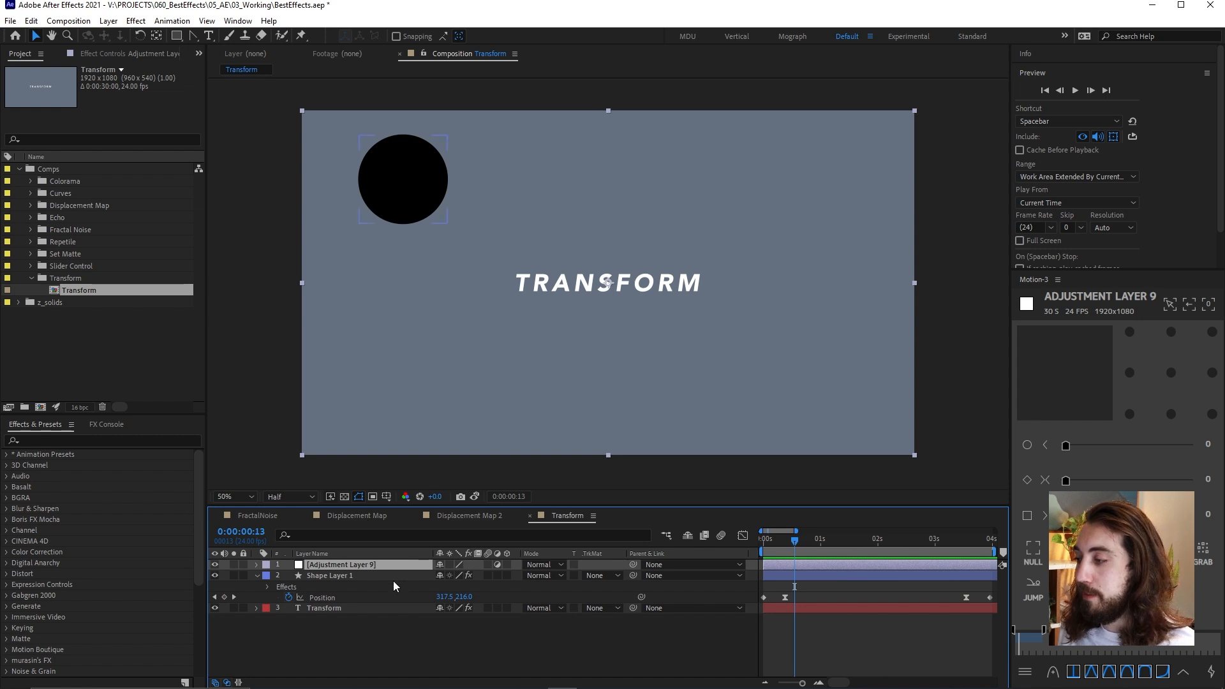
drag(820, 541, 852, 550)
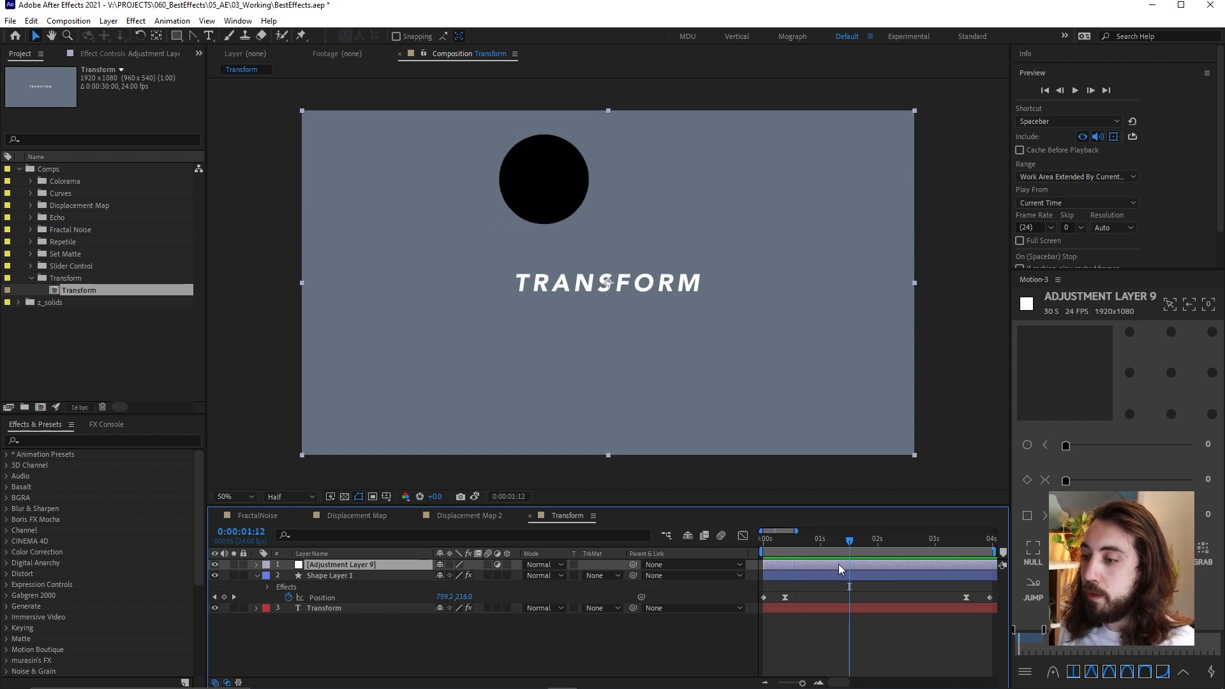
Show the new adjustment layer's effect settings and apply the Transform effect to it
click(115, 54)
key(ctrl+space)
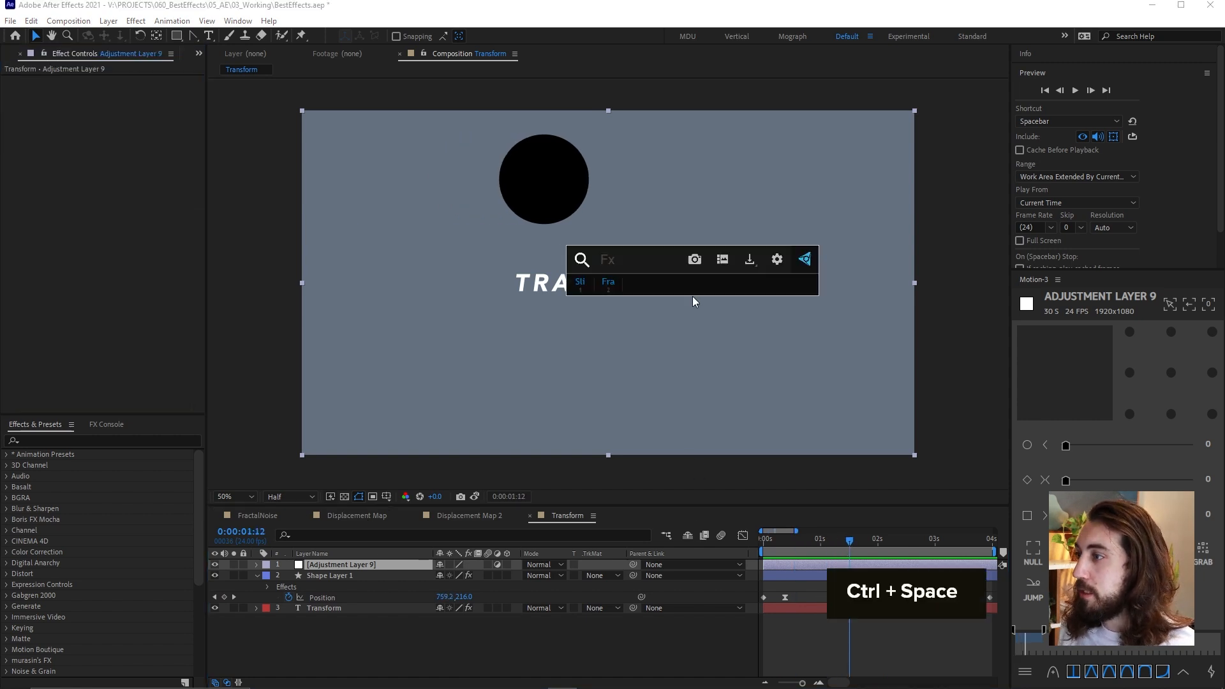
text(tran)
key(Return)
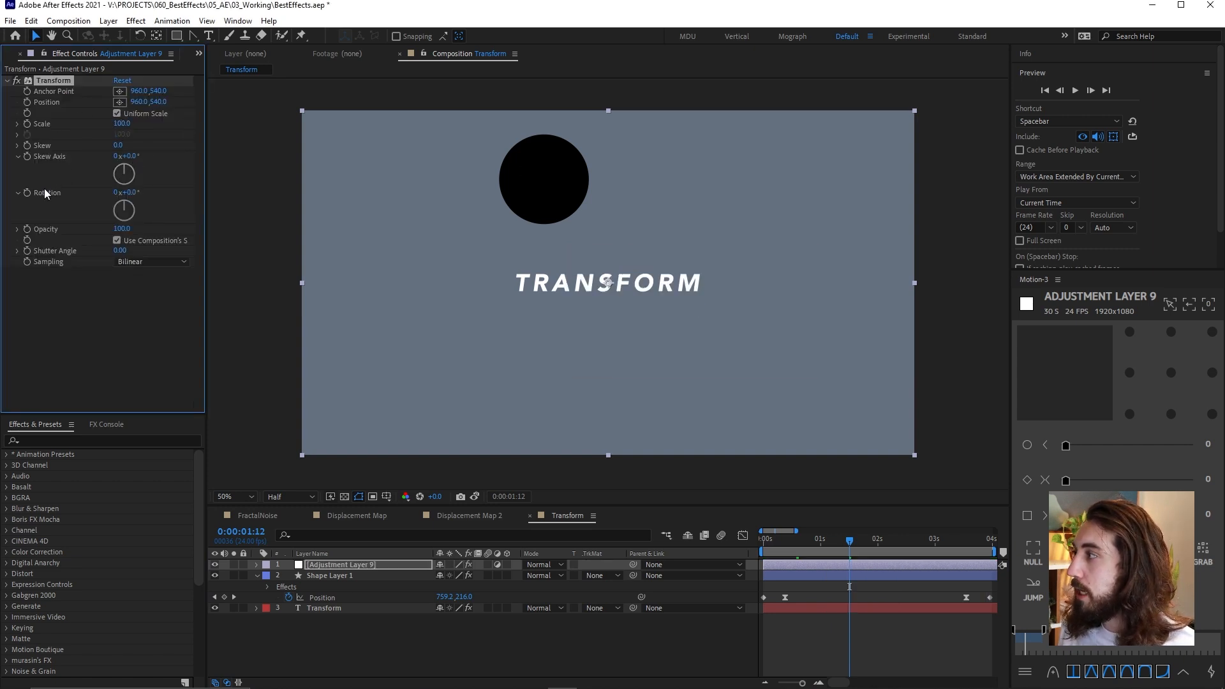
Add the expression wiggle(1,5) to the Transform effect's Rotation on the adjustment layer and preview from the start
alt+click(26, 193)
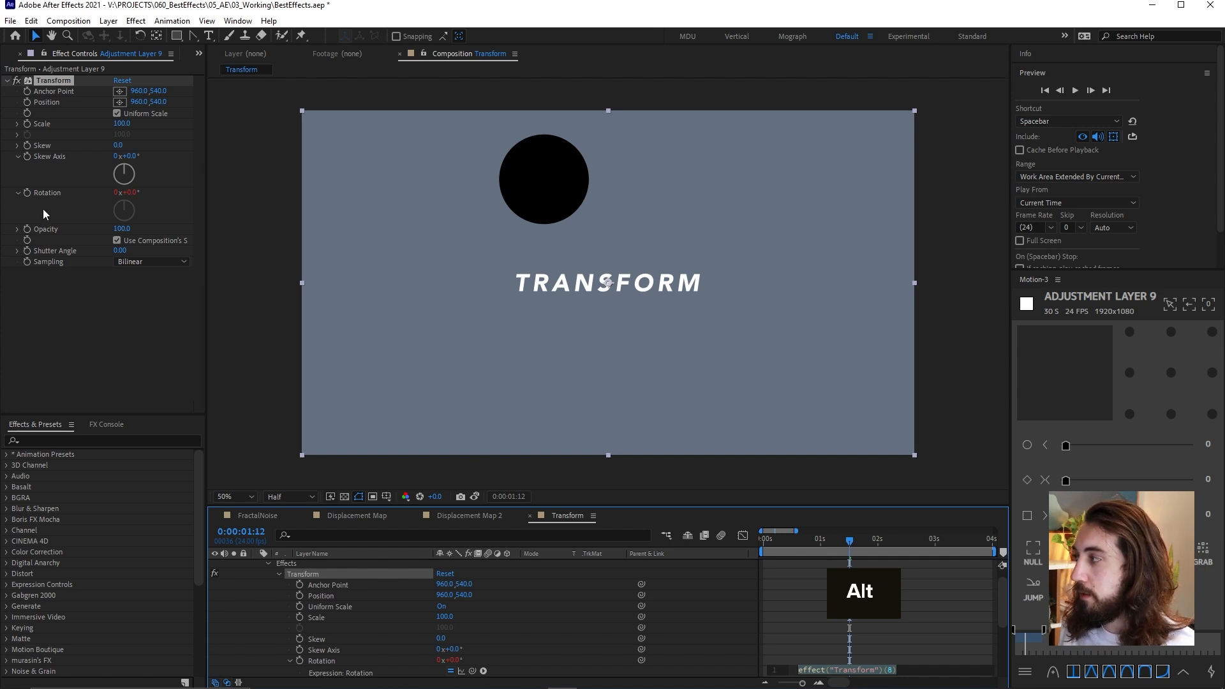
text(wi)
key(Down)
key(Return)
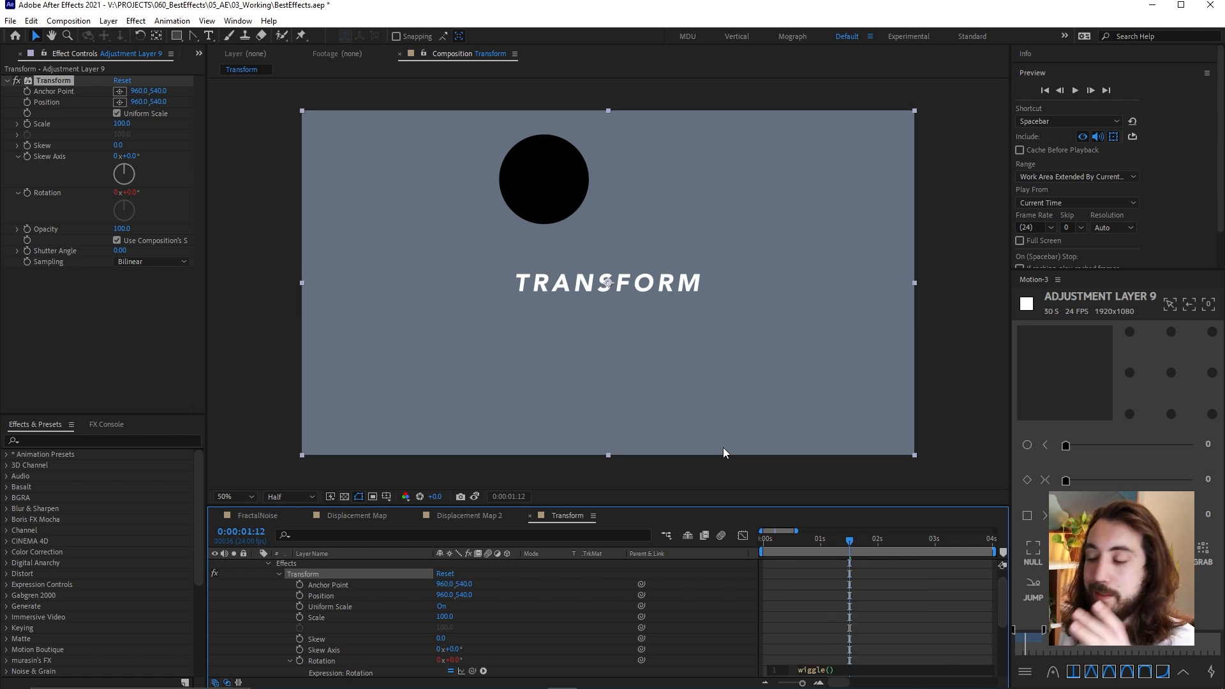
text(1,)
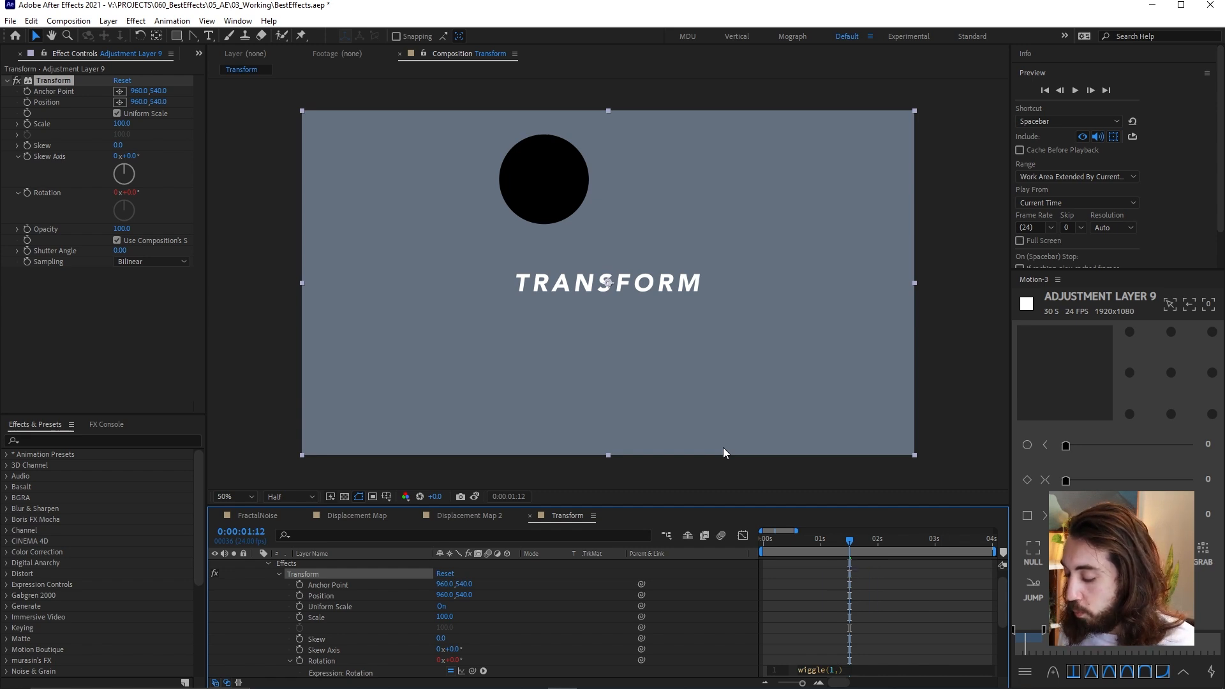
text(5)
click(775, 603)
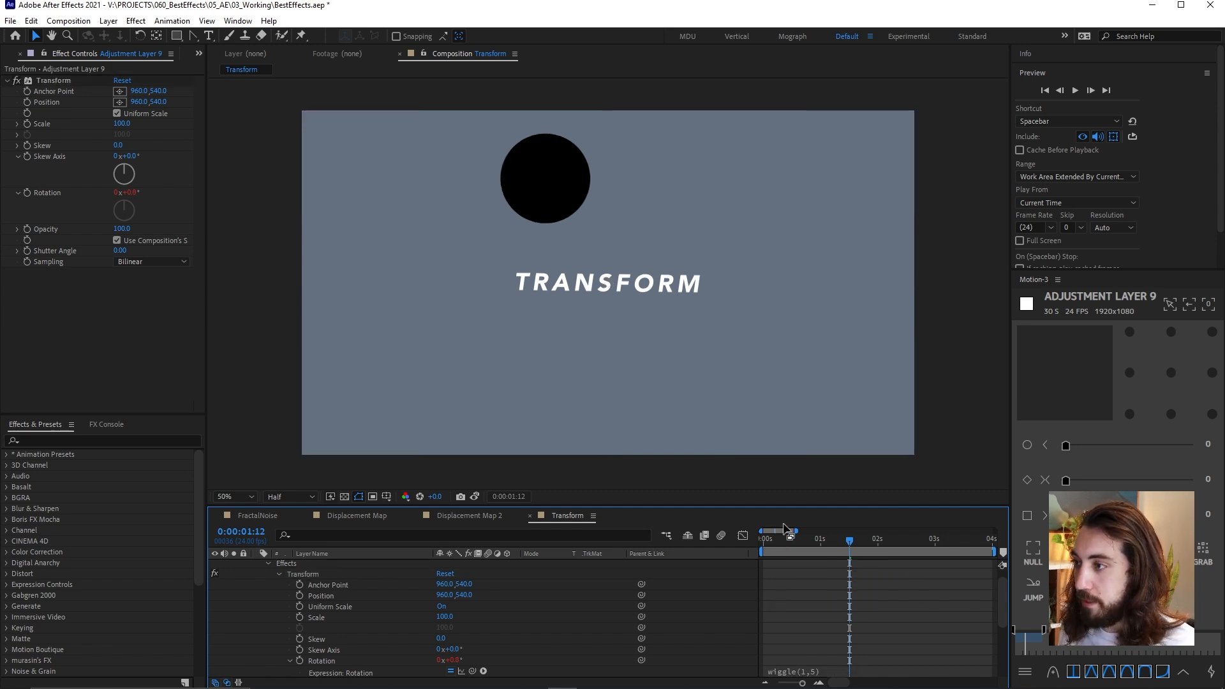
key(space)
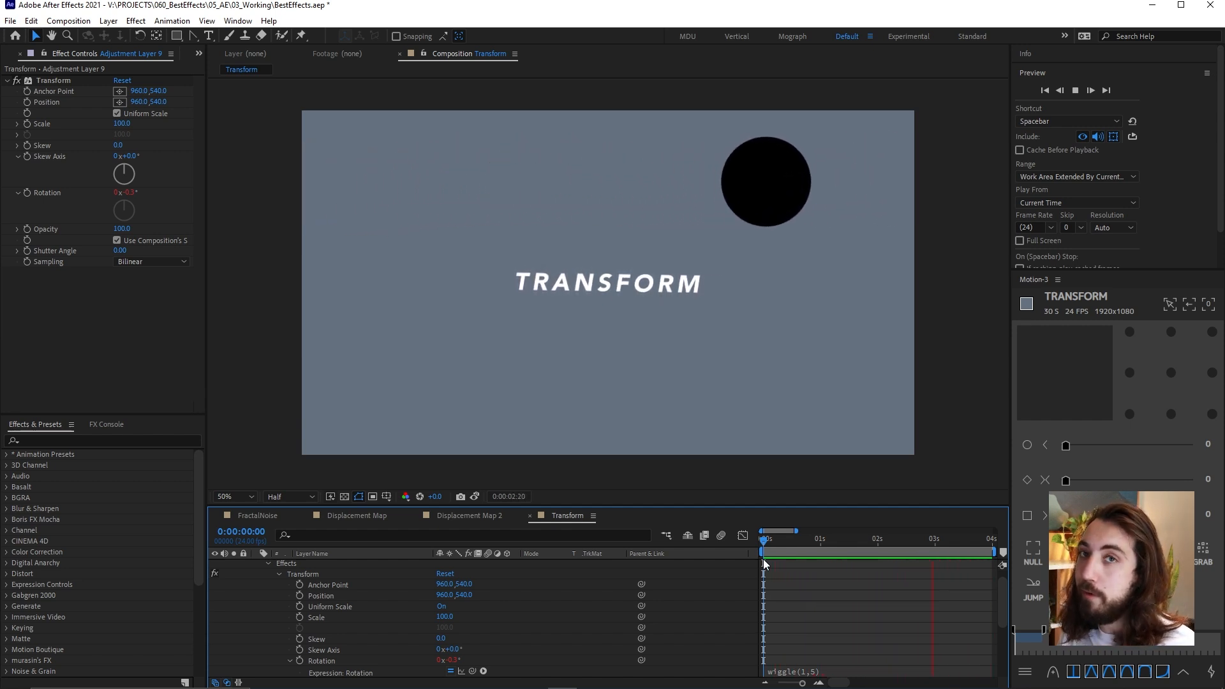
Select Shape Layer 1 in the Echo composition and apply the Echo effect to it
key(space)
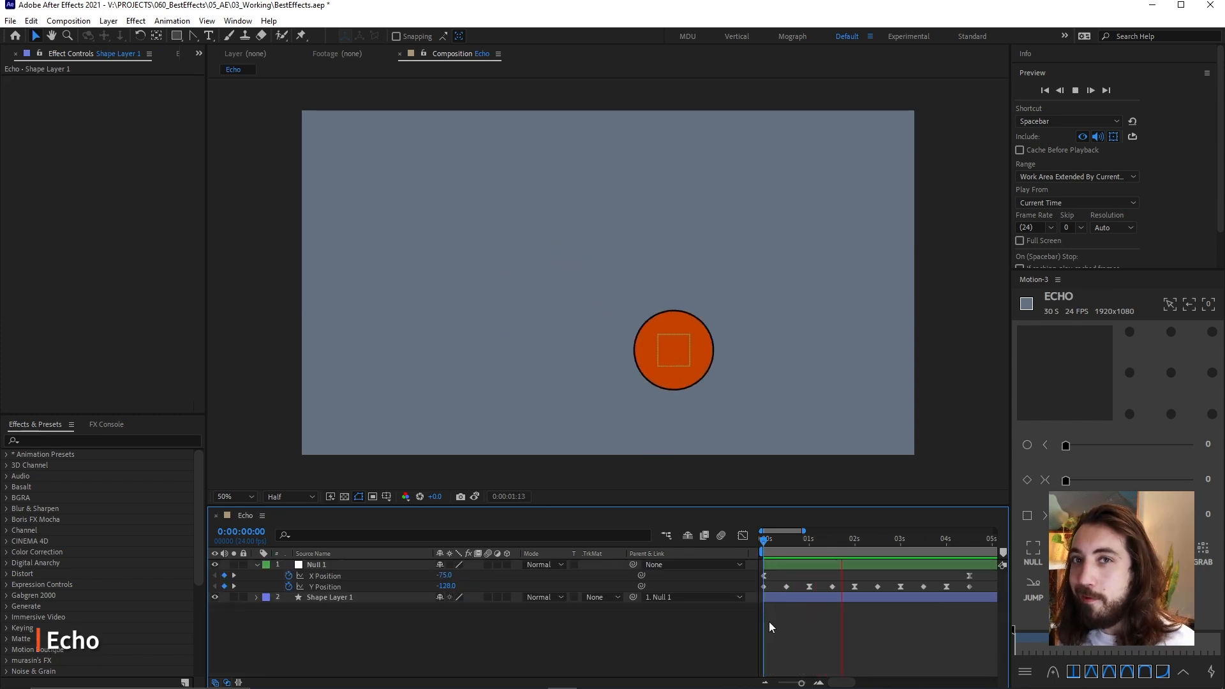
click(780, 597)
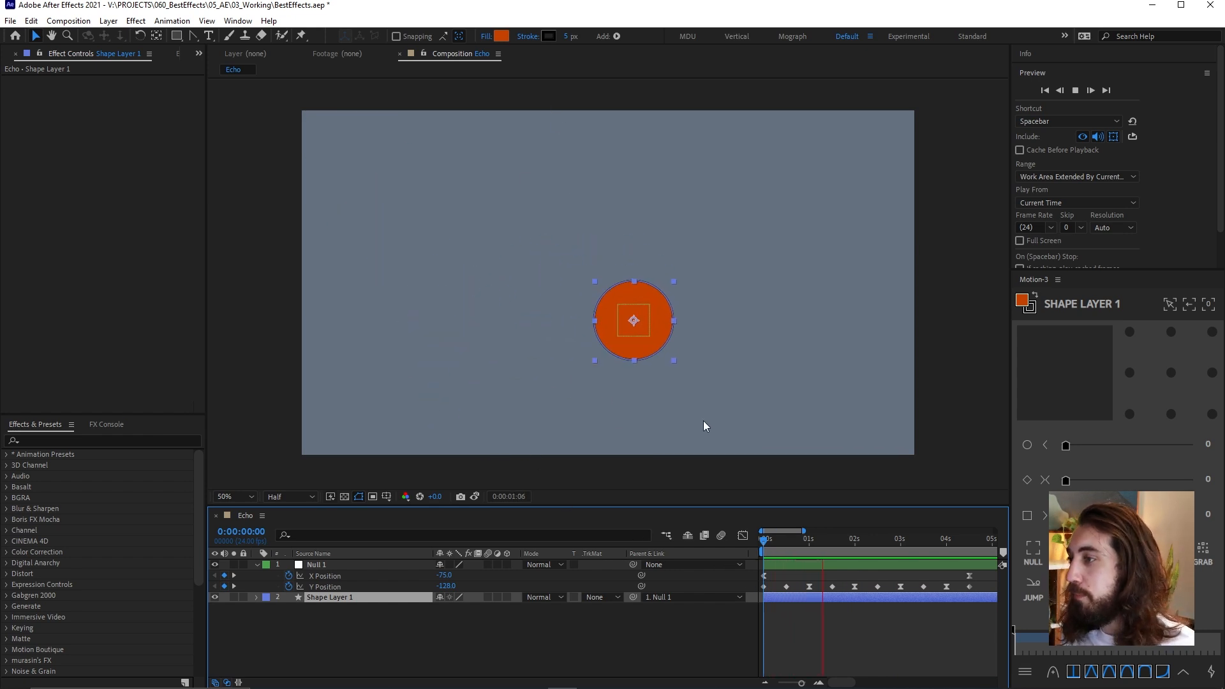
key(ctrl+space)
text(echo)
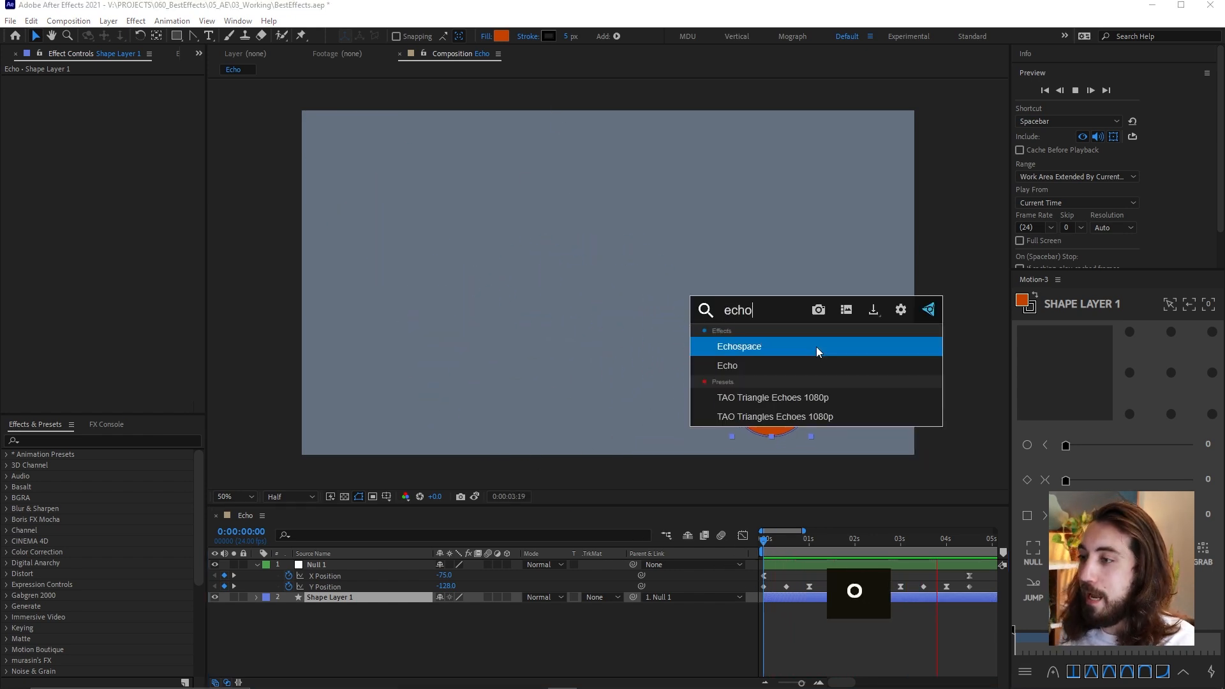
key(Down)
key(Return)
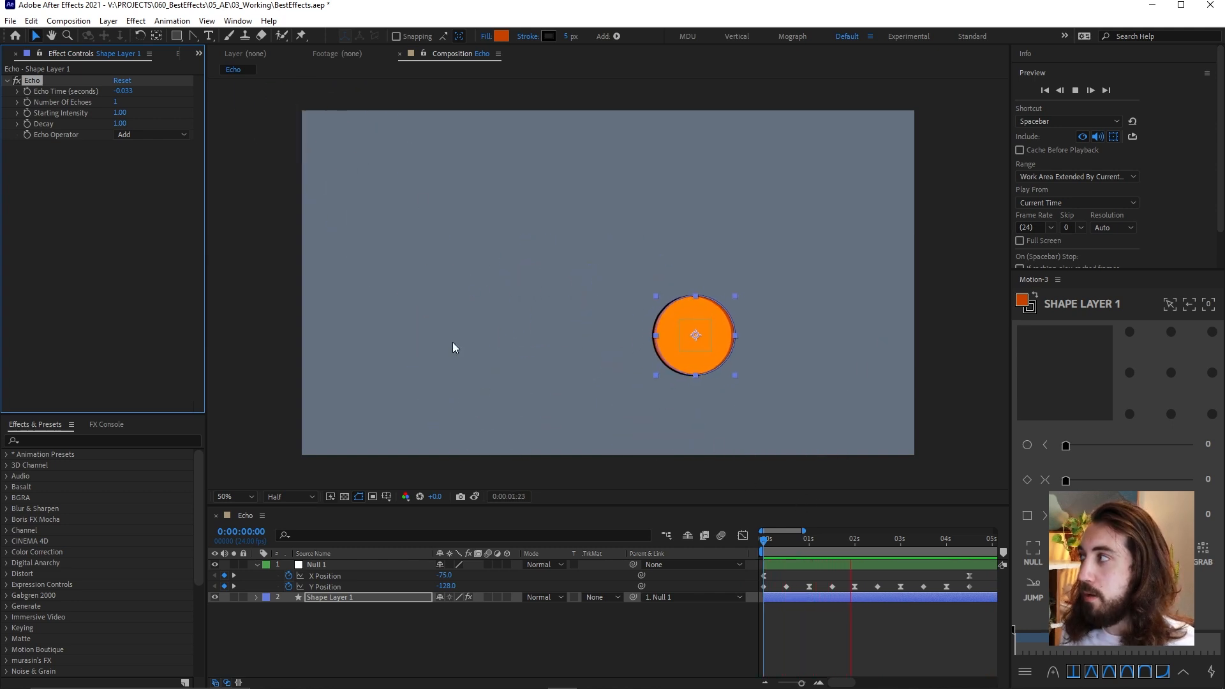
Go to 0:00:00:16, set the Echo Operator to Maximum and deselect the layer
drag(771, 541, 795, 545)
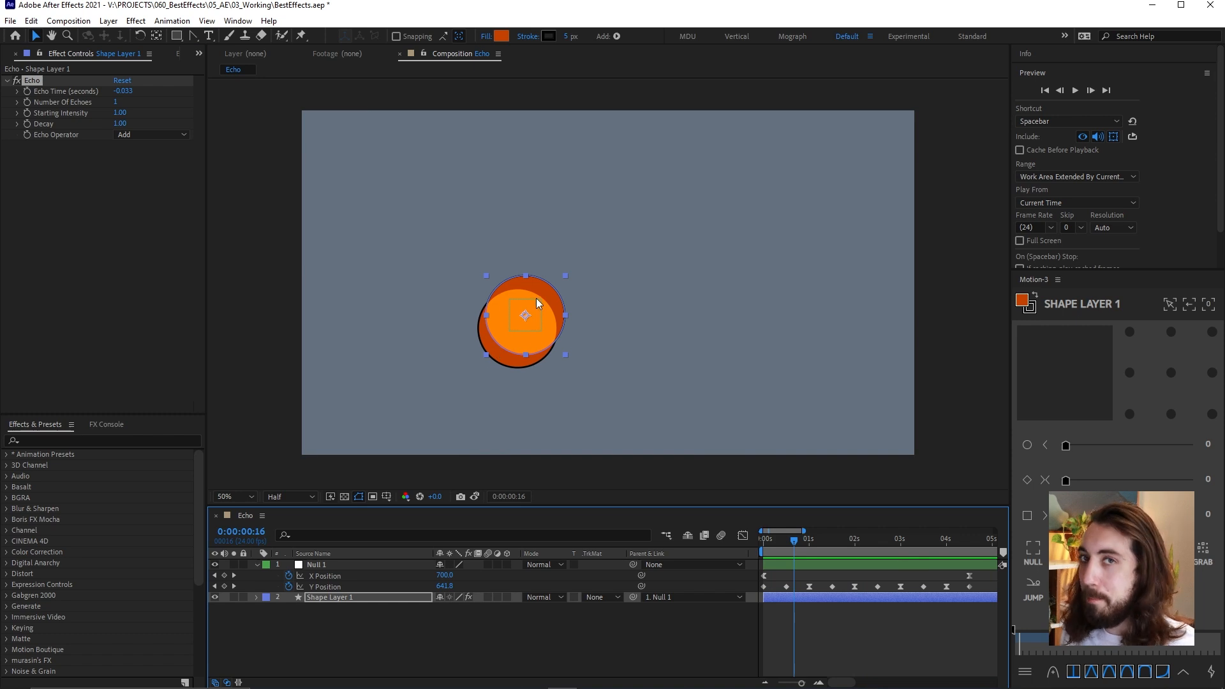
click(136, 134)
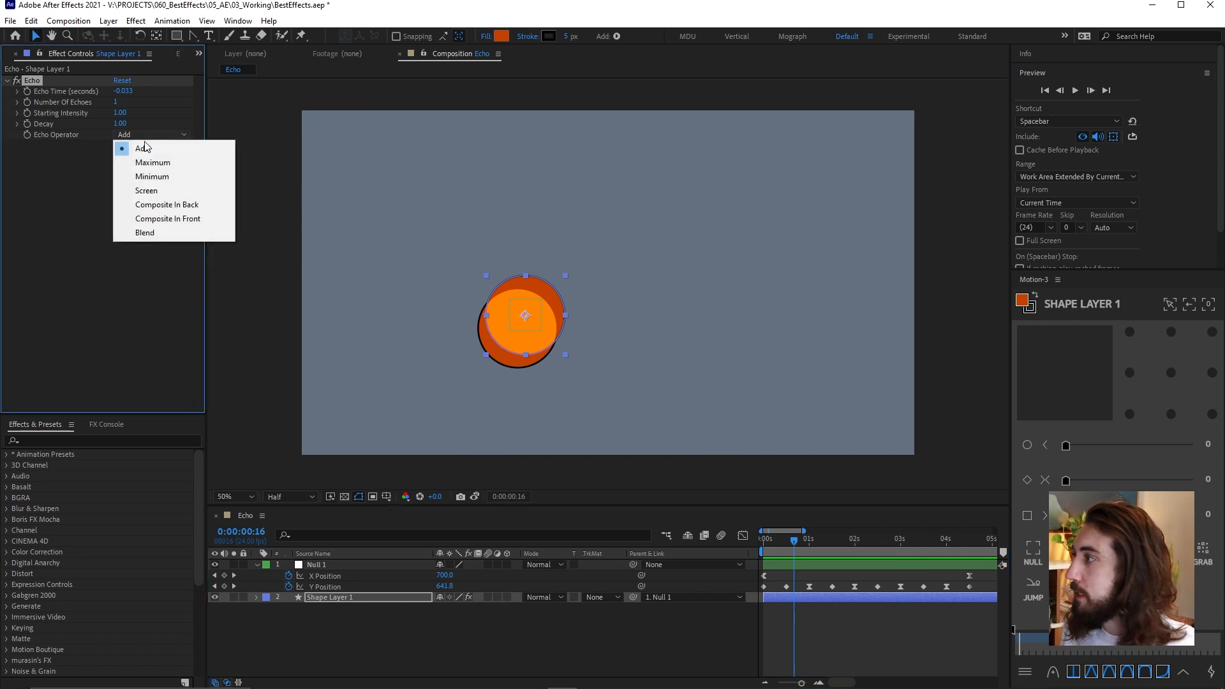
click(176, 165)
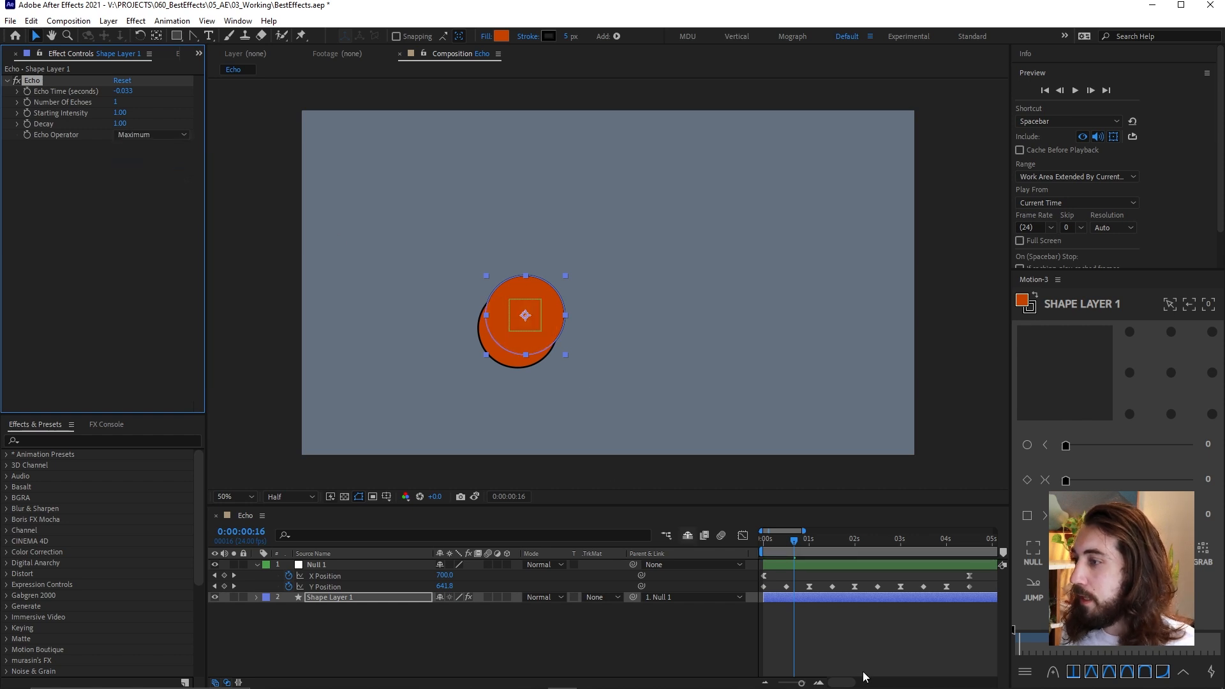
click(460, 305)
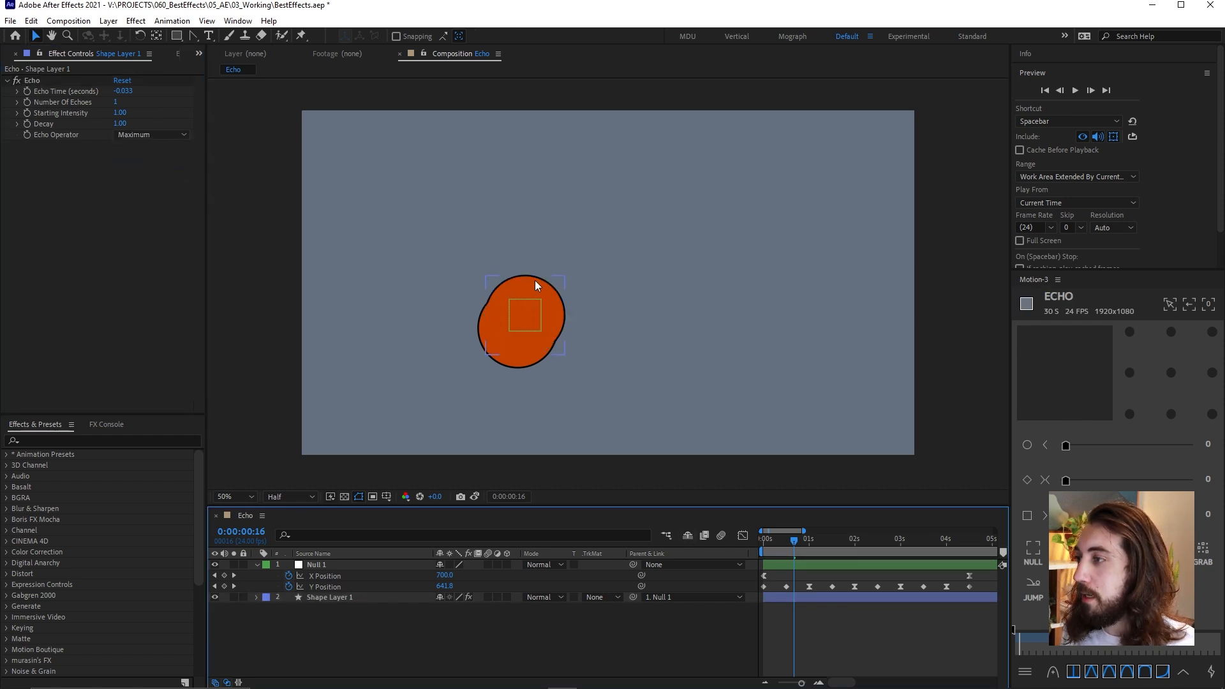
Try the Minimum Echo Operator on the circle and return it to Maximum
click(144, 136)
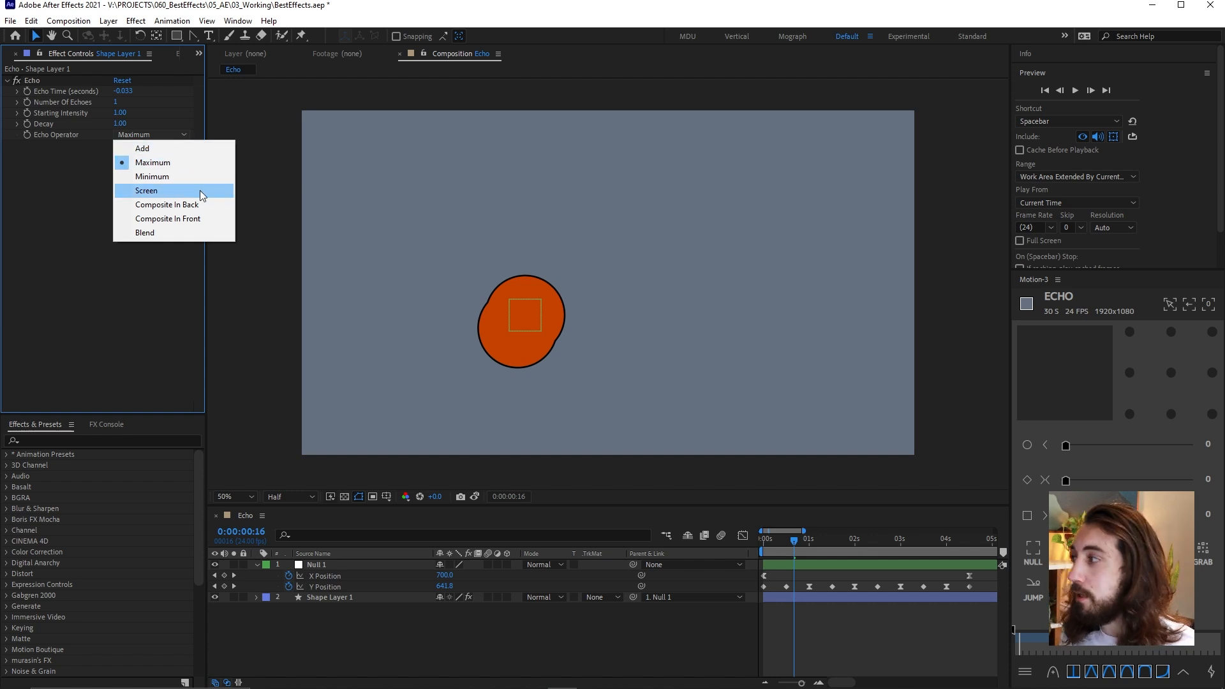
click(194, 175)
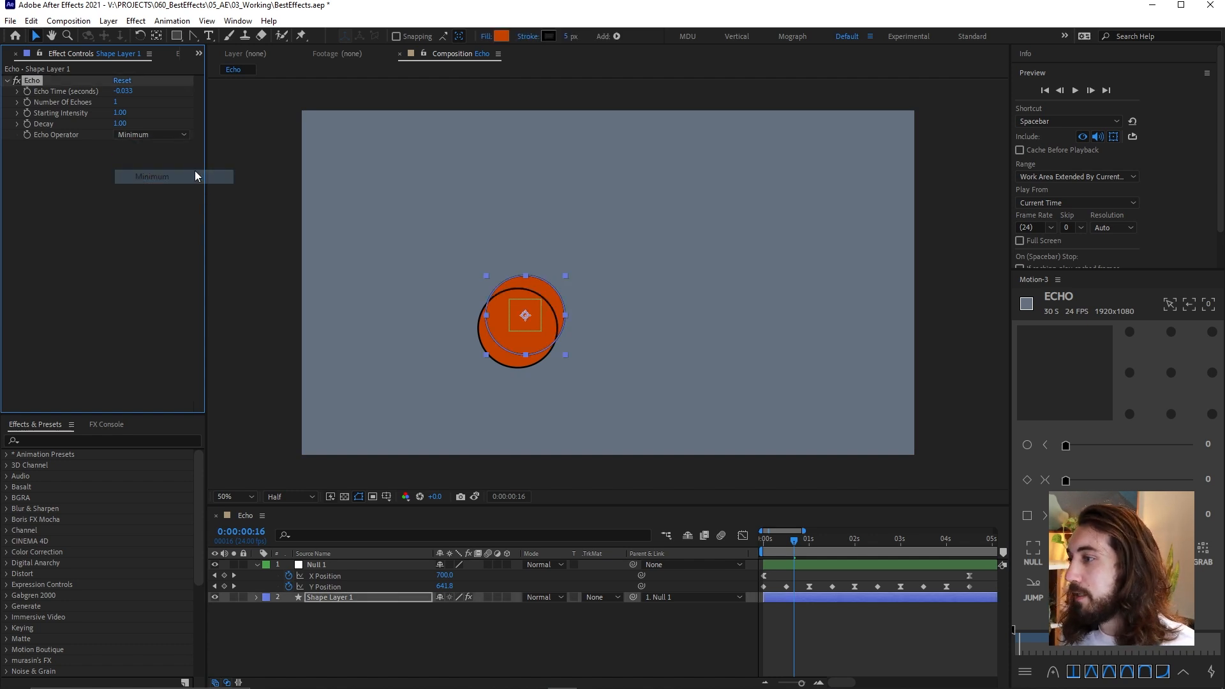
click(164, 136)
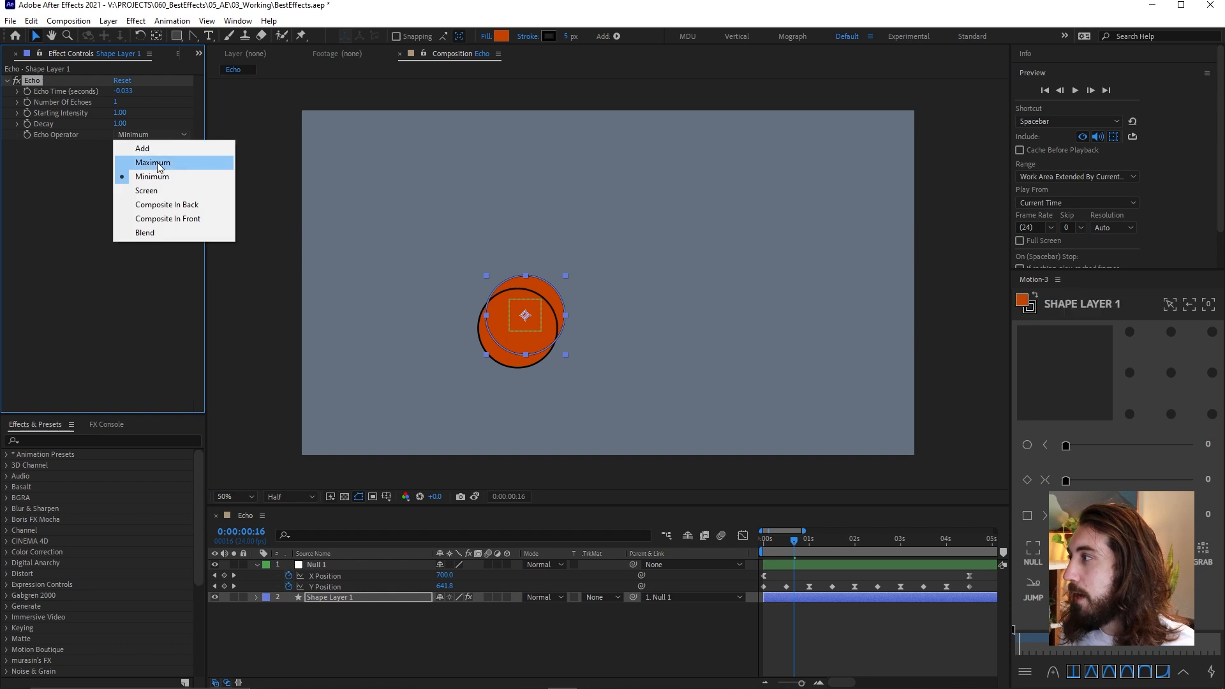
click(158, 165)
click(793, 616)
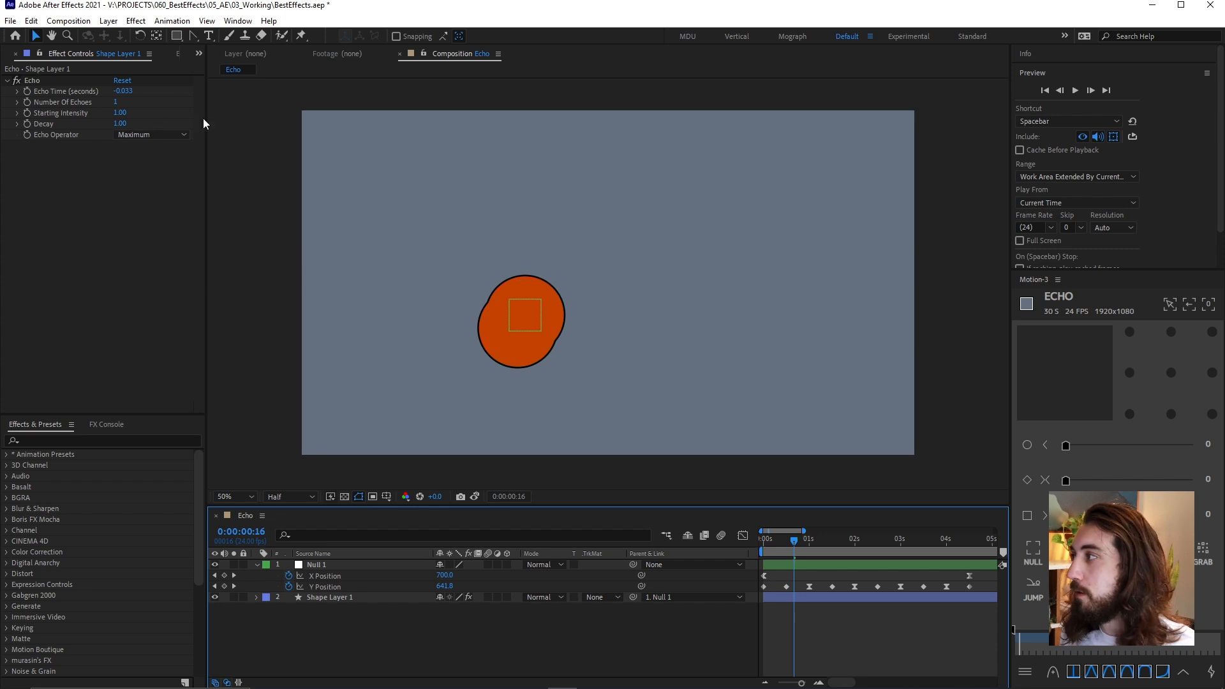
Set the Echo Time of Shape Layer 1 to about -0.003 seconds
double_click(127, 93)
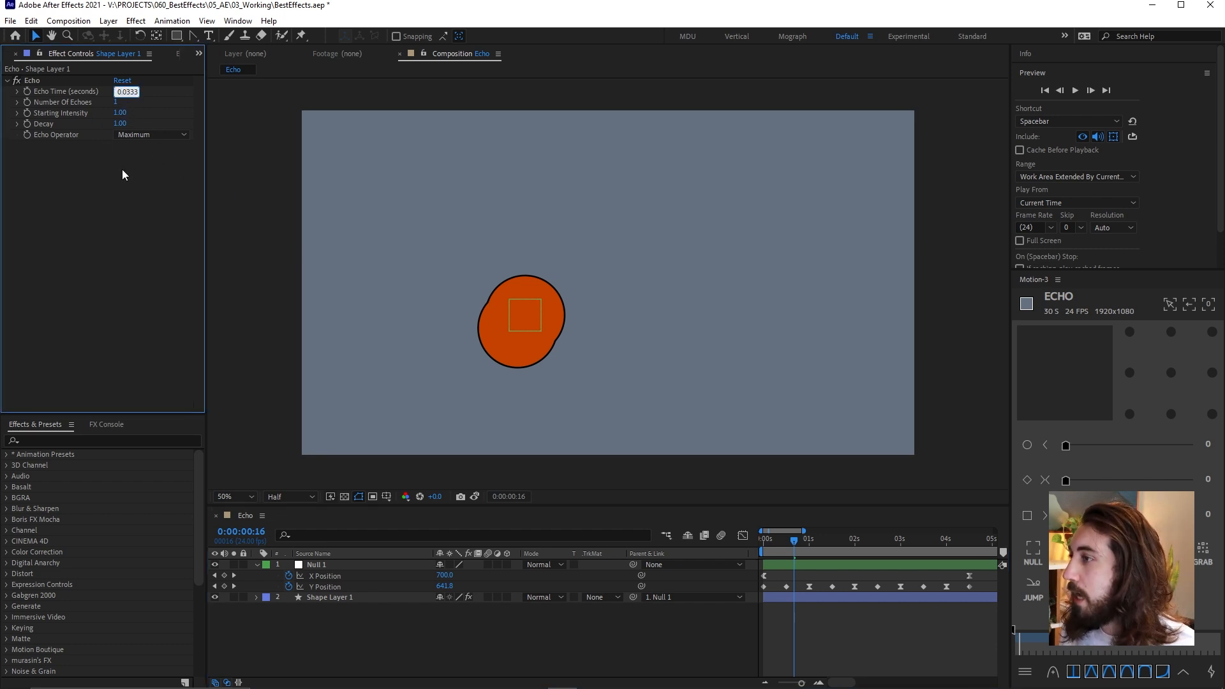
key(shift+Right)
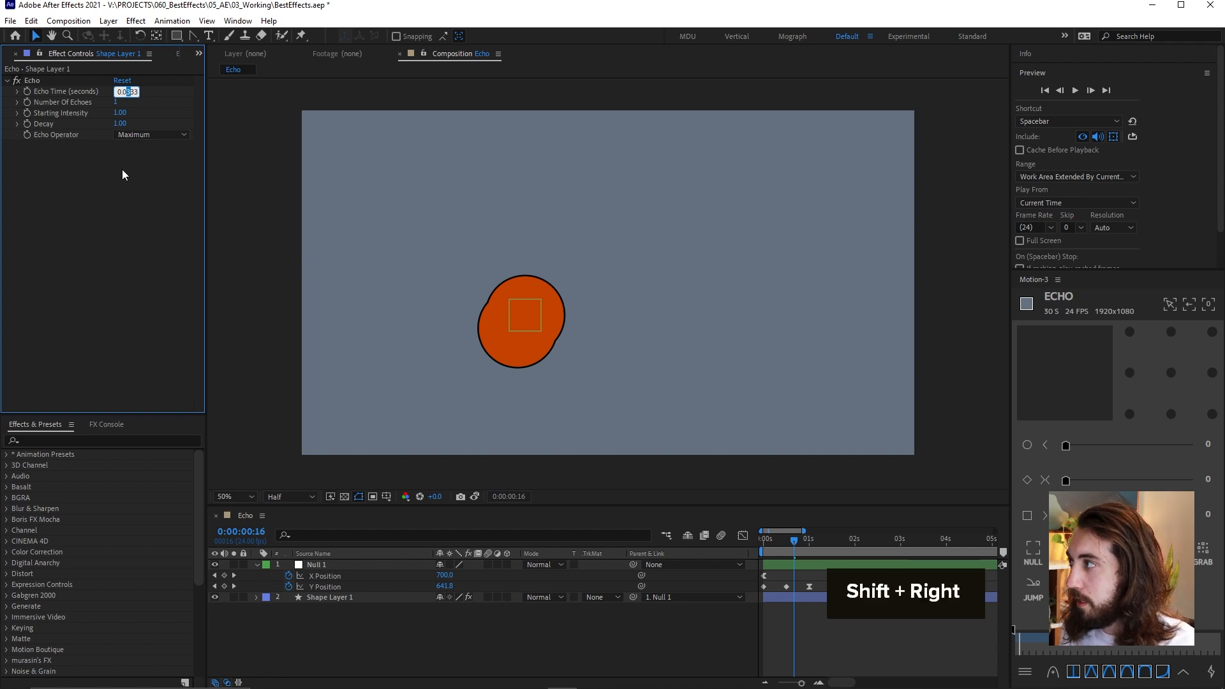
text(0)
key(Return)
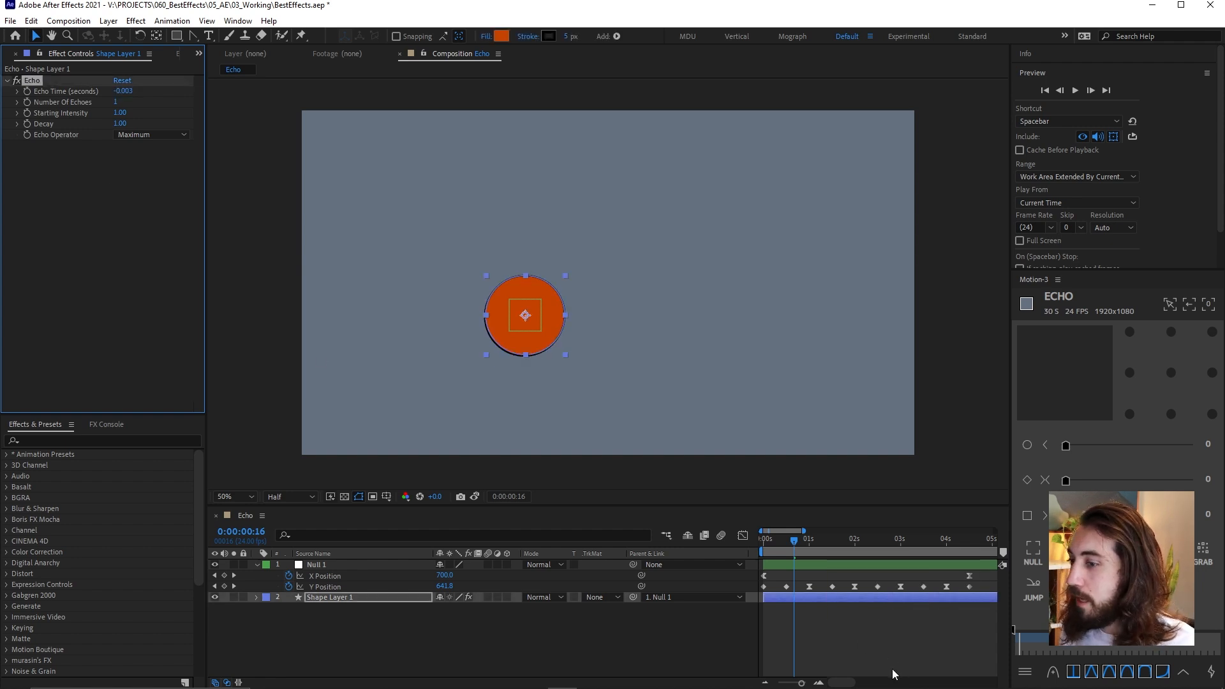
Raise the Number Of Echoes to 28 and check the circle's trail
click(897, 668)
key(period)
drag(117, 101, 142, 112)
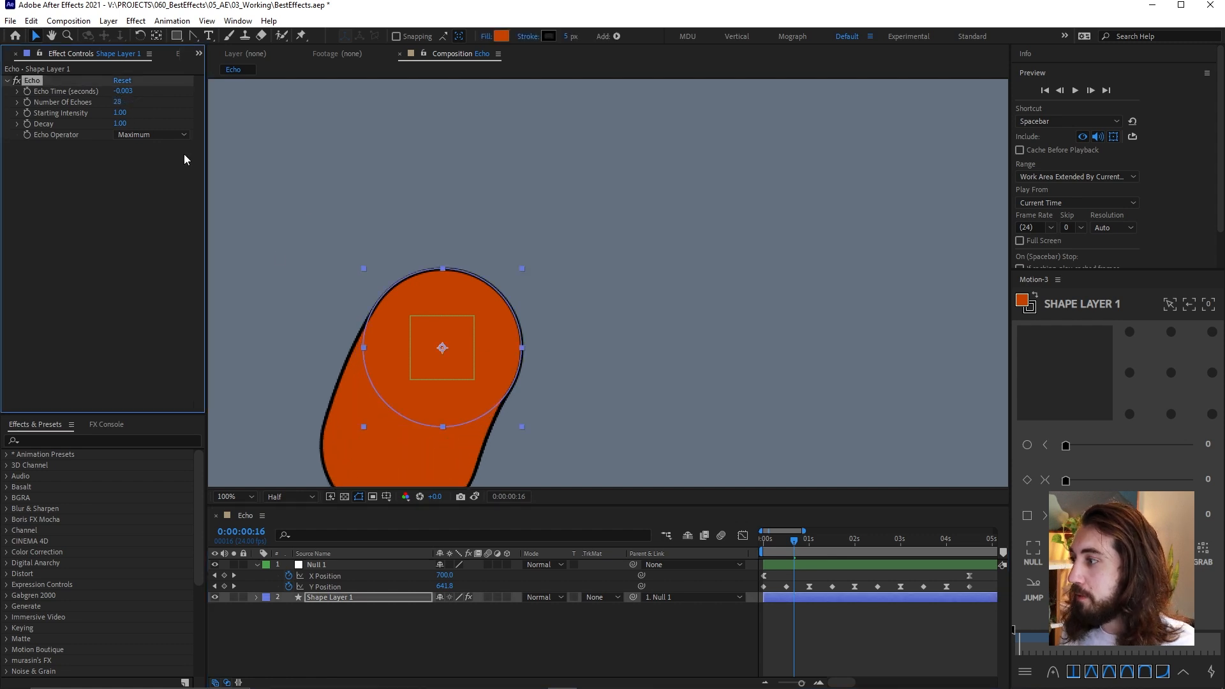
click(842, 630)
key(space)
Preview the bouncing circle's echo trail from the first frame and inspect its shape around 0:00:00:14
key(space)
key(comma)
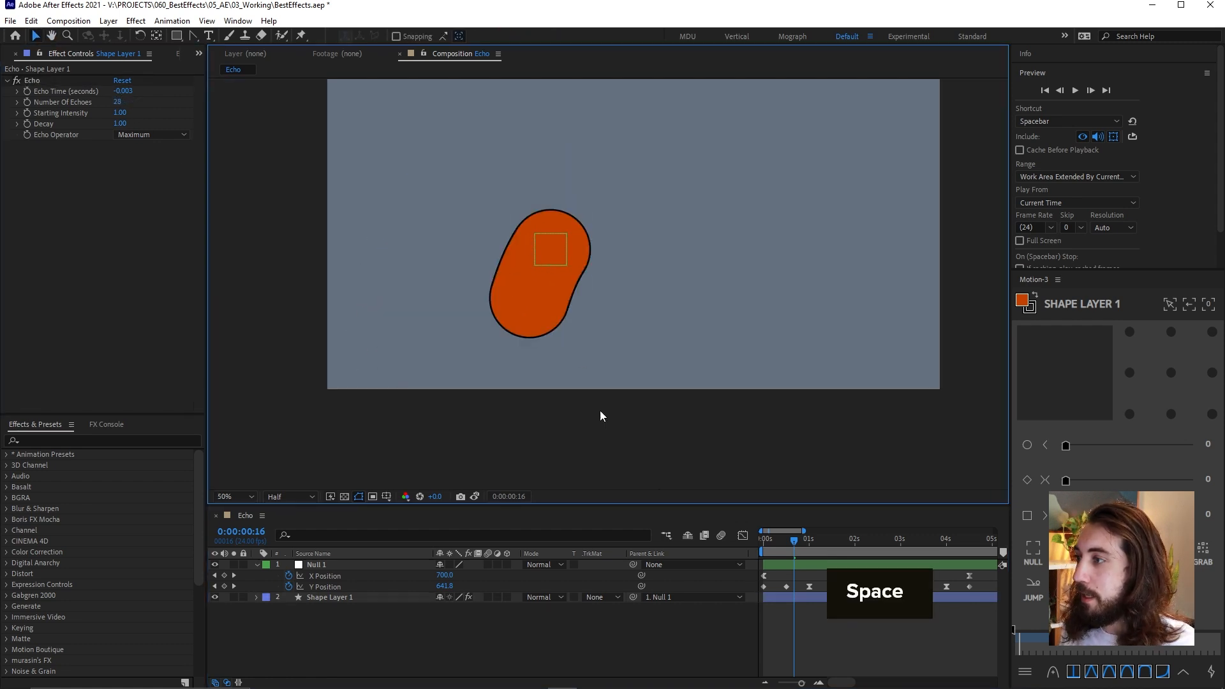
click(765, 551)
key(space)
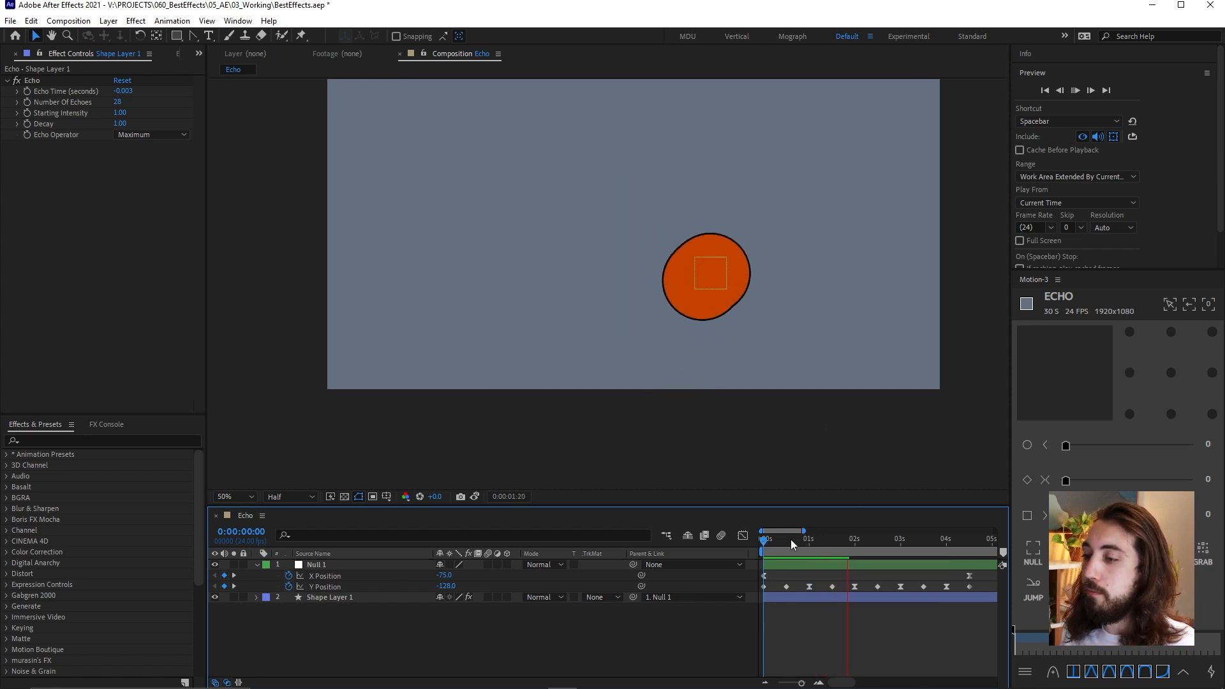
key(space)
key(space)
drag(601, 322, 584, 335)
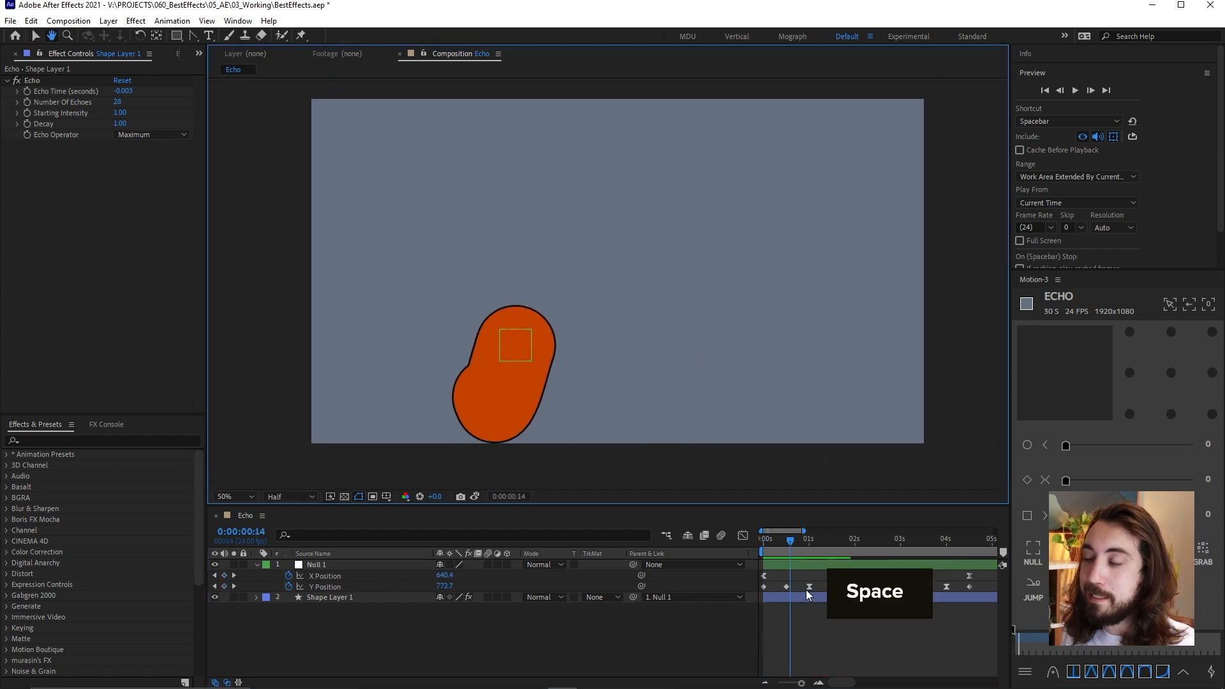
drag(804, 545, 741, 546)
key(space)
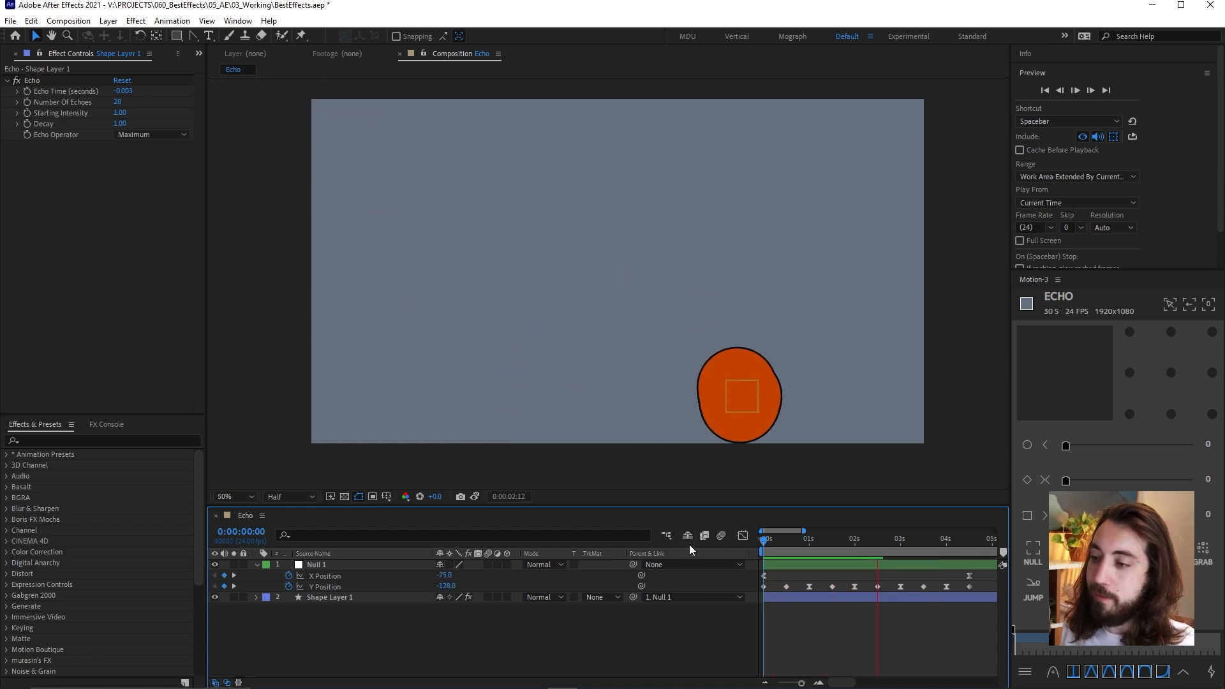
key(space)
Try positive Echo Time values at 0:00:00:16 and undo each change
mouse_move(783, 542)
mouse_down()
mouse_move(771, 546)
mouse_move(795, 548)
mouse_up()
drag(121, 91, 127, 85)
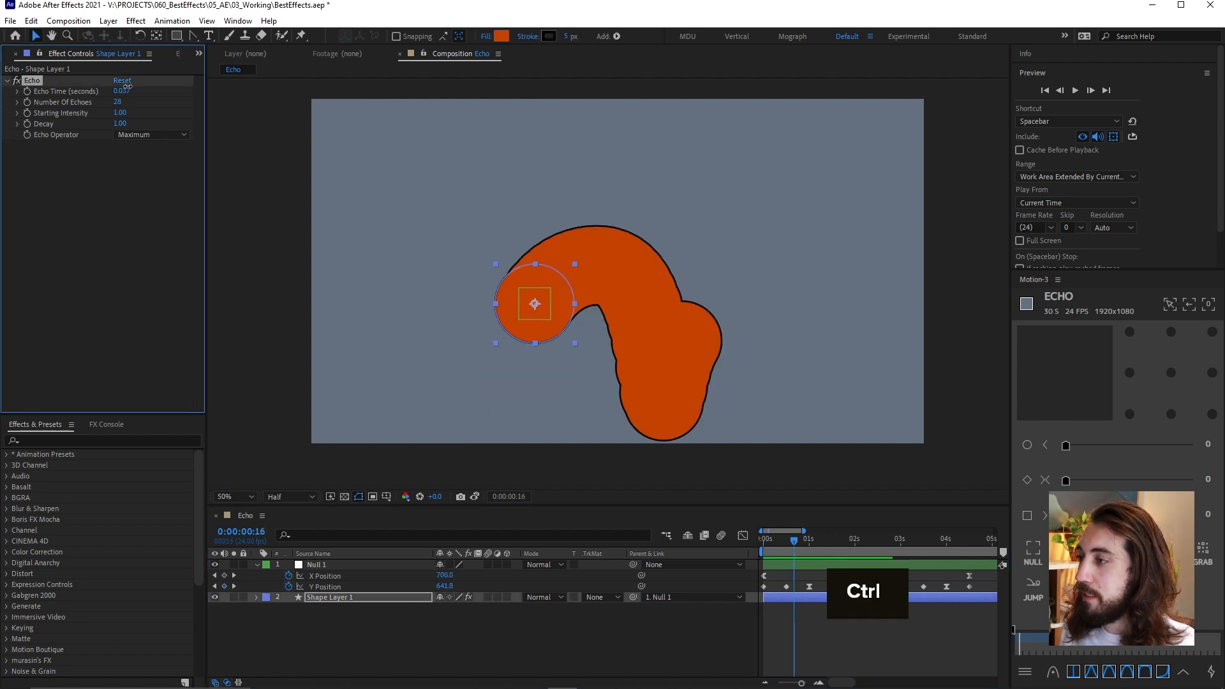
key(ctrl+z)
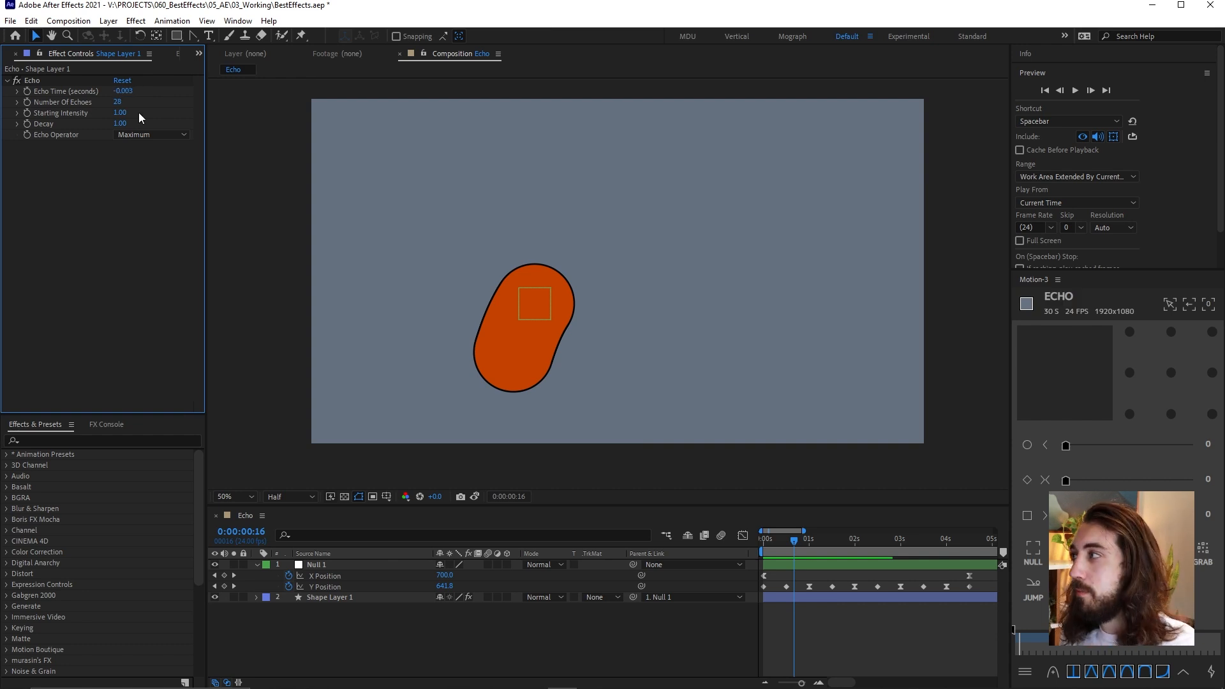
drag(124, 91, 131, 92)
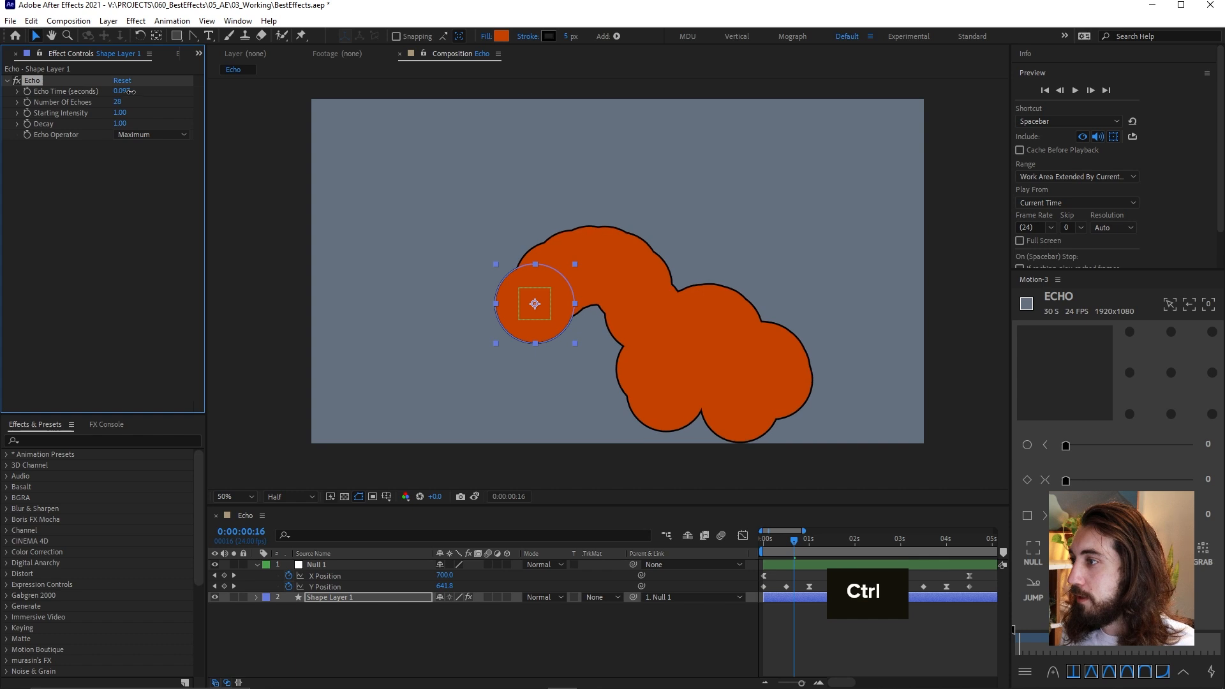
key(ctrl+z)
click(131, 92)
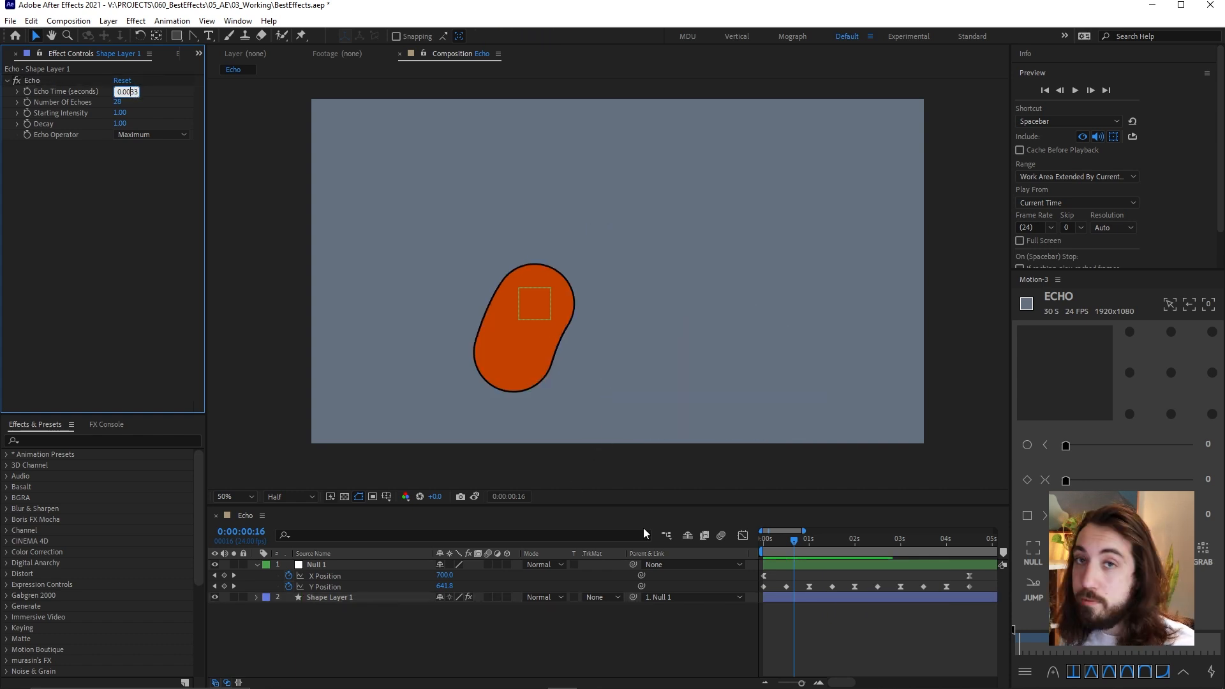
click(23, 237)
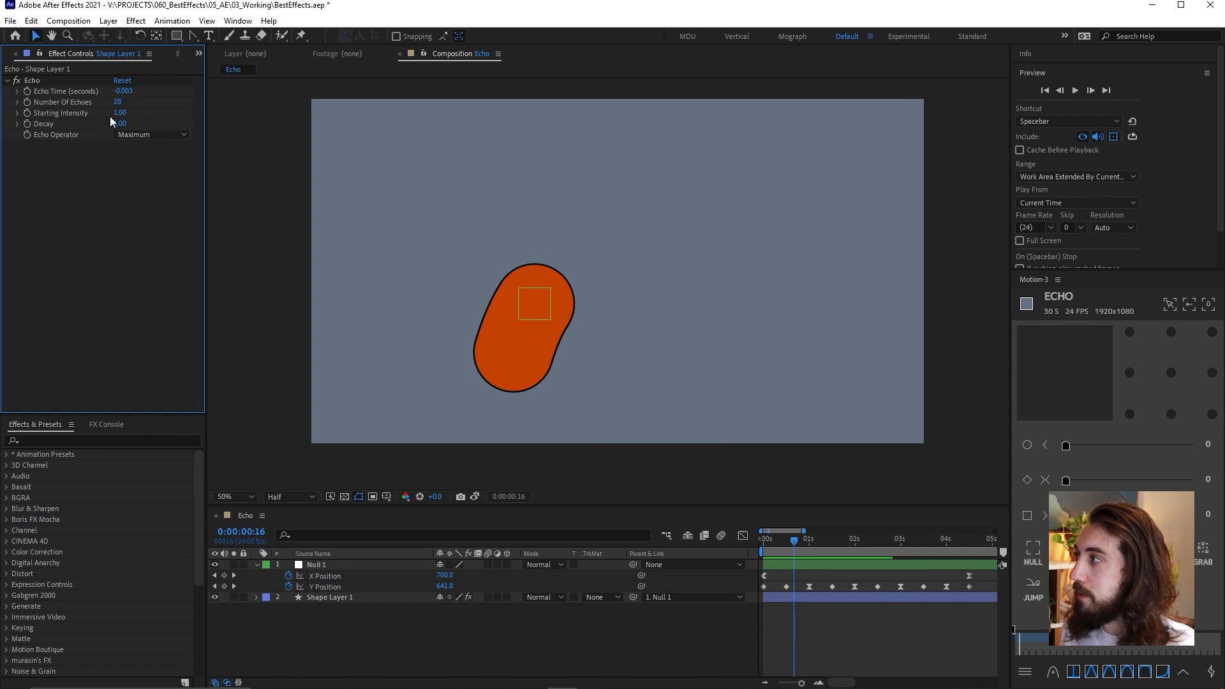
Try a lower Starting Intensity and a Decay of 0.91 on the Echo effect, and undo the changes
mouse_move(115, 112)
mouse_down()
mouse_move(136, 113)
mouse_move(89, 120)
mouse_move(104, 123)
mouse_up()
key(ctrl+z)
key(ctrl+z)
key(ctrl+z)
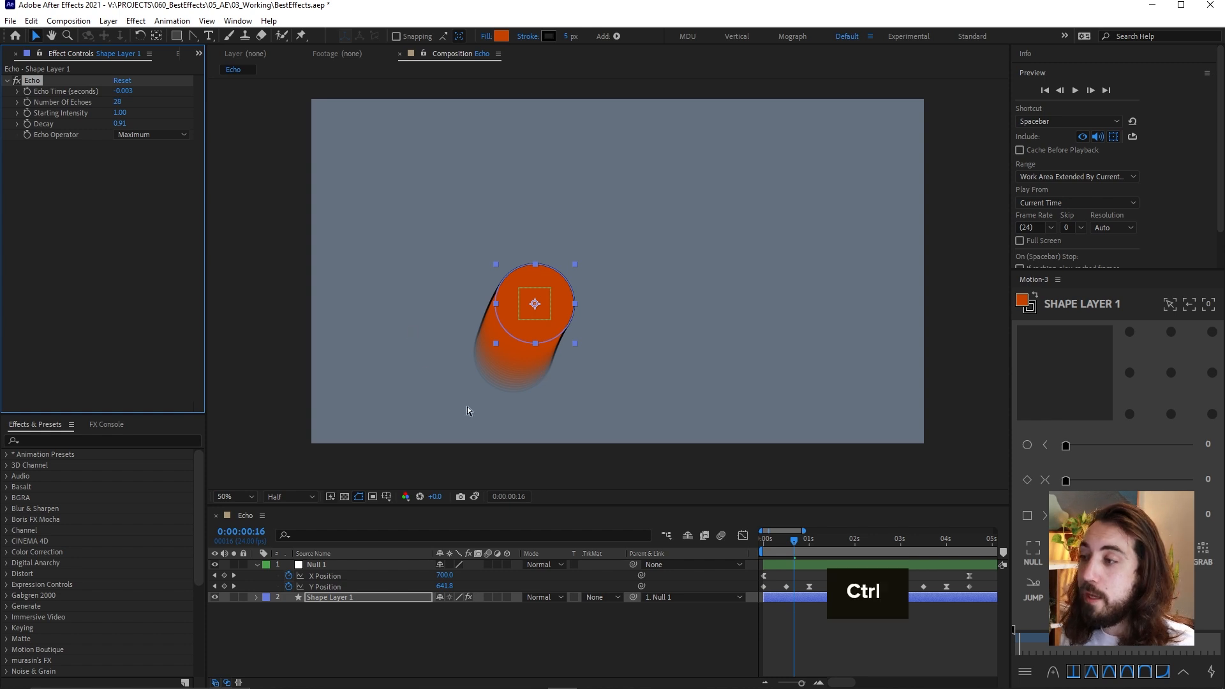
key(ctrl+z)
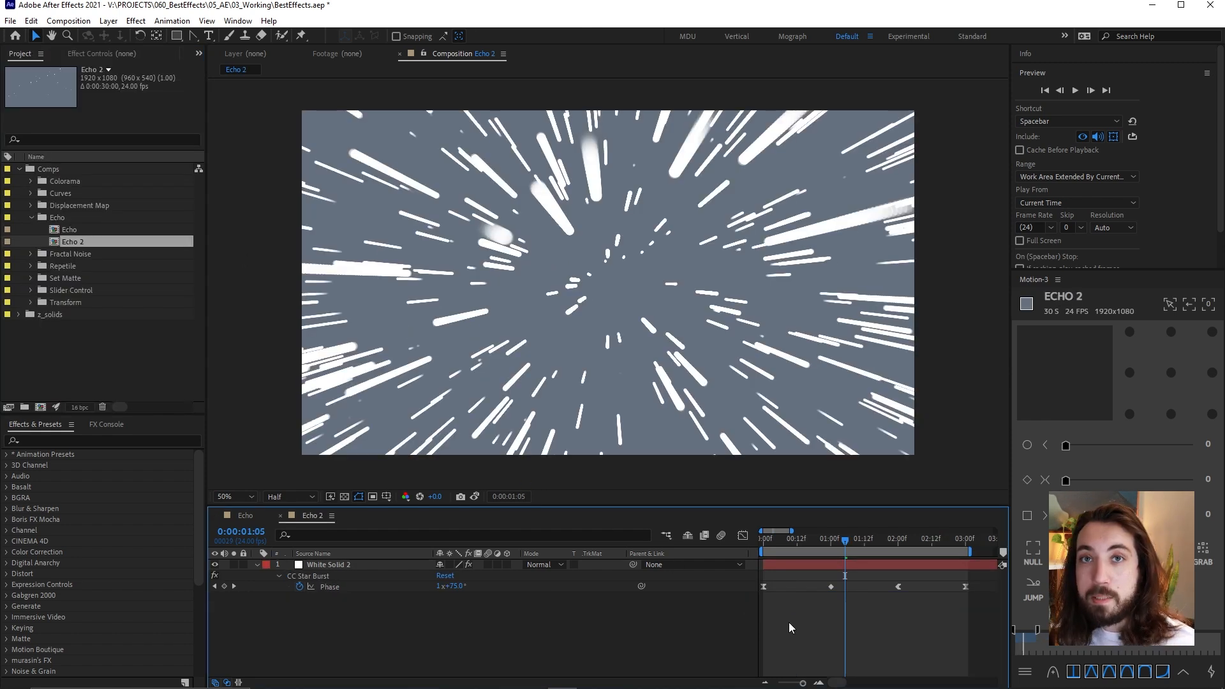
Show White Solid 2's effect settings in the Echo 2 composition and preview its stars from the start with Echo turned off
click(763, 538)
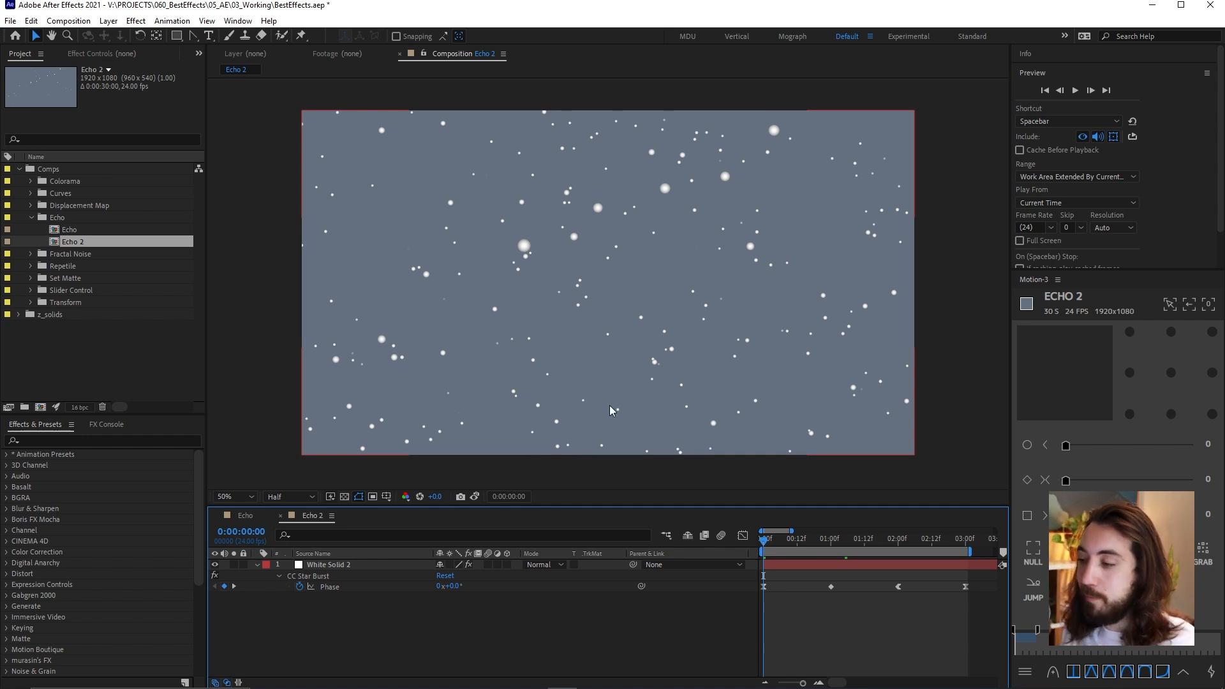
click(829, 565)
click(128, 55)
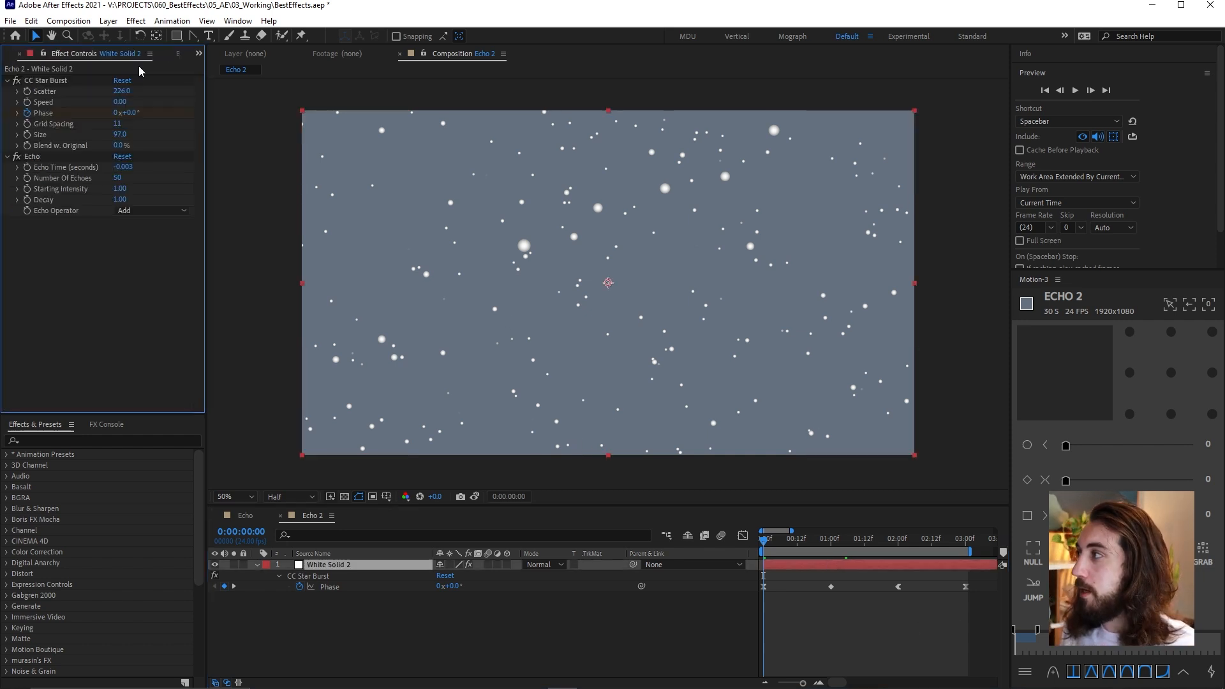
key(space)
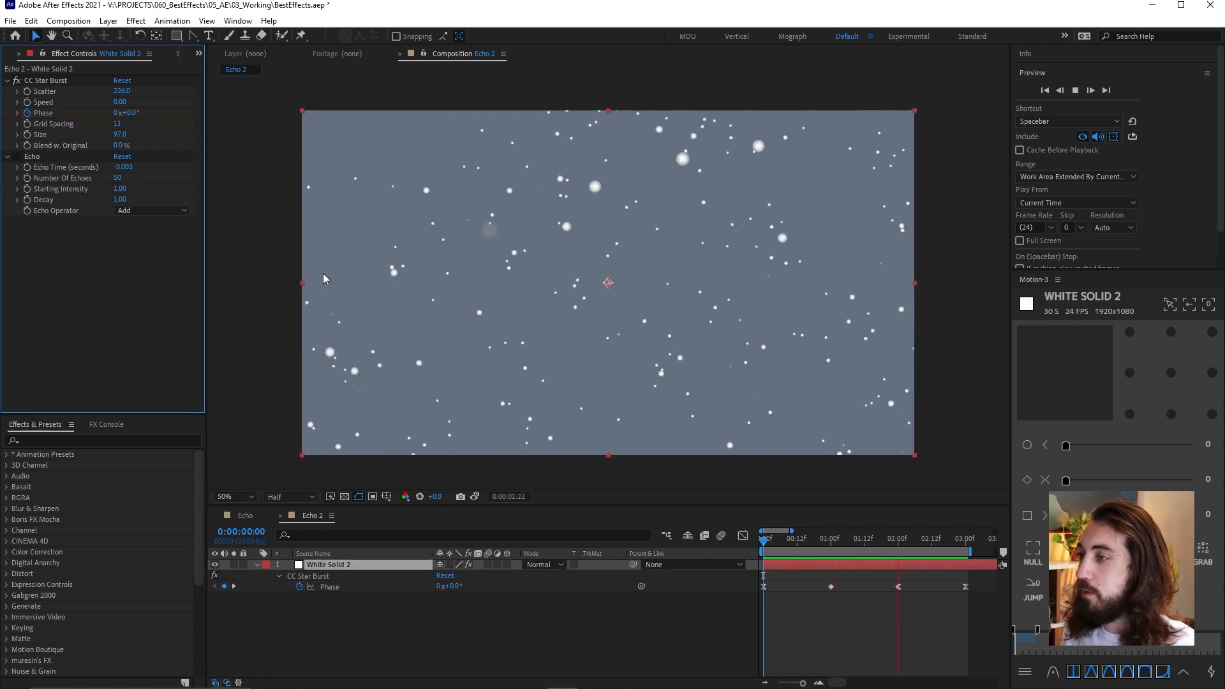
Turn on the Echo effect on White Solid 2 and preview the star trails from near the start
click(17, 157)
click(797, 604)
key(space)
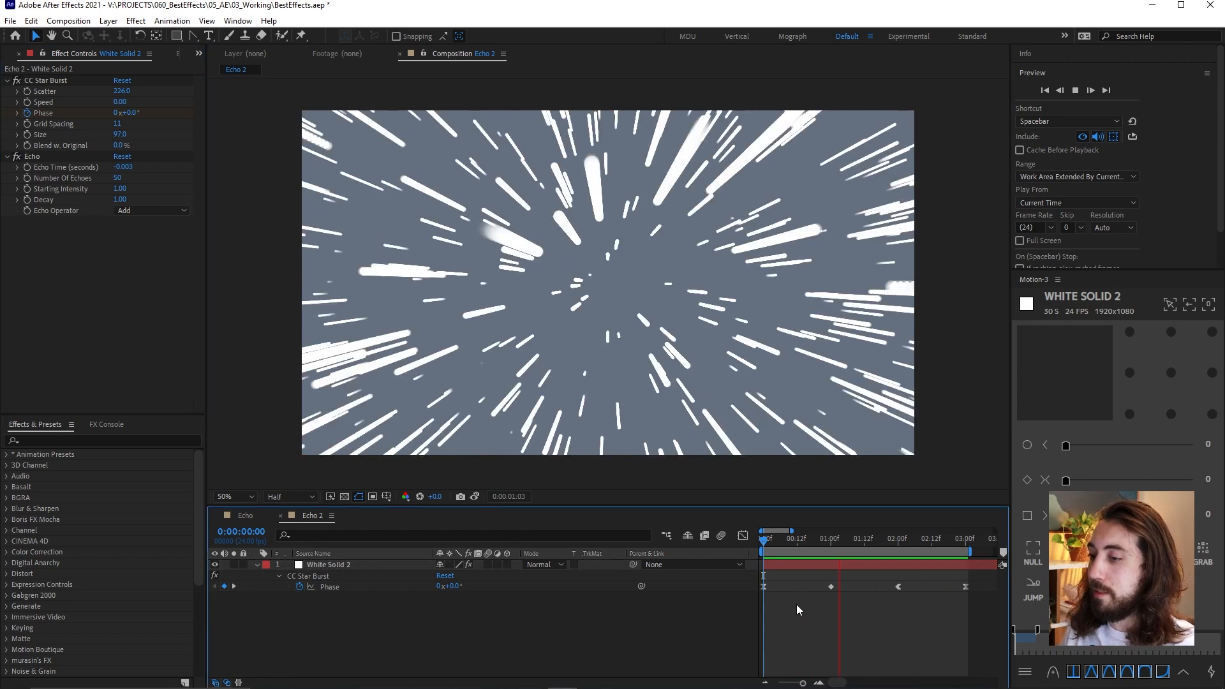
key(space)
click(768, 539)
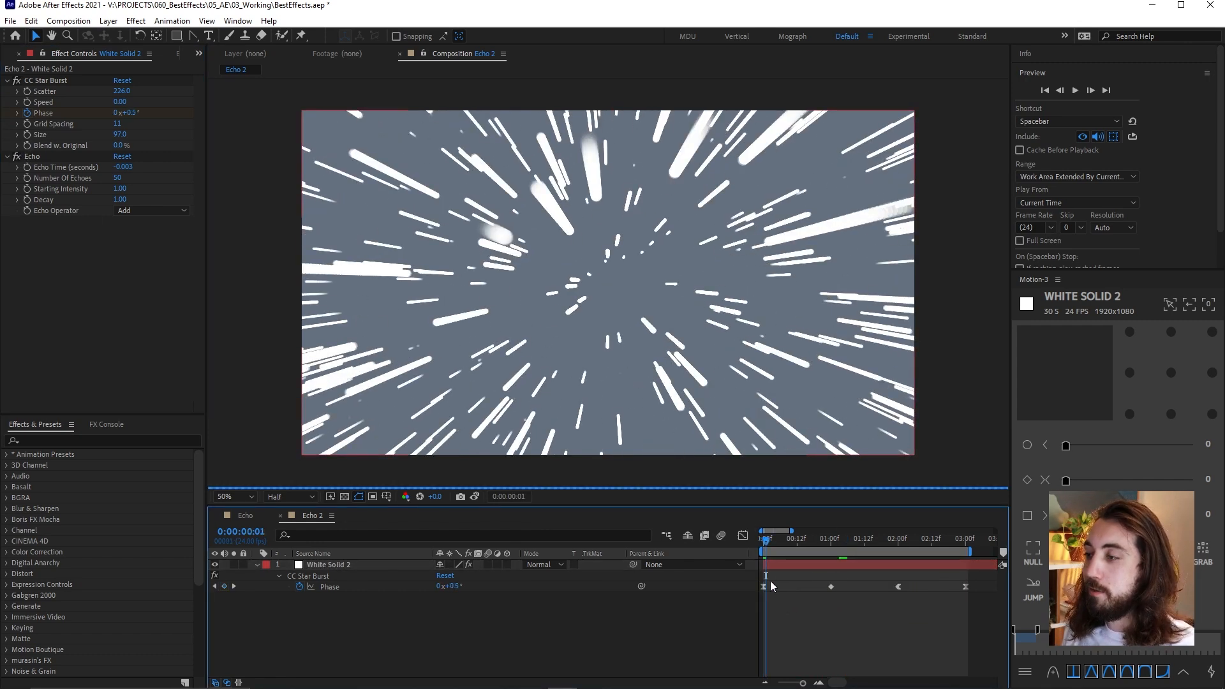
key(space)
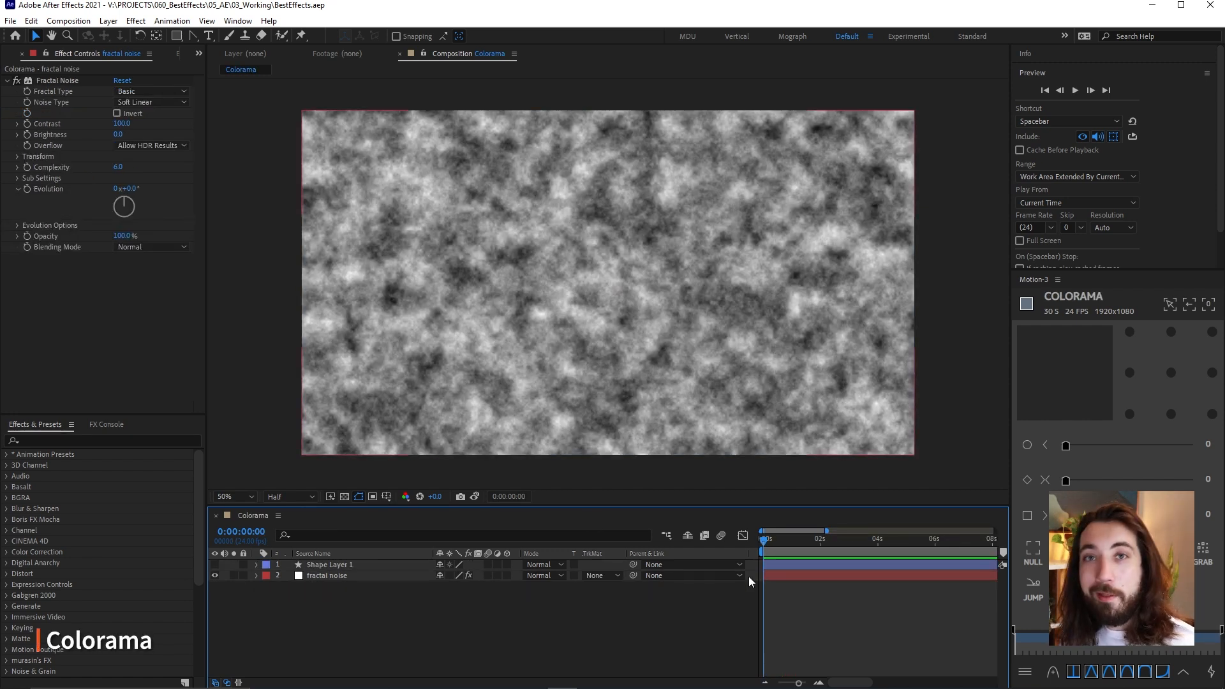
Try a different Evolution value on the fractal noise layer at 0:00:01:13 and undo the change
click(327, 575)
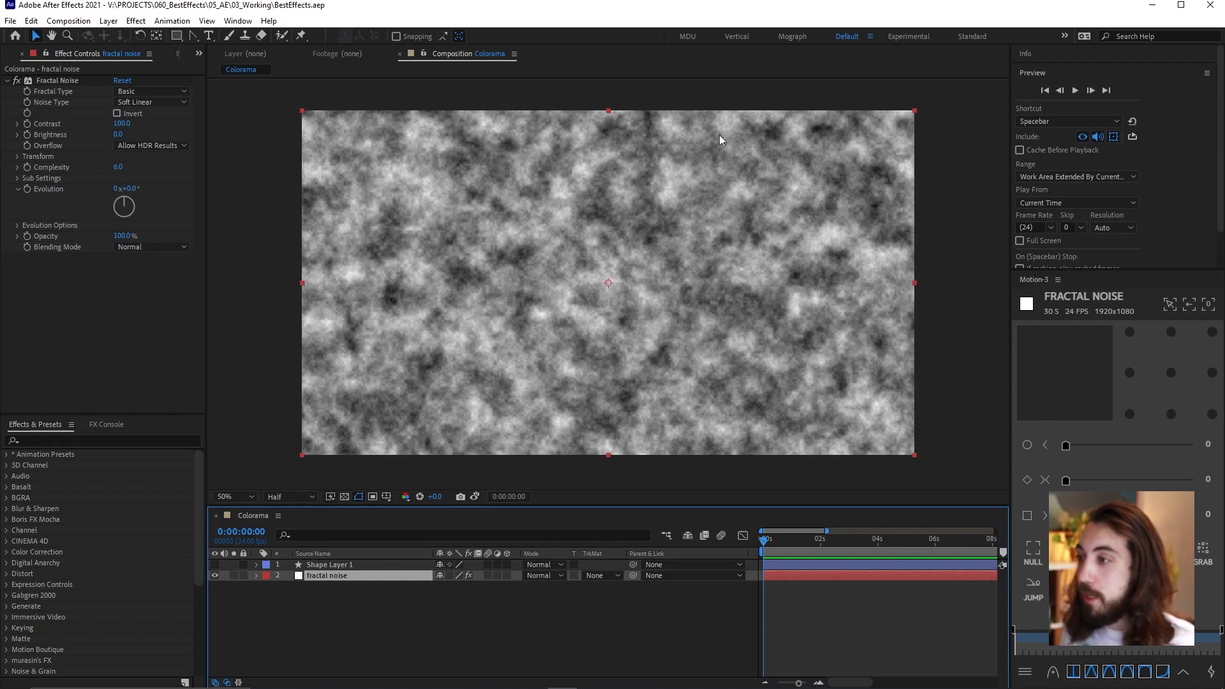
drag(794, 542, 807, 542)
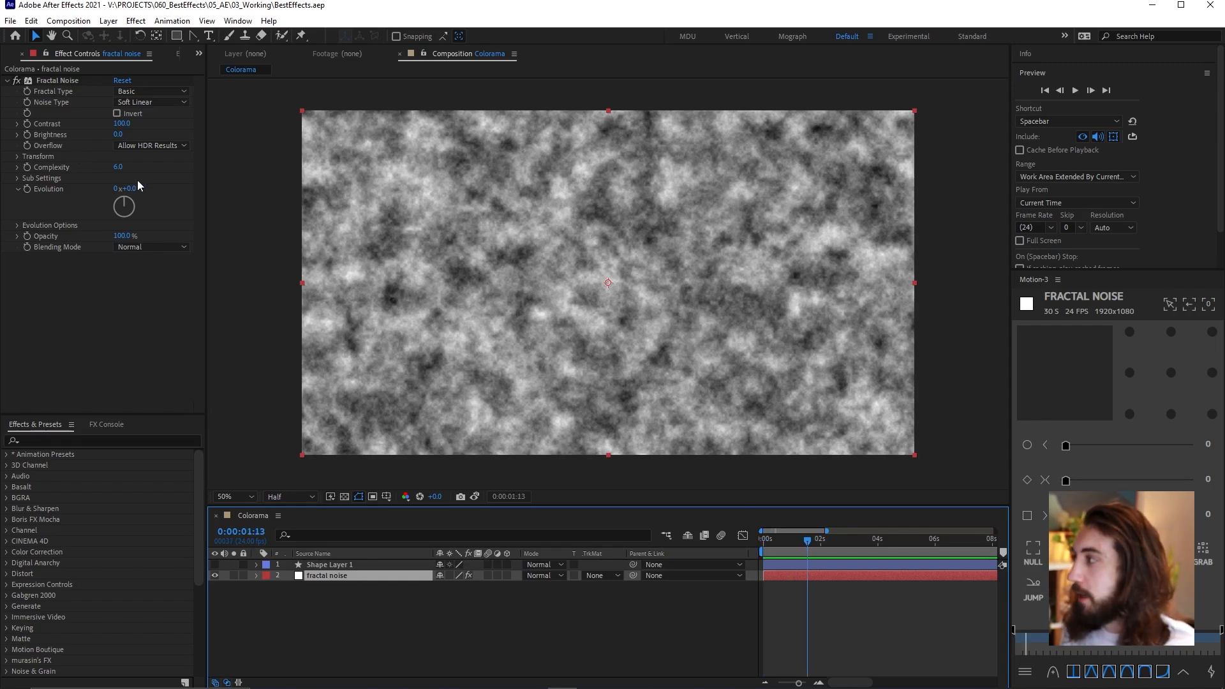
drag(136, 186, 102, 186)
key(ctrl+z)
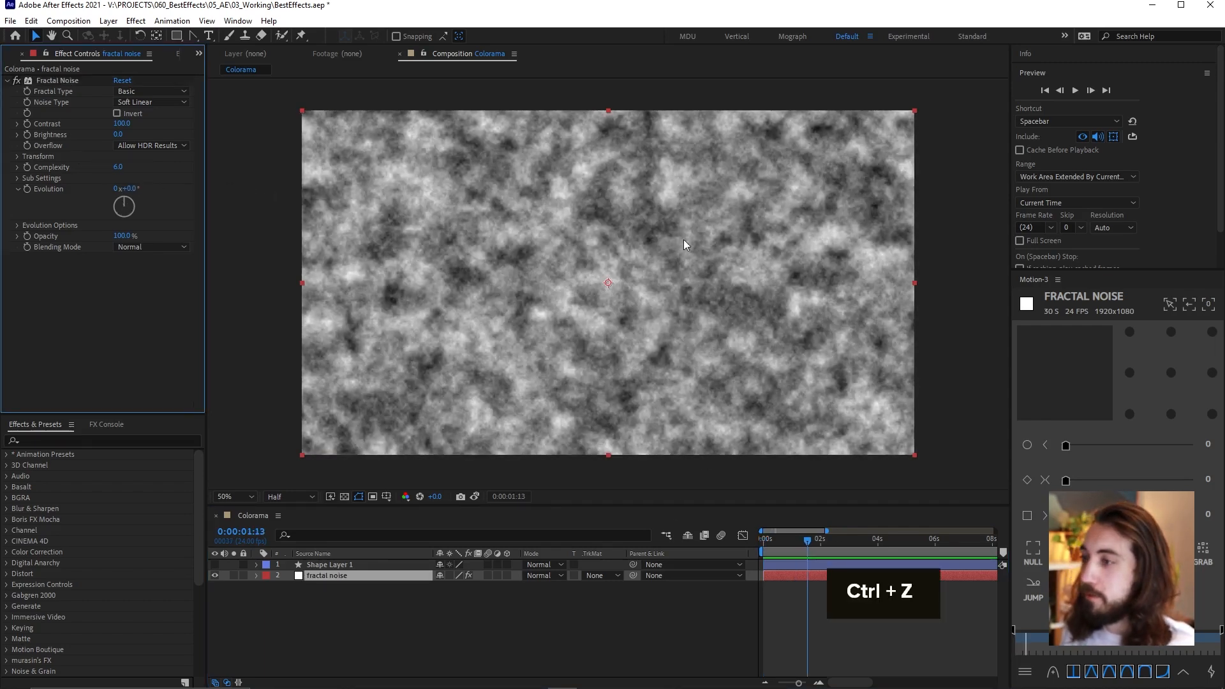
Apply the Colorama effect to the fractal noise layer
key(ctrl+space)
text(colora)
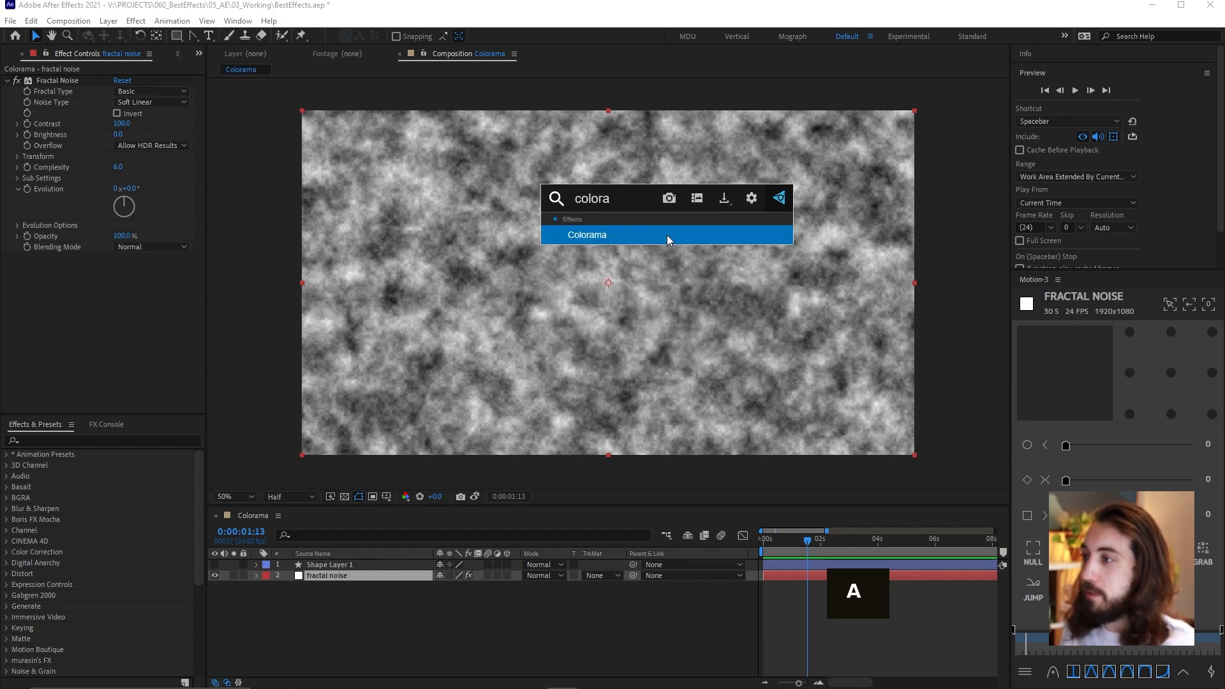
key(Return)
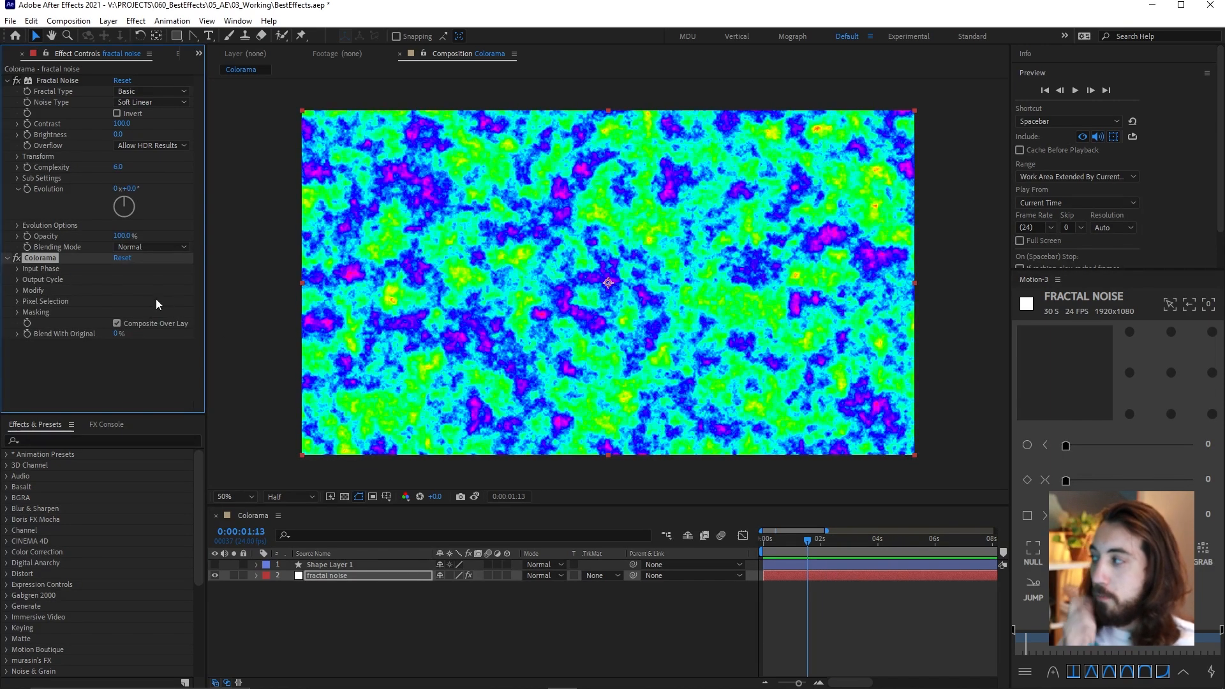
Expand Colorama's Input Phase and Output Cycle settings and look through the preset palettes without choosing one
click(16, 269)
click(831, 540)
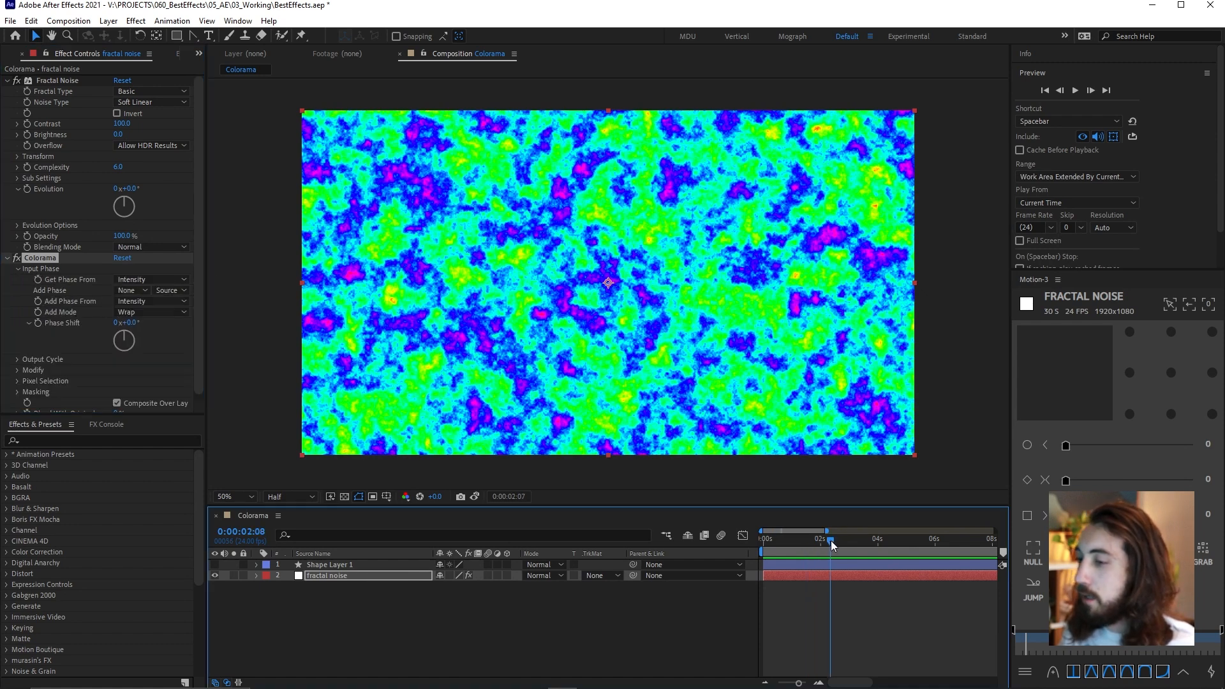
scroll(109, 282, down, 1)
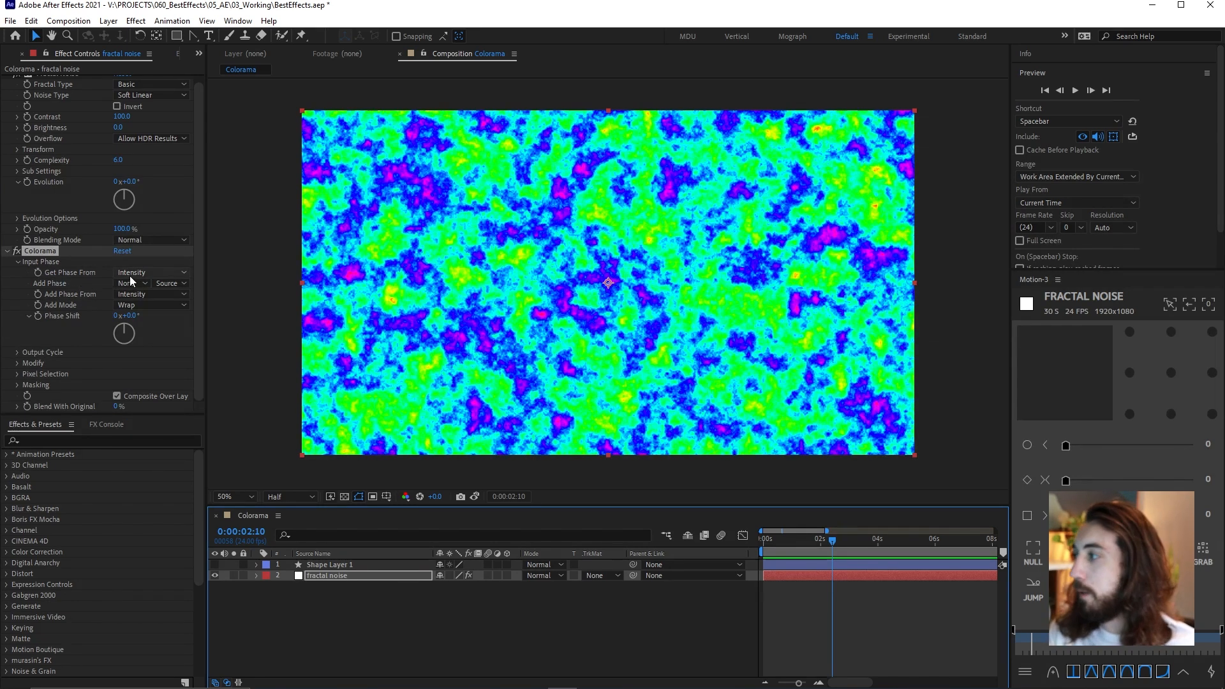
click(16, 352)
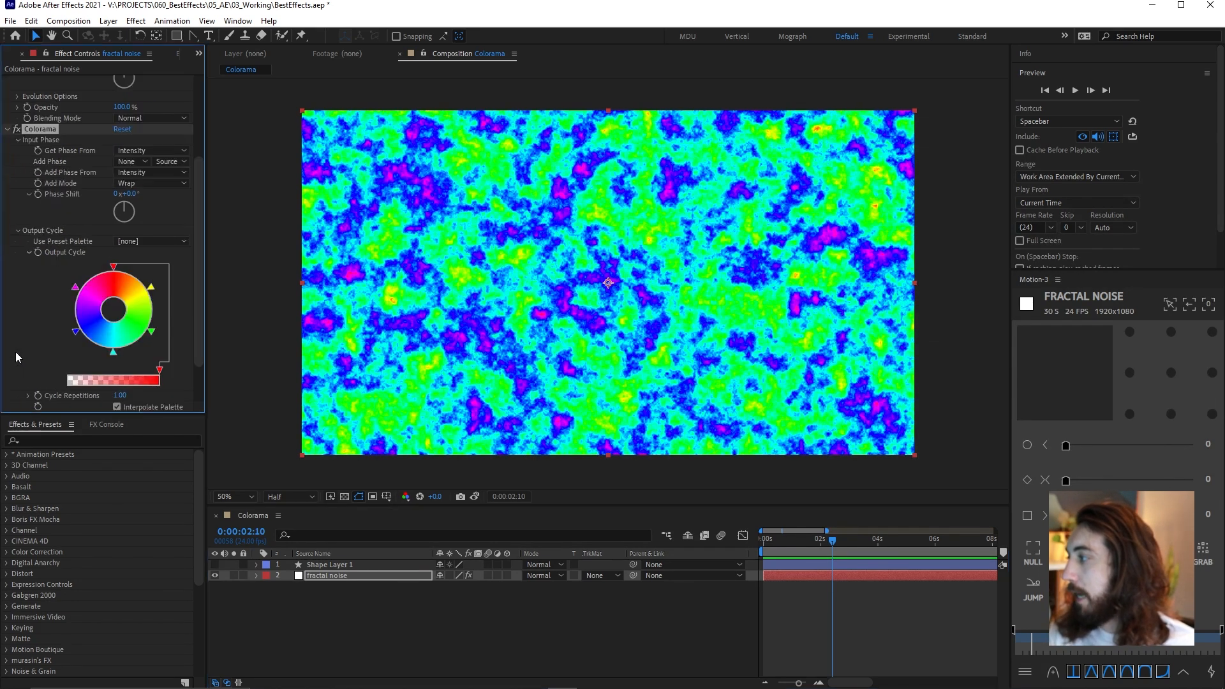
click(138, 241)
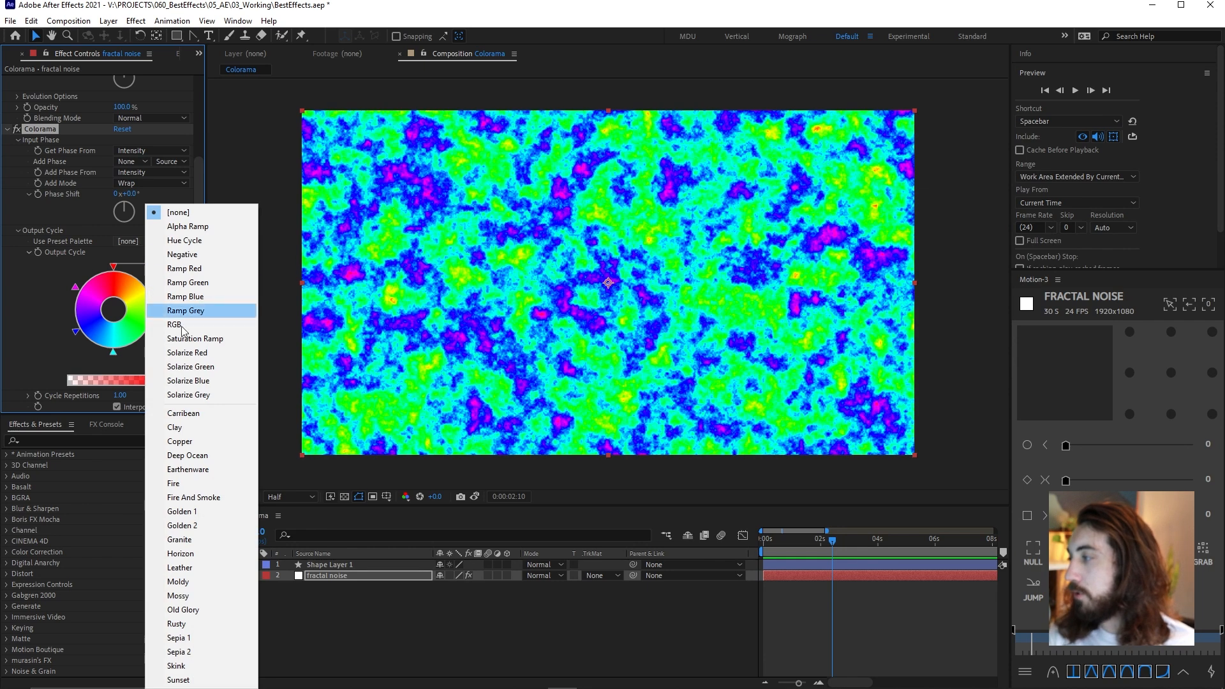
click(55, 284)
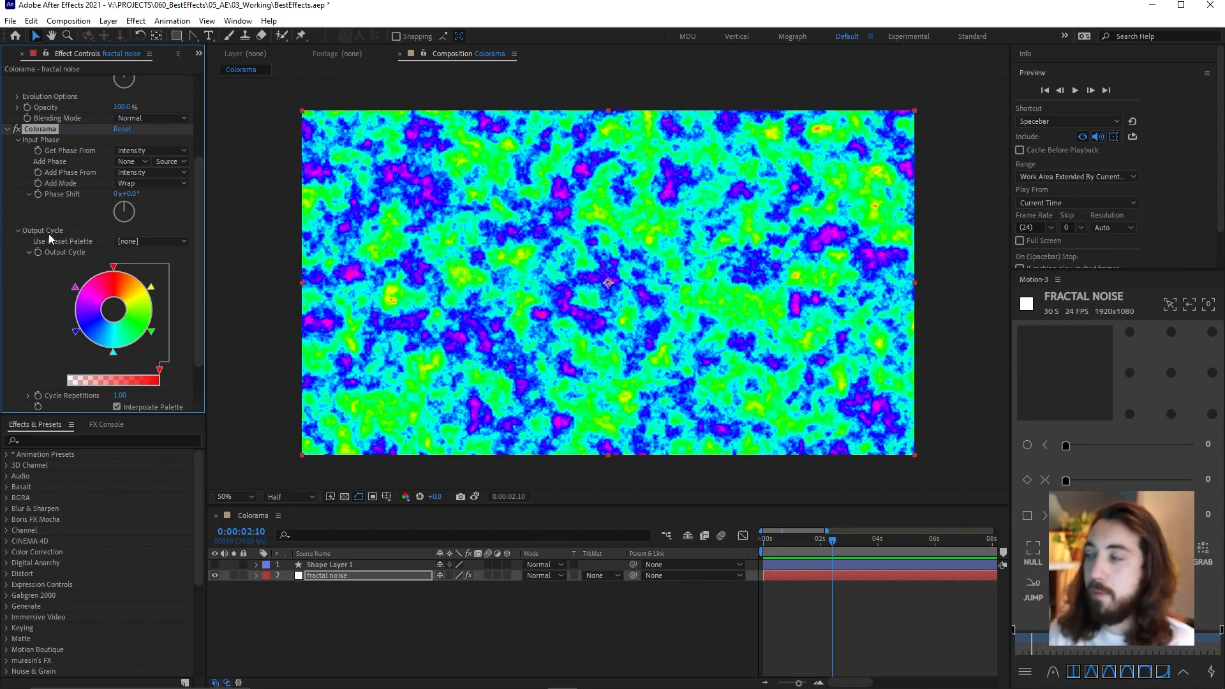
scroll(128, 287, up, 2)
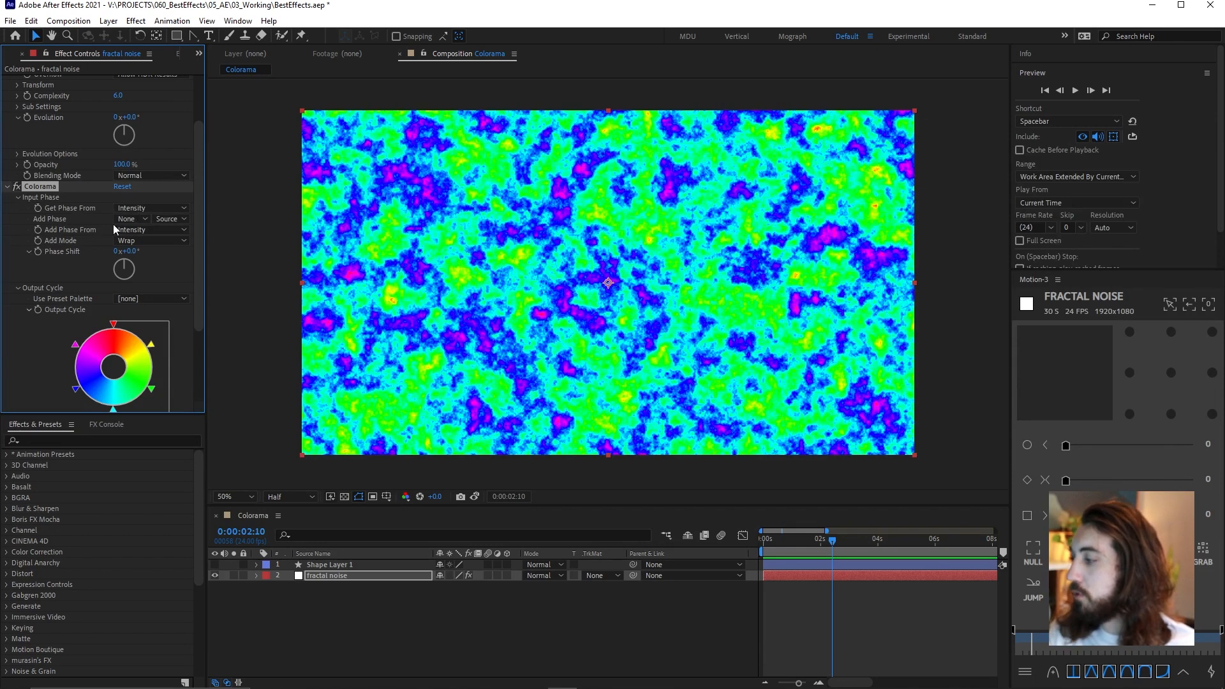
Turn Colorama off and on repeatedly to compare the coloured result with the original grey fractal noise
click(17, 186)
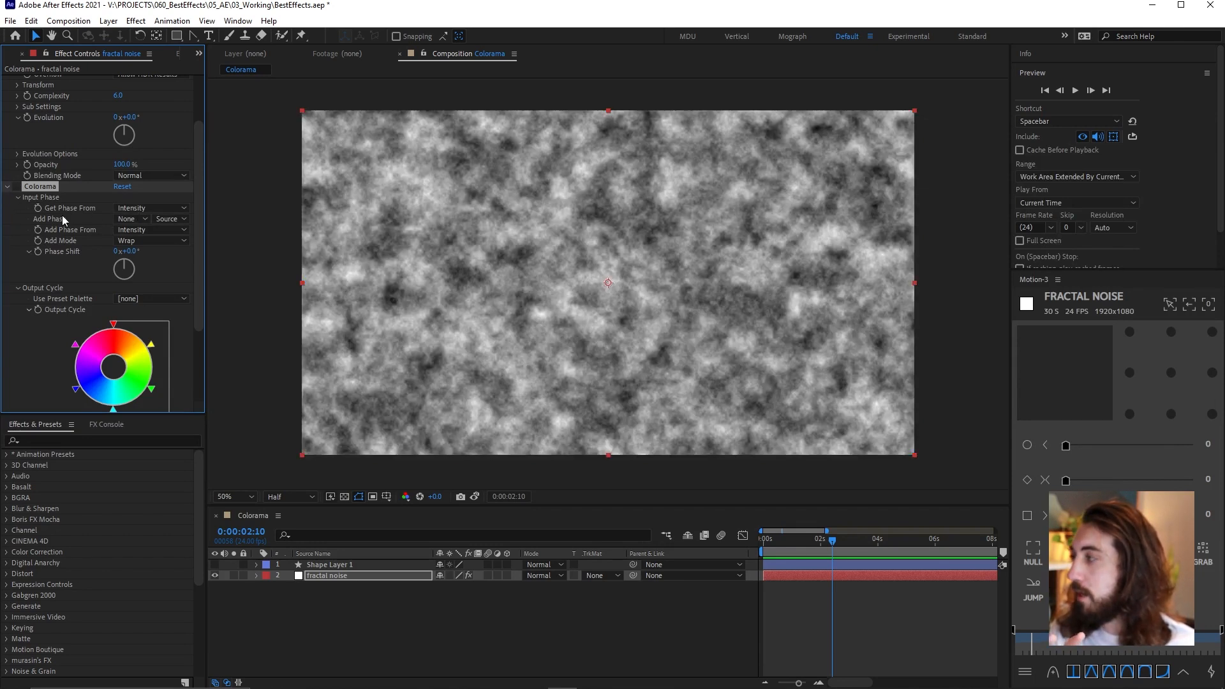
click(17, 186)
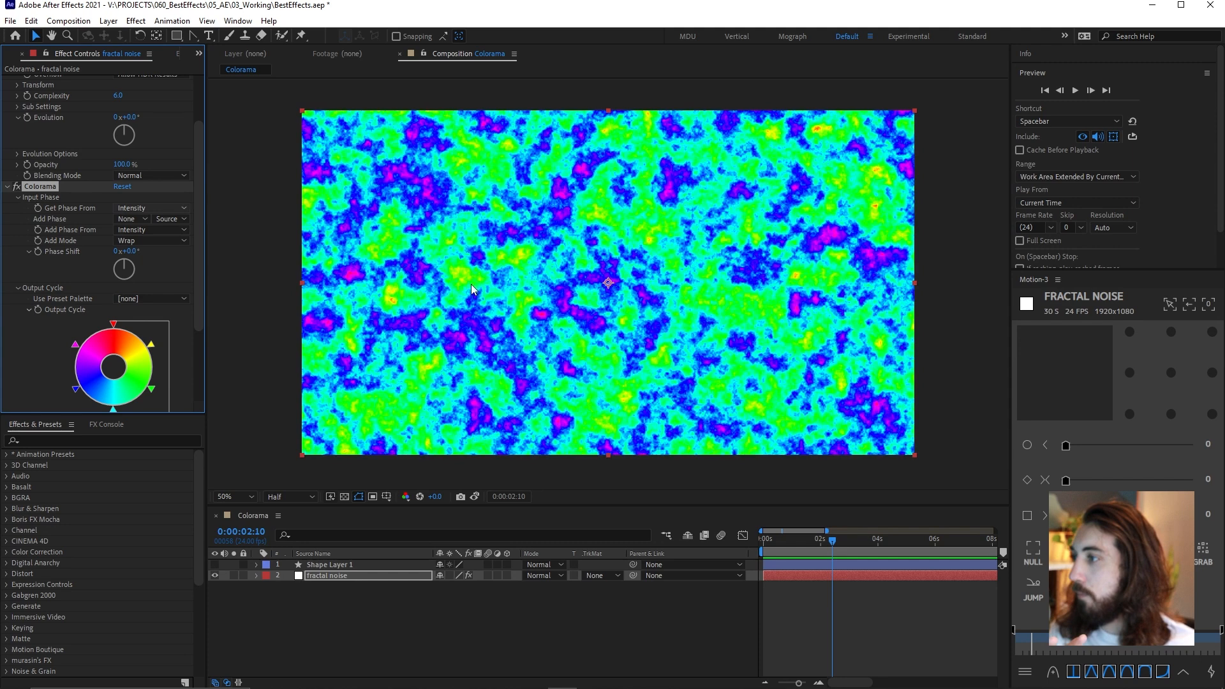
click(16, 186)
click(17, 187)
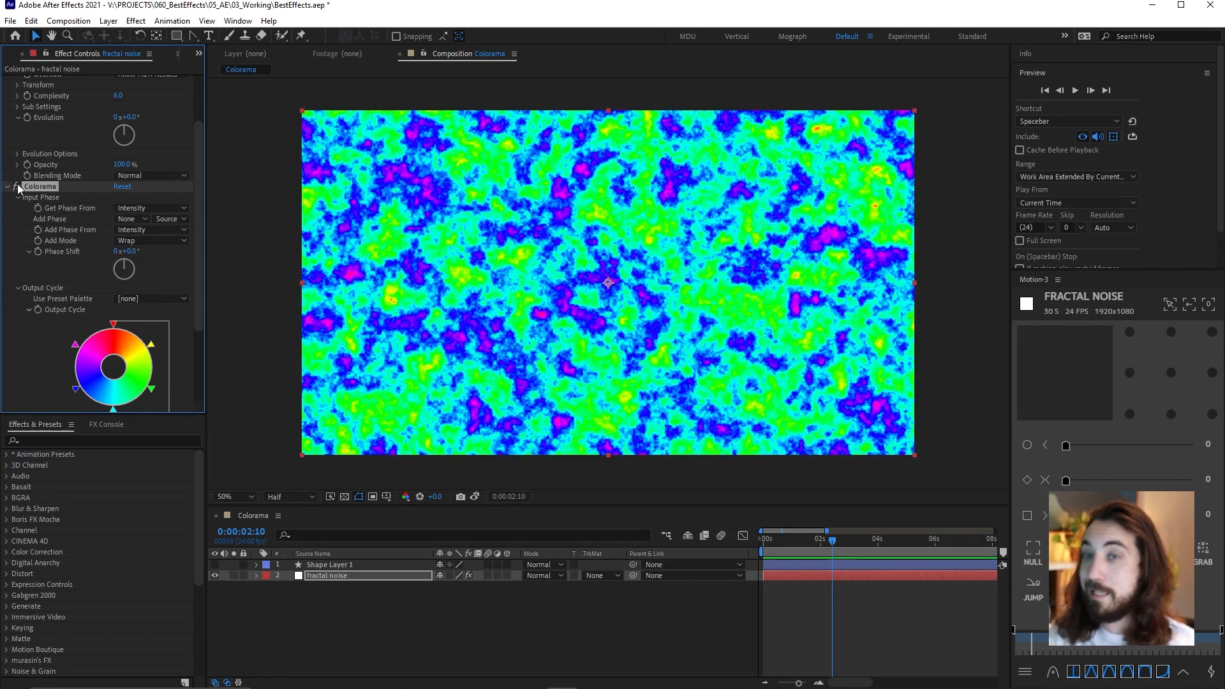
click(16, 186)
click(17, 186)
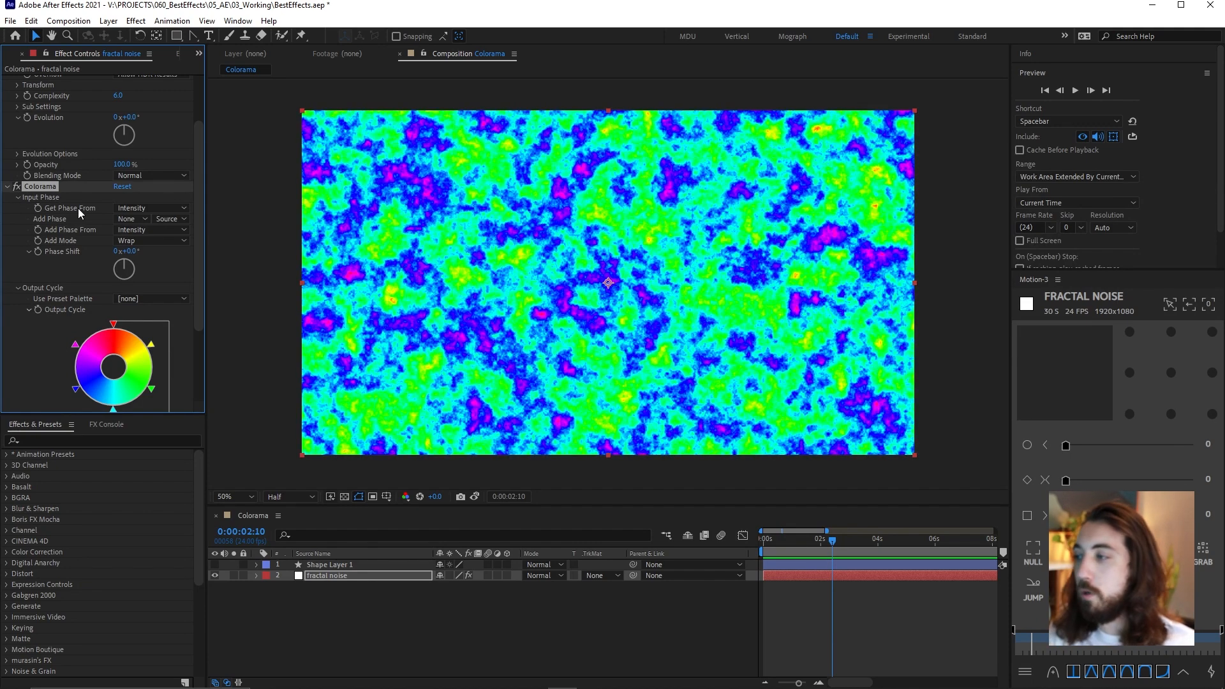
click(17, 186)
click(17, 187)
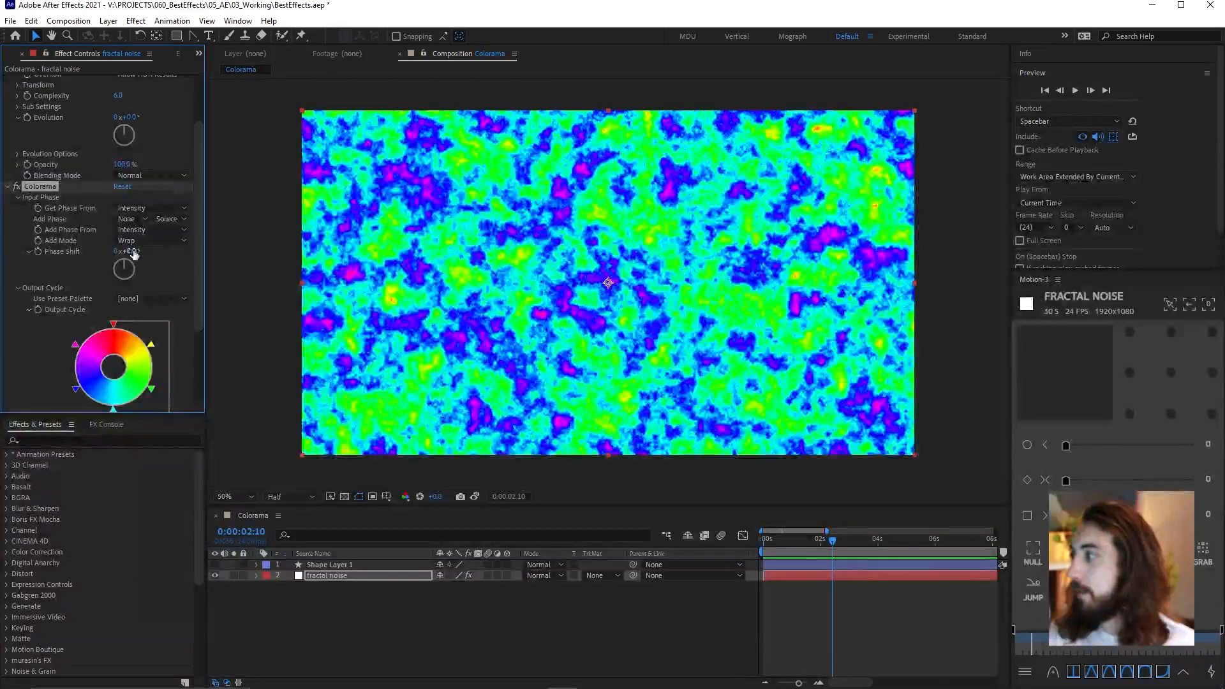
Try Colorama's Phase Shift on the fractal noise layer, return it to 0°, and set Get Phase From to Alpha
mouse_move(136, 251)
mouse_down()
mouse_move(216, 250)
mouse_move(136, 251)
mouse_up()
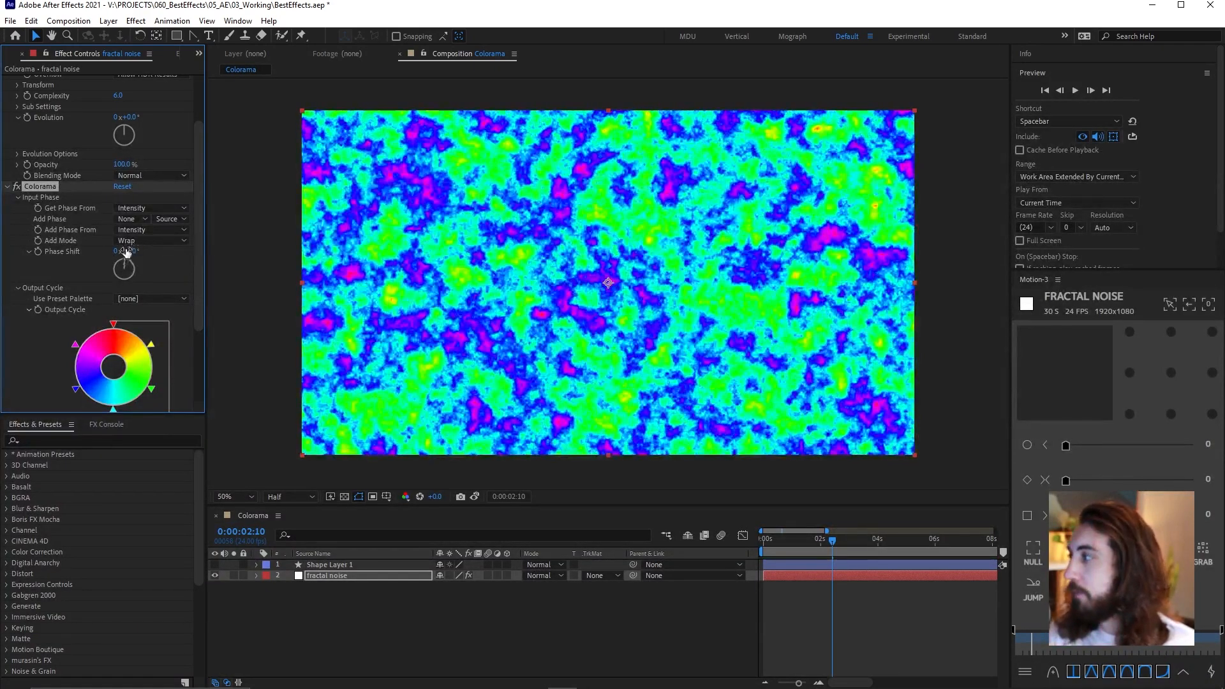
click(118, 208)
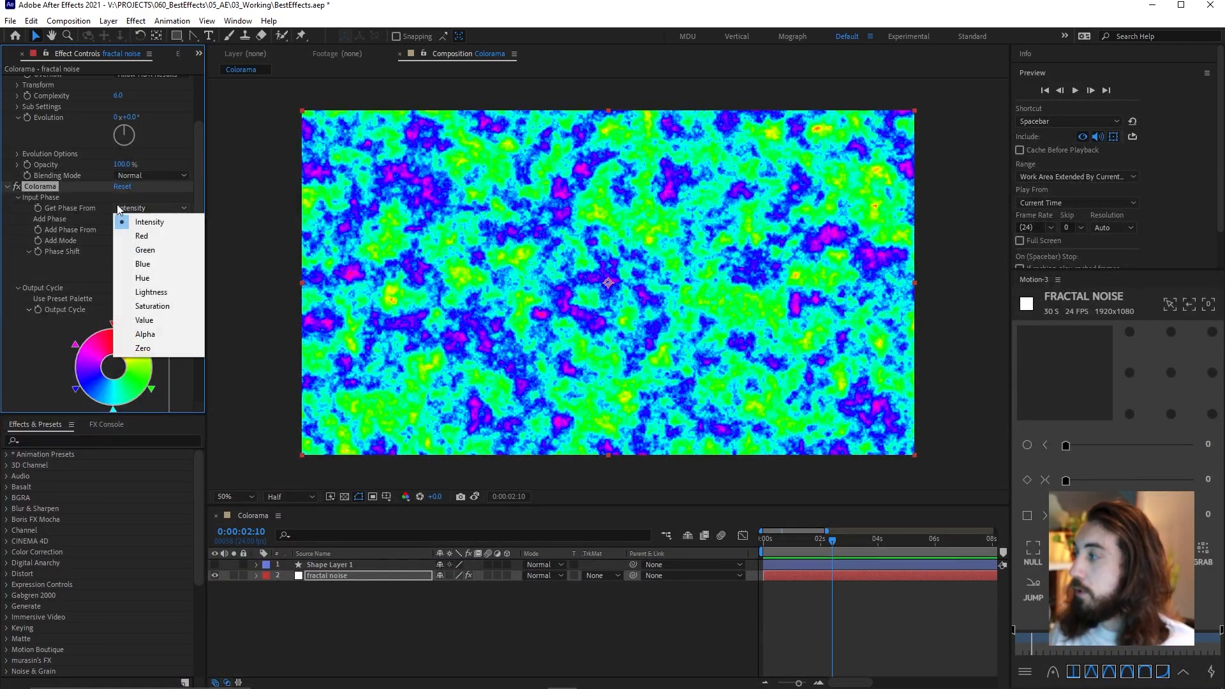
click(171, 334)
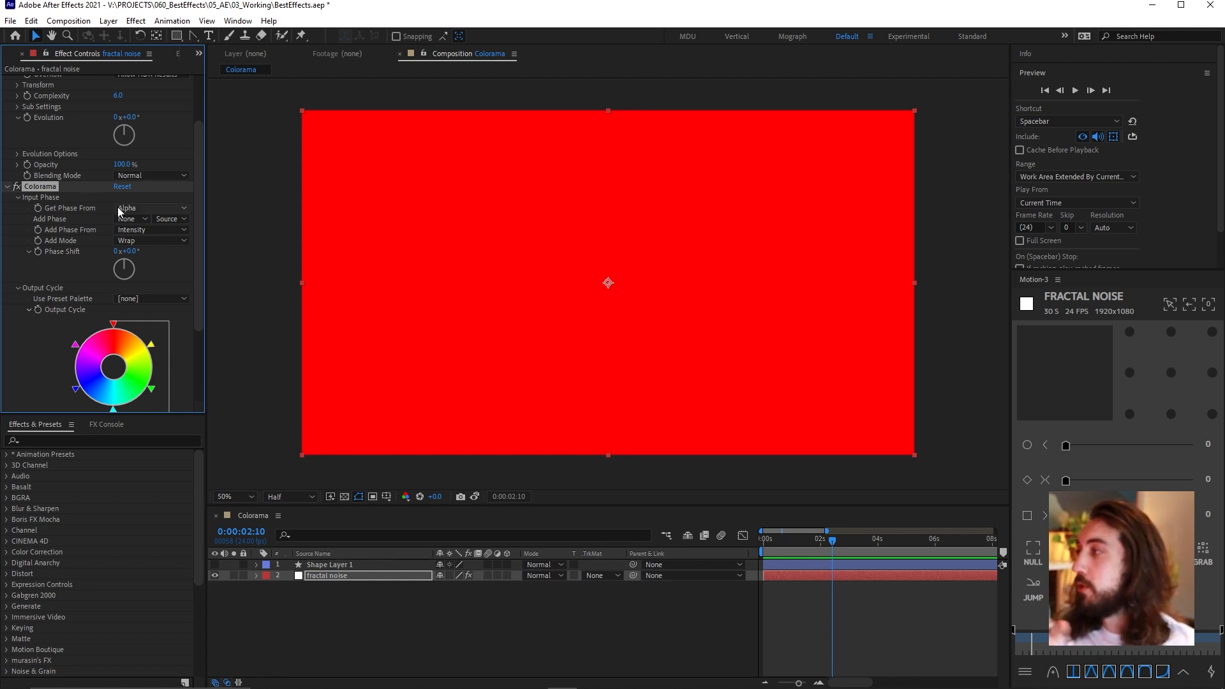
Hide the fractal noise layer, and show and select Shape Layer 1
click(215, 576)
click(215, 565)
click(324, 564)
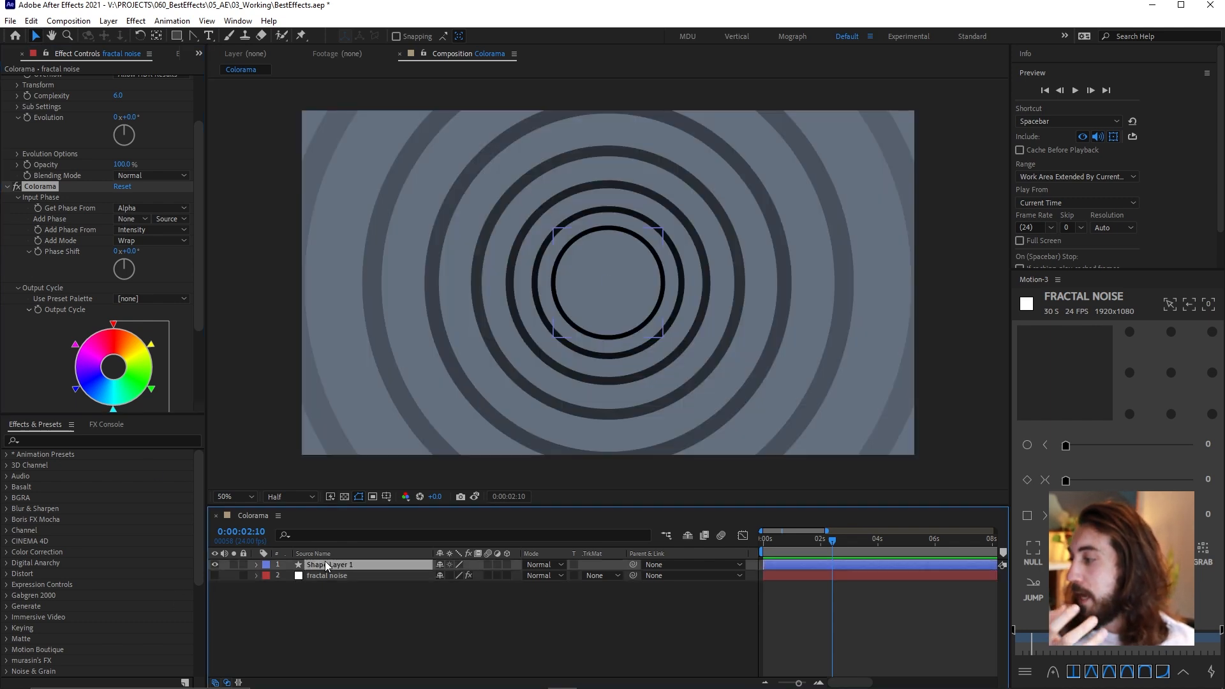
Expand Shape Layer 1's contents and turn Repeater 1 off and back on to compare the rings
click(255, 564)
click(215, 629)
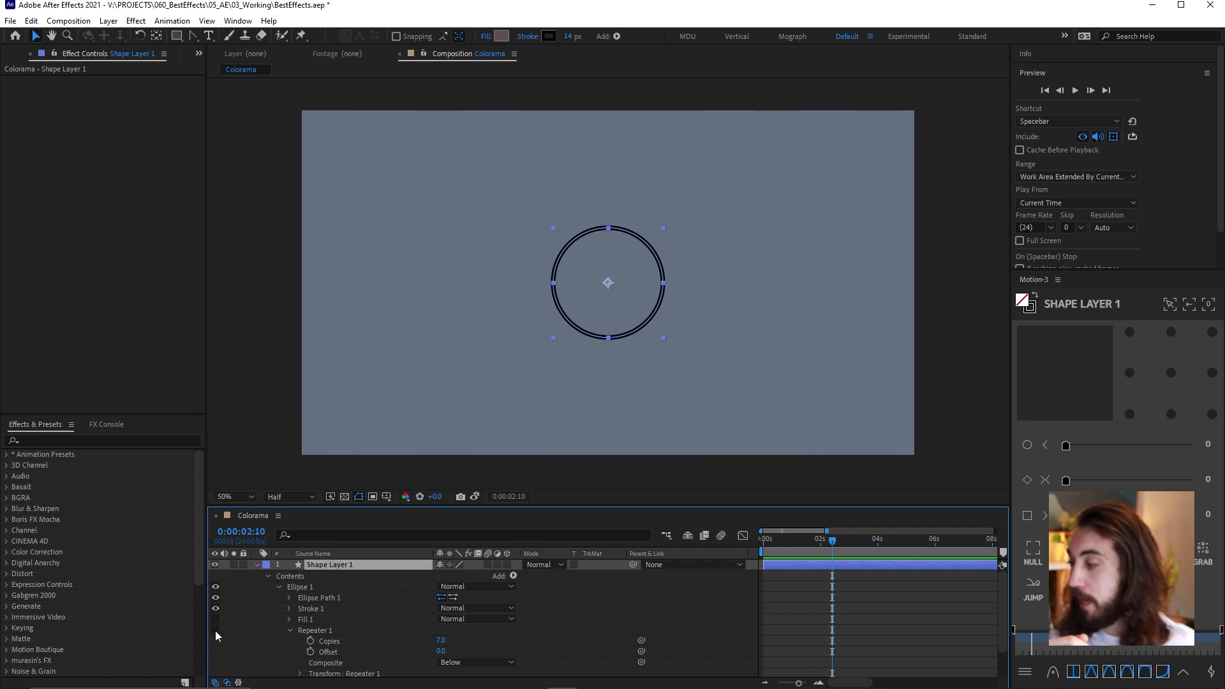
click(215, 631)
Set Repeater 1's Scale to 130.9% and try a higher End Opacity before returning it to 0%
scroll(429, 605, down, 2)
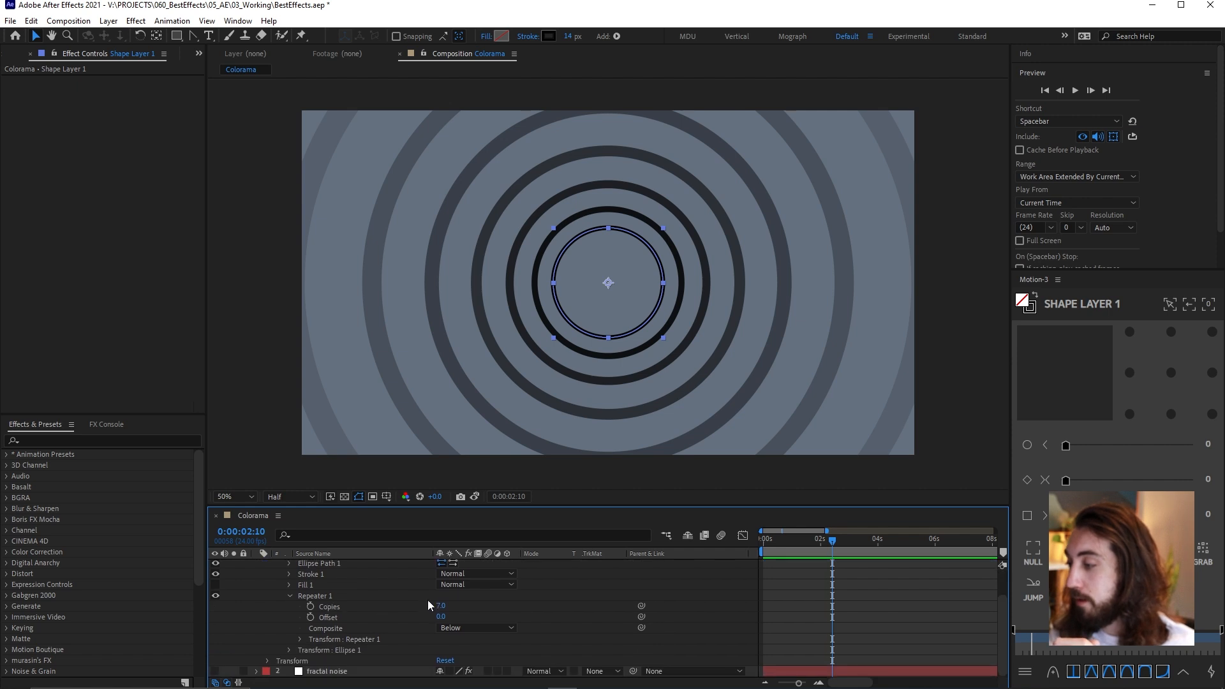
click(300, 639)
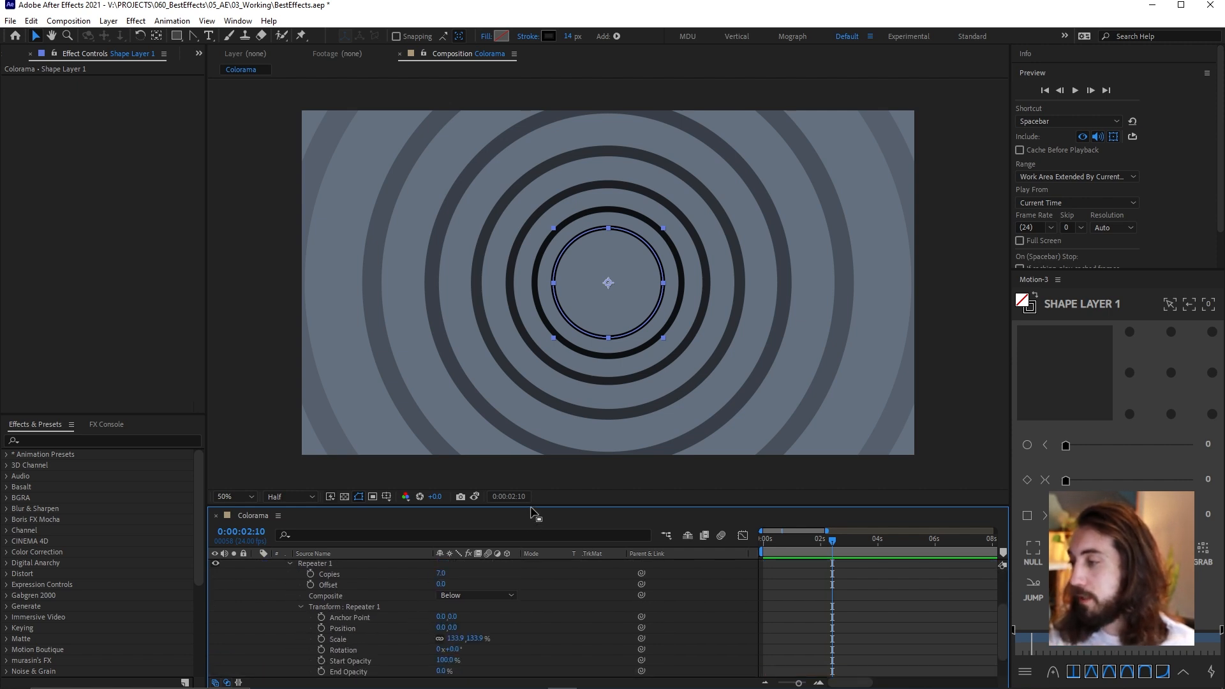
drag(535, 511, 535, 424)
drag(454, 607, 383, 632)
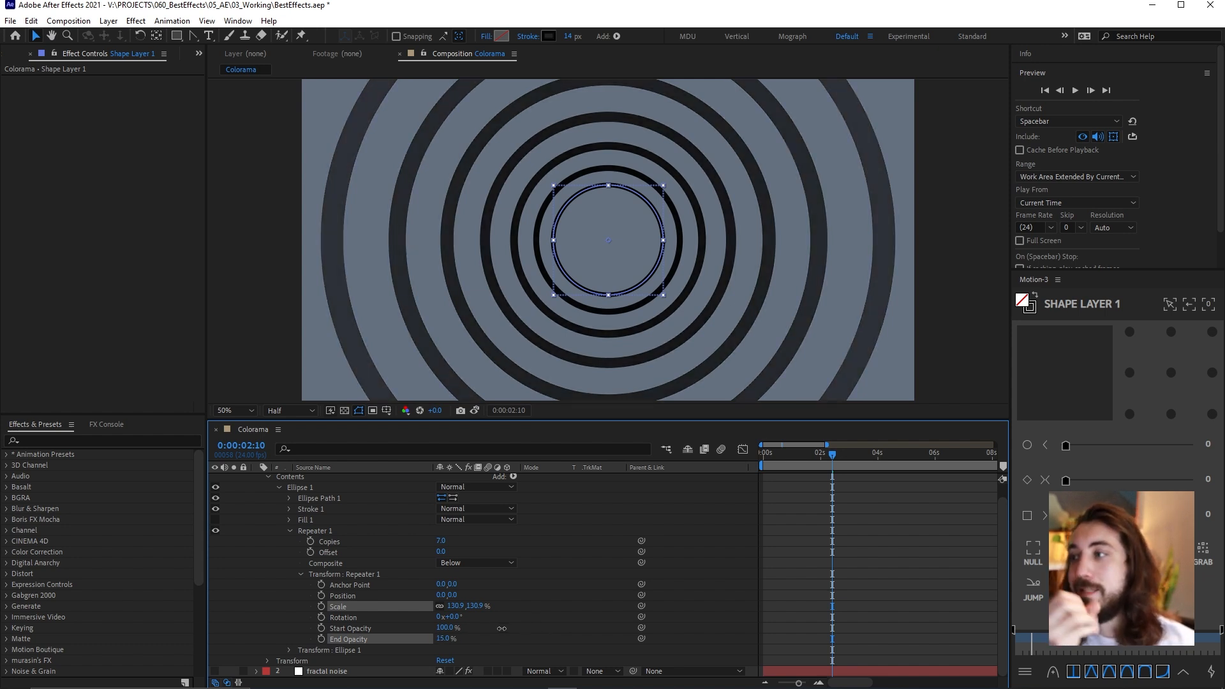
Apply the Colorama effect to Shape Layer 1
scroll(357, 577, up, 1)
click(321, 478)
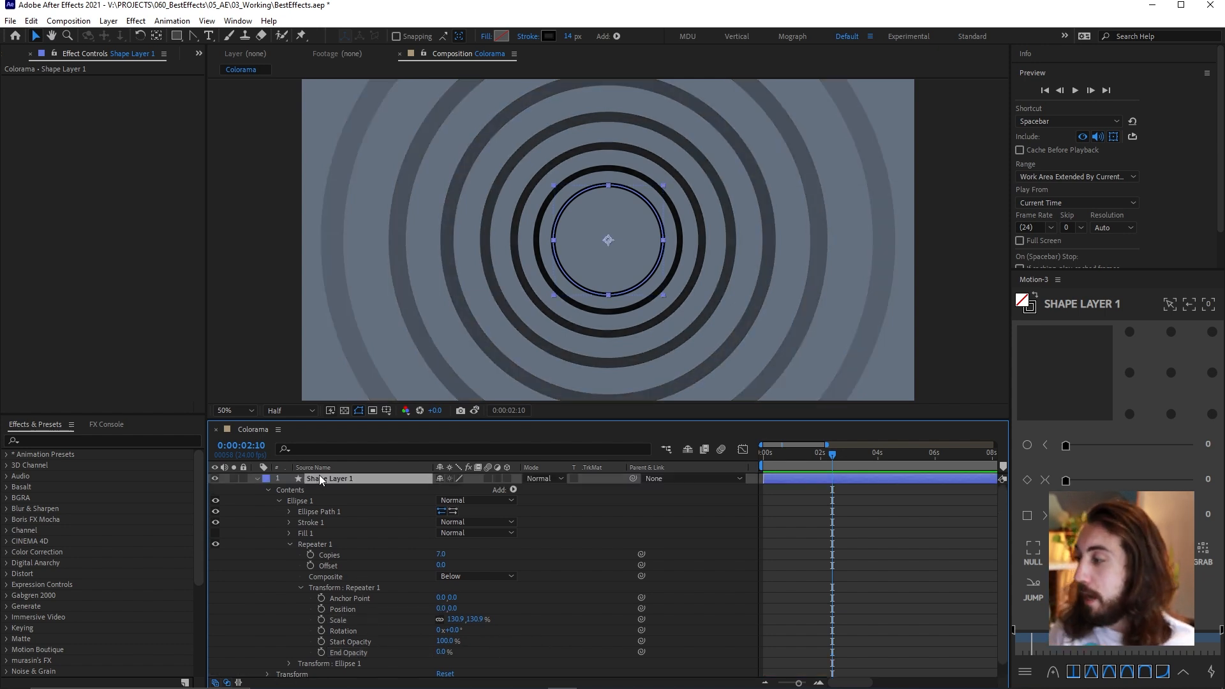
key(ctrl+space)
text(colorama)
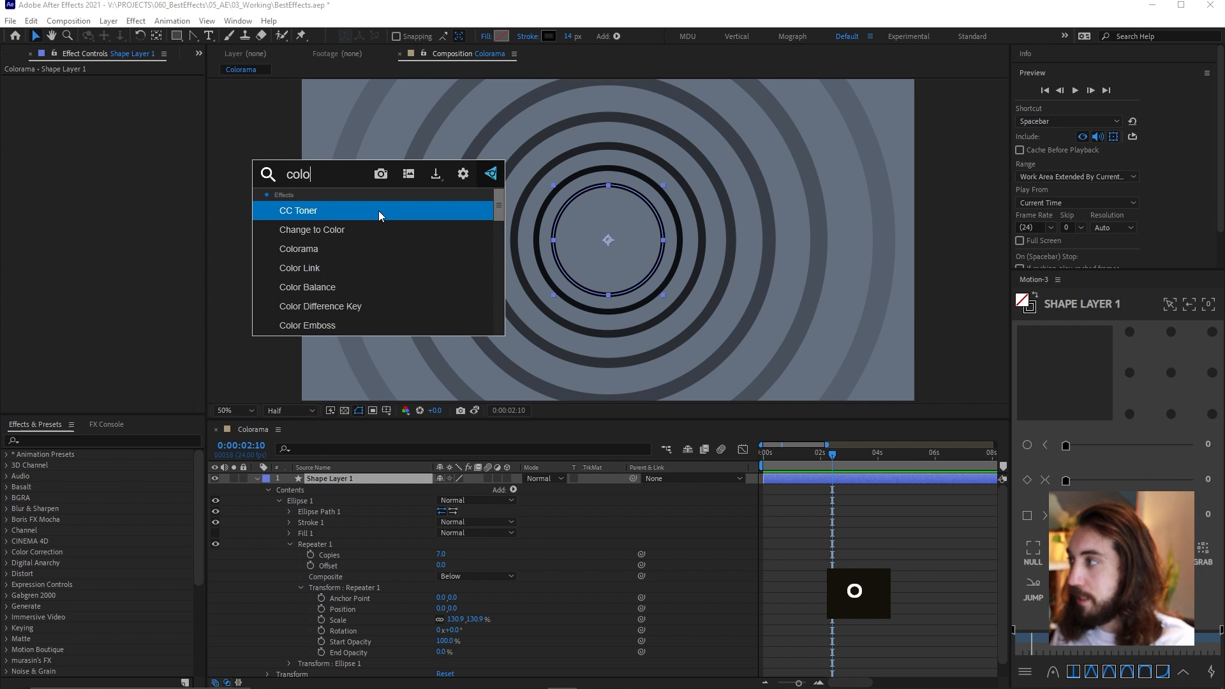
key(Return)
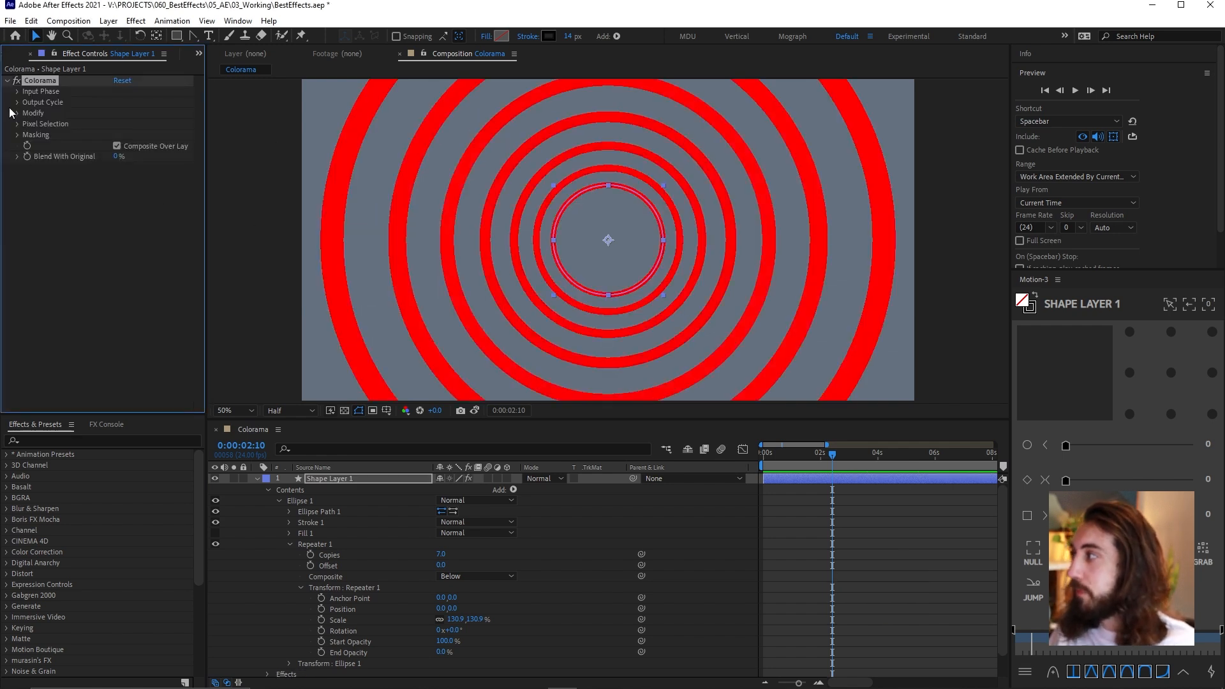
Set Get Phase From to Alpha in the Input Phase of Shape Layer 1's Colorama effect
click(17, 91)
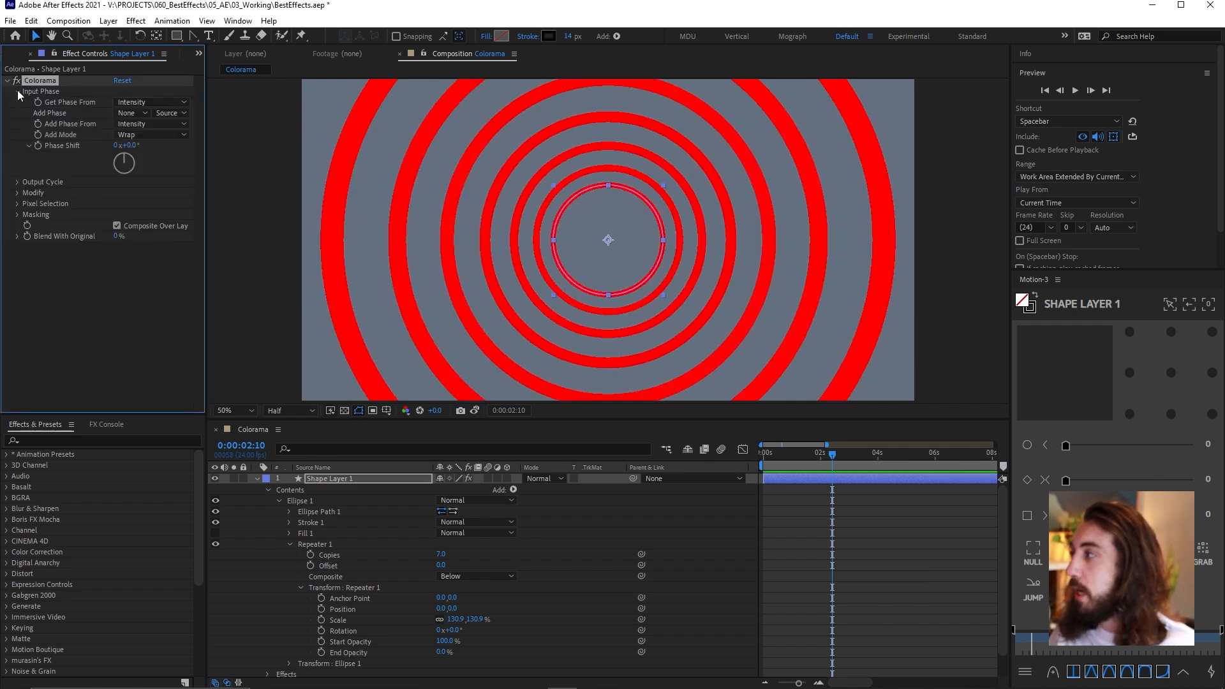
click(136, 101)
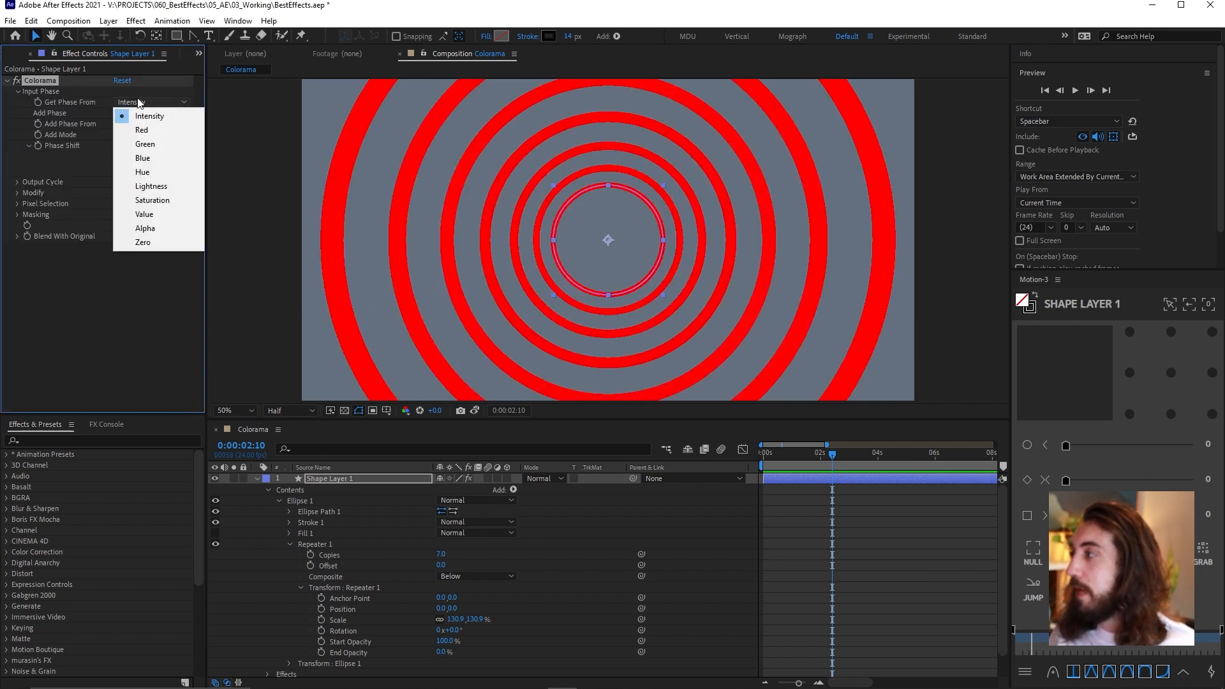
click(166, 227)
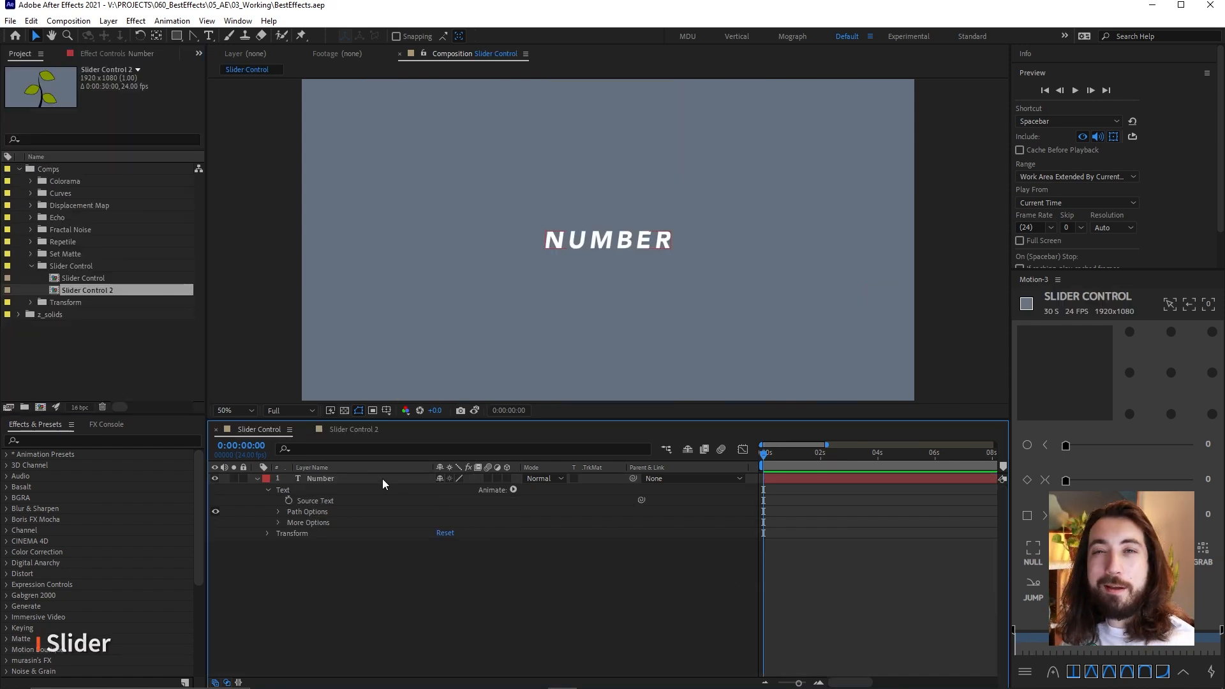
Show the Number layer's effect settings, look up the effects matching "control", and clear the search with Number selected
click(316, 480)
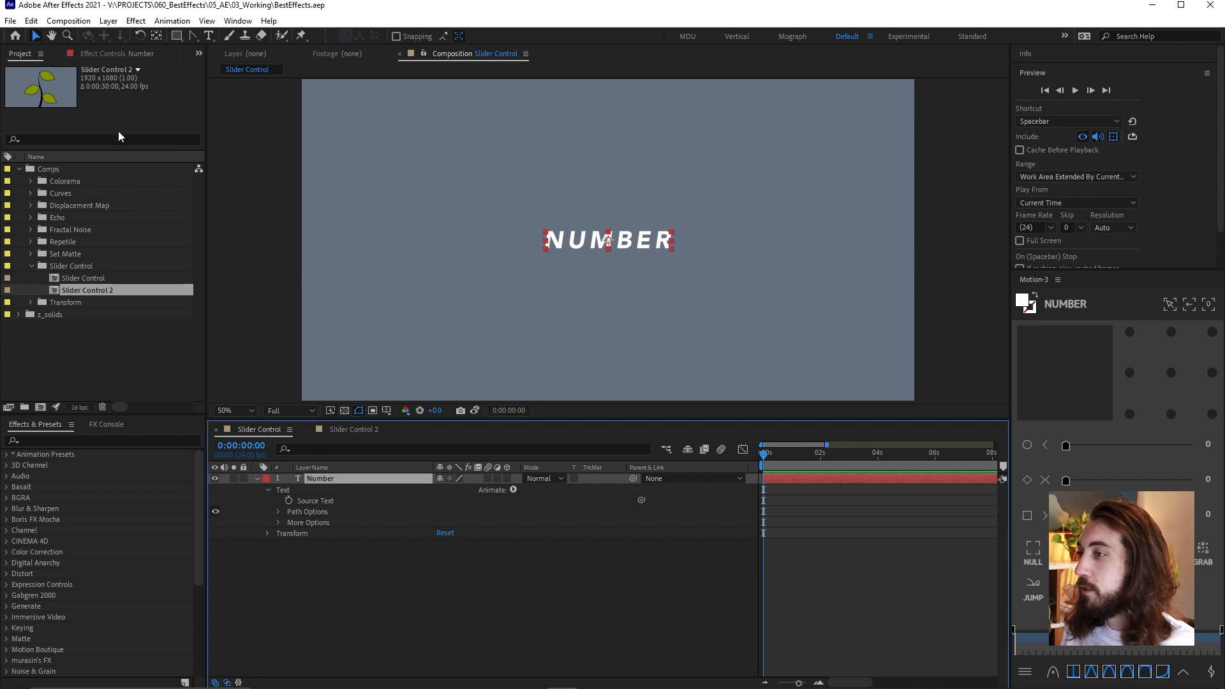
click(126, 55)
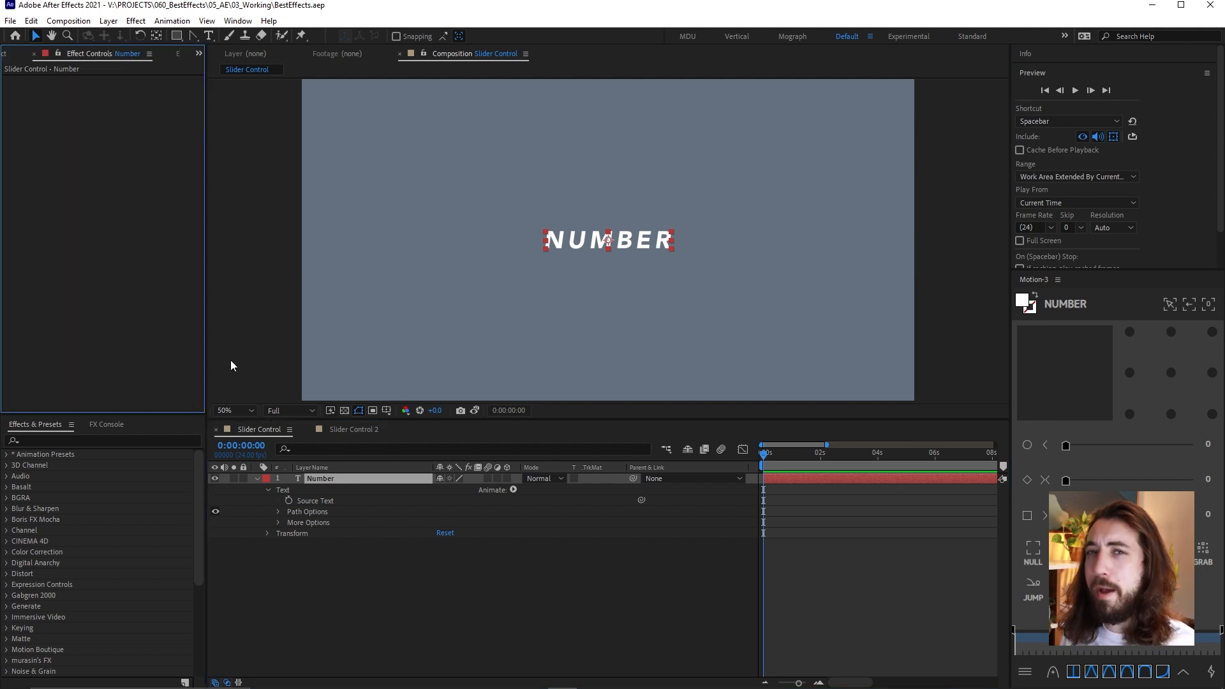
click(75, 441)
text(control)
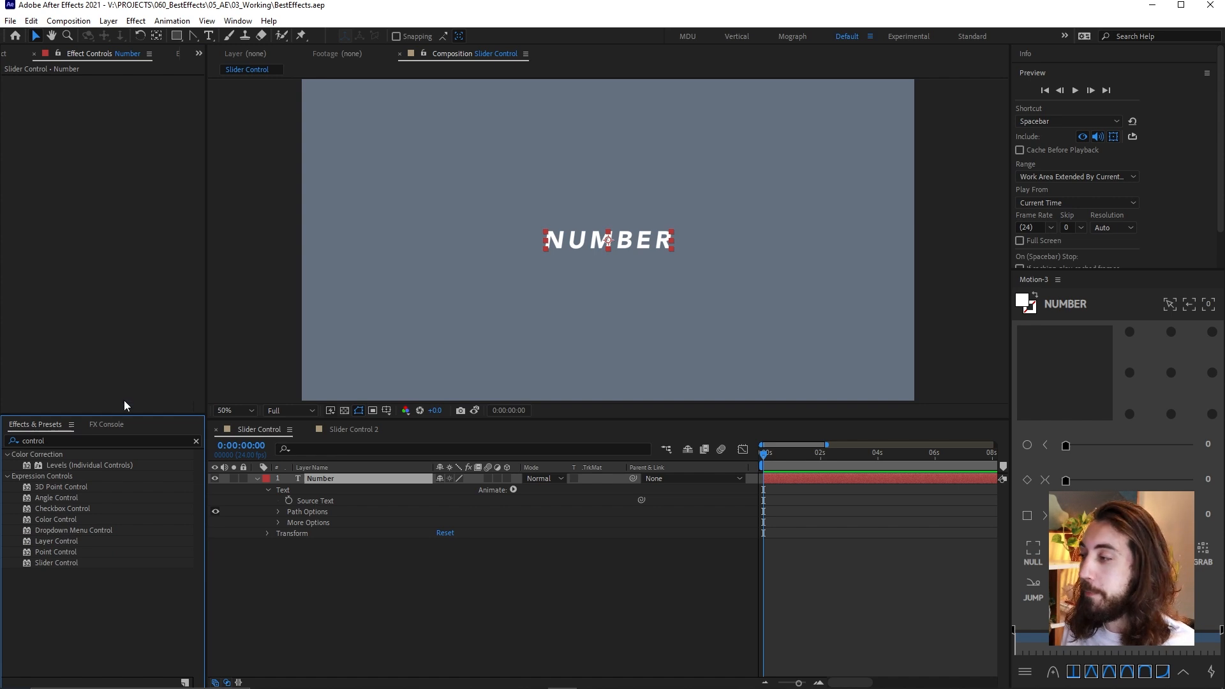
click(196, 442)
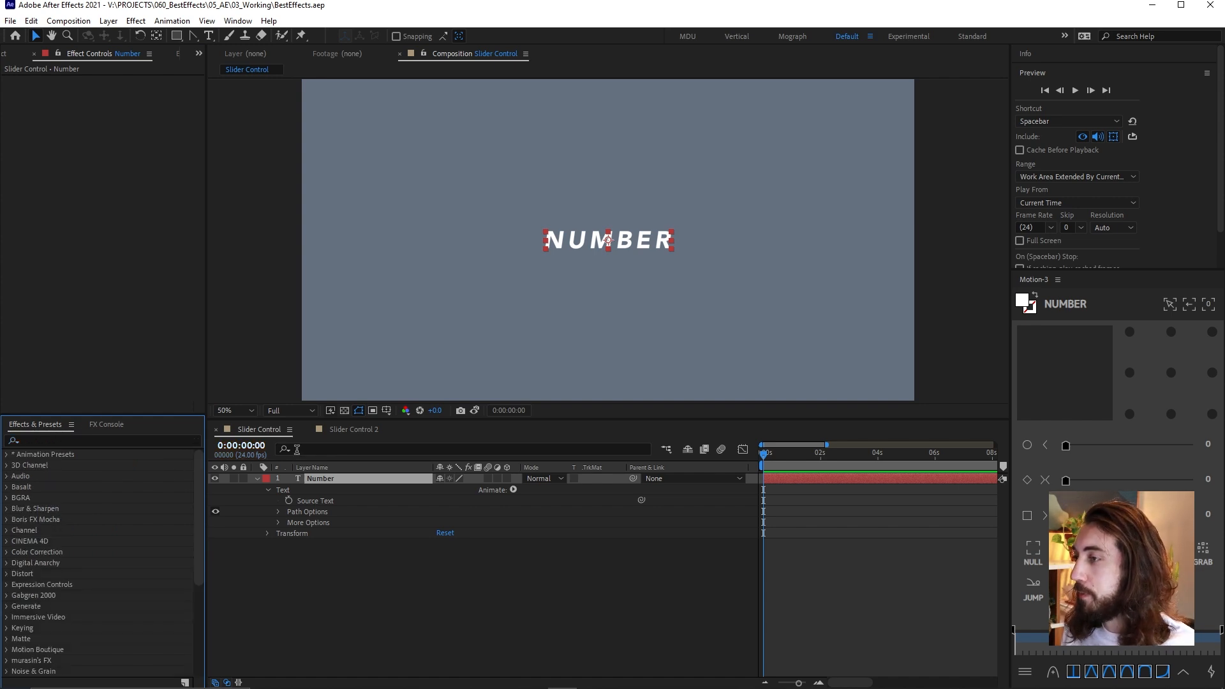
click(352, 483)
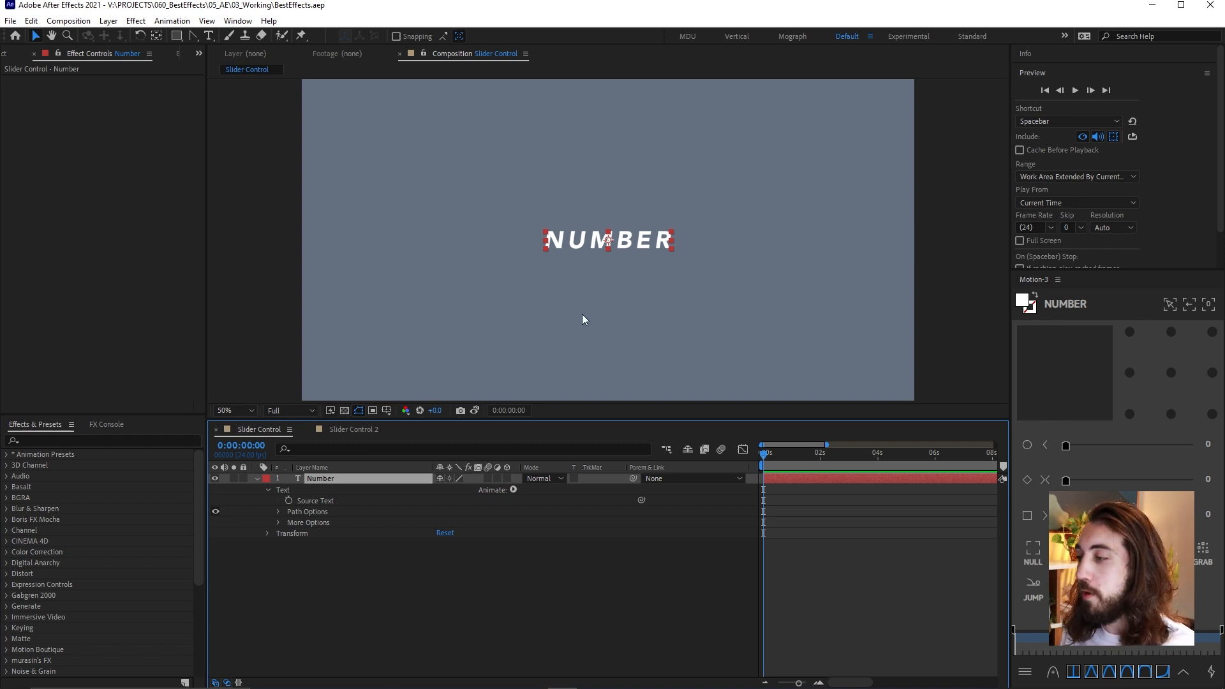
Apply the Slider Control effect to the Number text layer
click(617, 239)
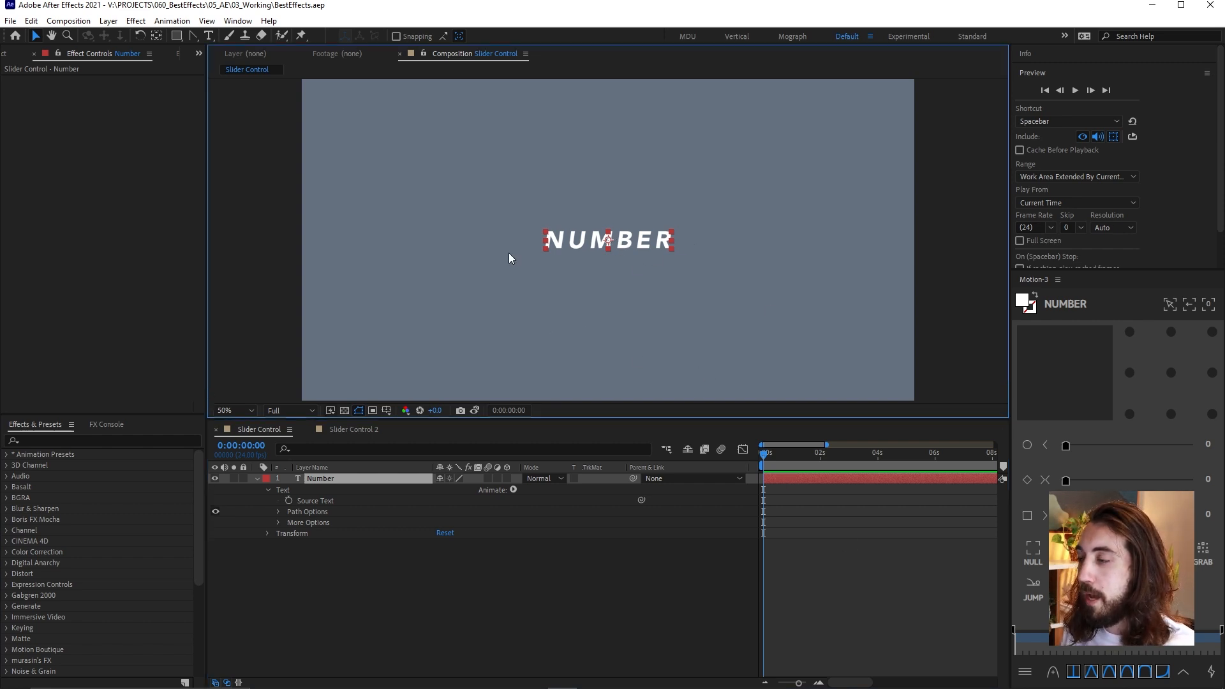
key(ctrl+space)
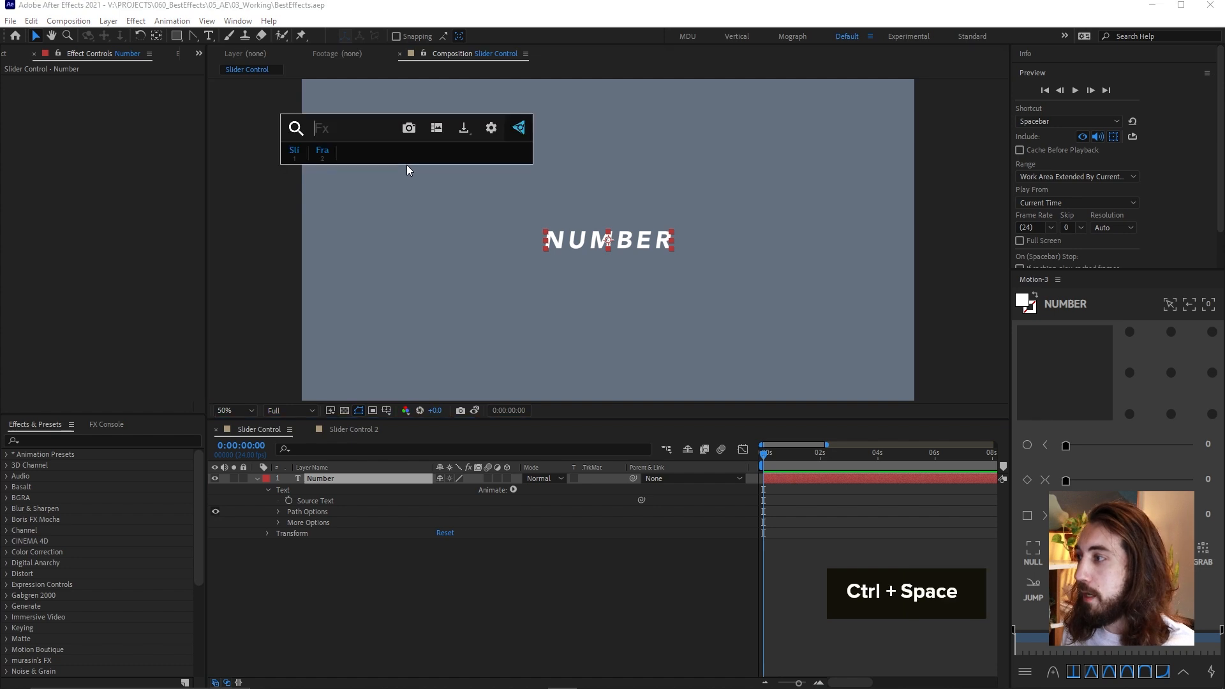
text(s)
key(BackSpace)
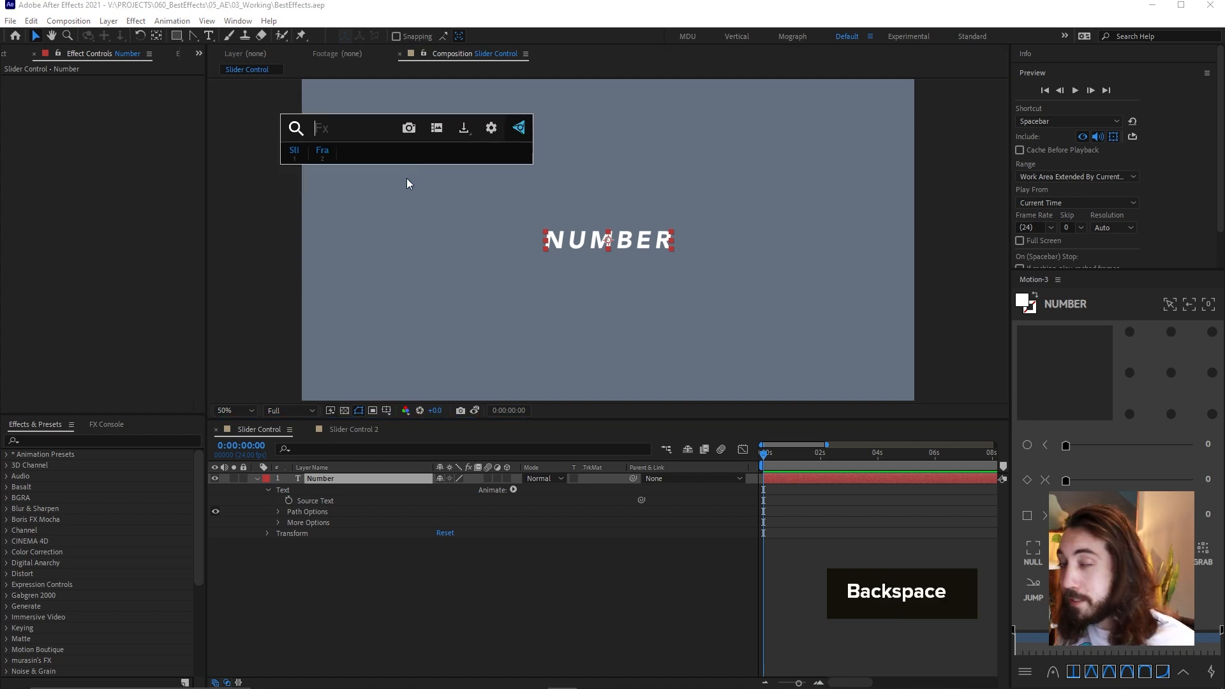
click(293, 153)
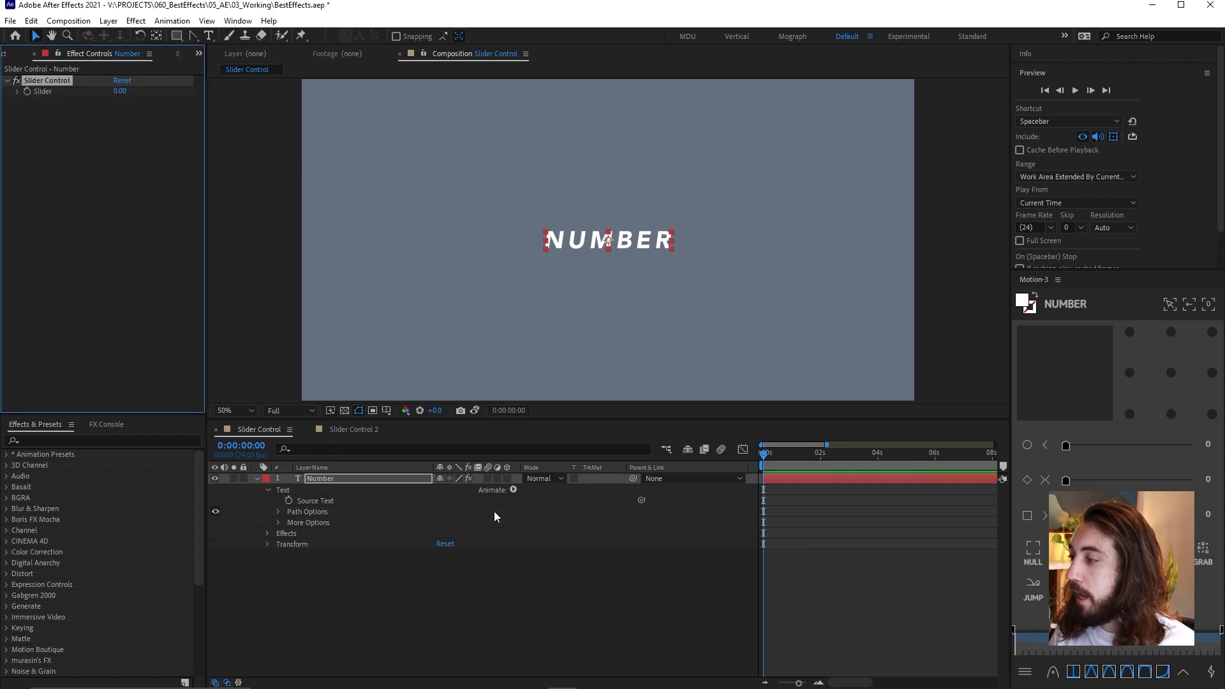
Try changing the Slider value of the Number layer's Slider Control and undo the change
click(325, 502)
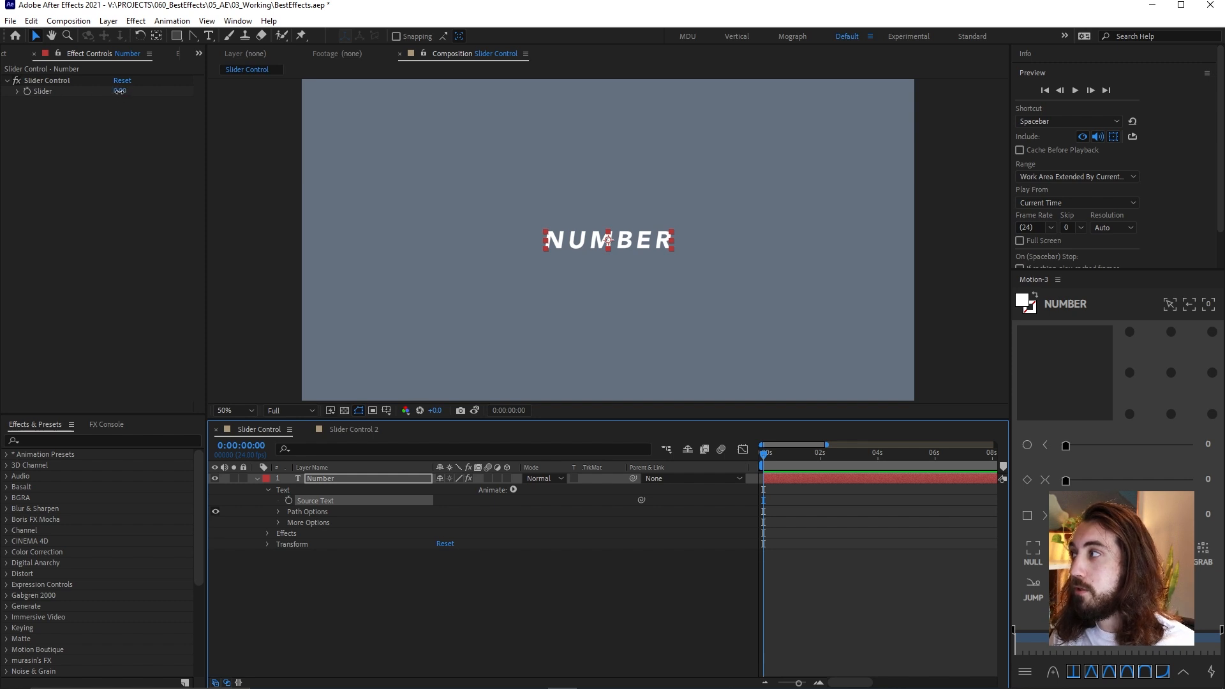
drag(120, 91, 146, 94)
key(ctrl+z)
key(ctrl+z)
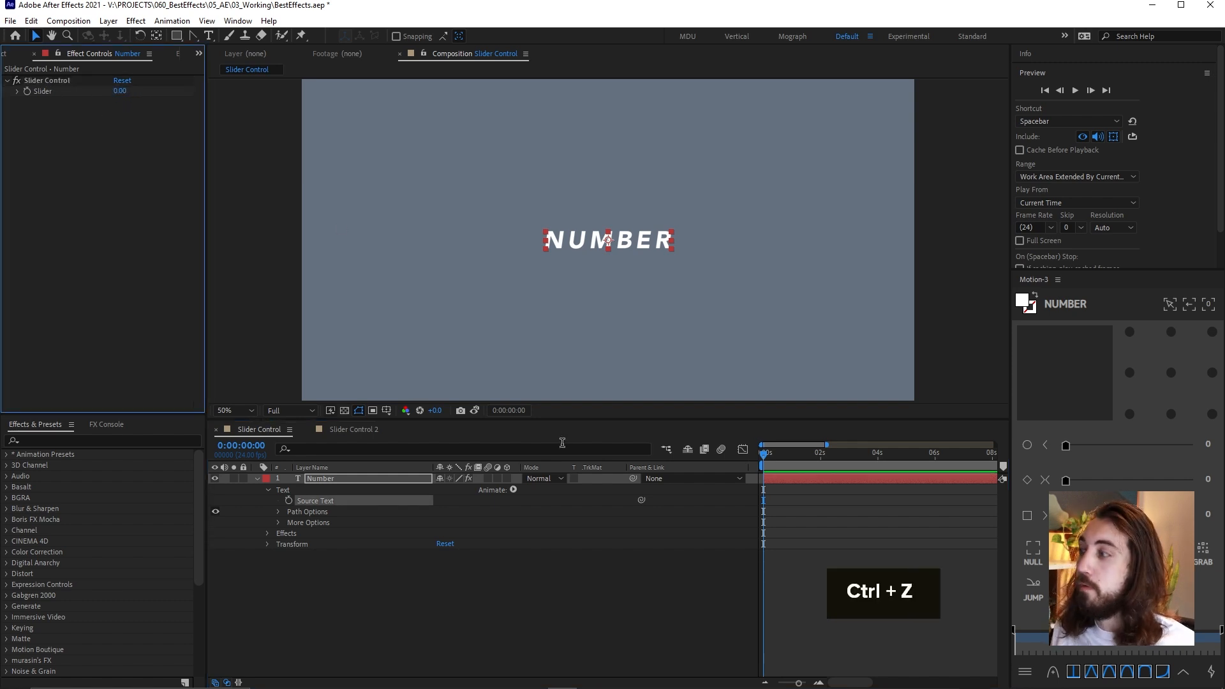
Link the Number layer's Source Text to its Slider and set the Slider to 160
drag(641, 501, 250, 110)
click(130, 169)
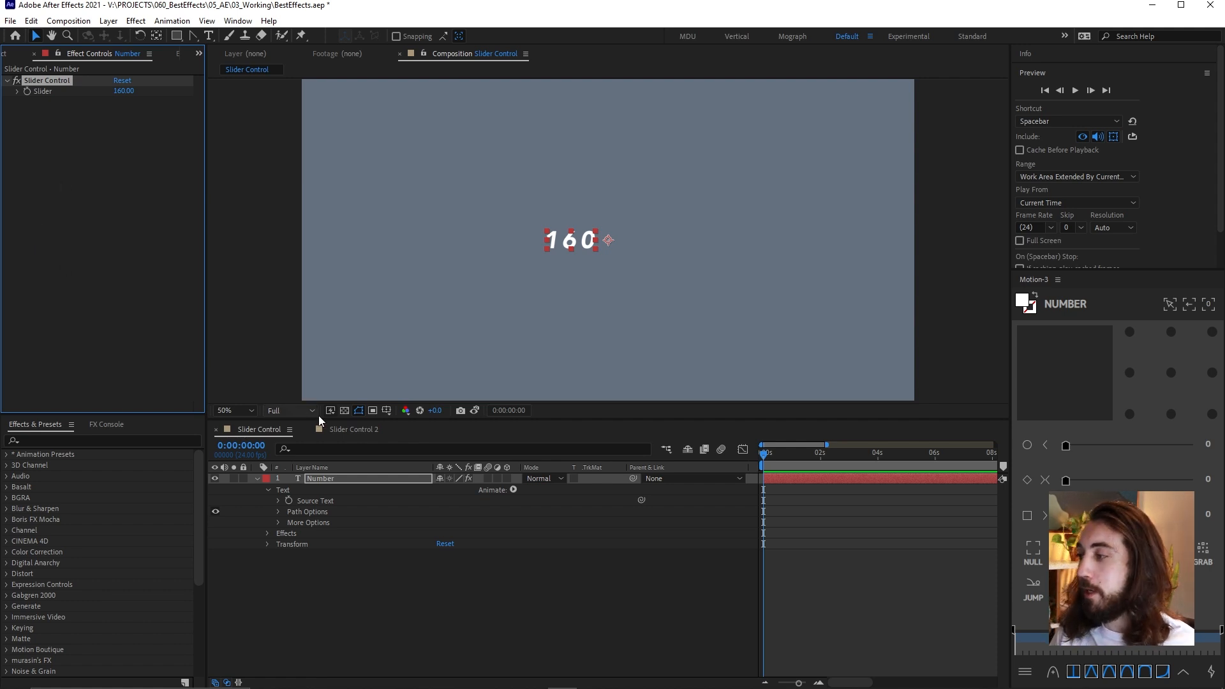
Switch to the Slider Control 2 composition and preview the motion of the three leaves
click(353, 431)
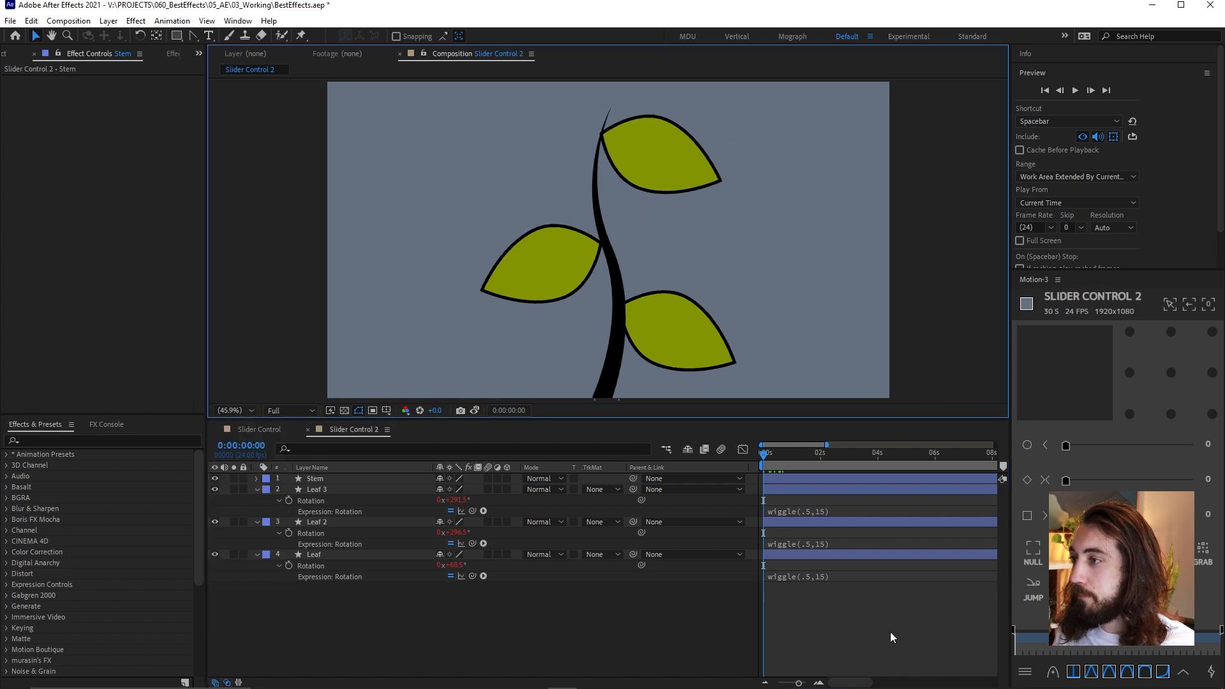
key(space)
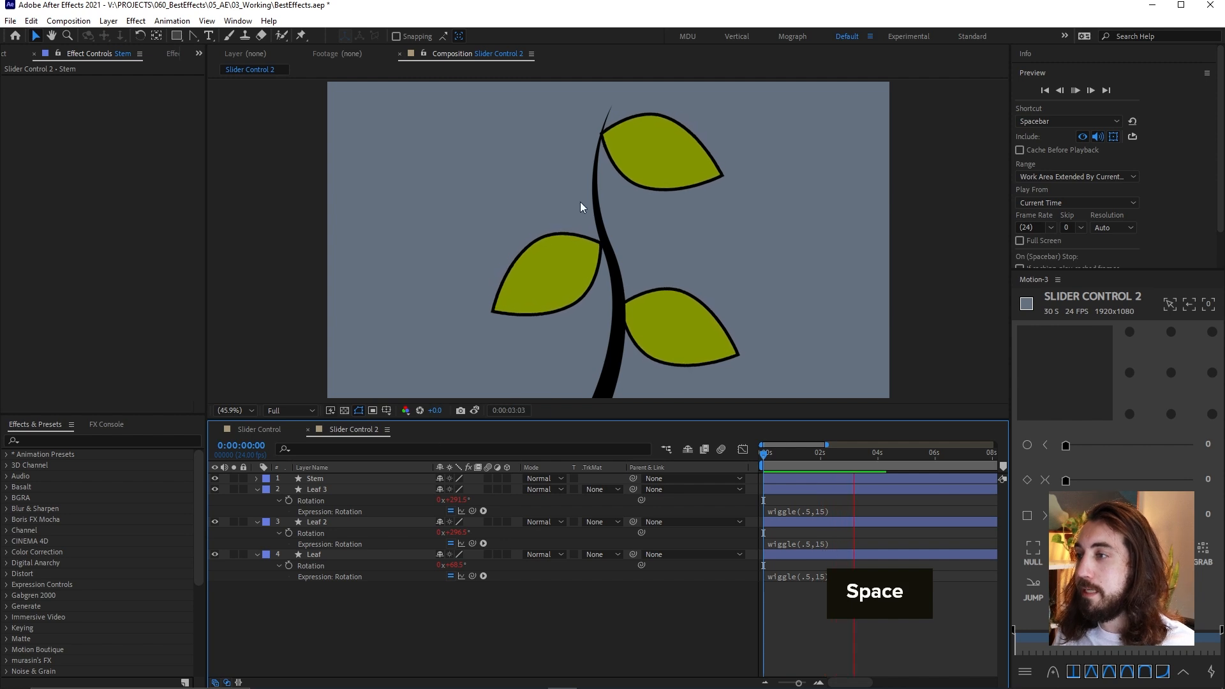
click(802, 514)
click(827, 626)
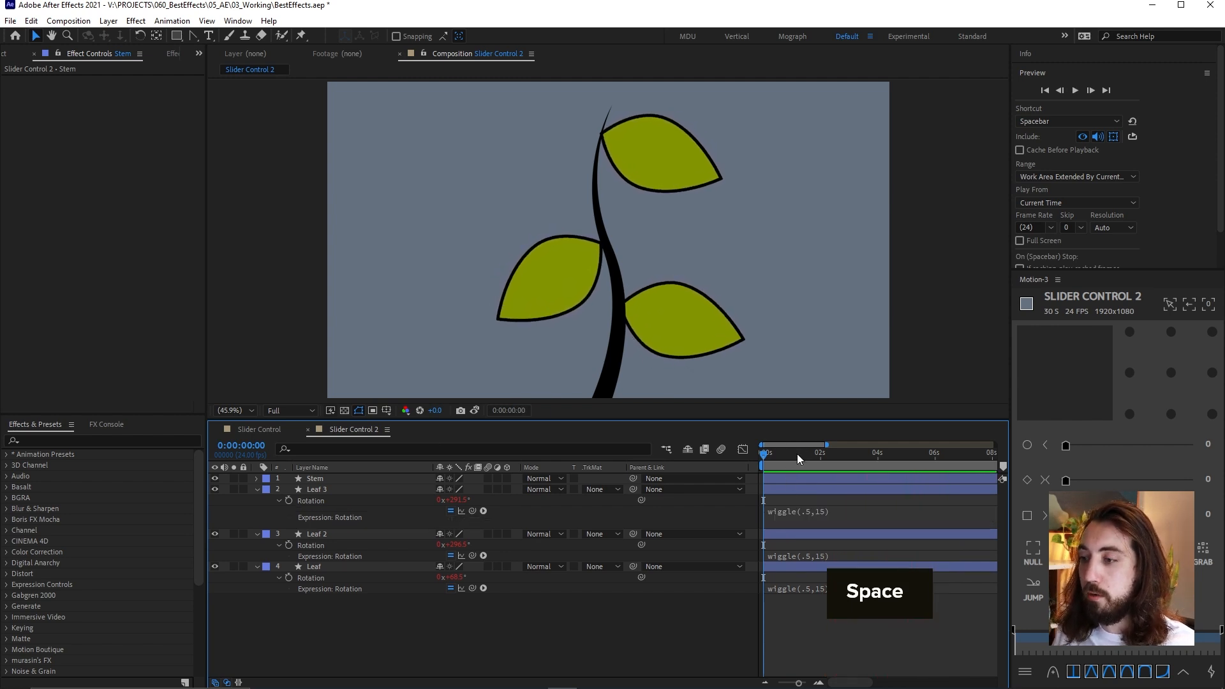
drag(796, 454, 806, 486)
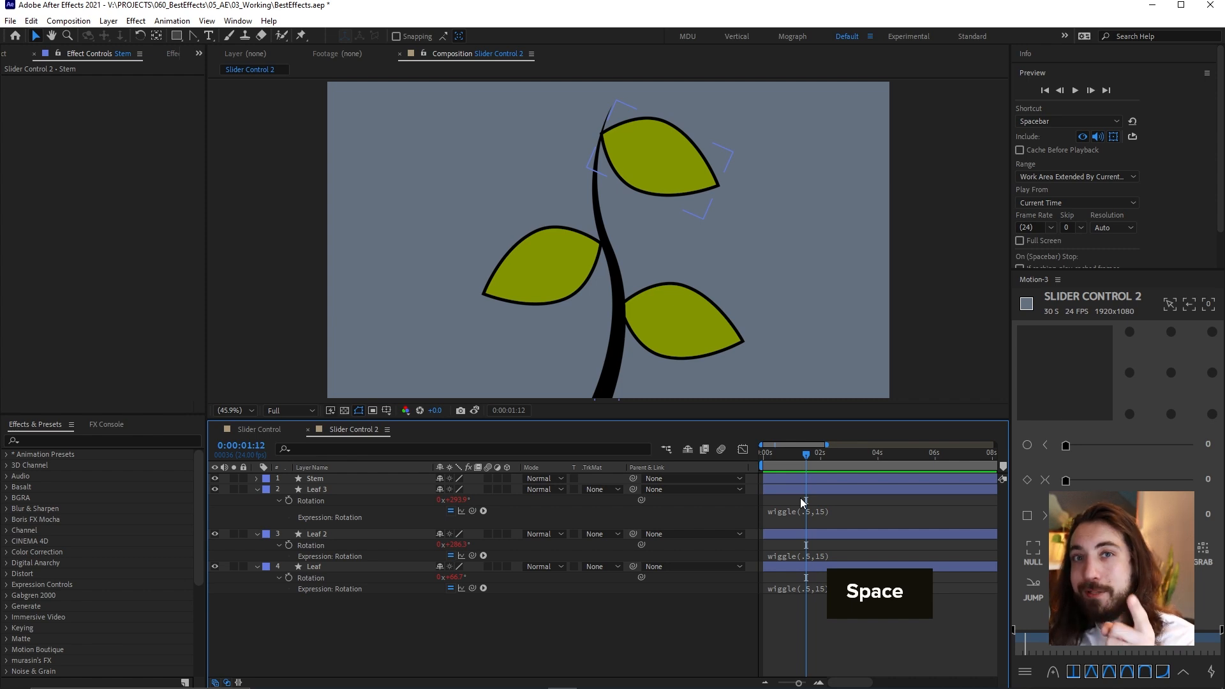
Examine the wiggle expressions on the Rotation of the leaf layers and how the leaves move at different times
click(834, 509)
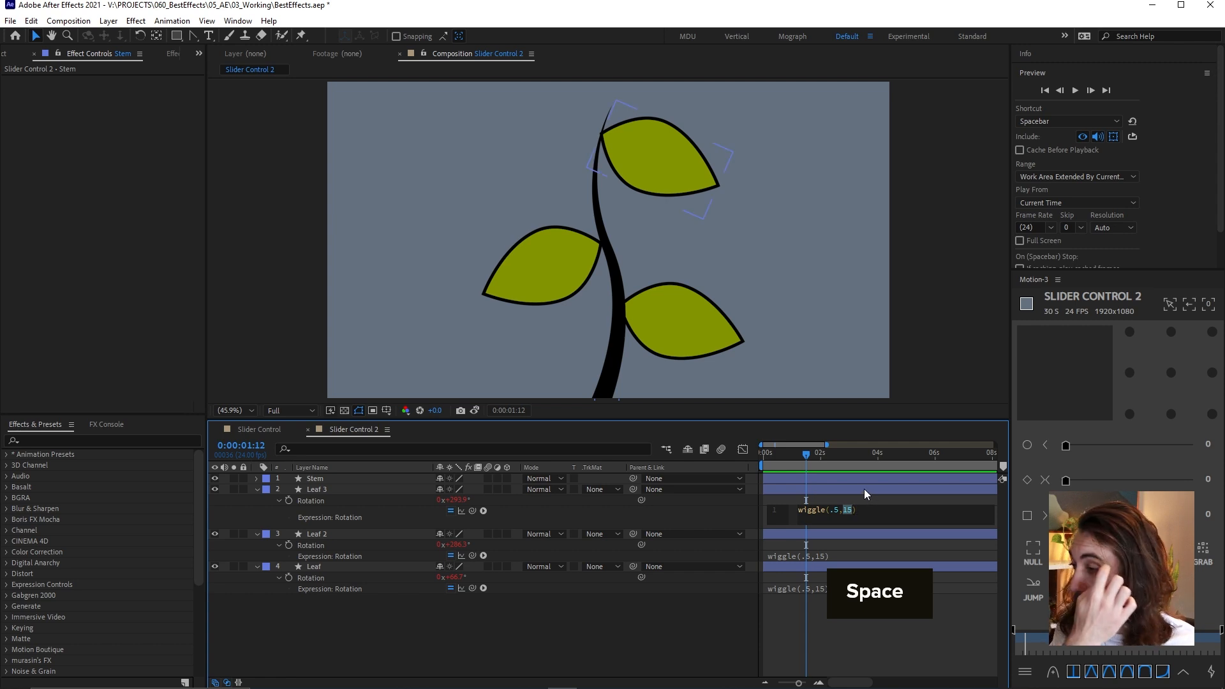
click(826, 458)
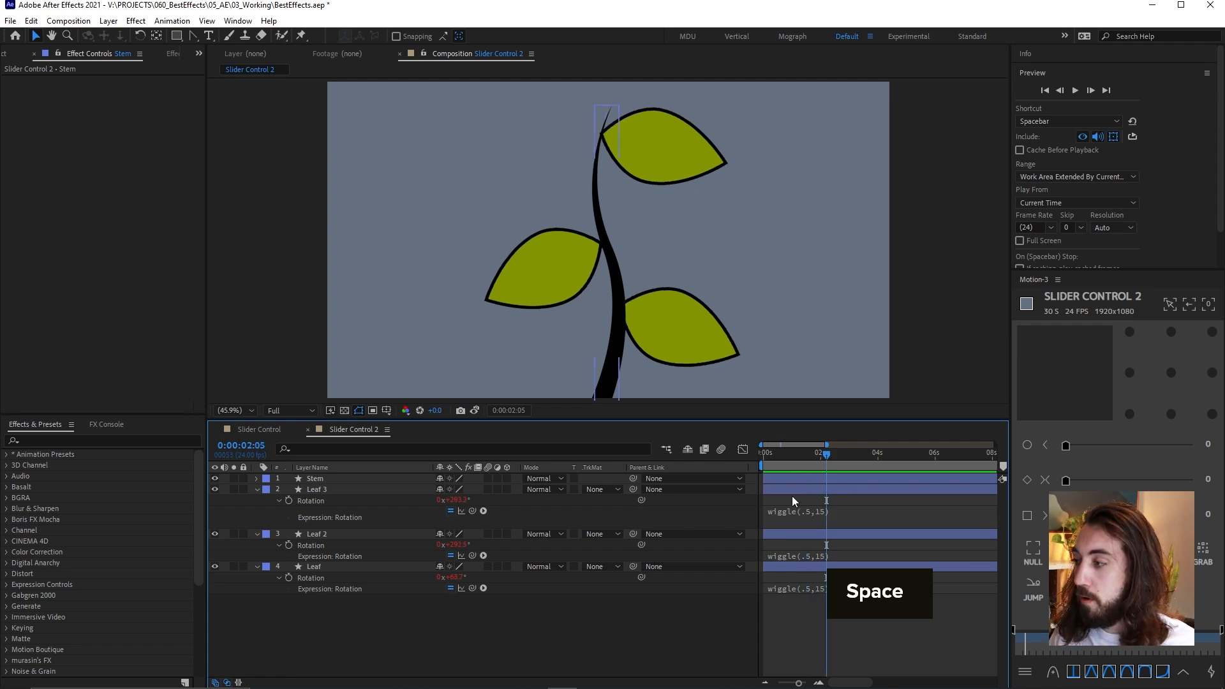
click(813, 509)
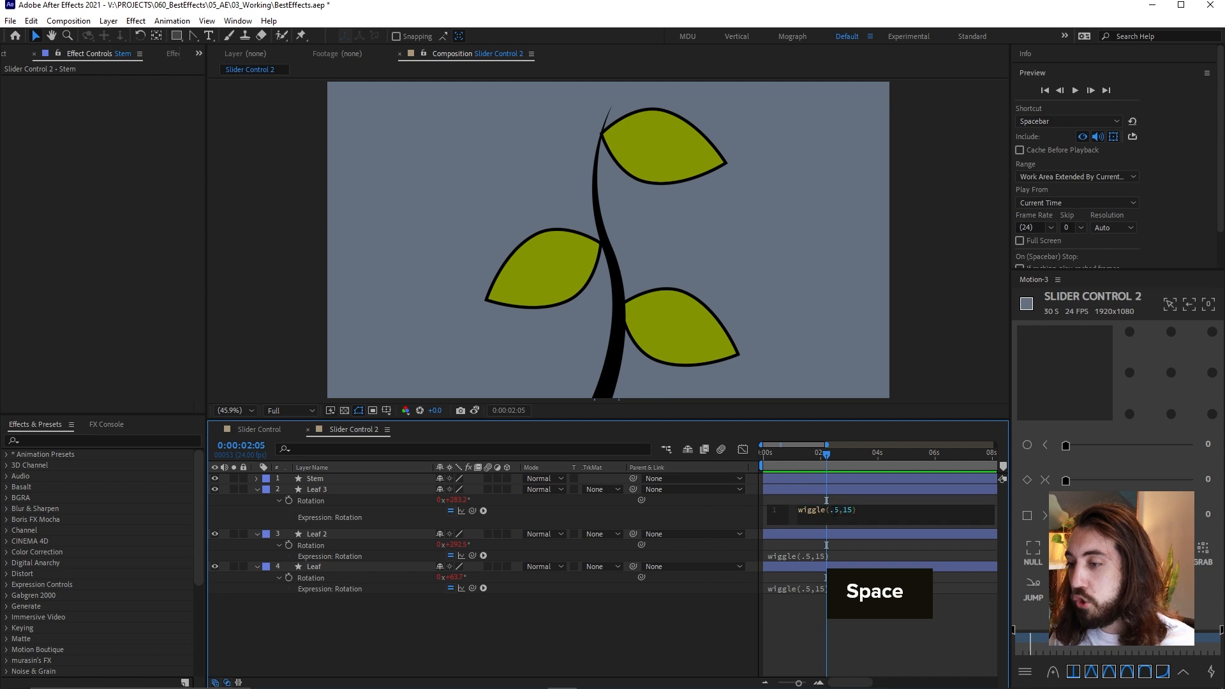
click(814, 599)
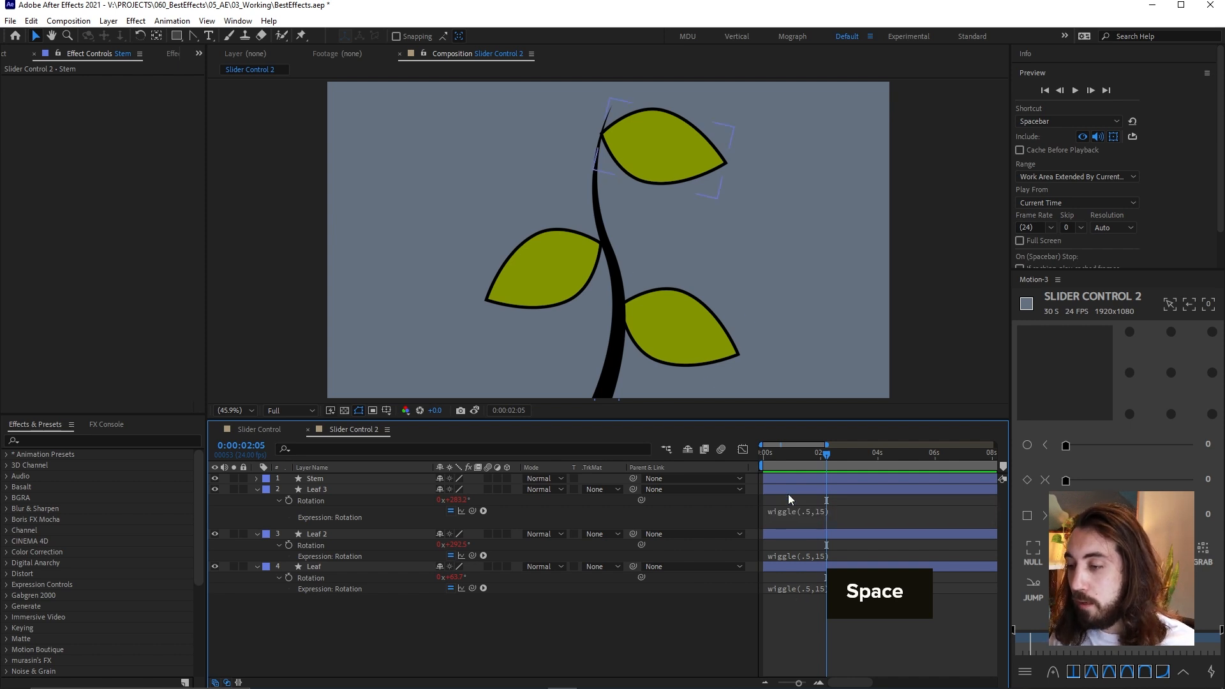
click(812, 510)
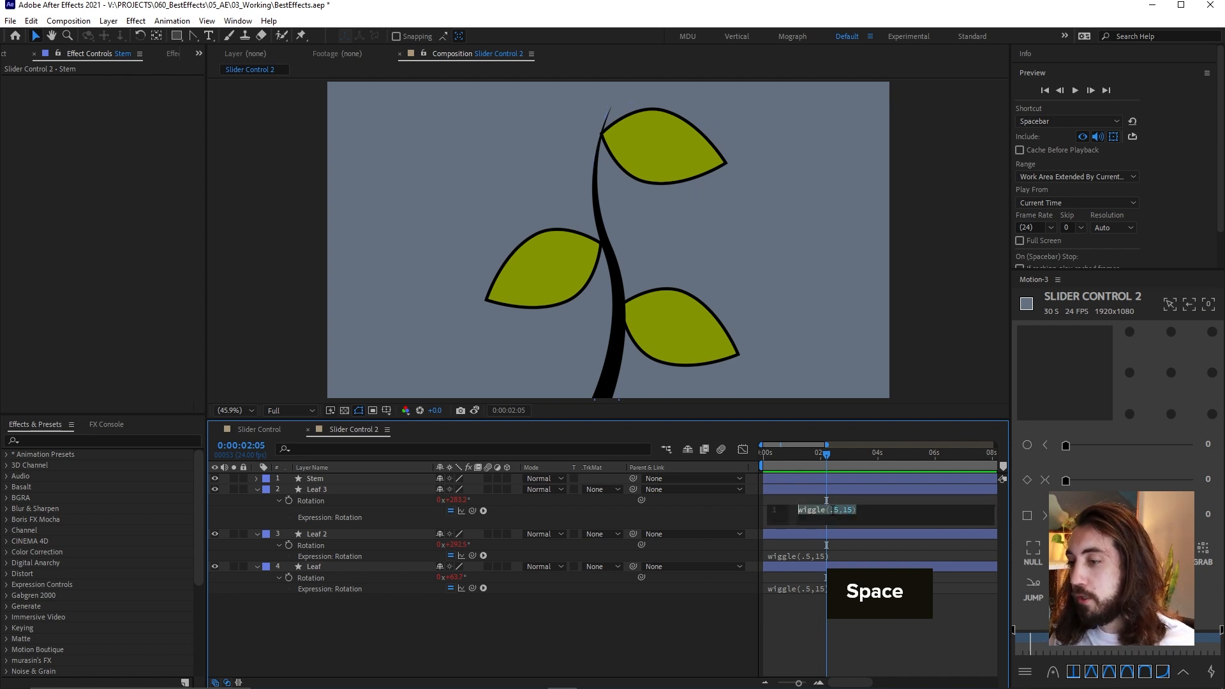
click(813, 556)
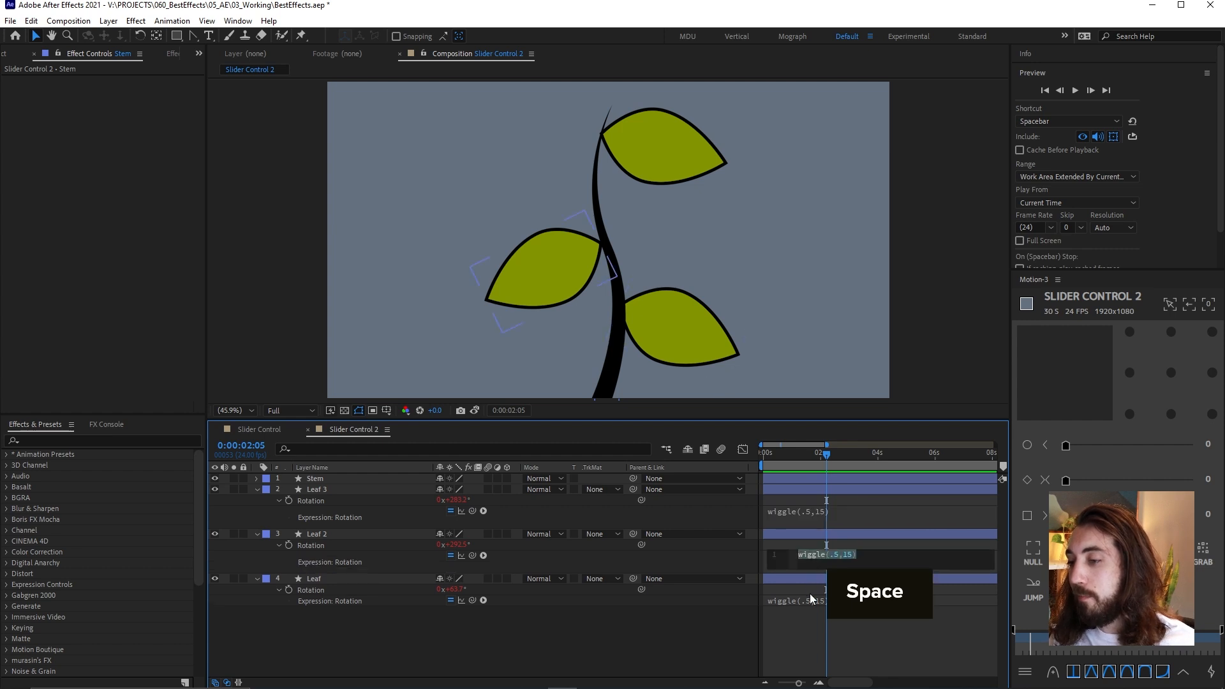
click(809, 617)
drag(810, 450, 804, 466)
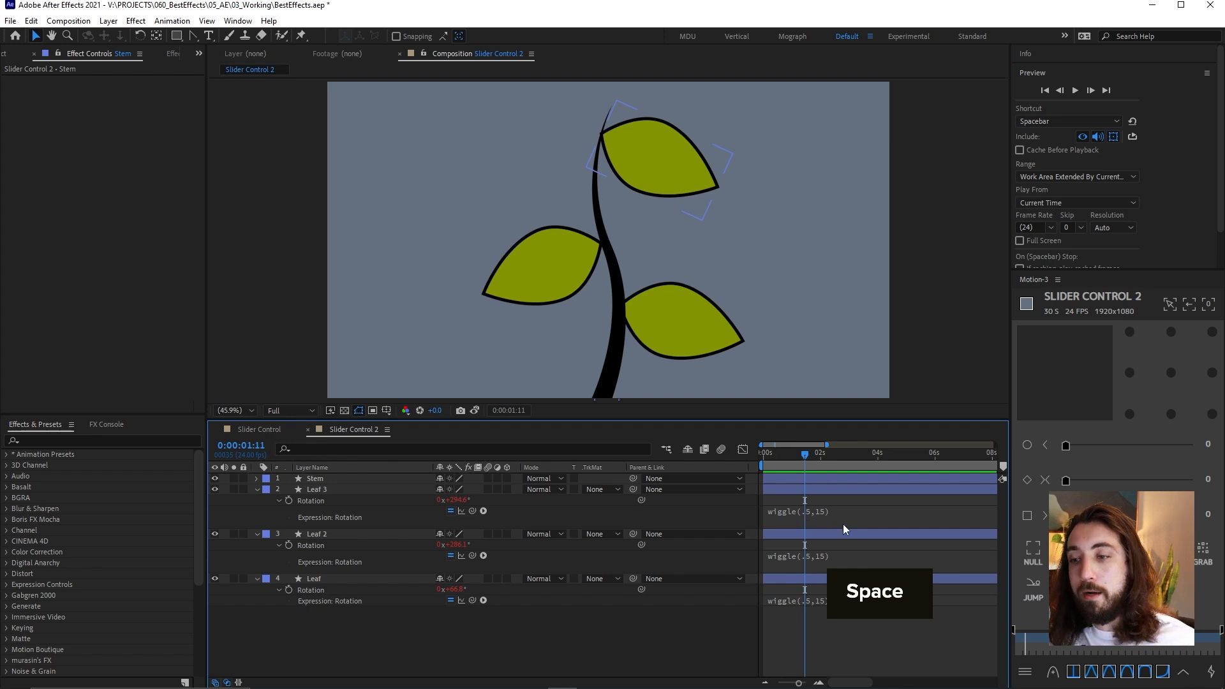
Add a standard null object to the composition, undoing the null first made with the Motion script
click(1030, 549)
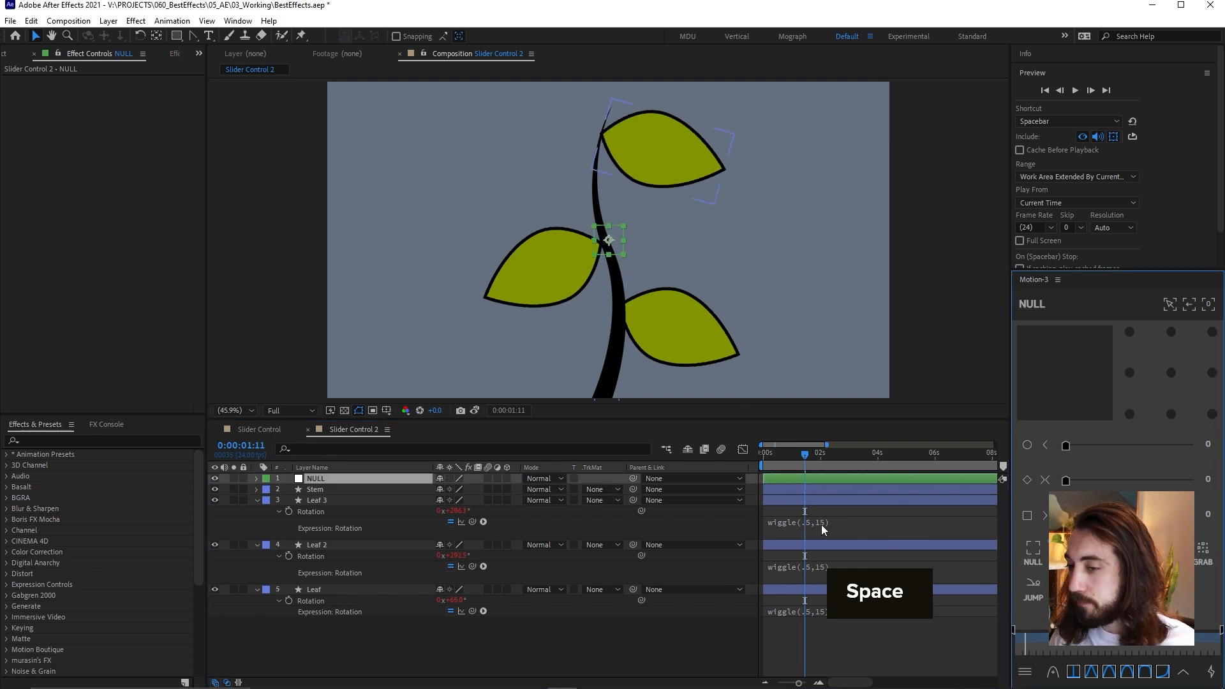
key(ctrl+z)
right_click(789, 627)
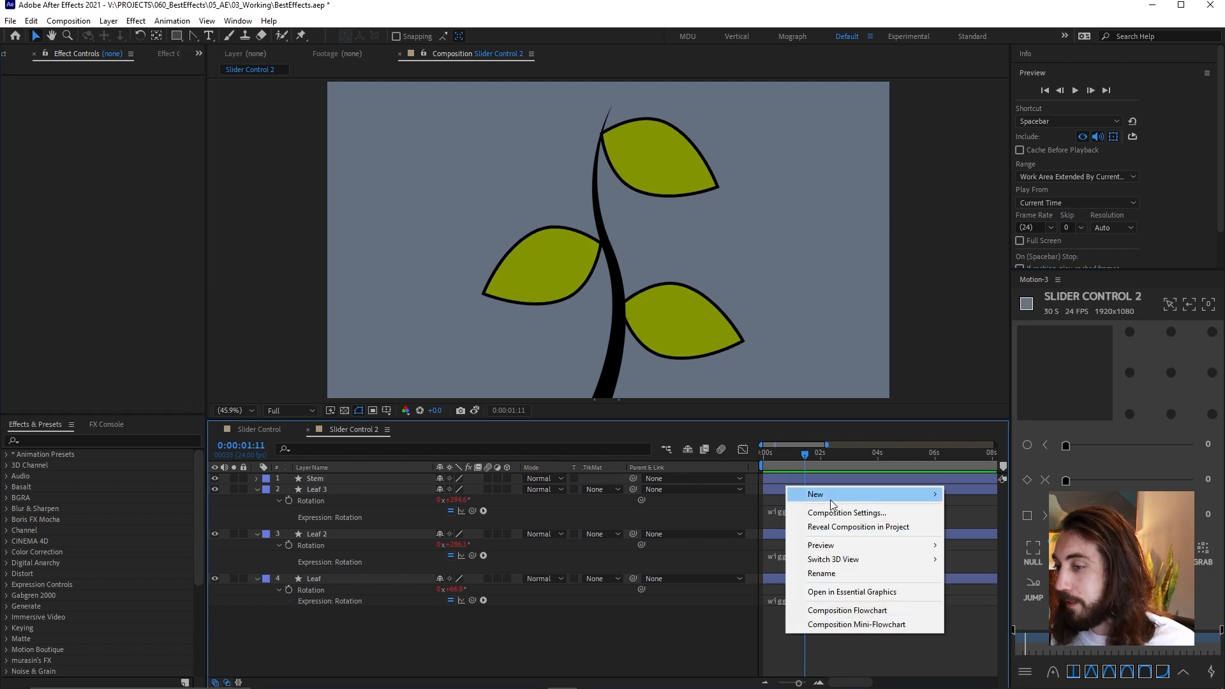
mouse_move(830, 500)
click(1017, 566)
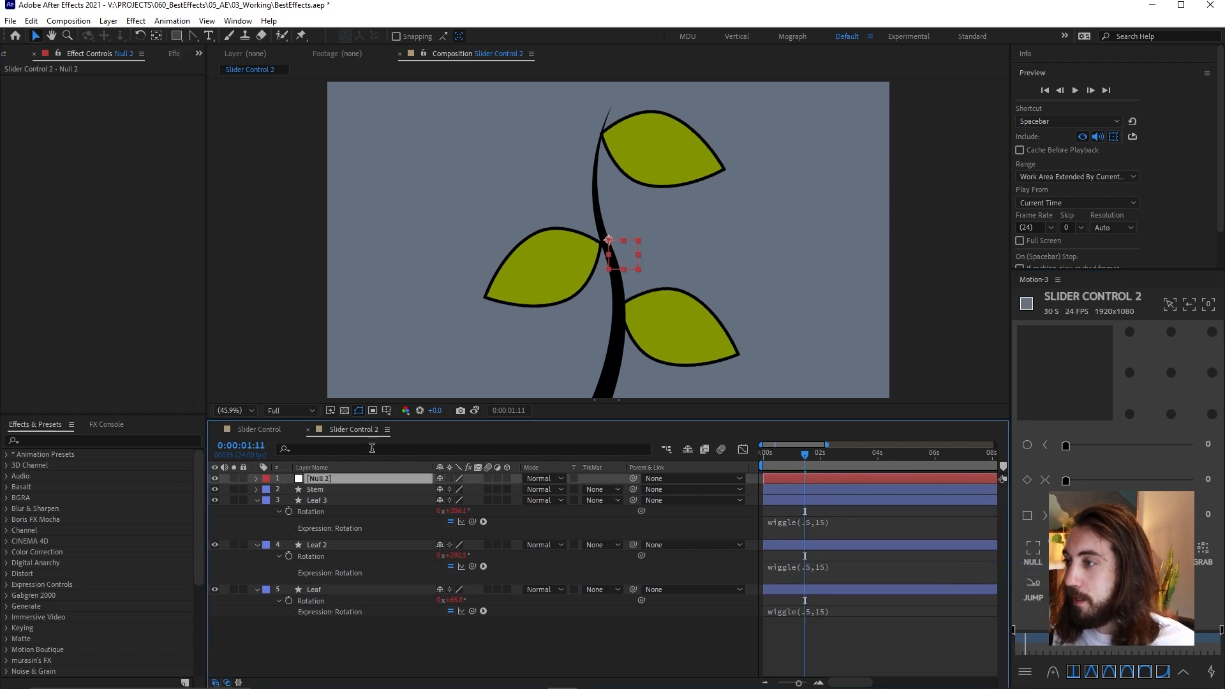
Apply a Slider Control effect to the null layer and duplicate it
key(Caps_Lock)
key(ctrl+space)
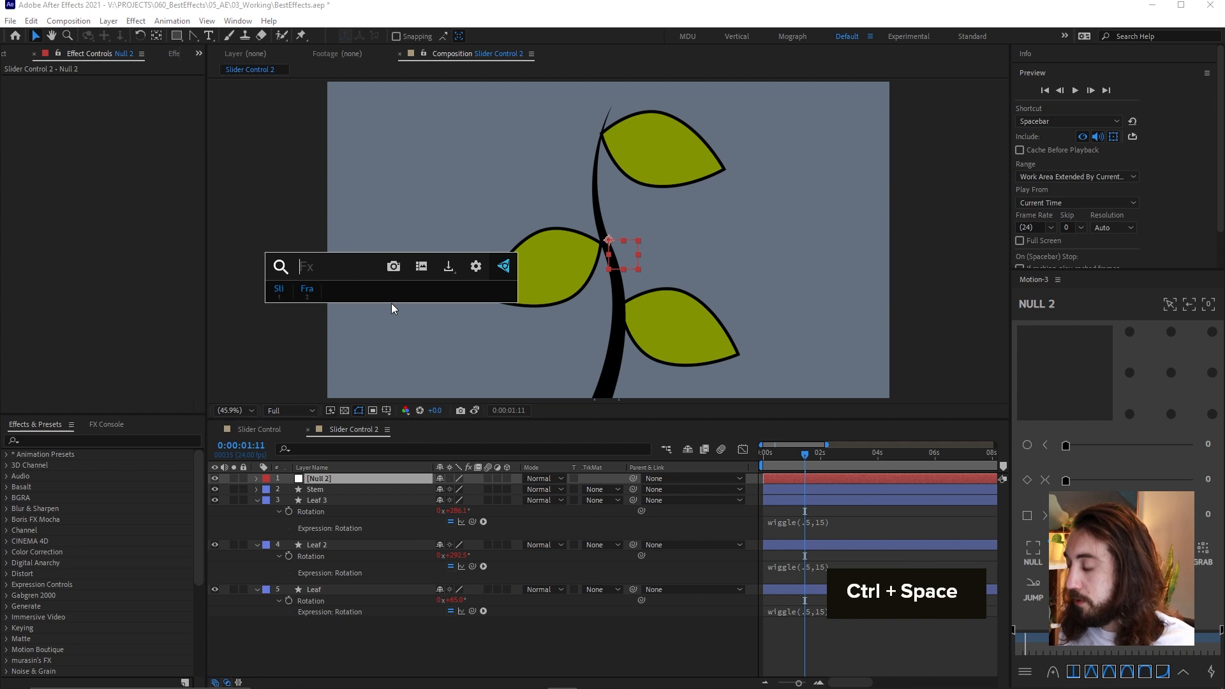
click(281, 295)
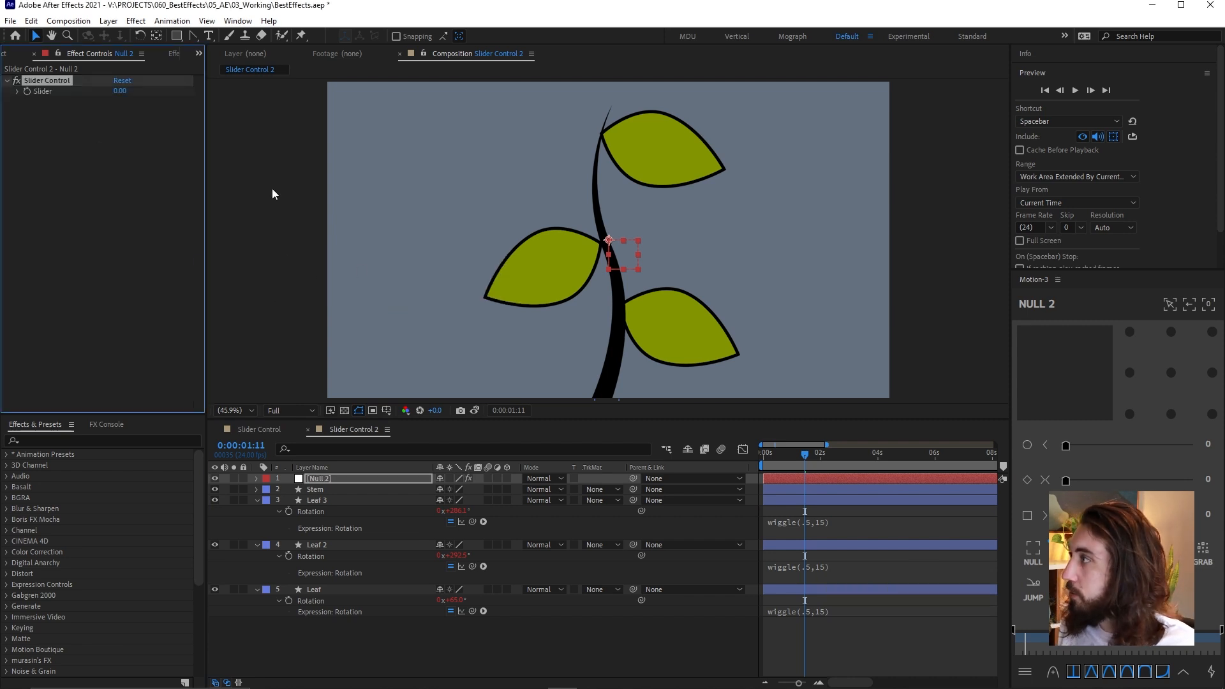
key(ctrl+d)
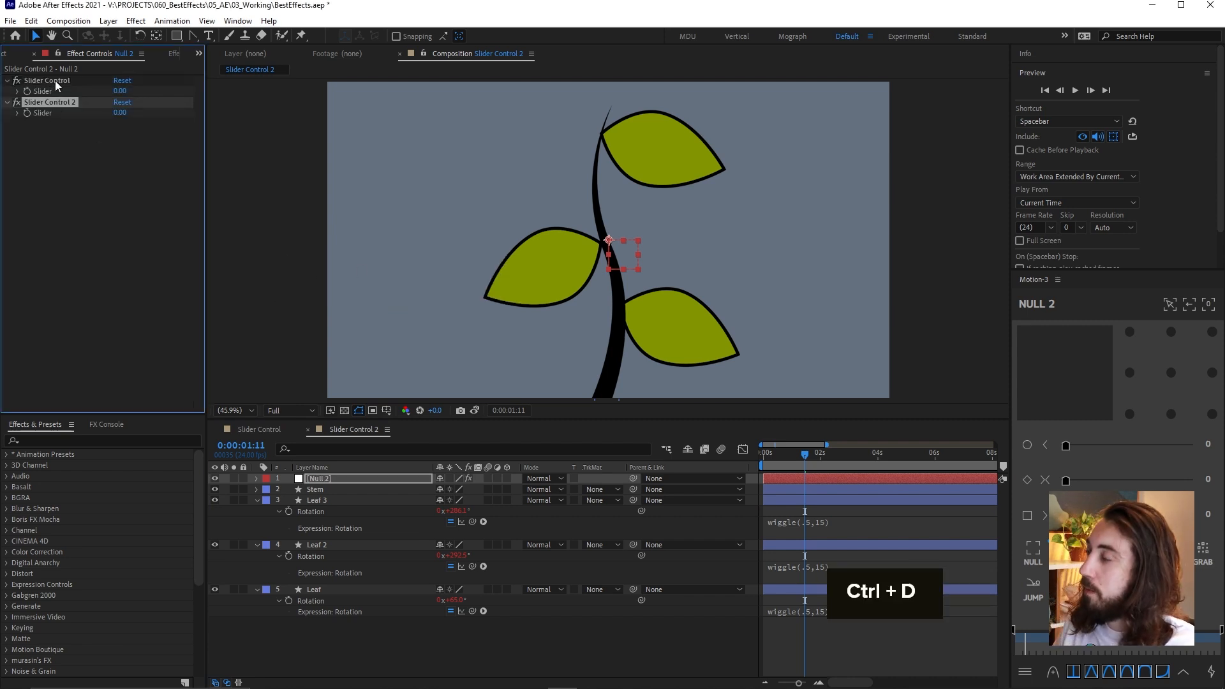
Rename the null's first slider effect as frequency and the second one as amplitude
click(839, 522)
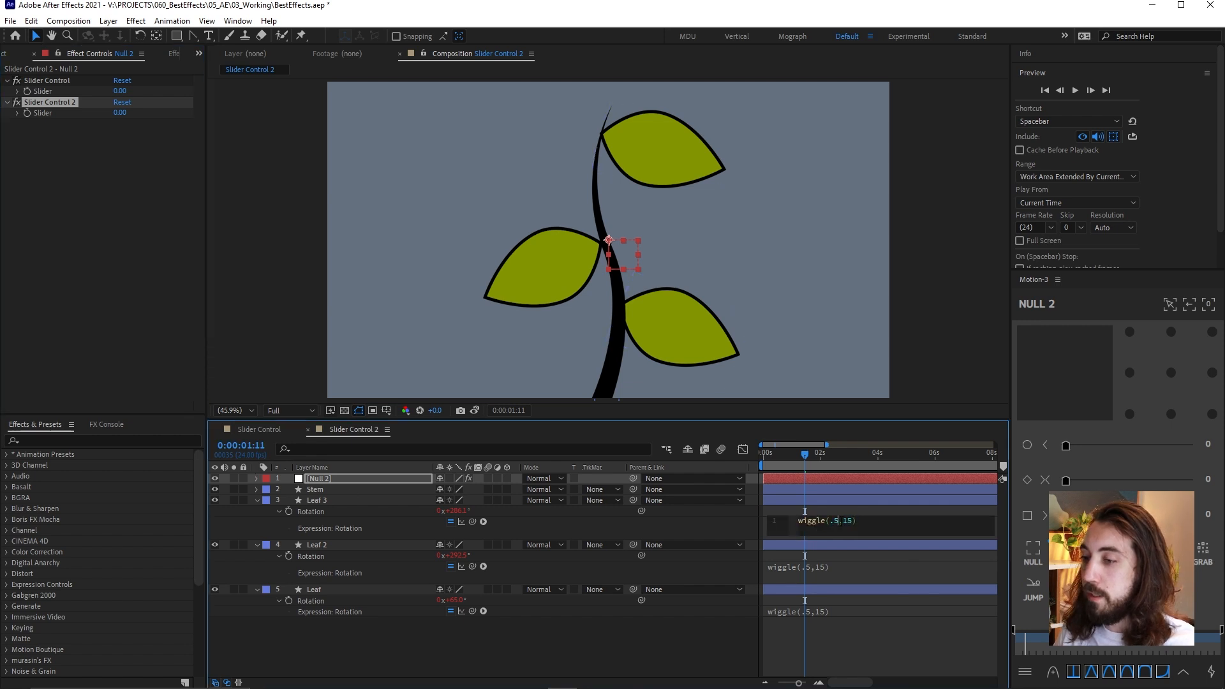
click(54, 81)
key(Return)
text(f)
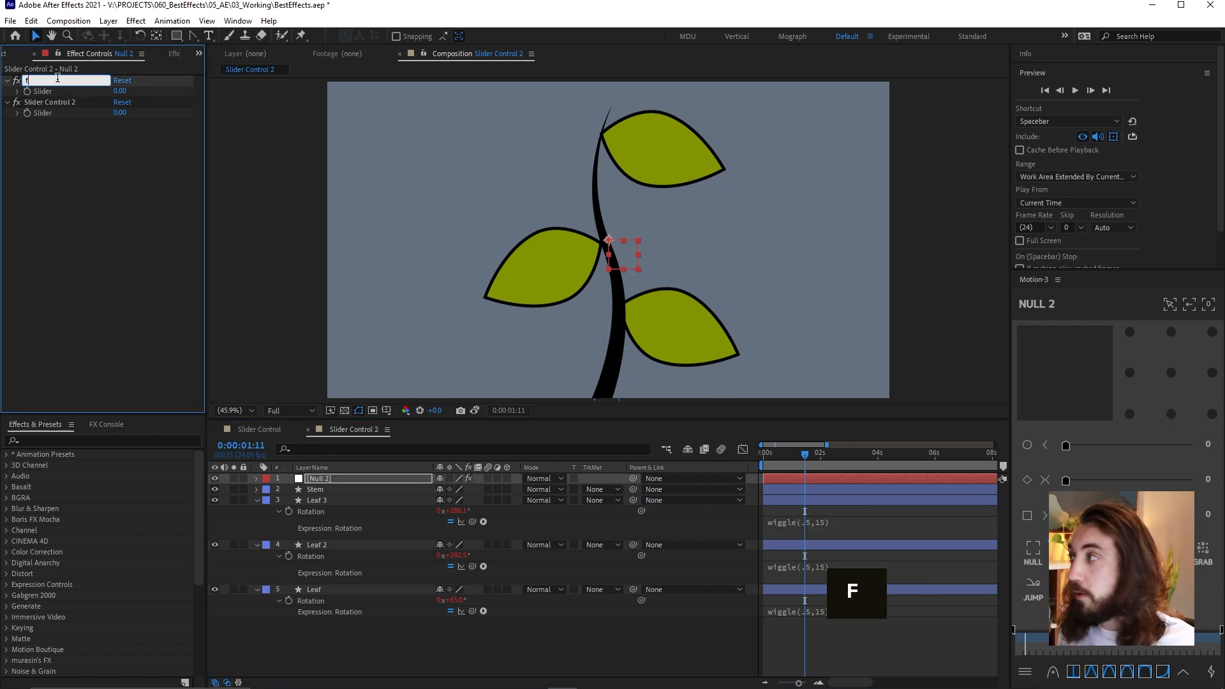
text(requenc)
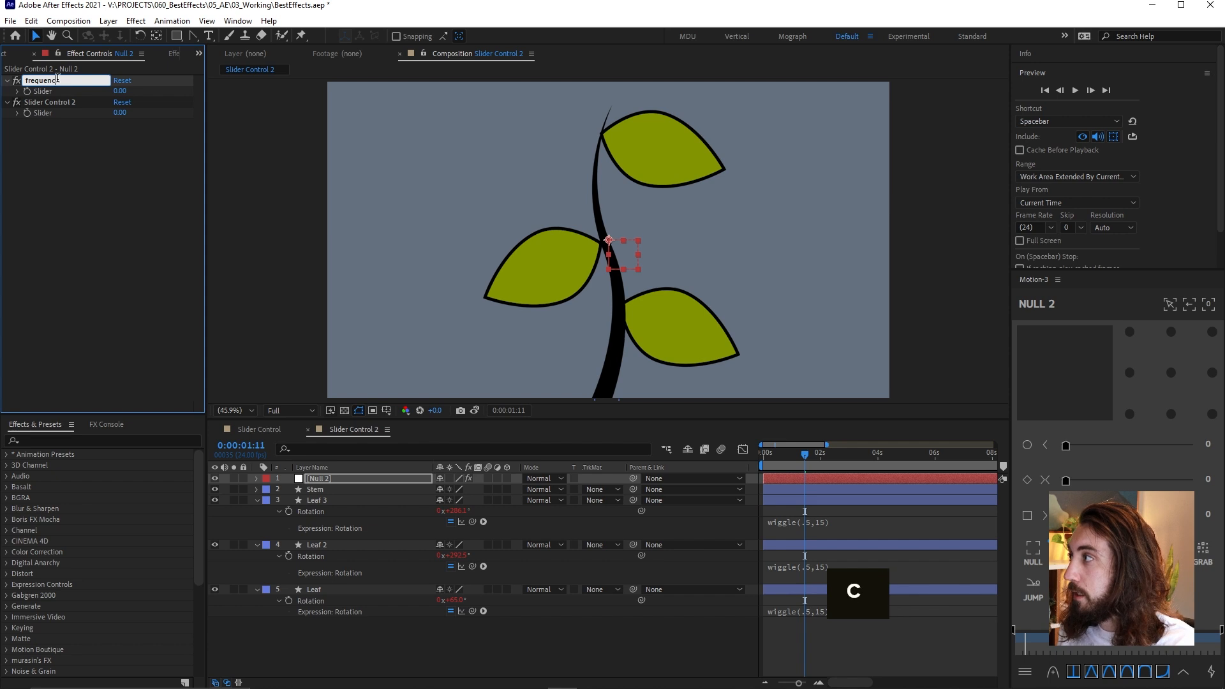
text(y)
key(Return)
click(70, 102)
key(Return)
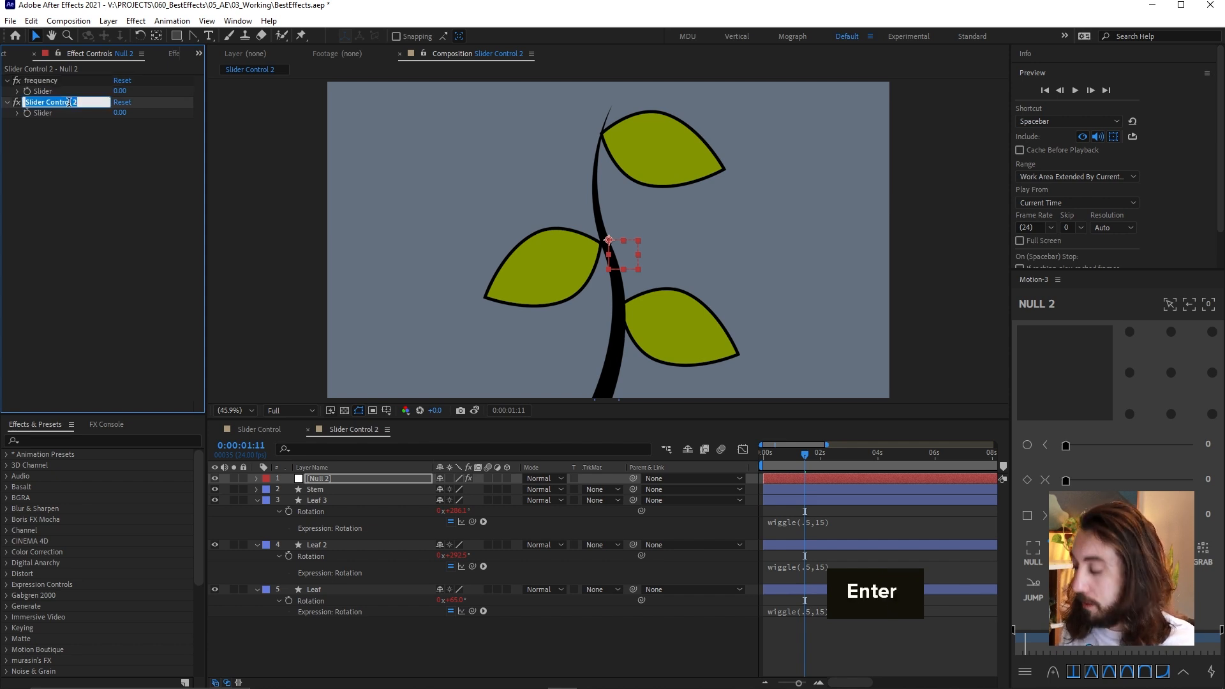
text(amplitude)
key(Return)
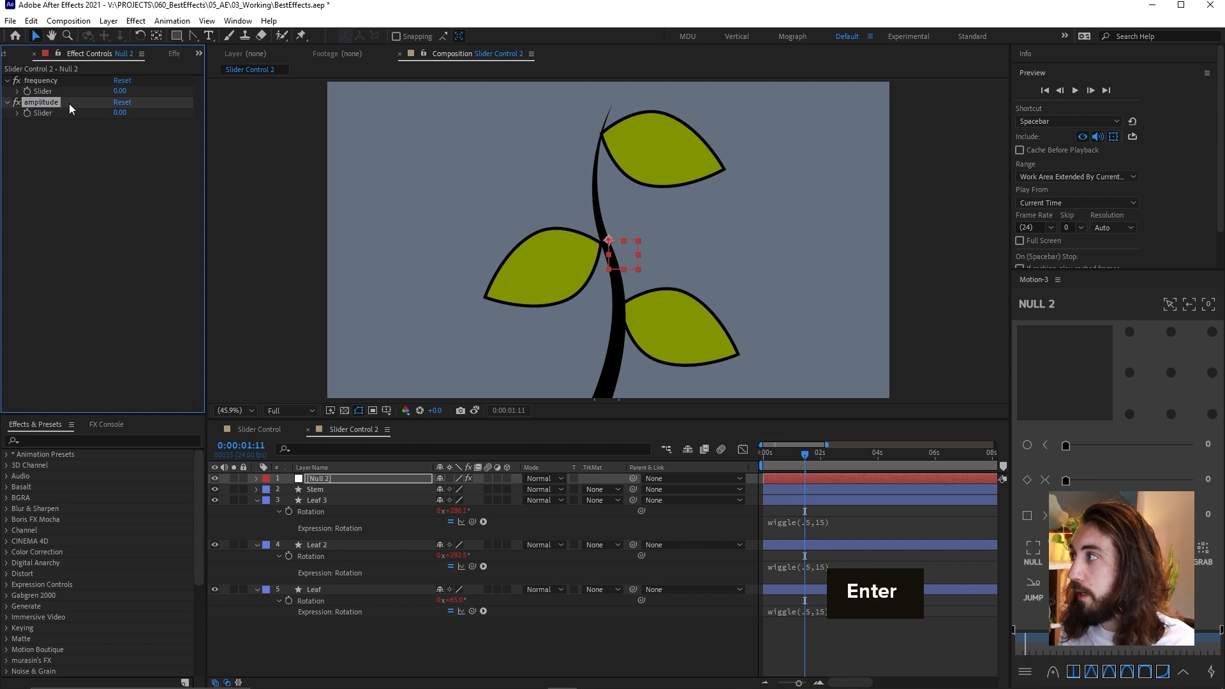
Replace the .5 and 15 in Leaf 3's Rotation wiggle expression with links to the null's frequency and amplitude sliders
click(814, 522)
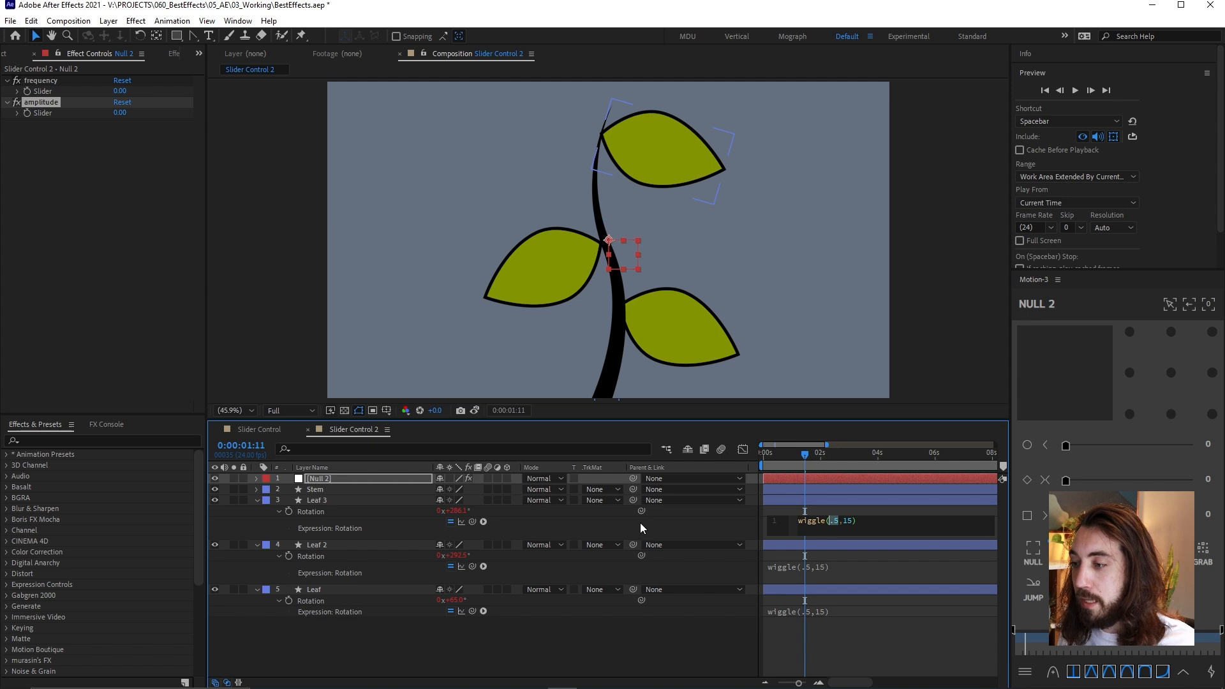
drag(472, 521, 52, 91)
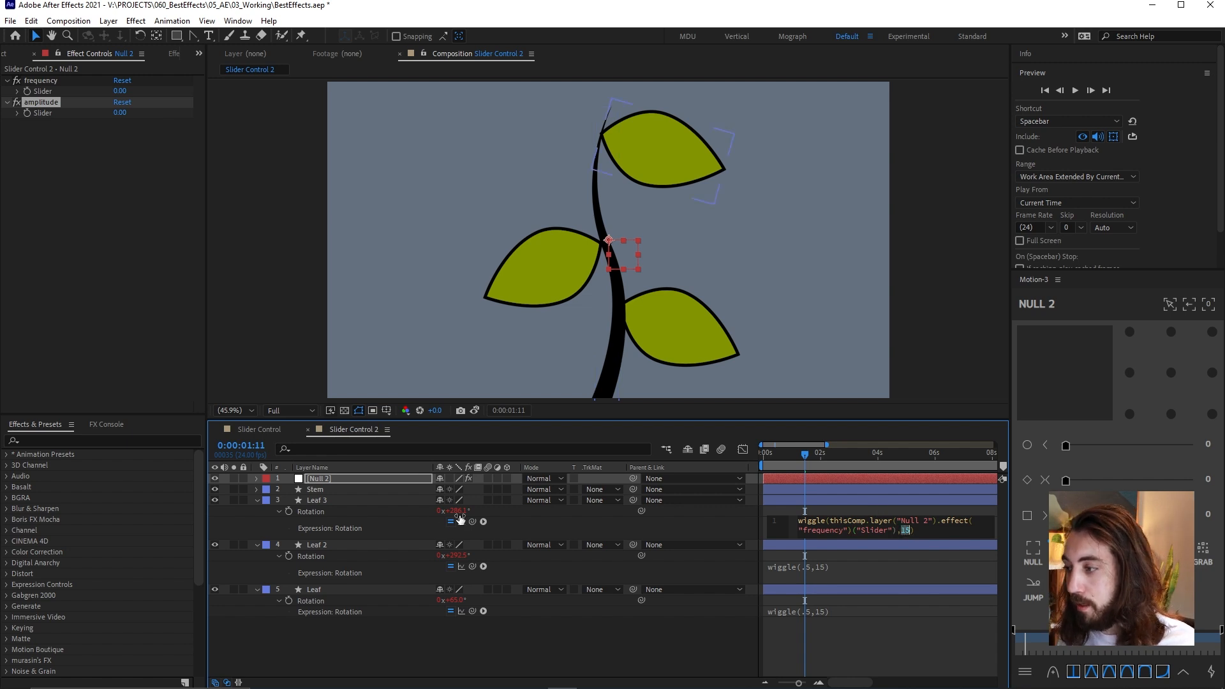
drag(473, 522, 63, 112)
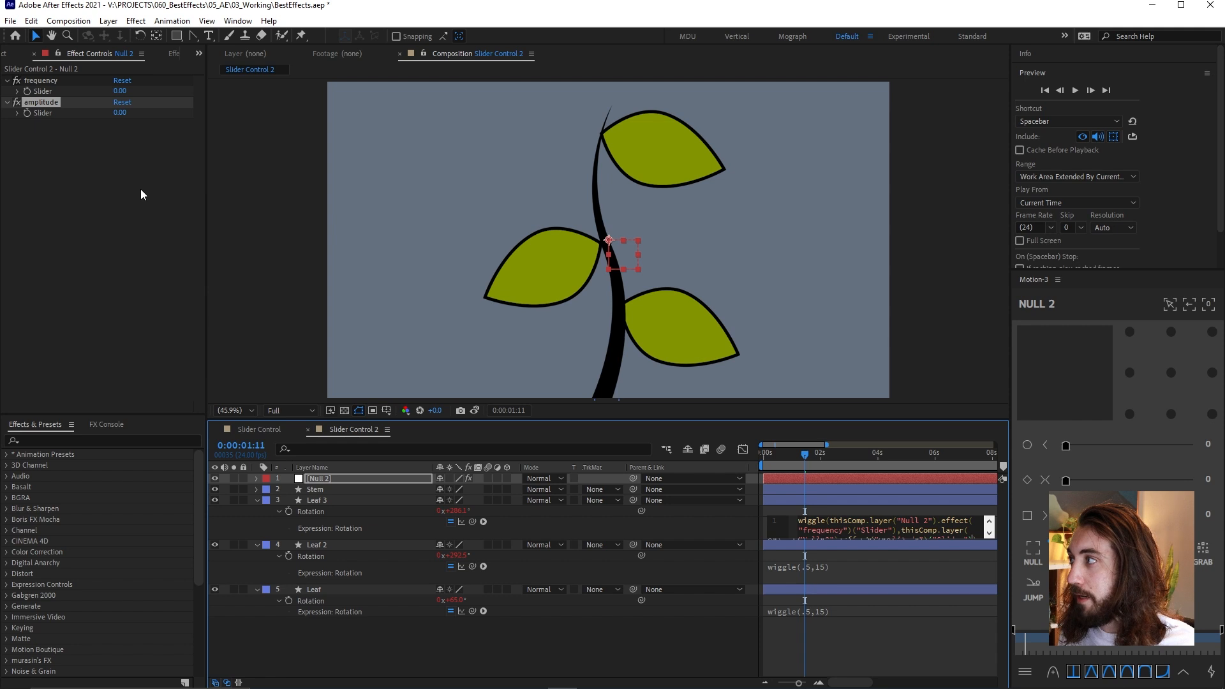
click(878, 642)
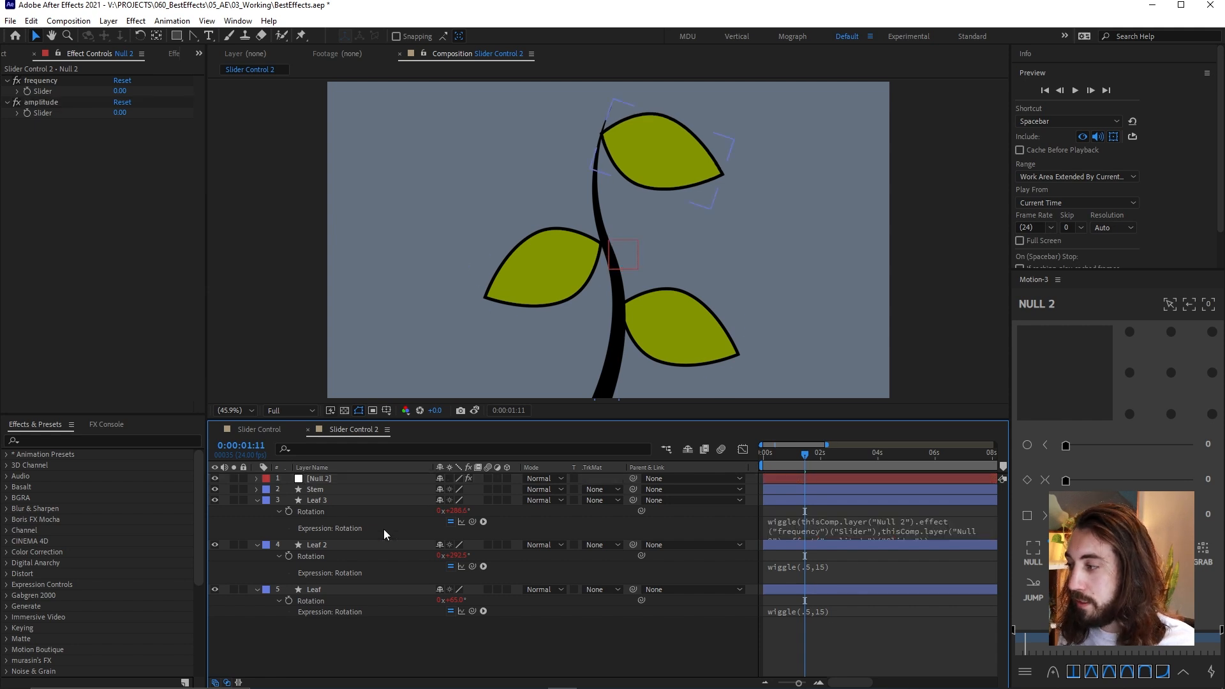
Copy only the expression from Leaf 3's Rotation and paste it onto Leaf 2's and Leaf's Rotation
right_click(311, 511)
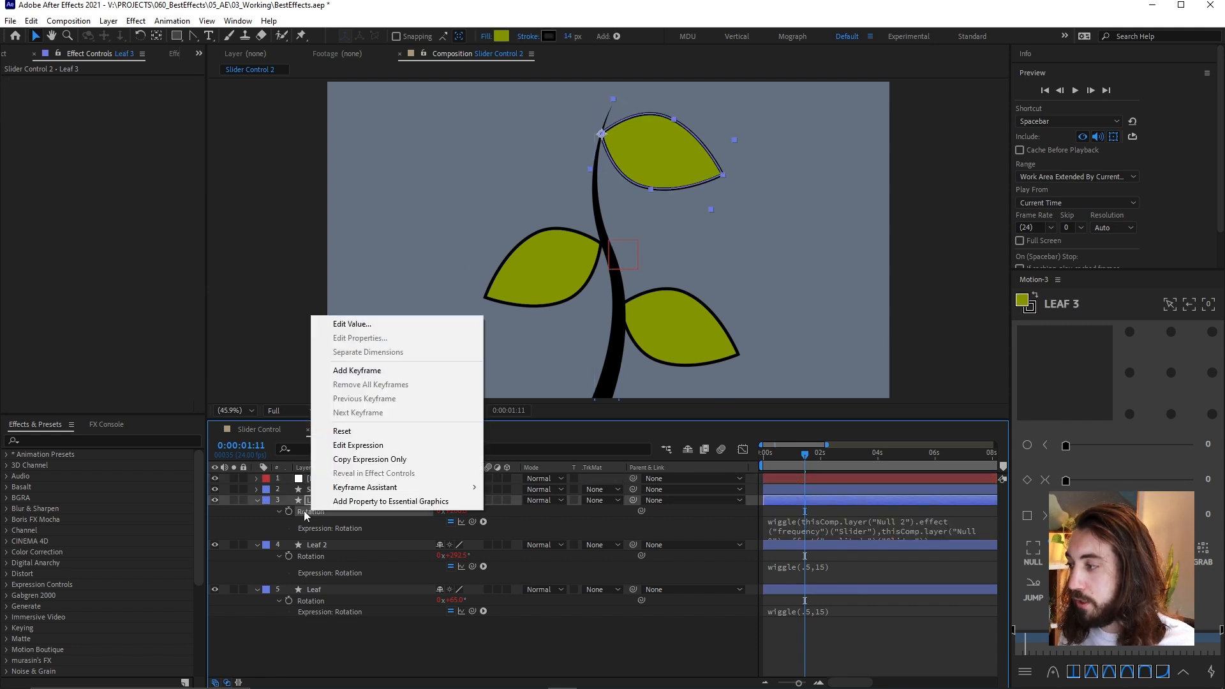
click(379, 459)
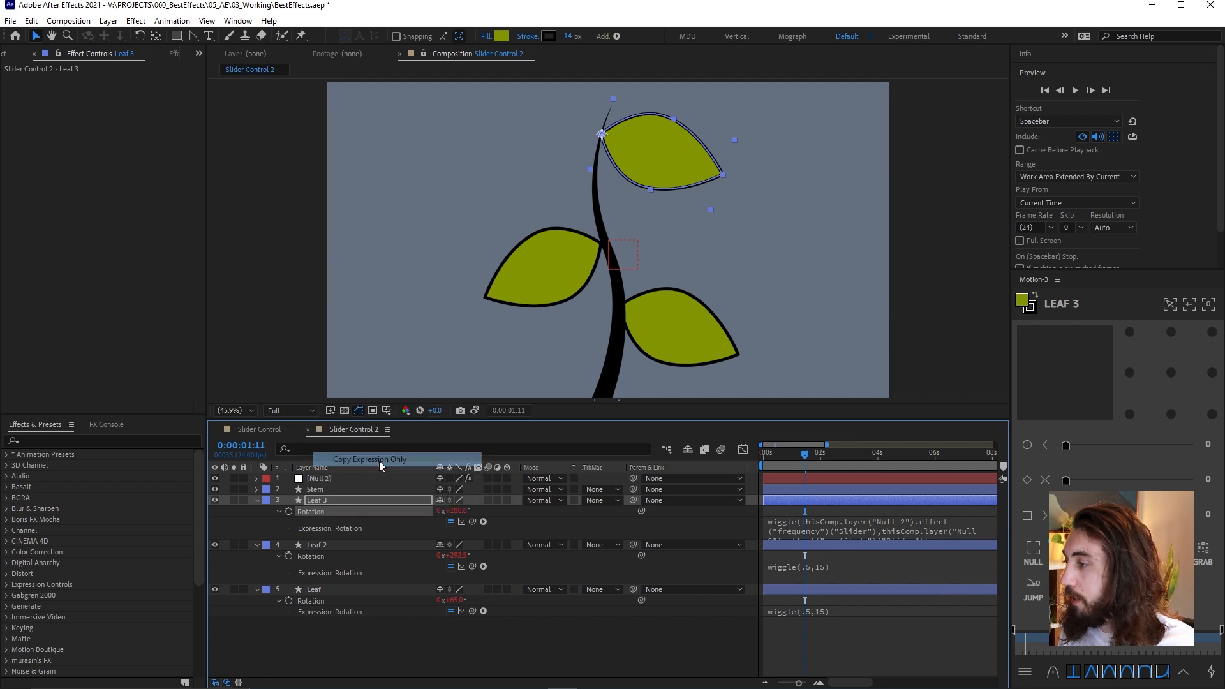
click(320, 554)
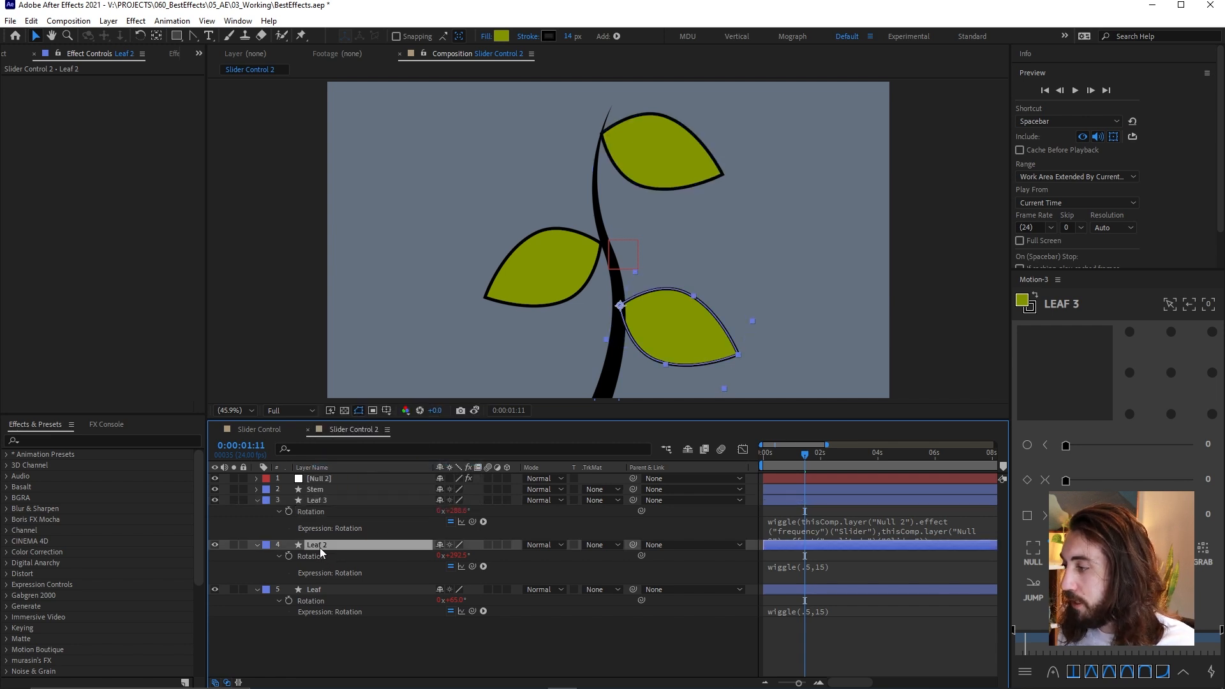
ctrl+click(326, 597)
click(467, 625)
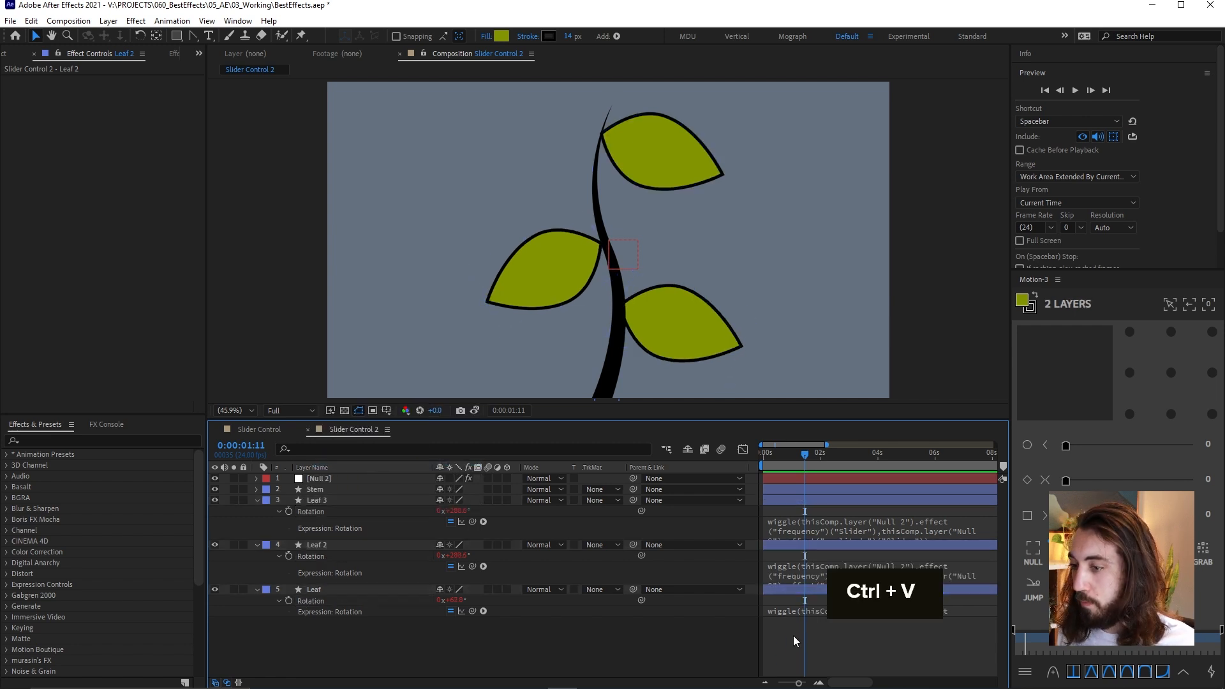
Set the null's frequency slider to 1 and its amplitude slider to 5
click(355, 482)
click(125, 91)
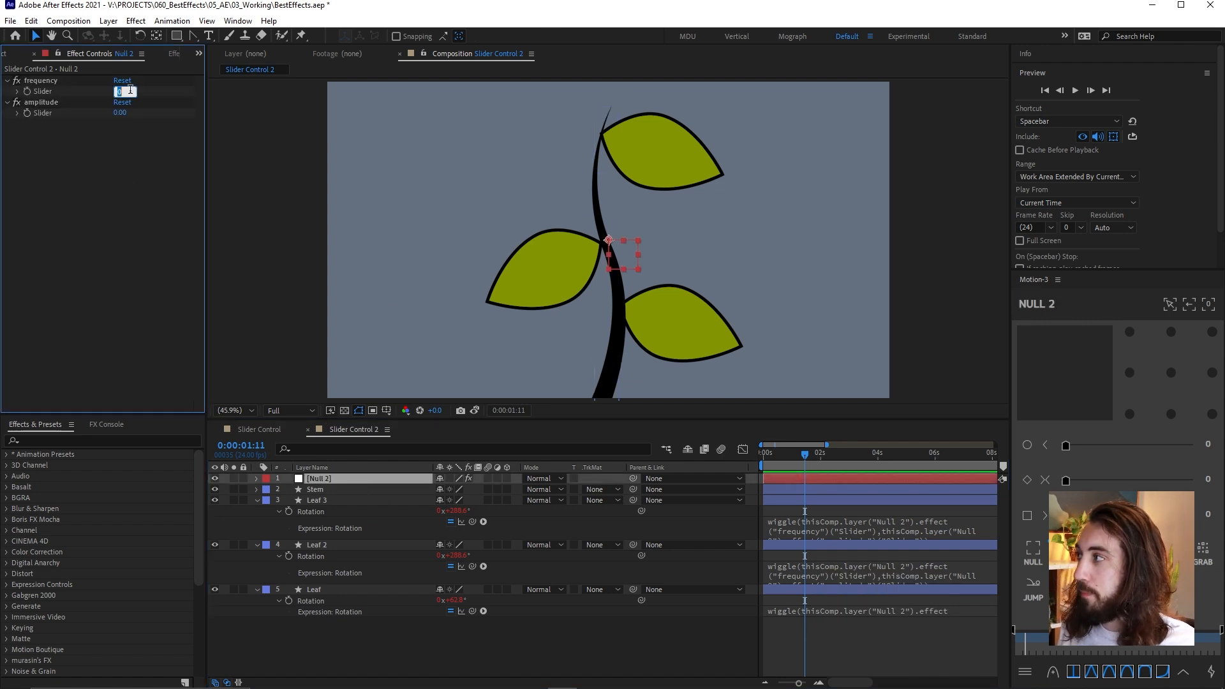
text(1)
key(Tab)
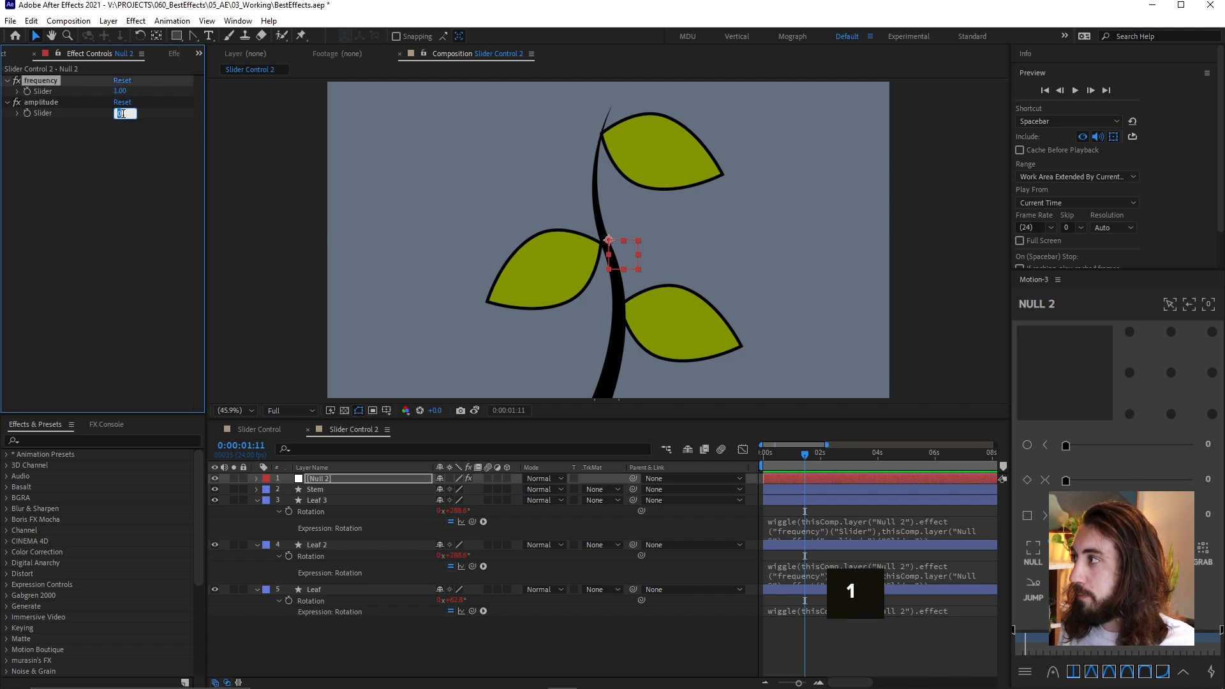
click(850, 645)
Preview the leaves' wiggle from the start of the composition
key(space)
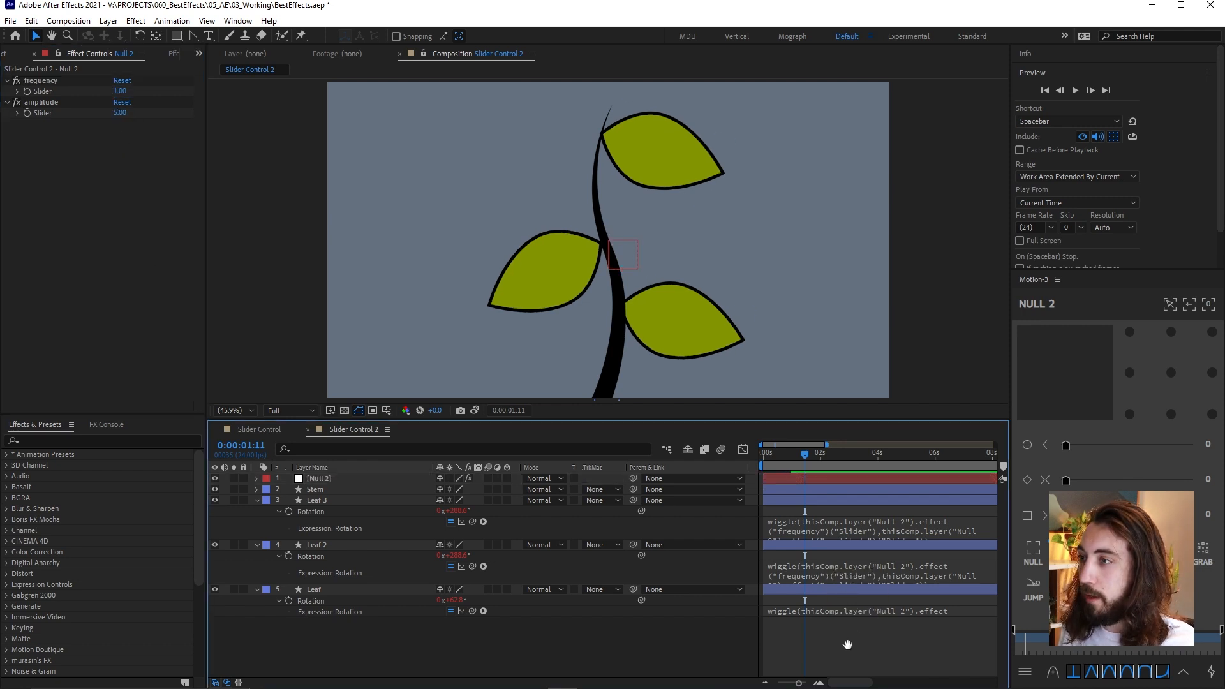
drag(775, 453, 681, 466)
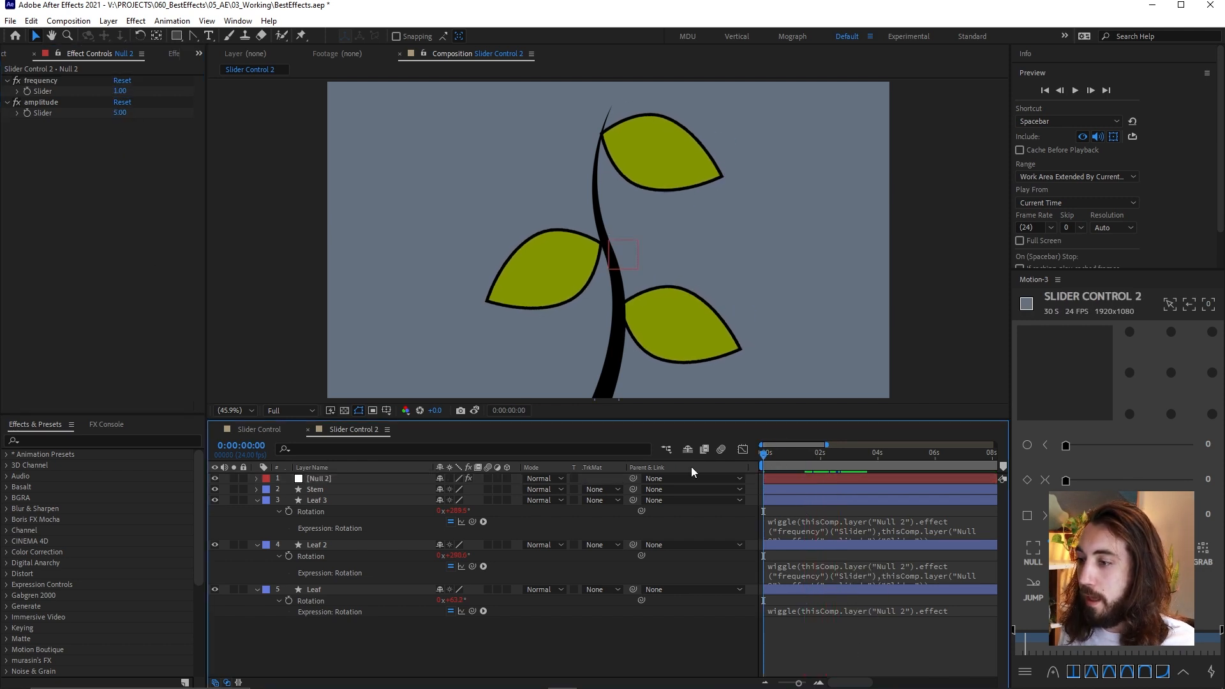
key(space)
key(space)
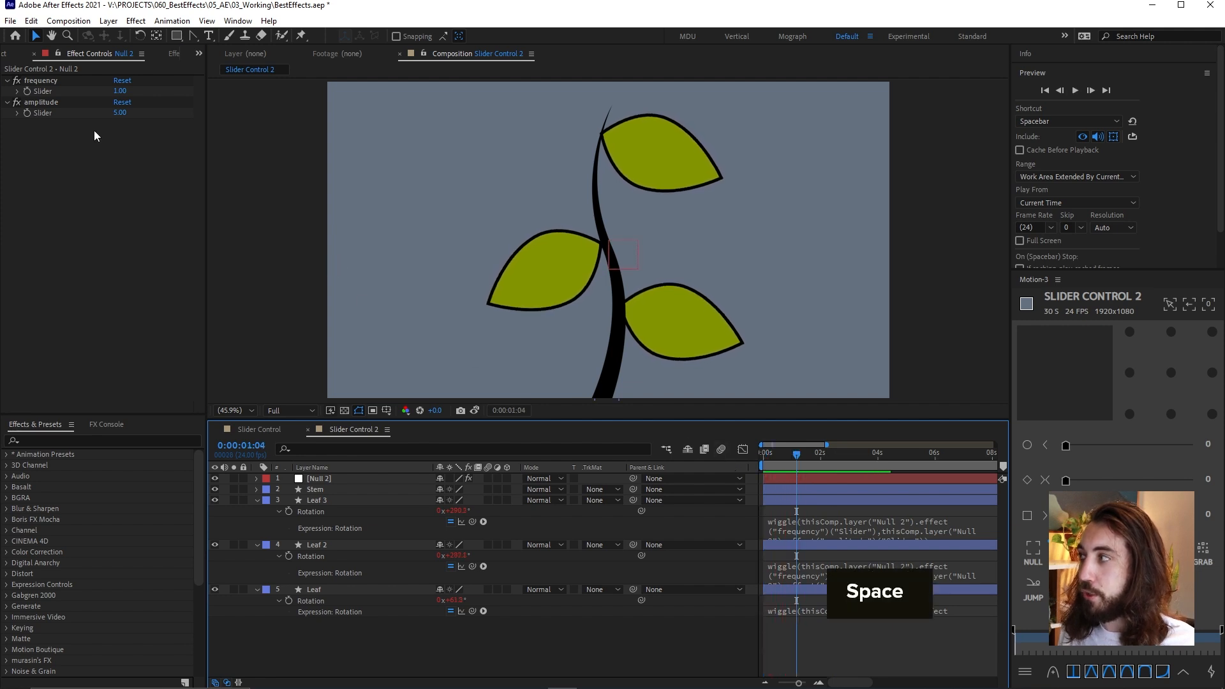
Raise the null's frequency slider to 12 and its amplitude slider to 48, and preview the leaves from the start
drag(118, 115, 127, 91)
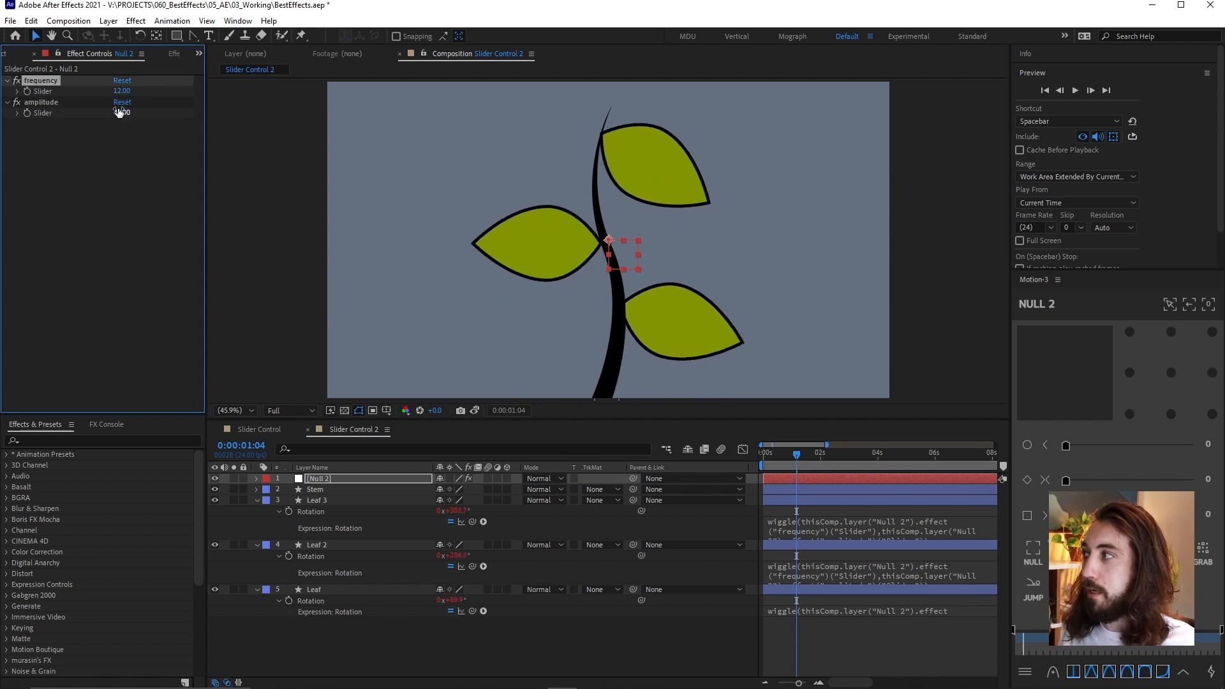
key(space)
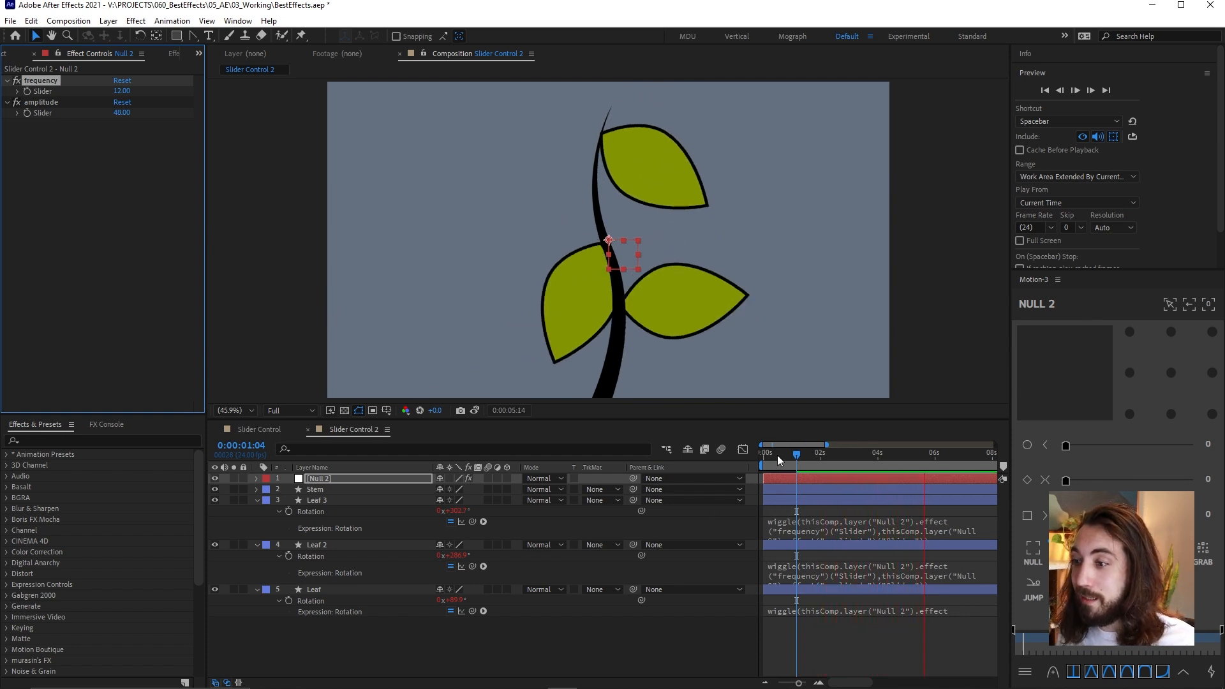
click(702, 460)
key(space)
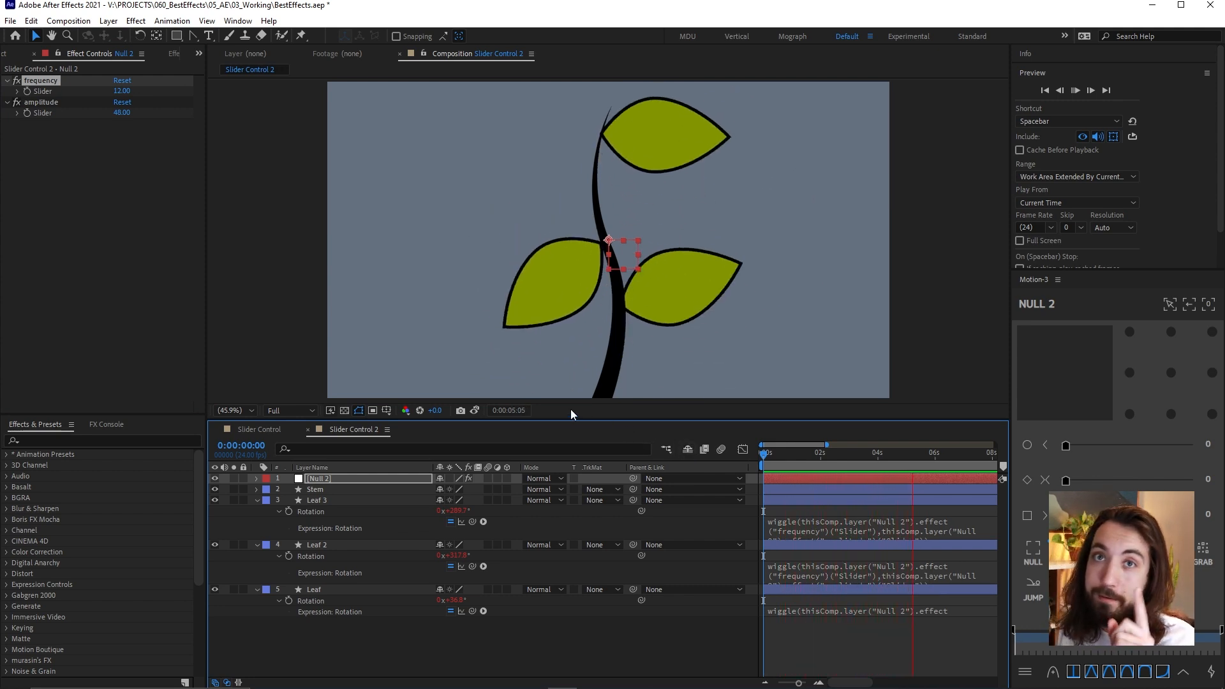
Lower the null's amplitude slider to 18 and preview the leaf motion from 0:00:03:04
click(854, 454)
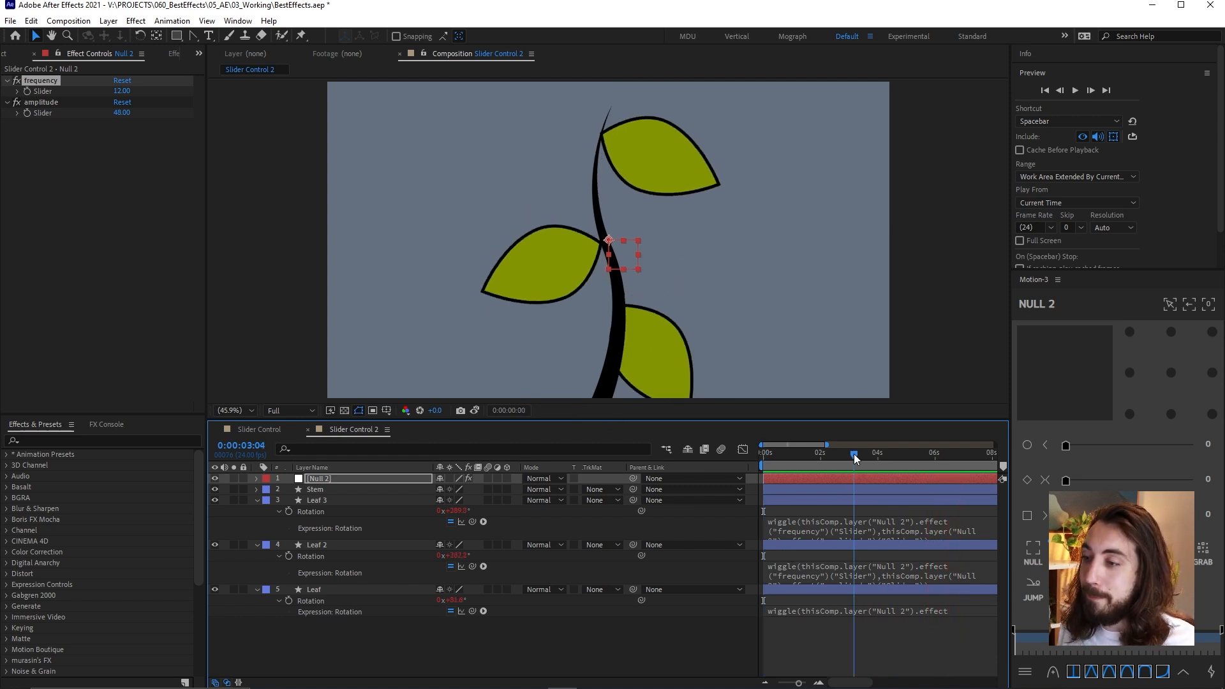
key(alt)
drag(123, 119, 113, 132)
key(space)
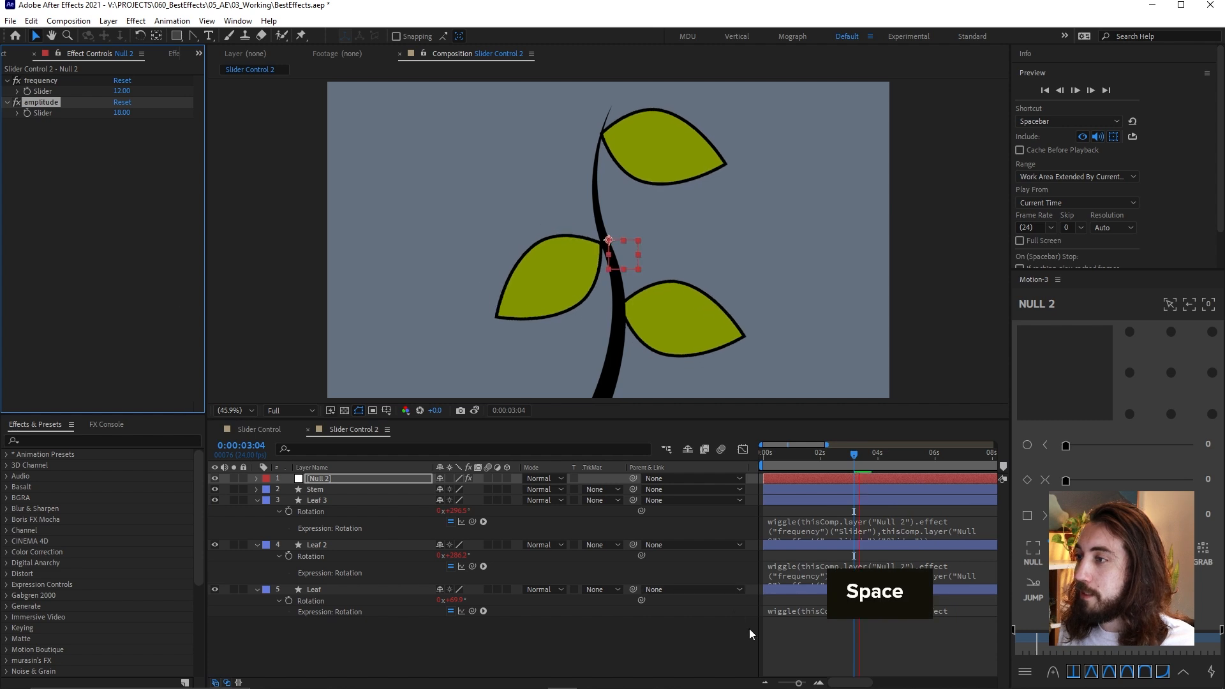
click(906, 452)
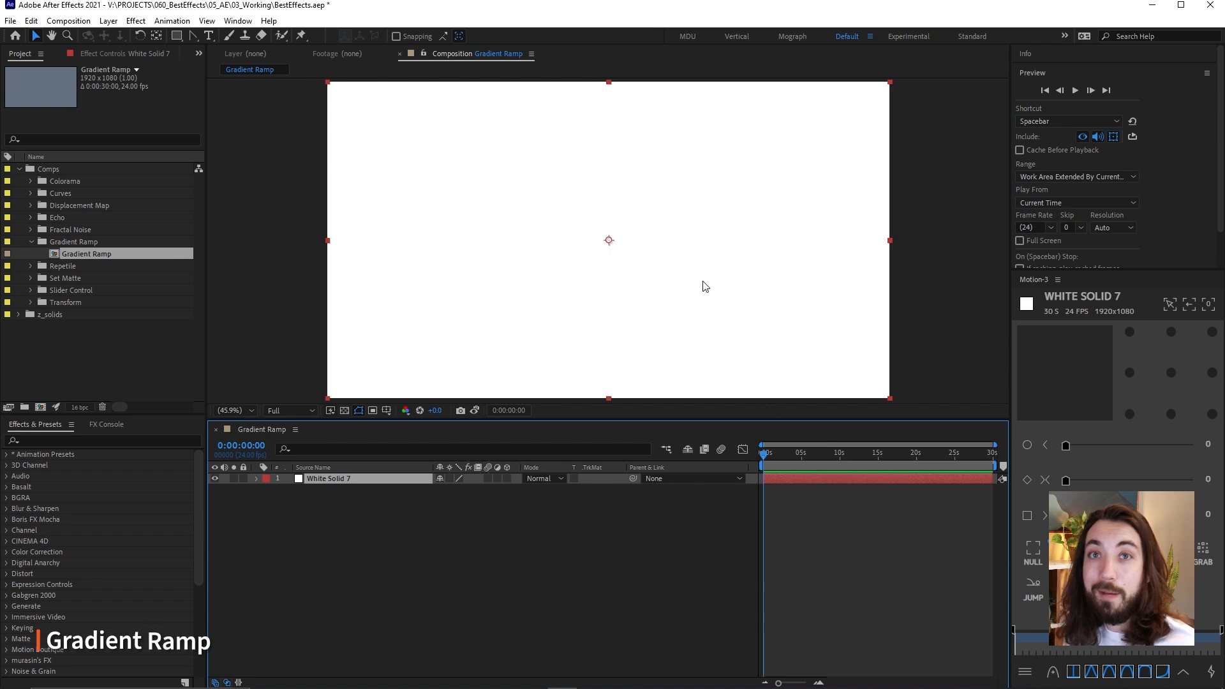
Apply the Gradient Ramp effect to the white solid in the Gradient Ramp composition
key(ctrl+space)
text(gradi)
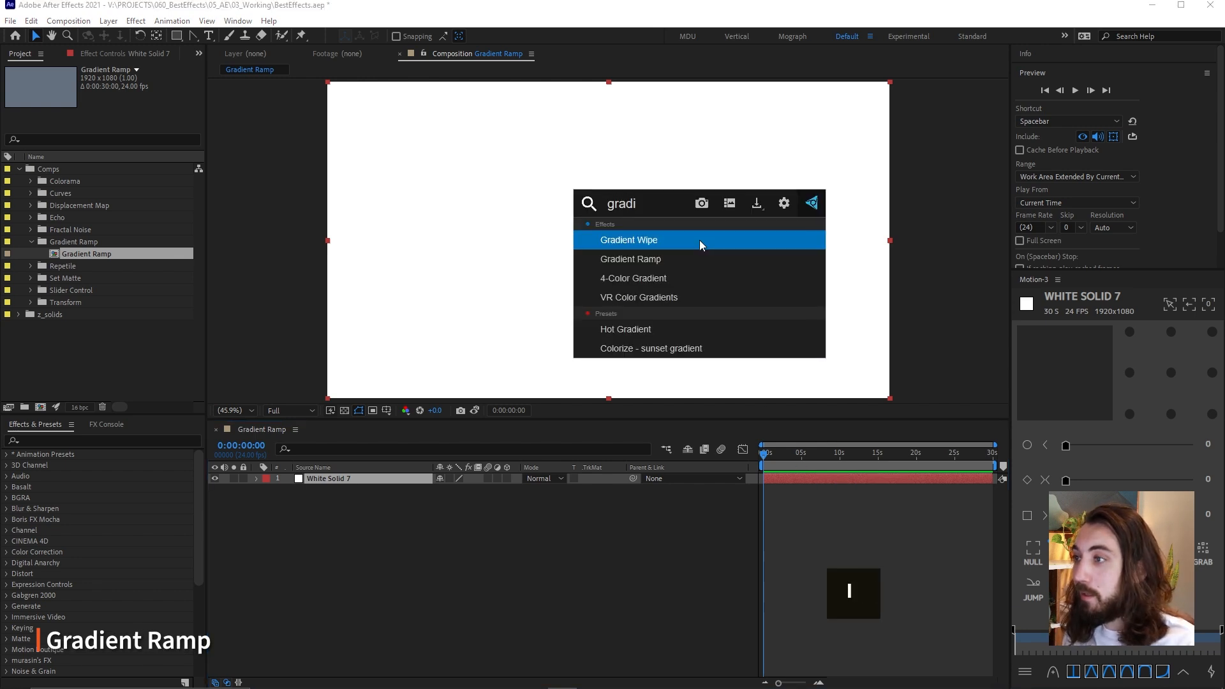
key(Down)
key(Return)
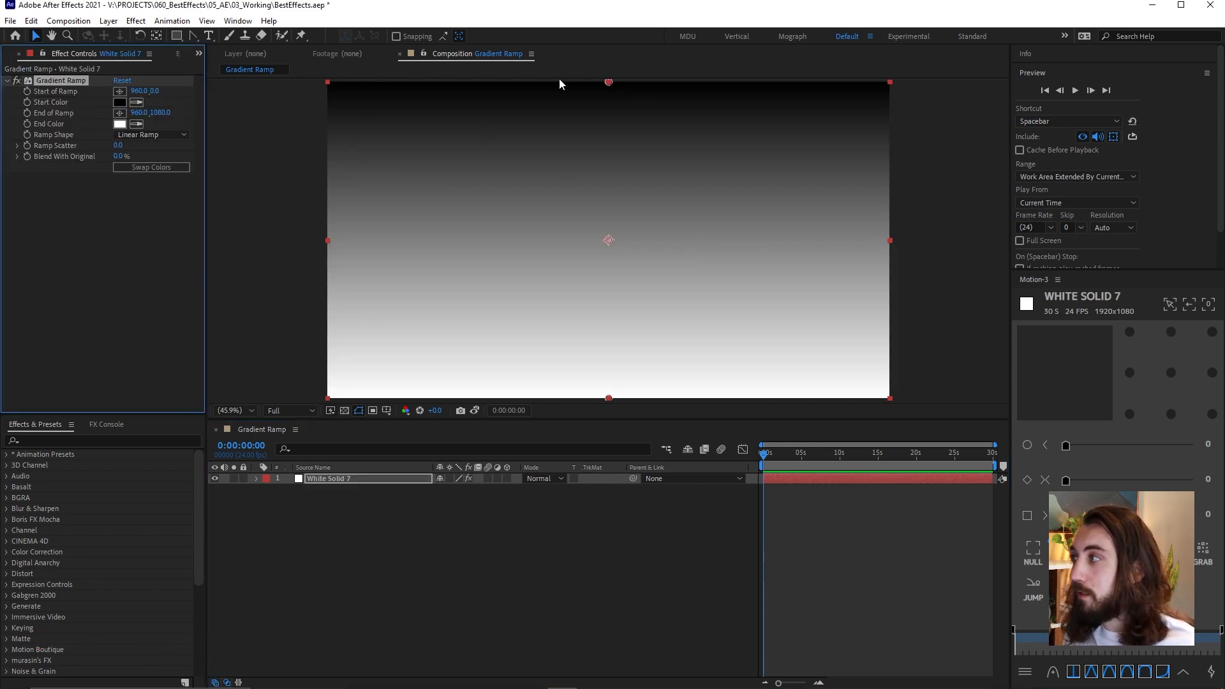
Move the Gradient Ramp's start point to about 435, 353 for a diagonal gradient, and check the result
drag(610, 83, 458, 186)
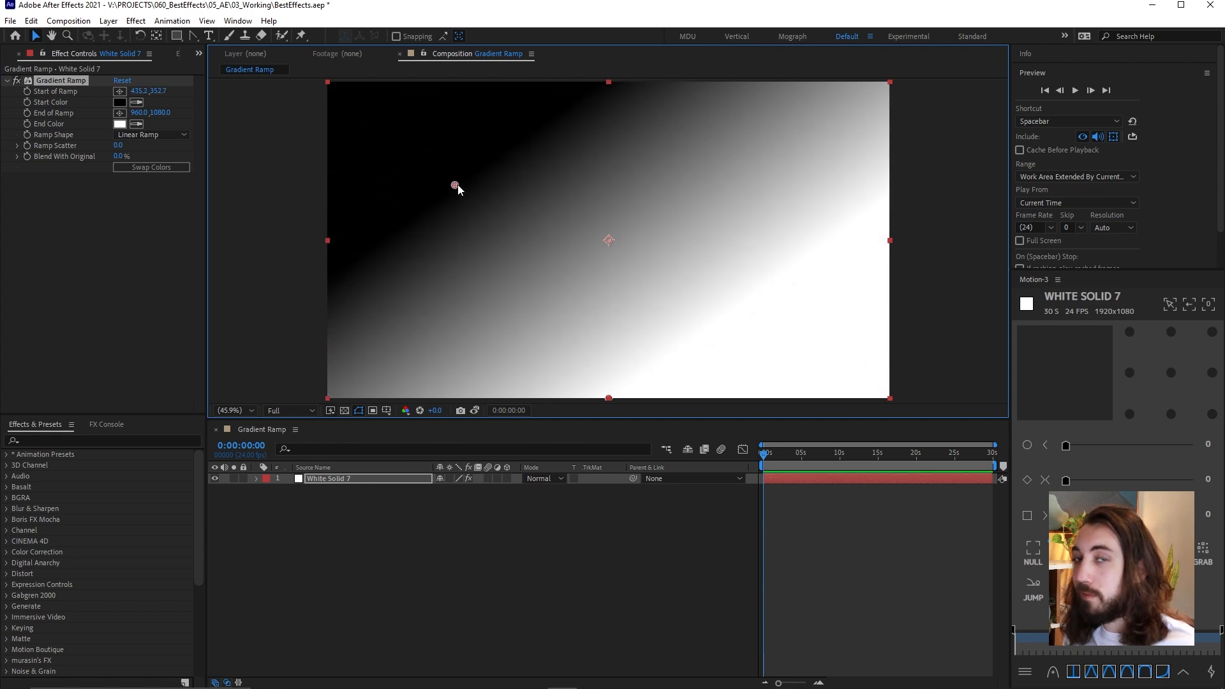
key(comma)
key(comma)
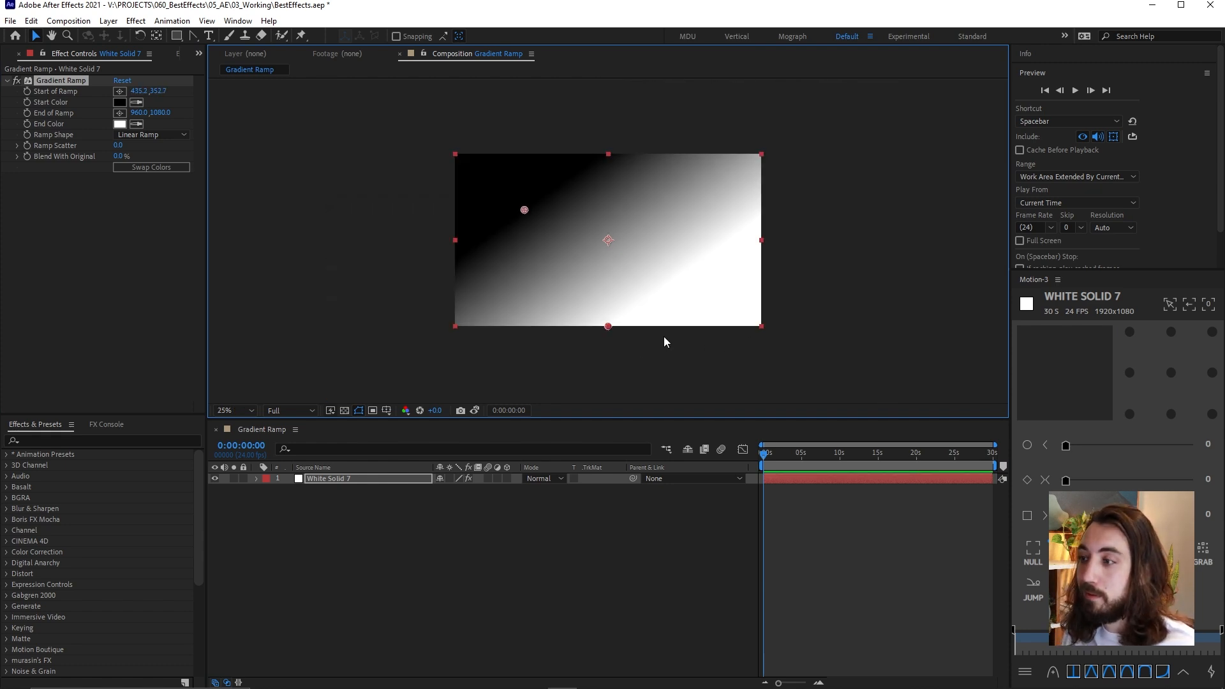
key(period)
key(period)
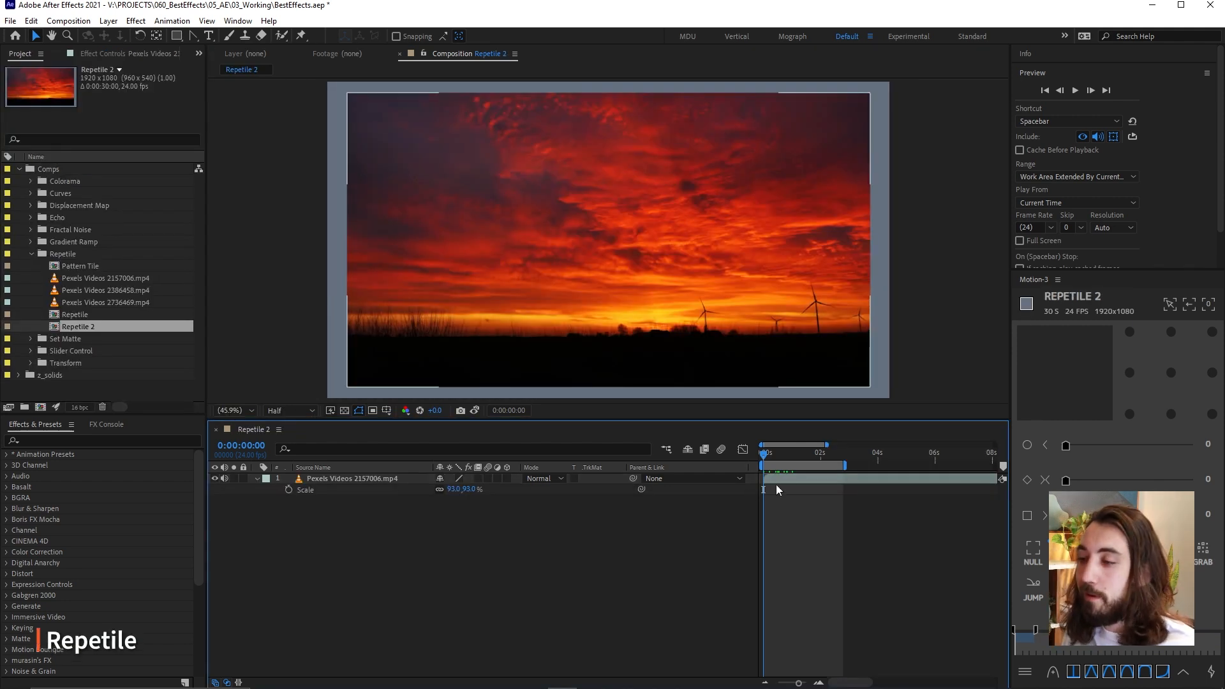
click(706, 315)
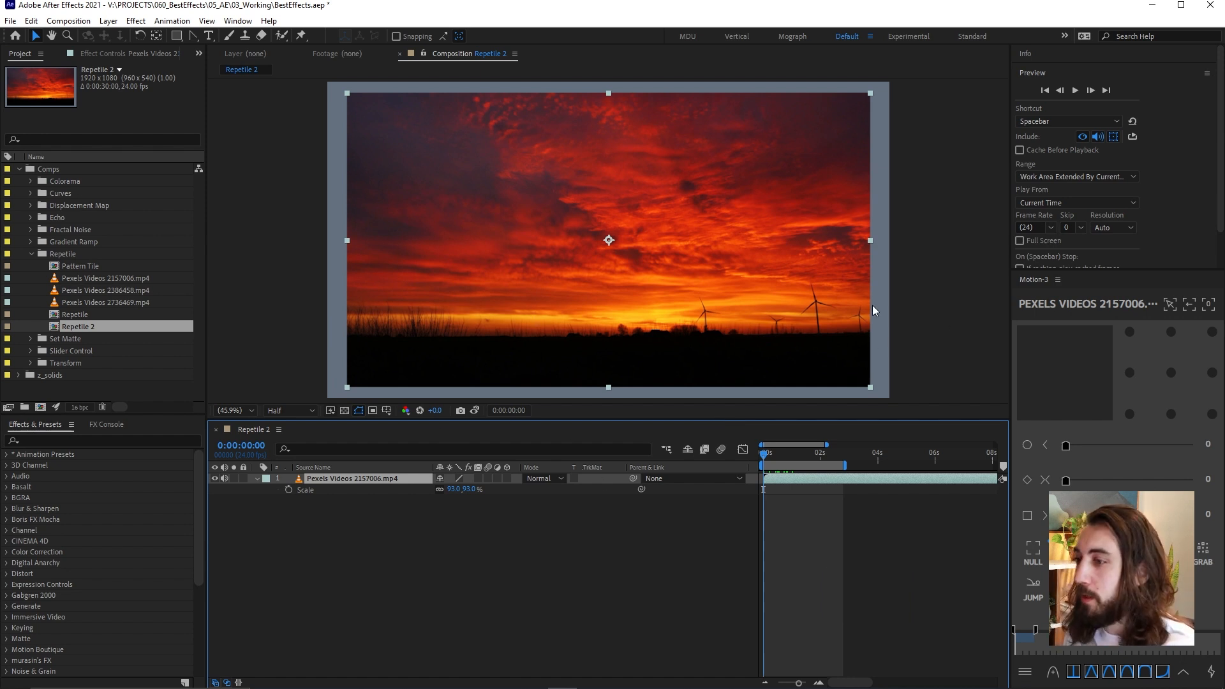
Apply CC RepeTile to the Pexels Videos 2157006.mp4 layer, expanding right 545, left 484, down 196 and up 461
key(ctrl+space)
text(repe)
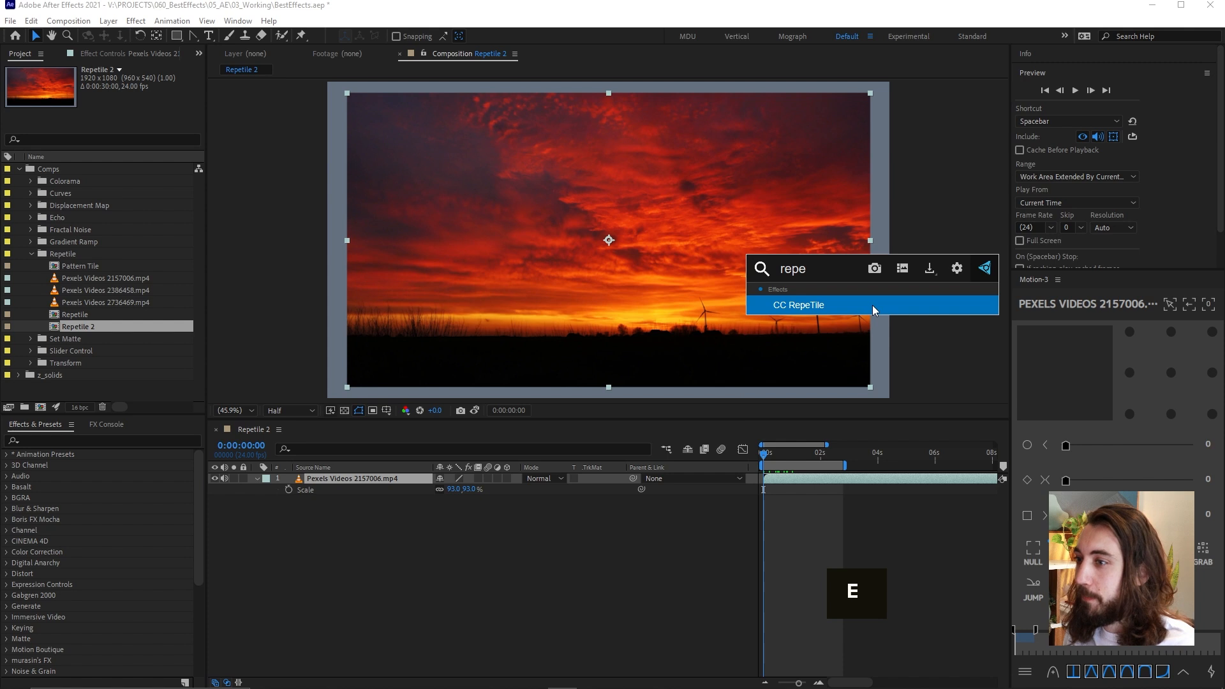
key(Return)
drag(116, 93, 240, 111)
drag(116, 125, 344, 120)
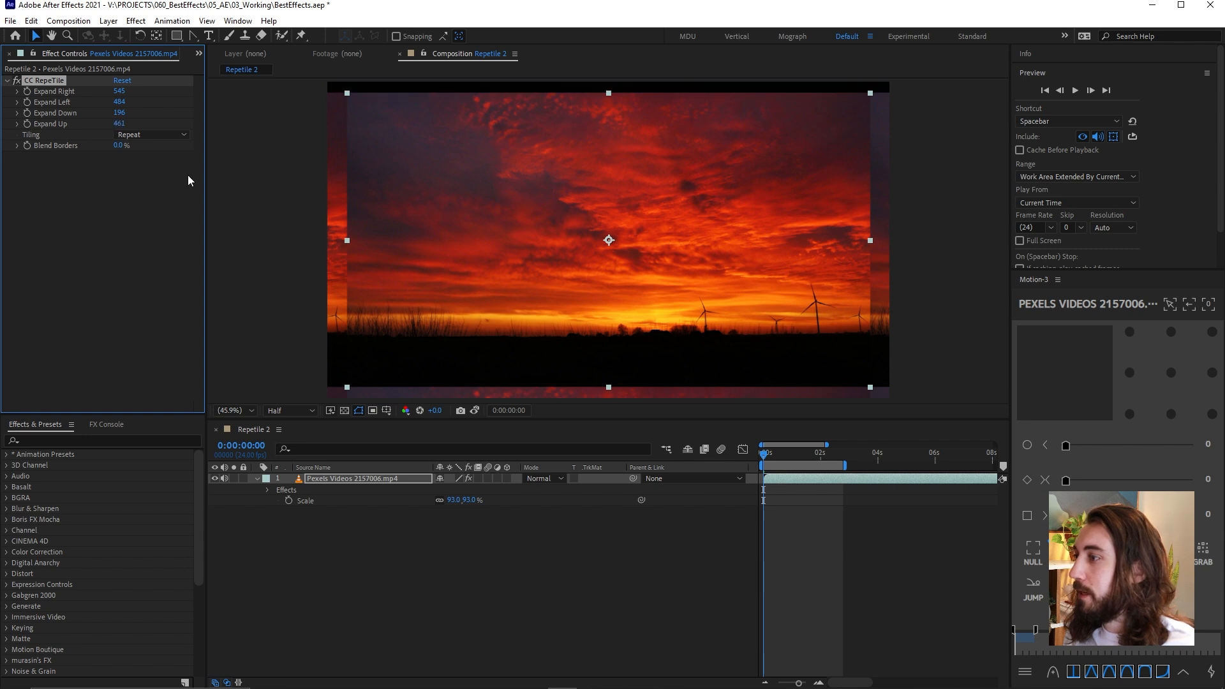
Set the CC RepeTile tiling to Unfold and preview the extended sunset footage
click(141, 135)
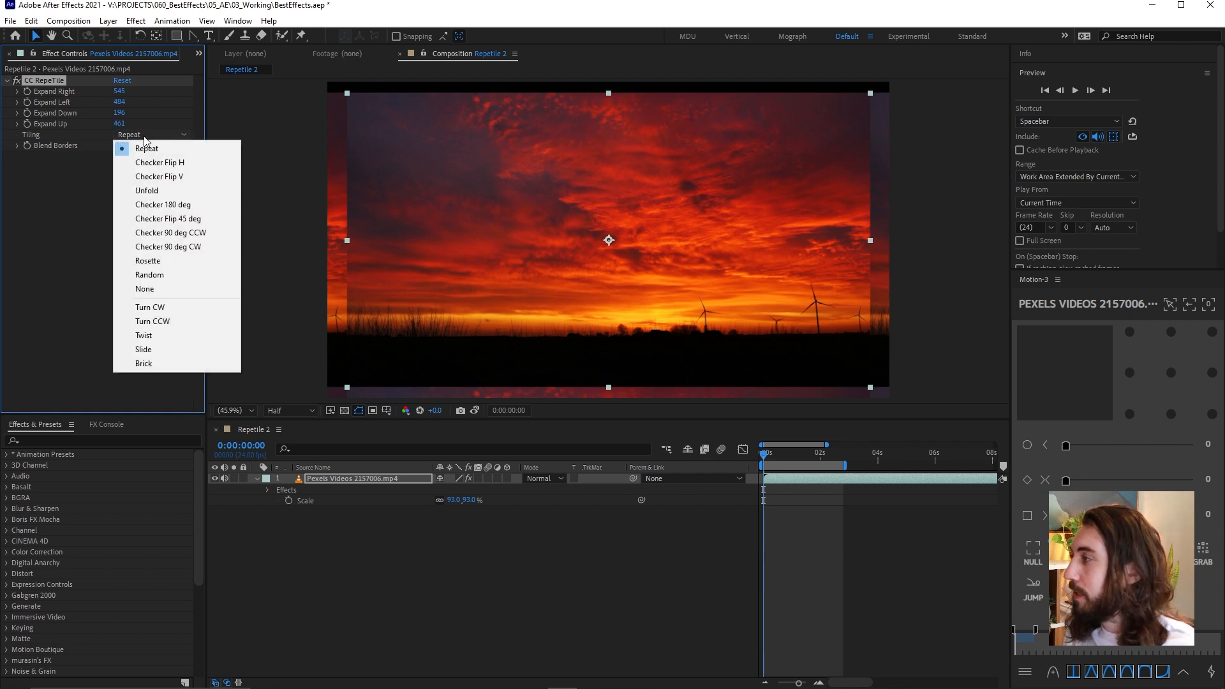
click(160, 192)
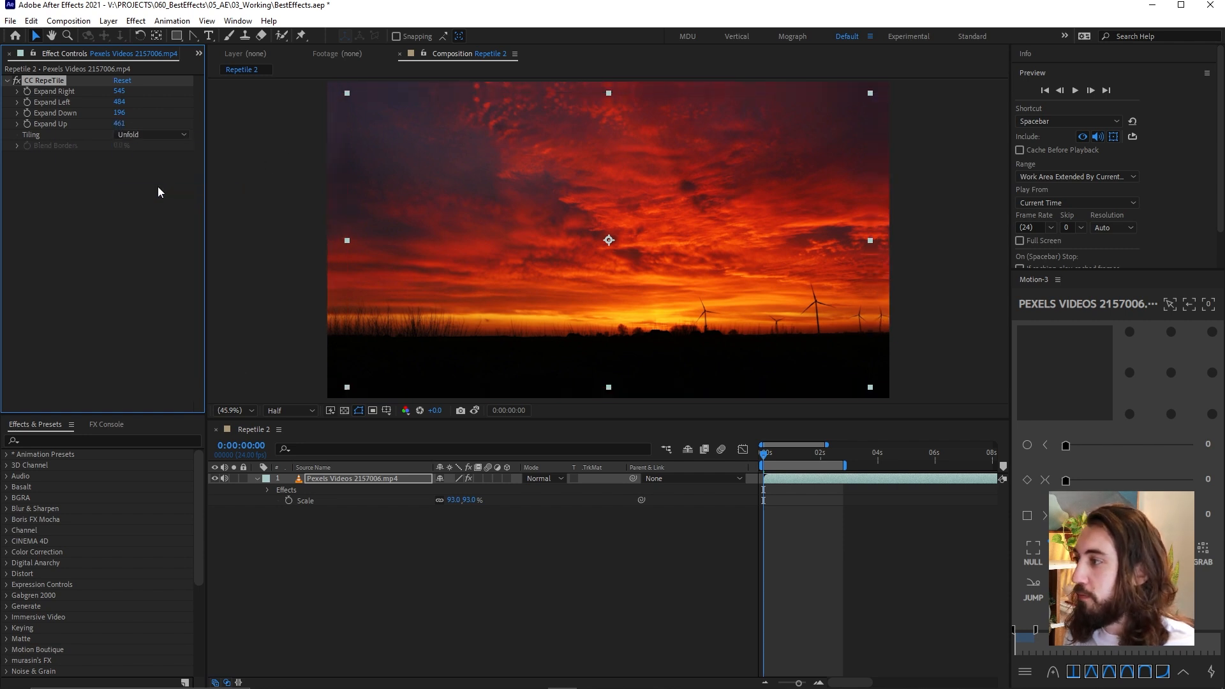
click(790, 534)
key(space)
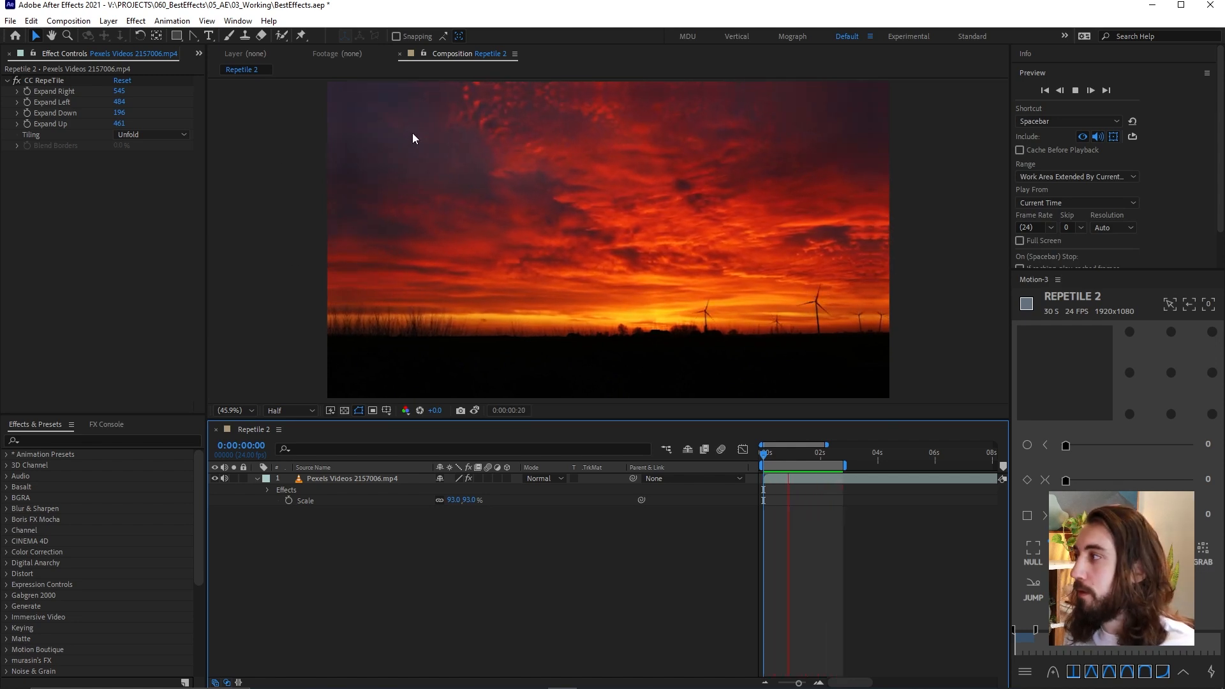
click(806, 454)
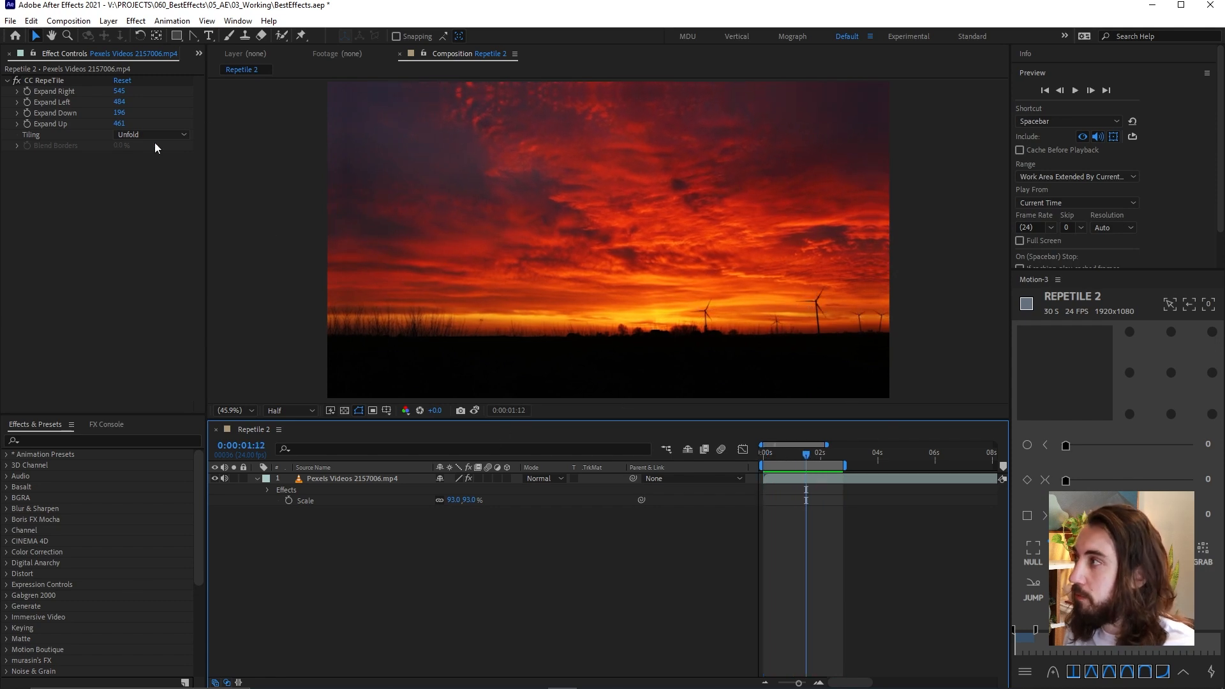
Open and preview the Repetile composition and its nested Pattern Tile composition
click(199, 54)
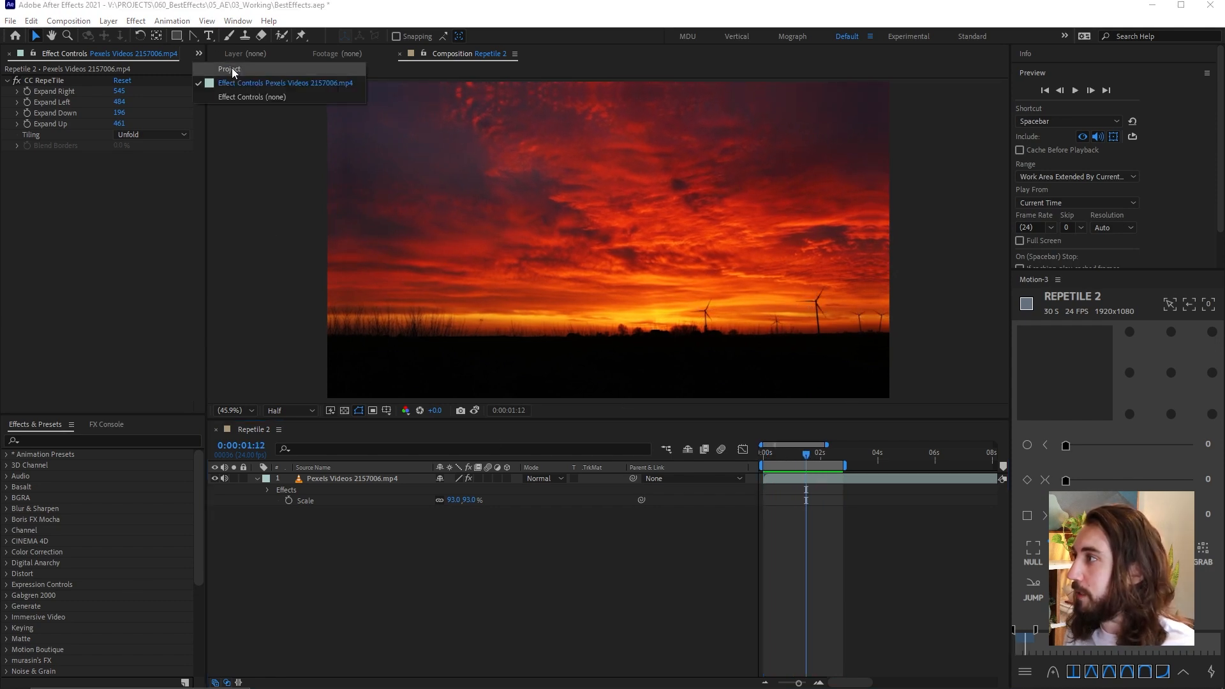
key(space)
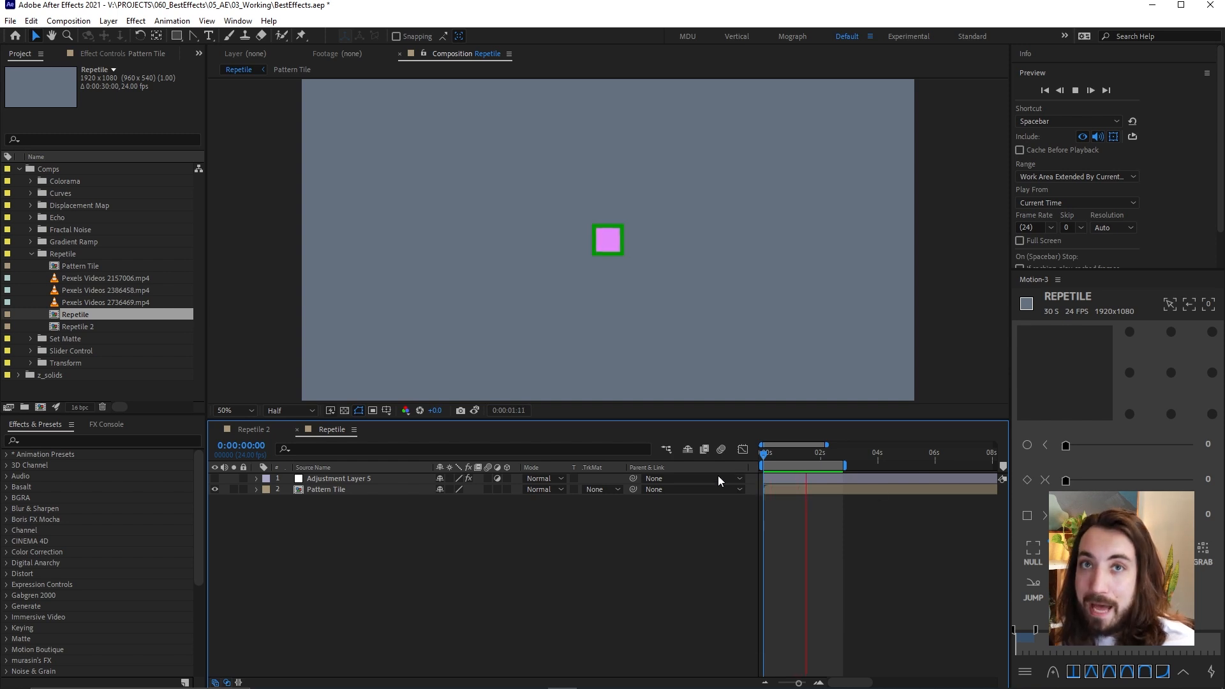
double_click(328, 490)
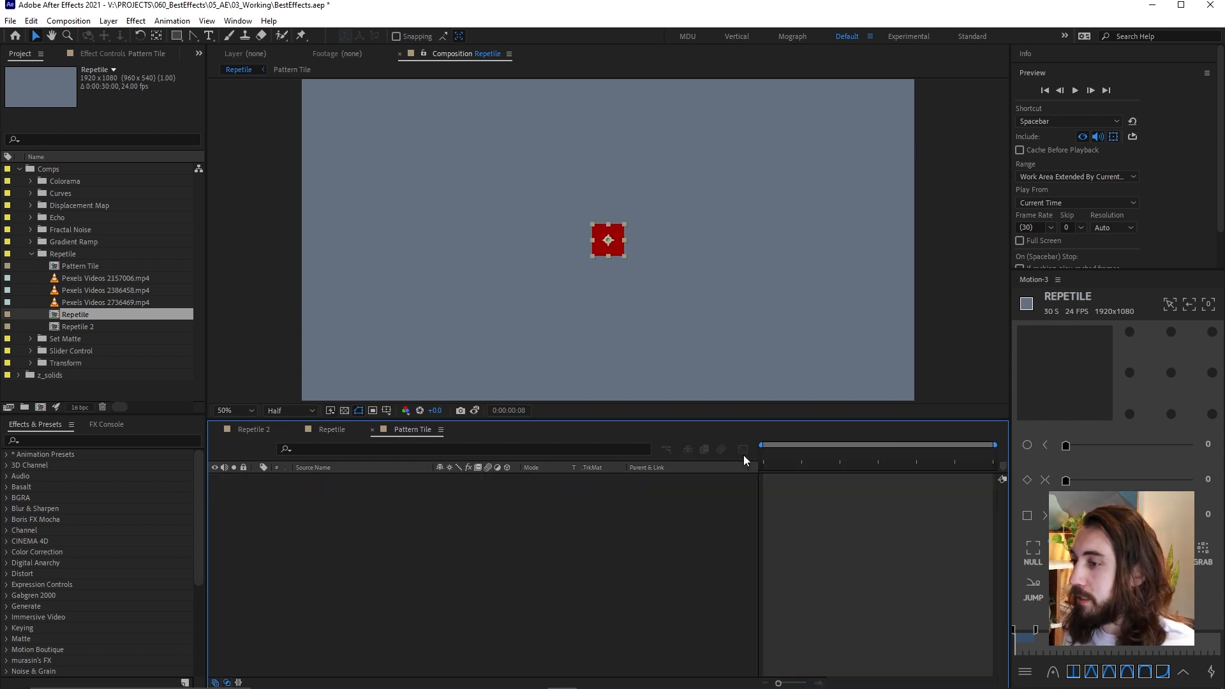
key(space)
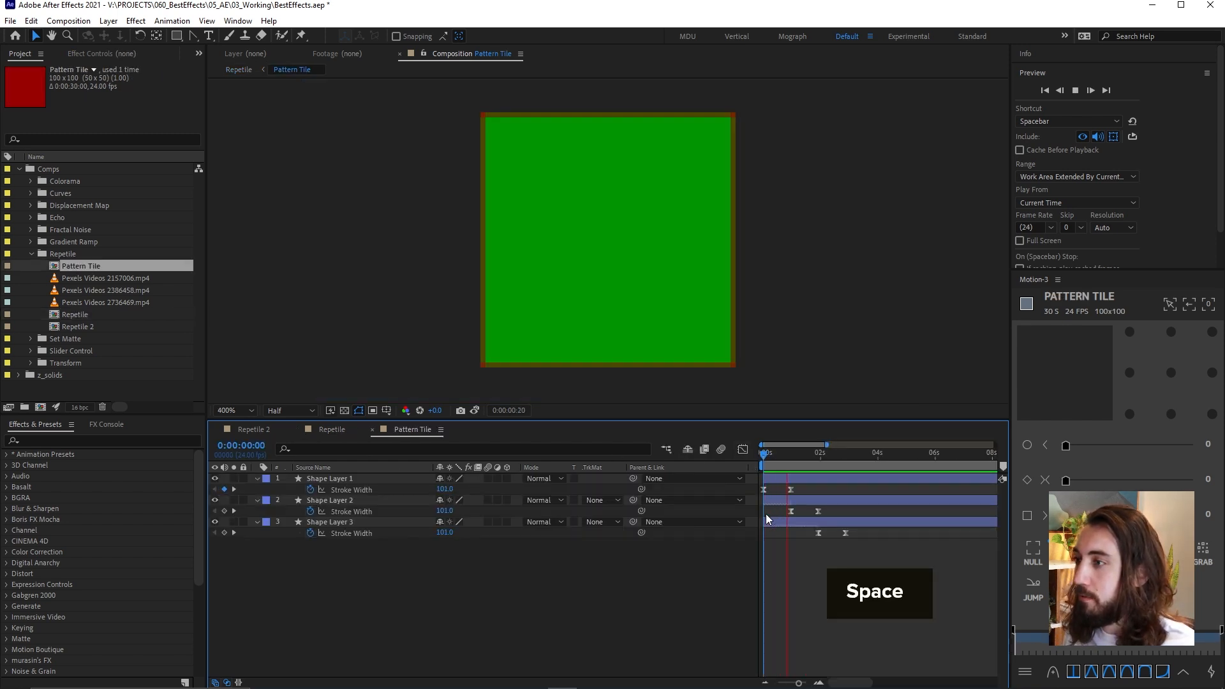
Return to the Repetile composition and preview the single Pattern Tile layer
click(325, 429)
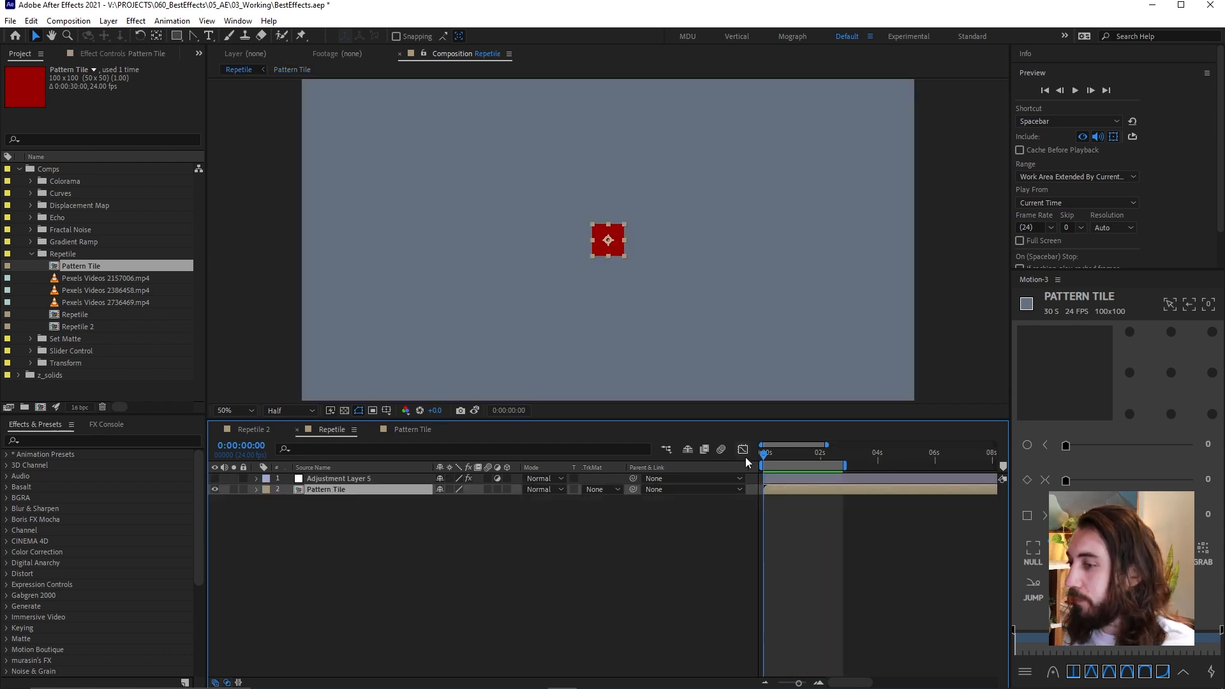
key(space)
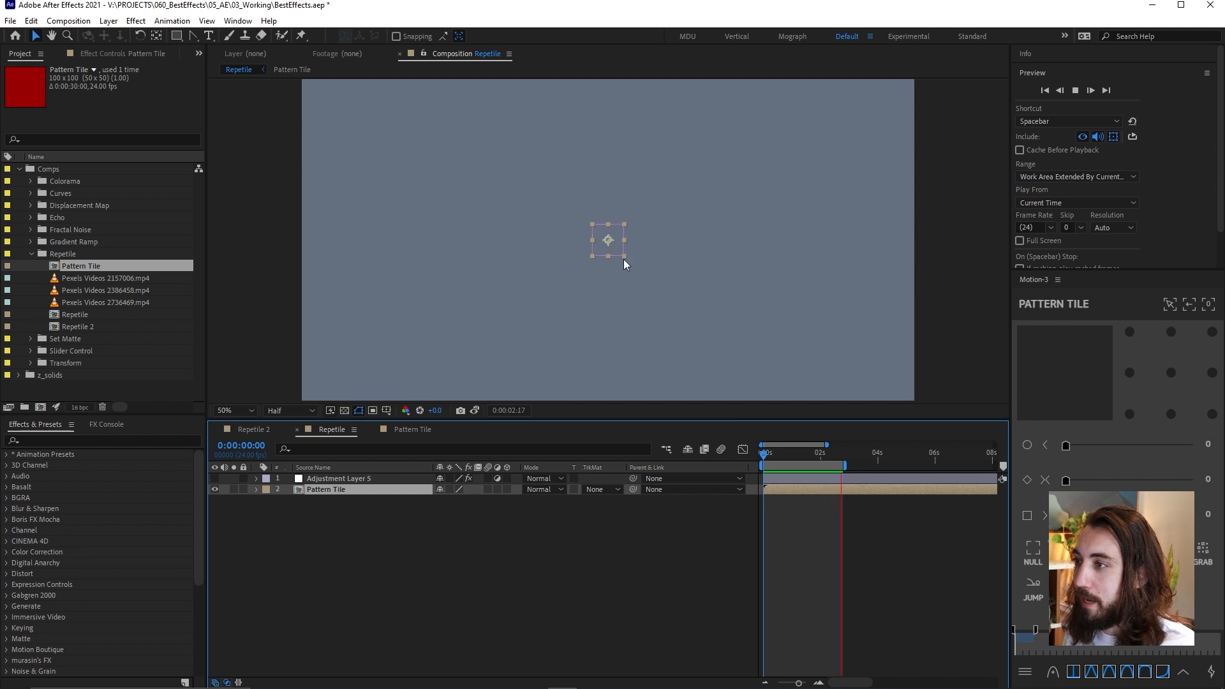
key(space)
Duplicate the Pattern Tile layer, try placing the copy beside the original and duplicating again, undo those last changes, and preview
key(ctrl+d)
drag(613, 242, 675, 251)
key(ctrl+d)
key(ctrl+z)
key(ctrl+z)
key(ctrl+z)
key(ctrl+z)
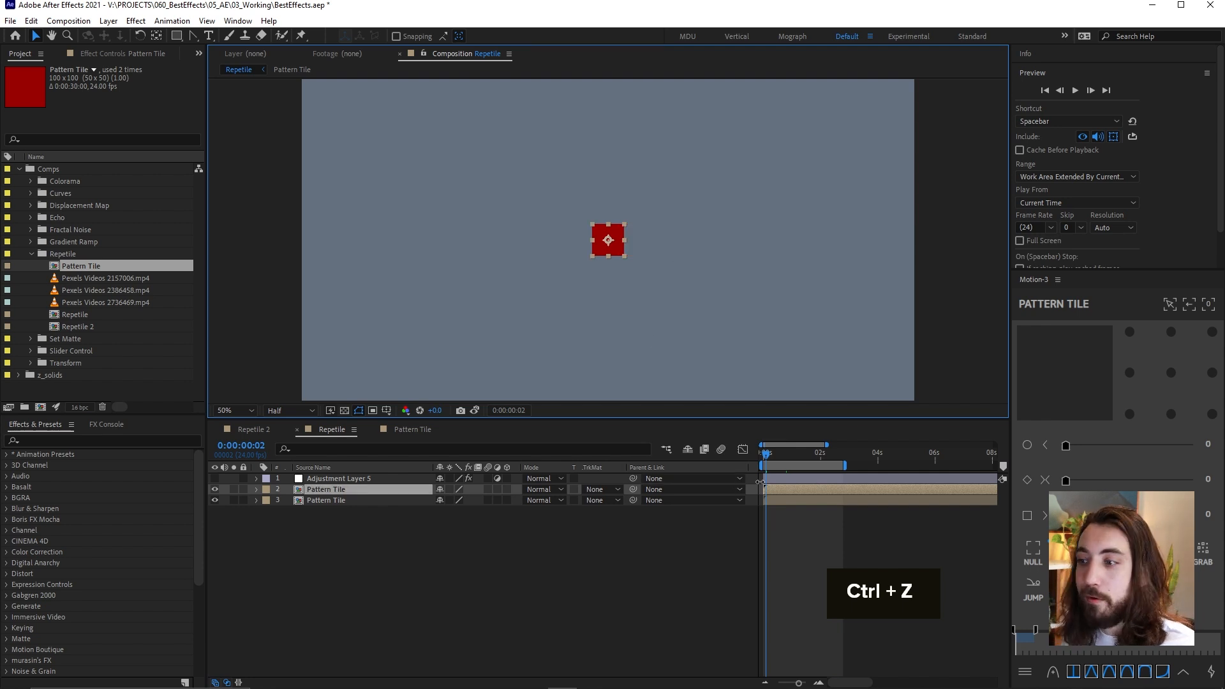
key(space)
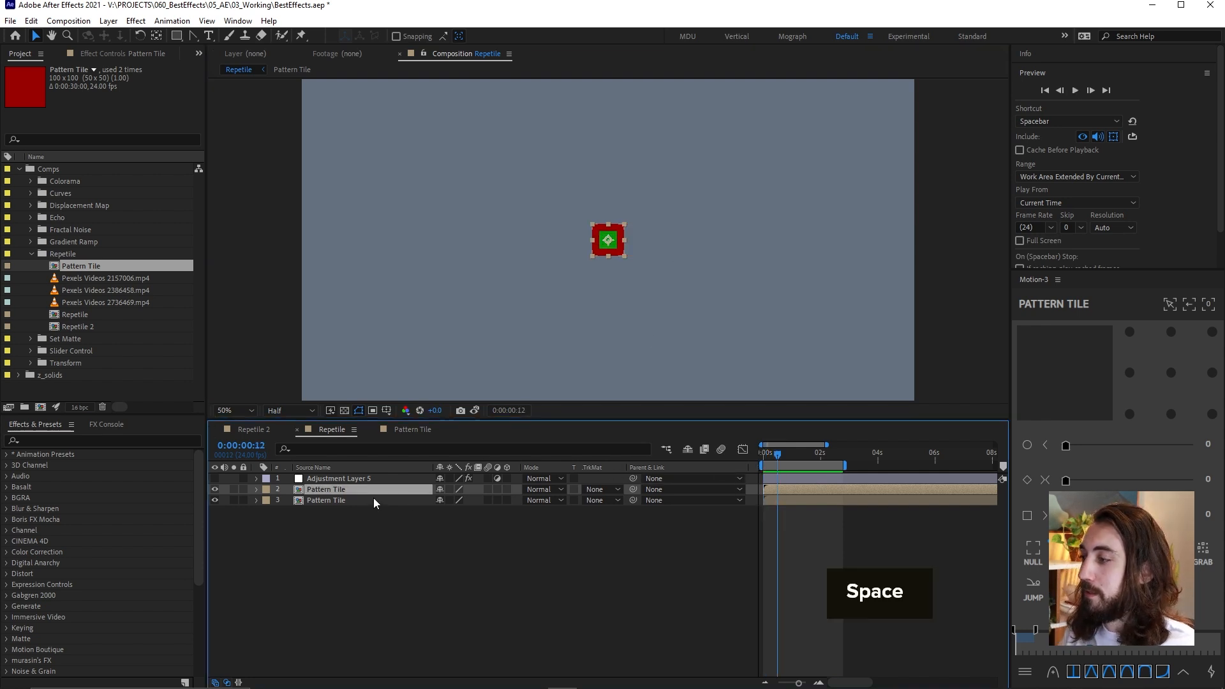
Delete the duplicate Pattern Tile layer and apply CC RepeTile to the remaining one
key(Delete)
click(371, 490)
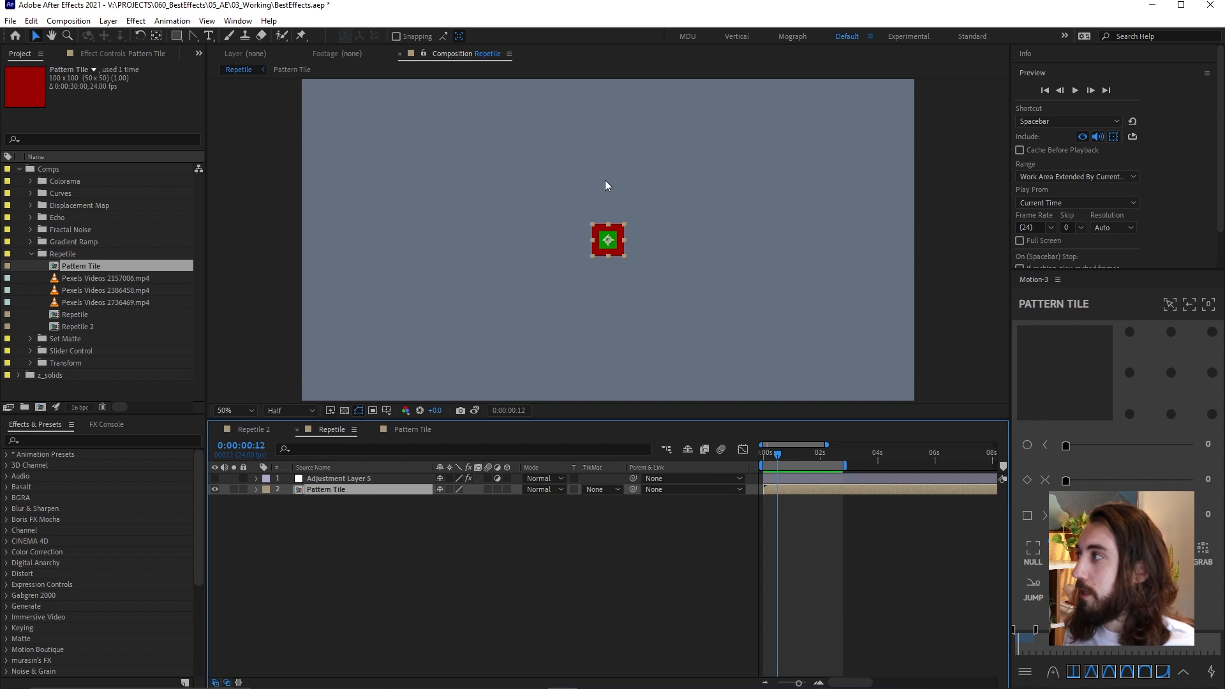
key(ctrl+space)
text(ree)
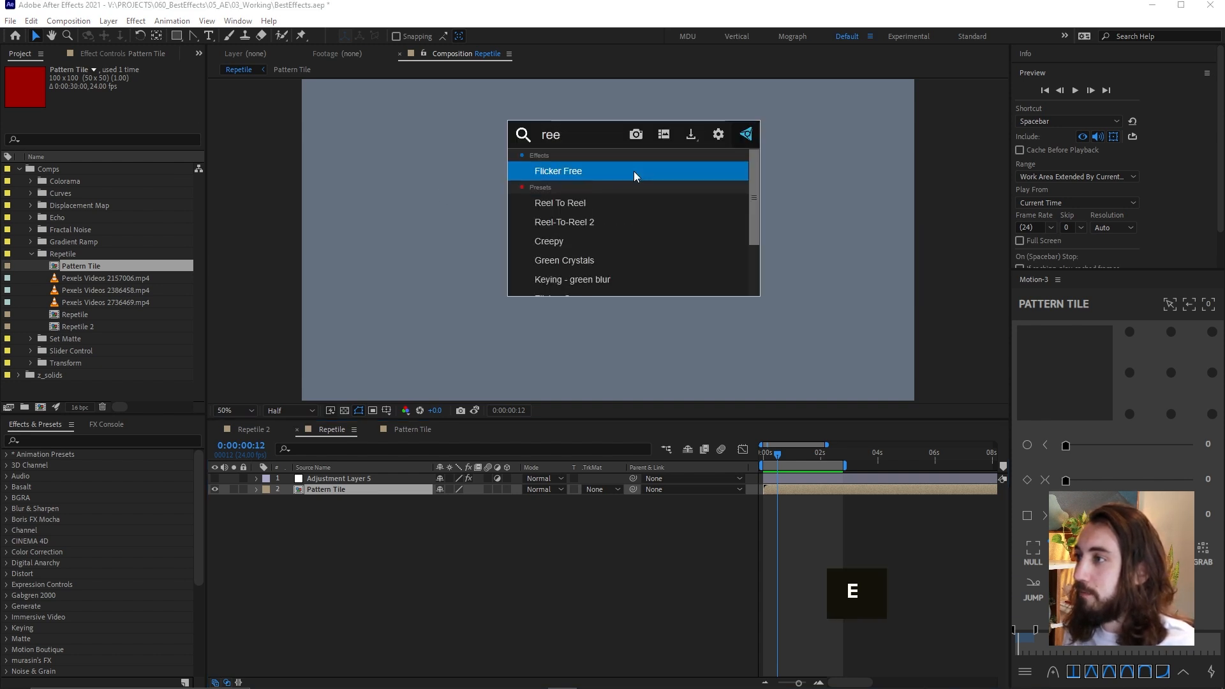
key(BackSpace)
text(pe)
key(Return)
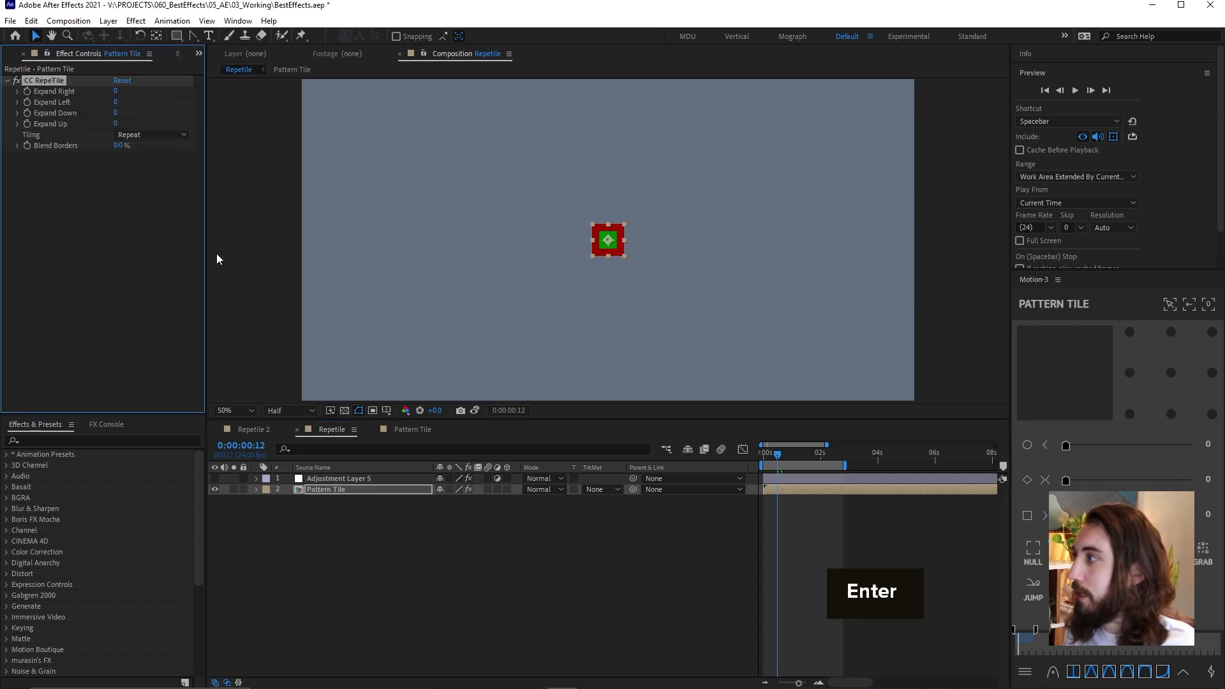
Expand the tiling to fill the composition: right 1300, left about 1543, down about 1062 and up about 952
click(115, 92)
text(1300)
key(Return)
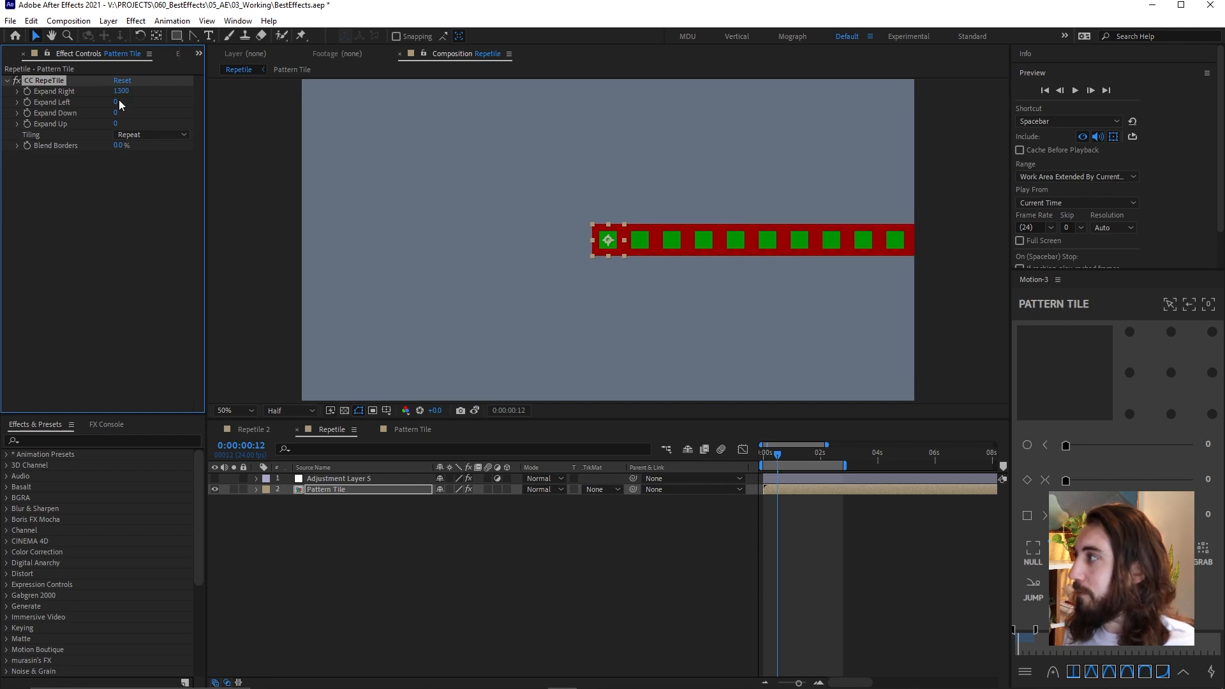
drag(115, 103, 1077, 112)
drag(117, 114, 655, 110)
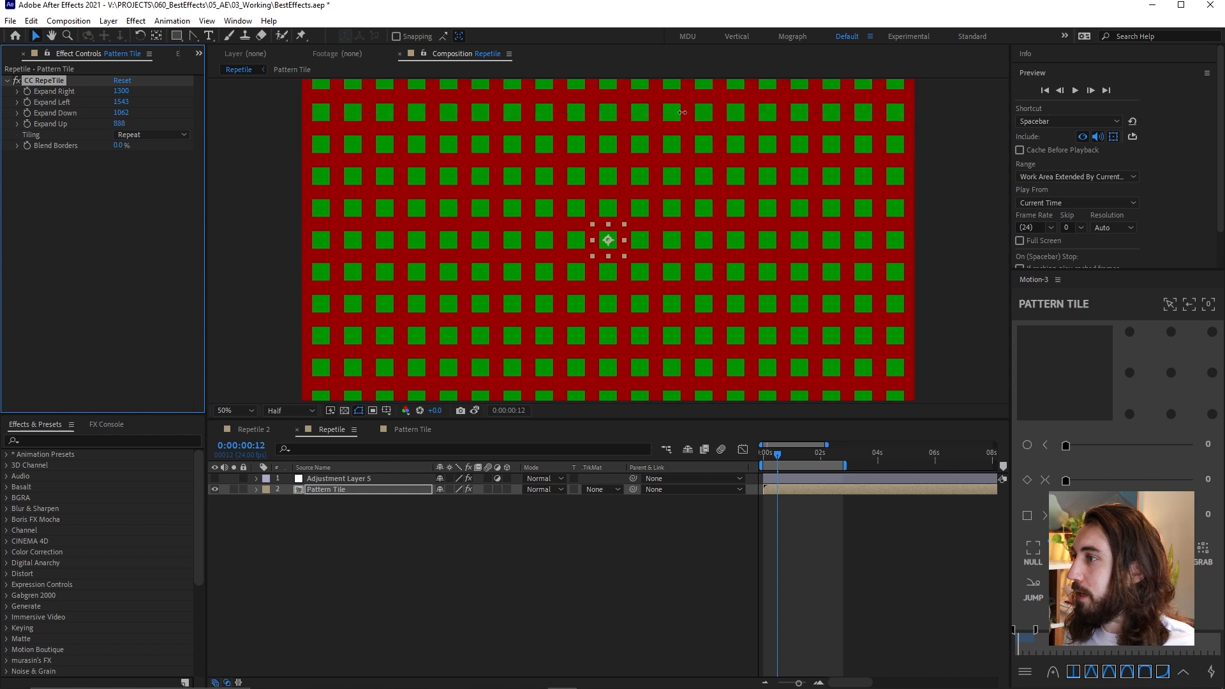
Look through the CC RepeTile tiling modes, preview the repeated pattern, and park the playhead at 0:00:00:15
click(151, 134)
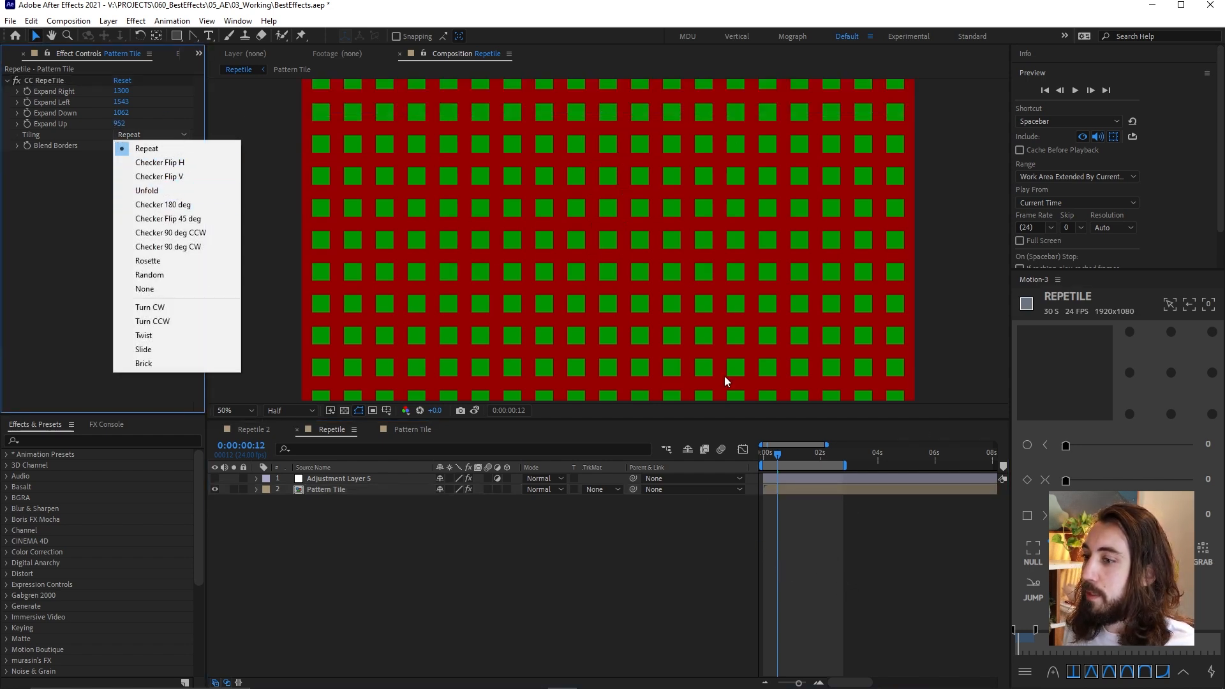
click(867, 565)
key(space)
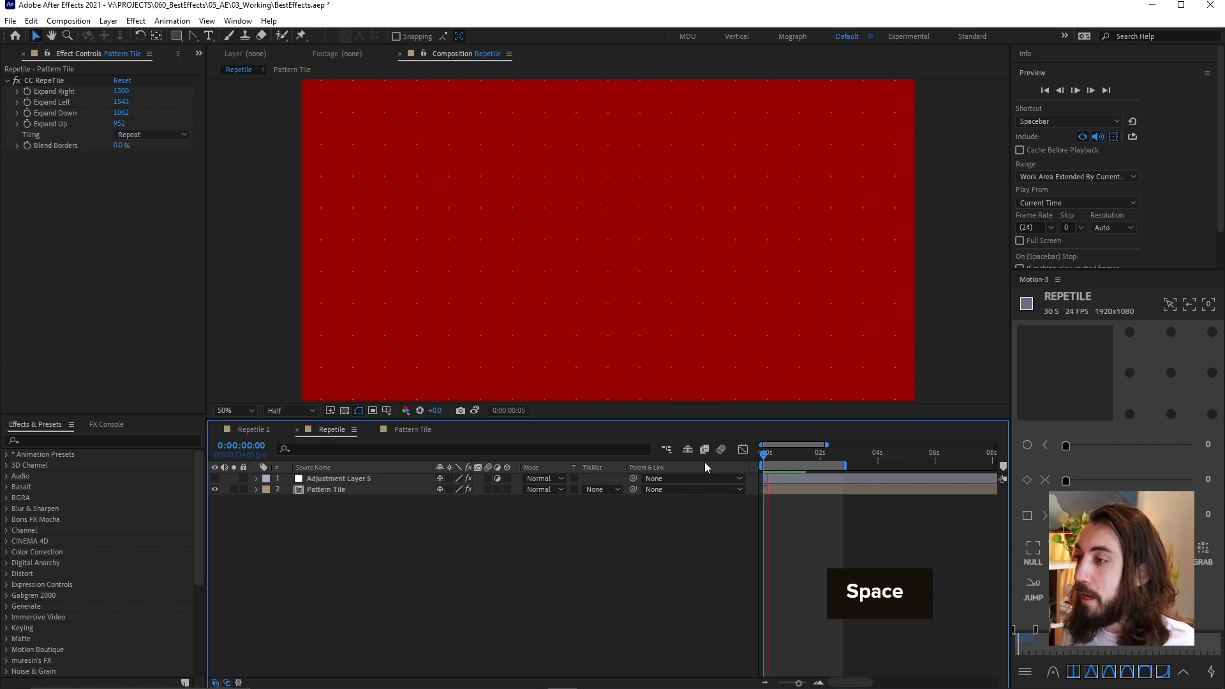
key(space)
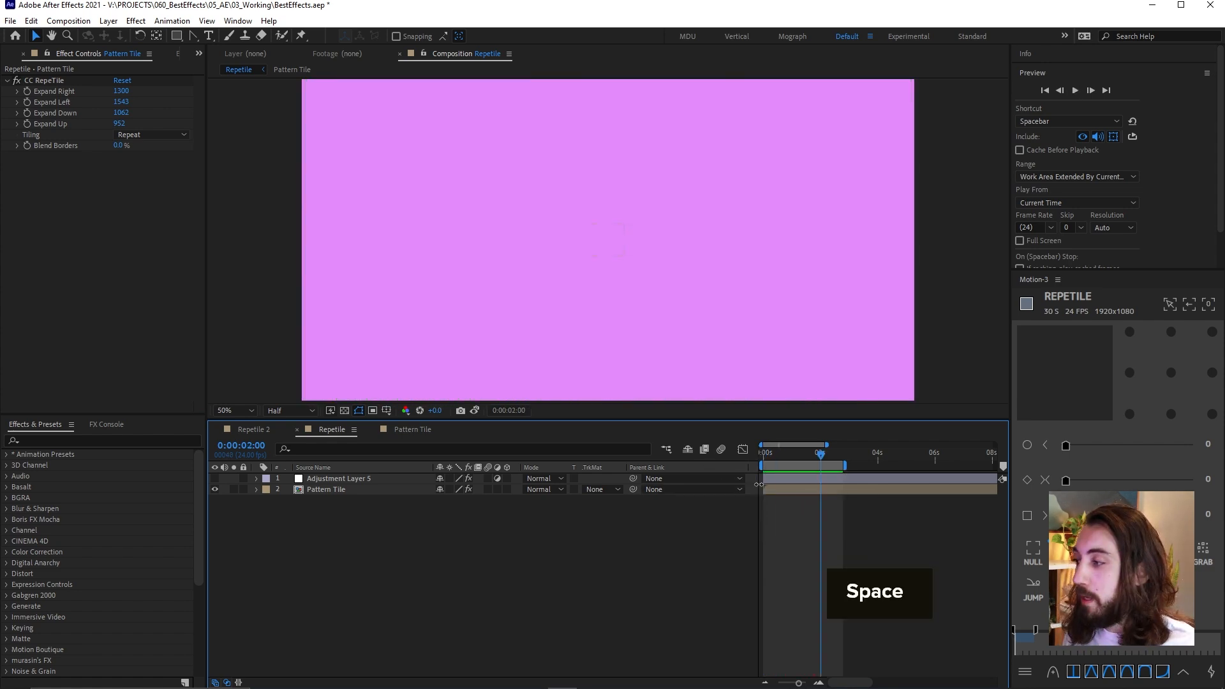
drag(776, 460, 781, 460)
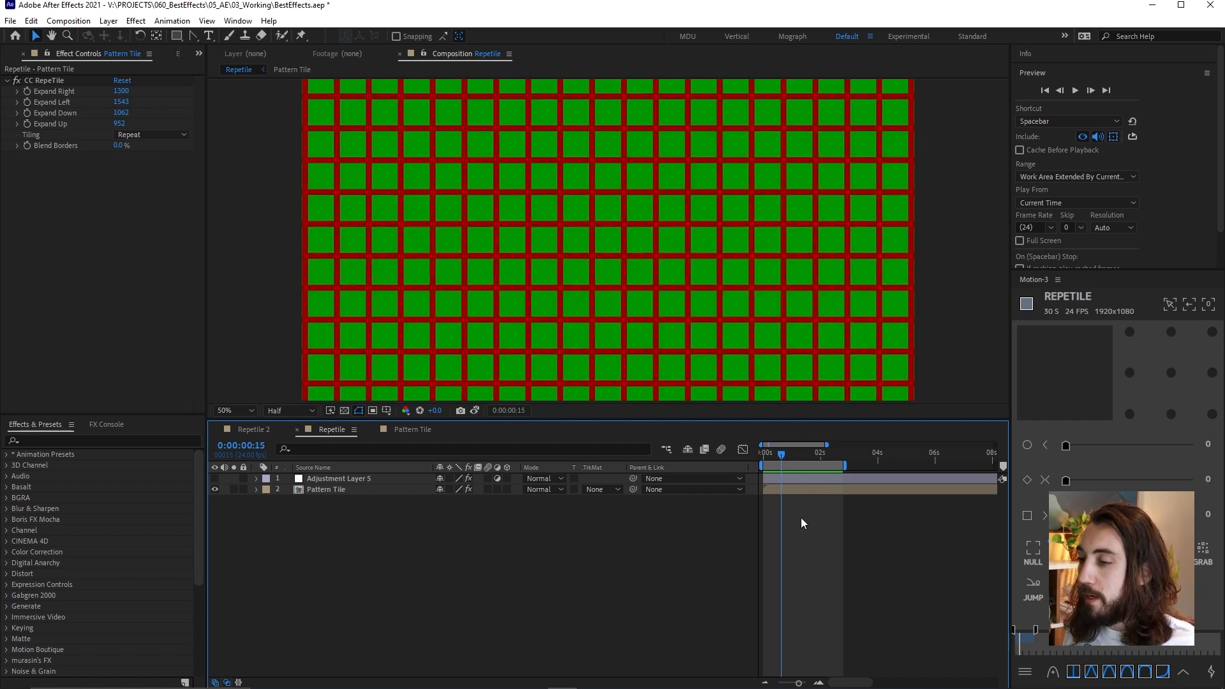
Create a white 1920 x 1080 solid in the Repetile composition and apply Gradient Ramp to it
right_click(779, 515)
mouse_move(820, 523)
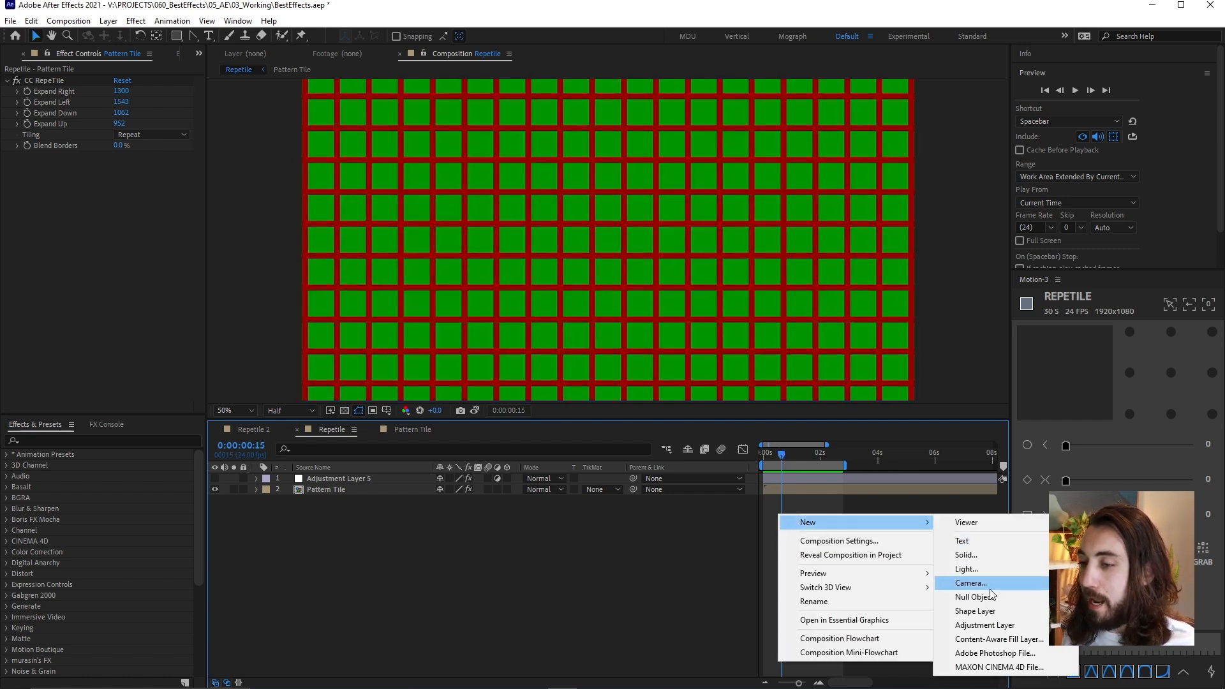
click(994, 559)
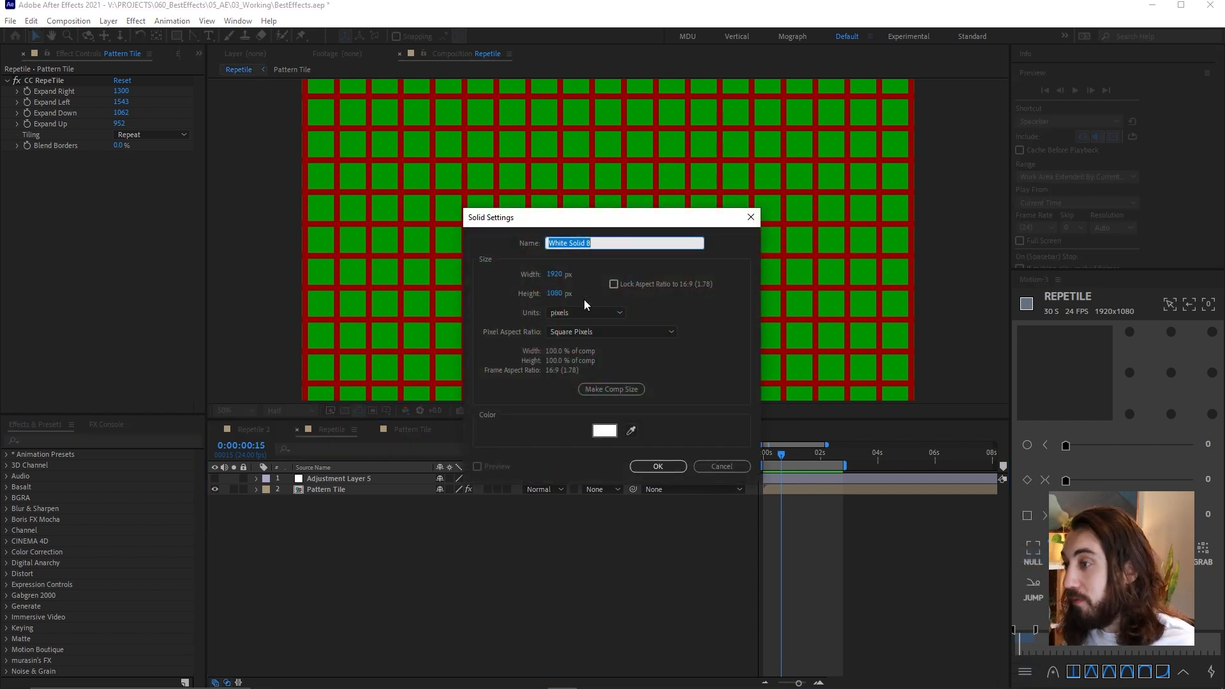
key(Return)
key(ctrl+space)
text(gra)
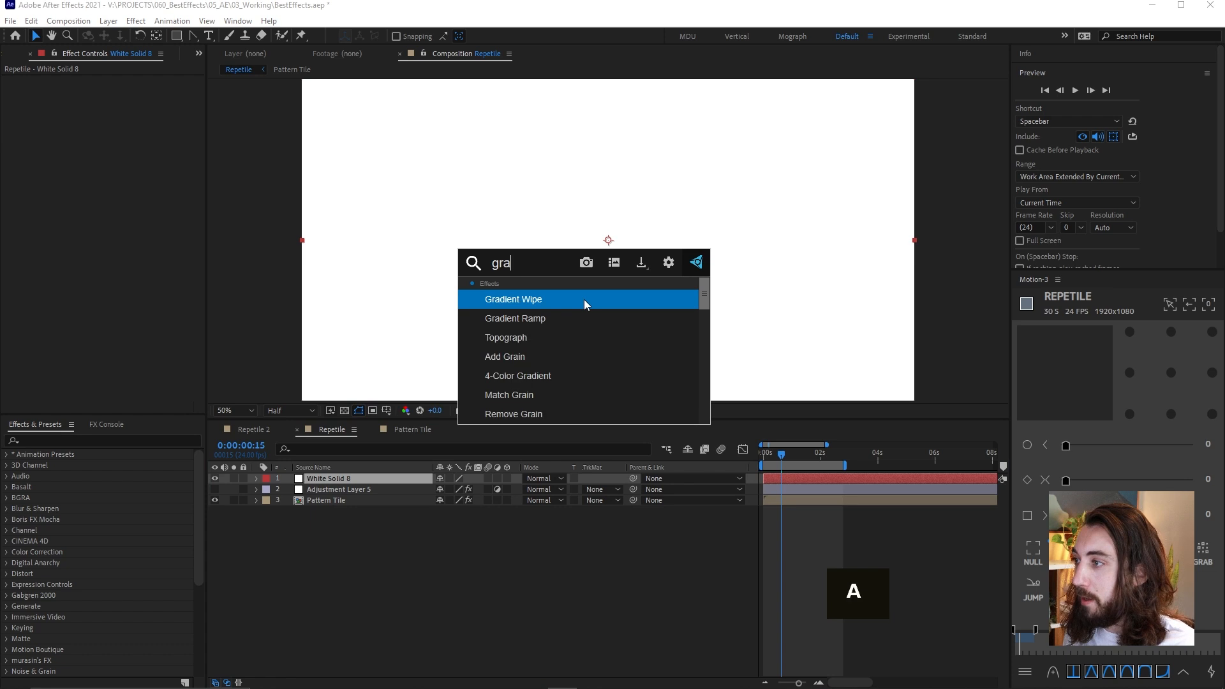
key(Down)
key(Return)
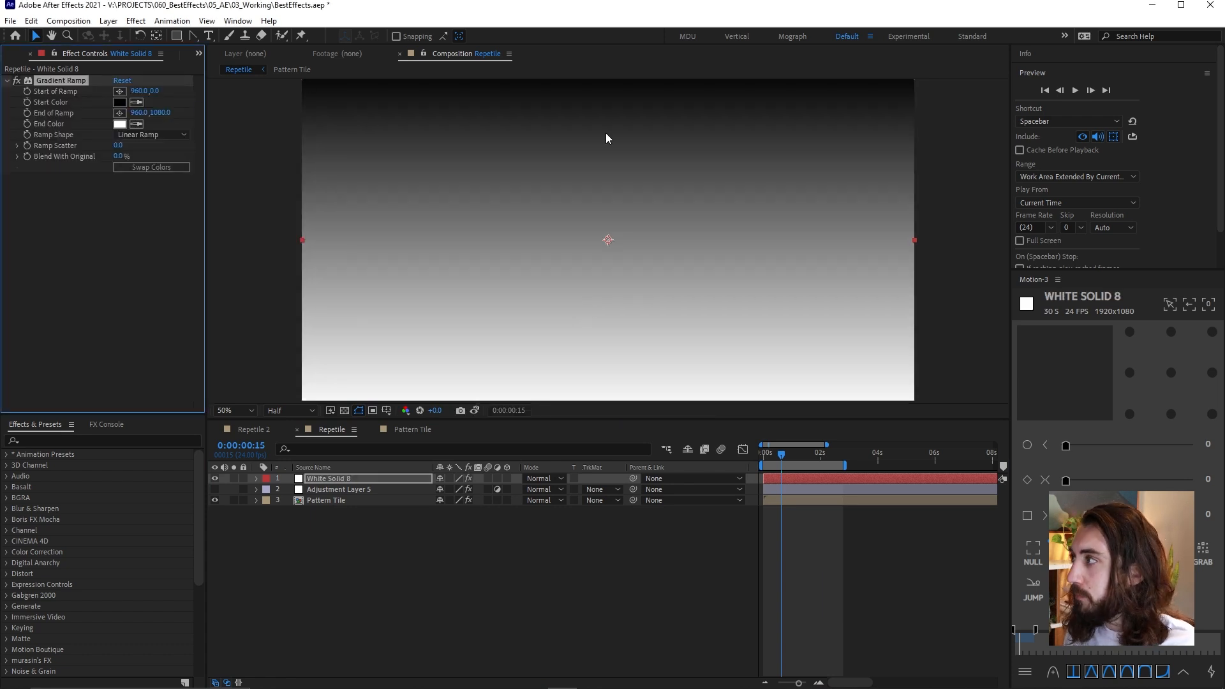
Run the ramp diagonally from about 58, 78 to about 1884, 1002, and move the solid beneath the Pattern Tile layer
click(119, 92)
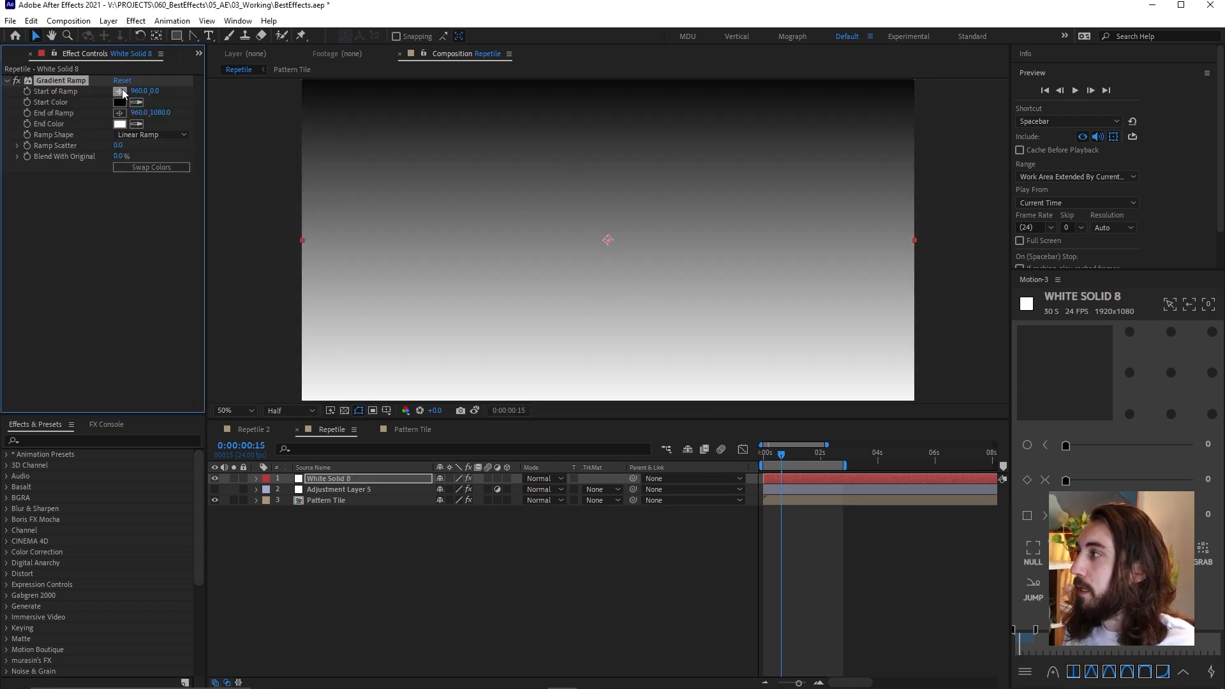
click(320, 92)
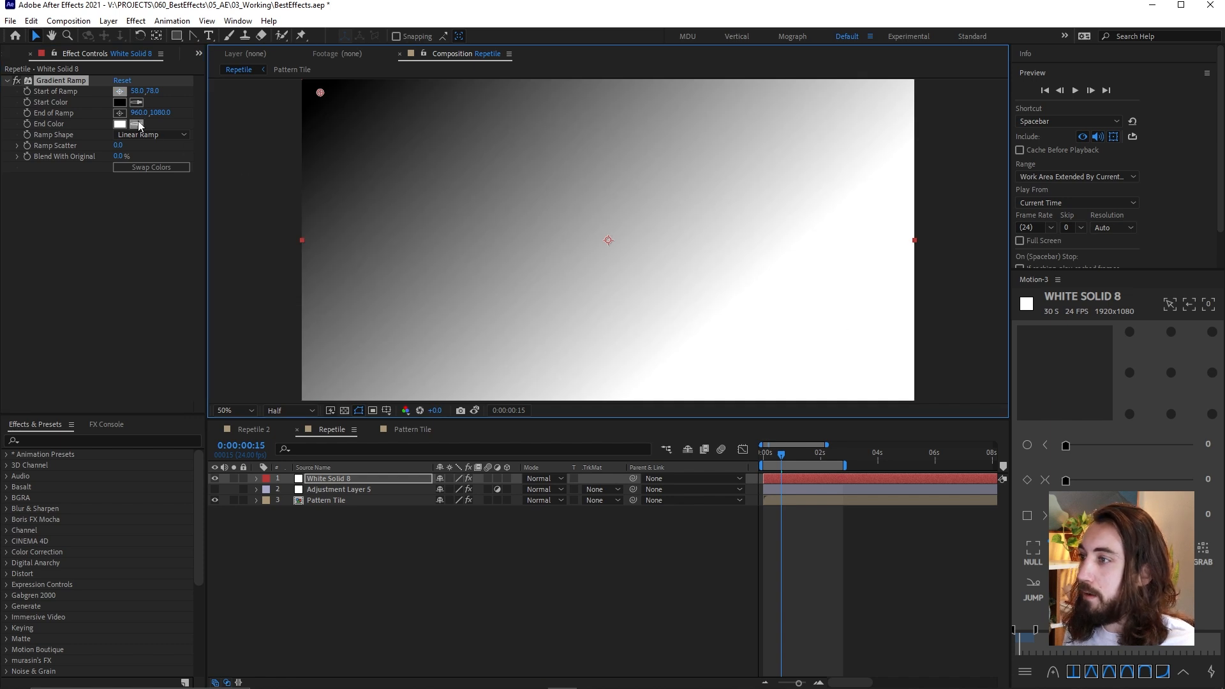
click(119, 113)
click(903, 388)
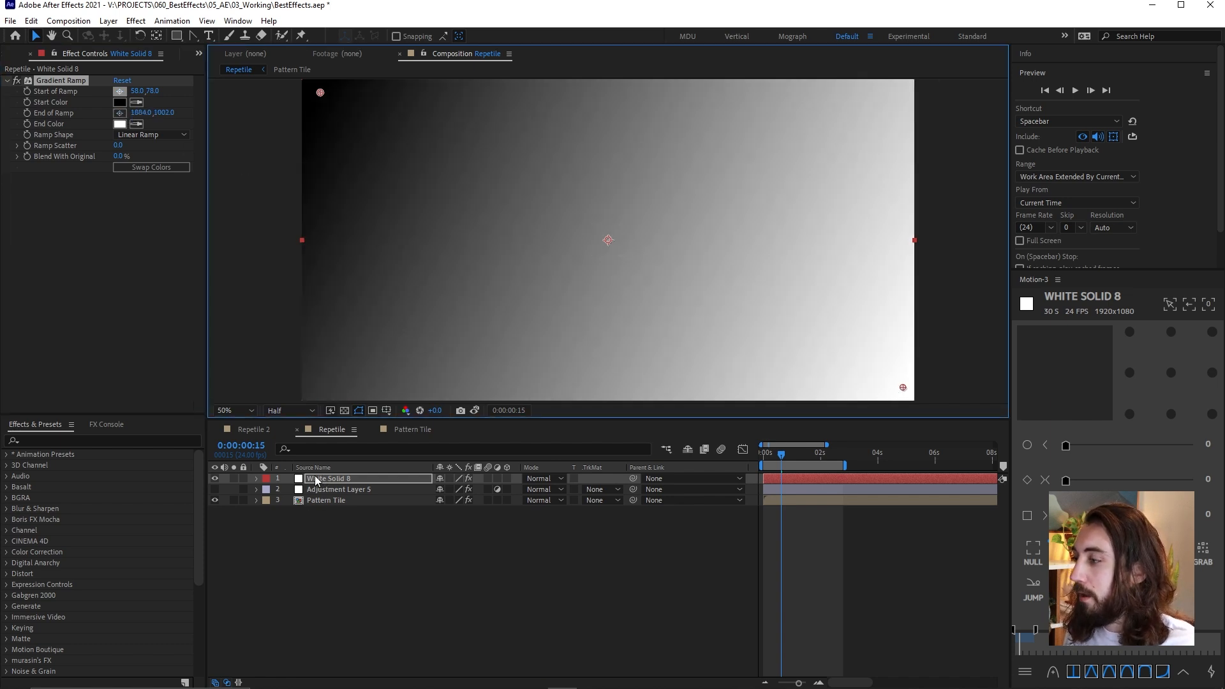
drag(321, 481, 322, 505)
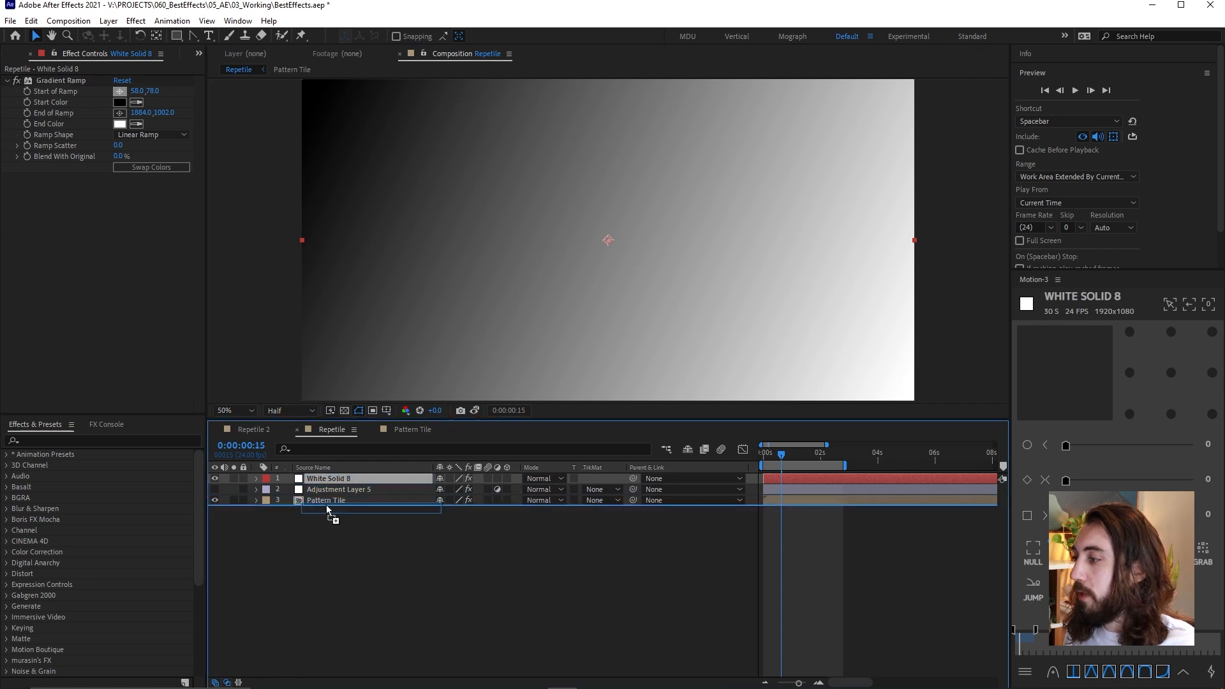
Set Adjustment Layer 5's Time Displacement to use White Solid 8 with its effects as the displacement layer
click(354, 480)
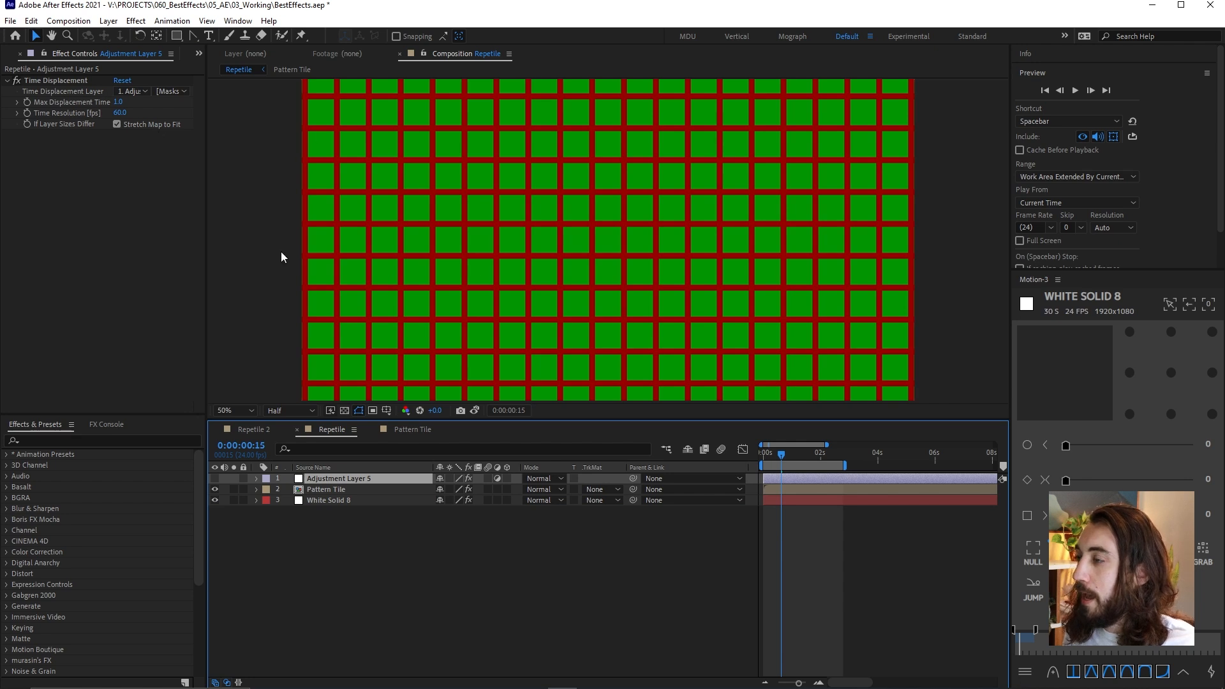
click(60, 91)
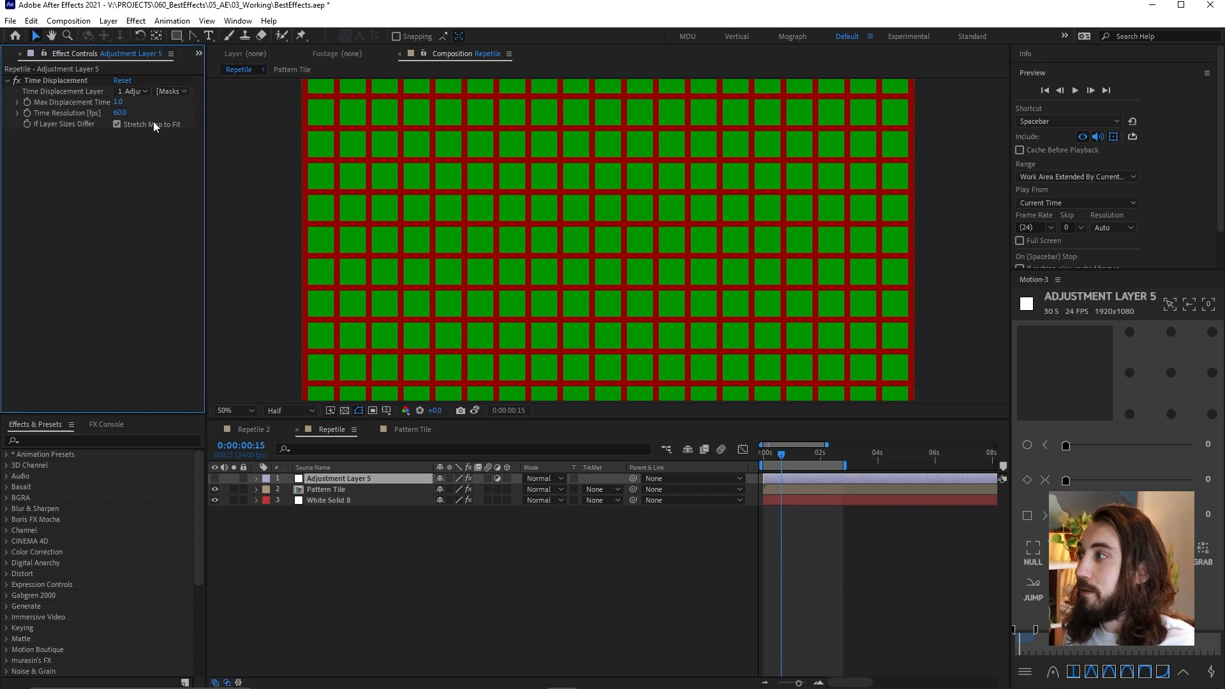
click(139, 91)
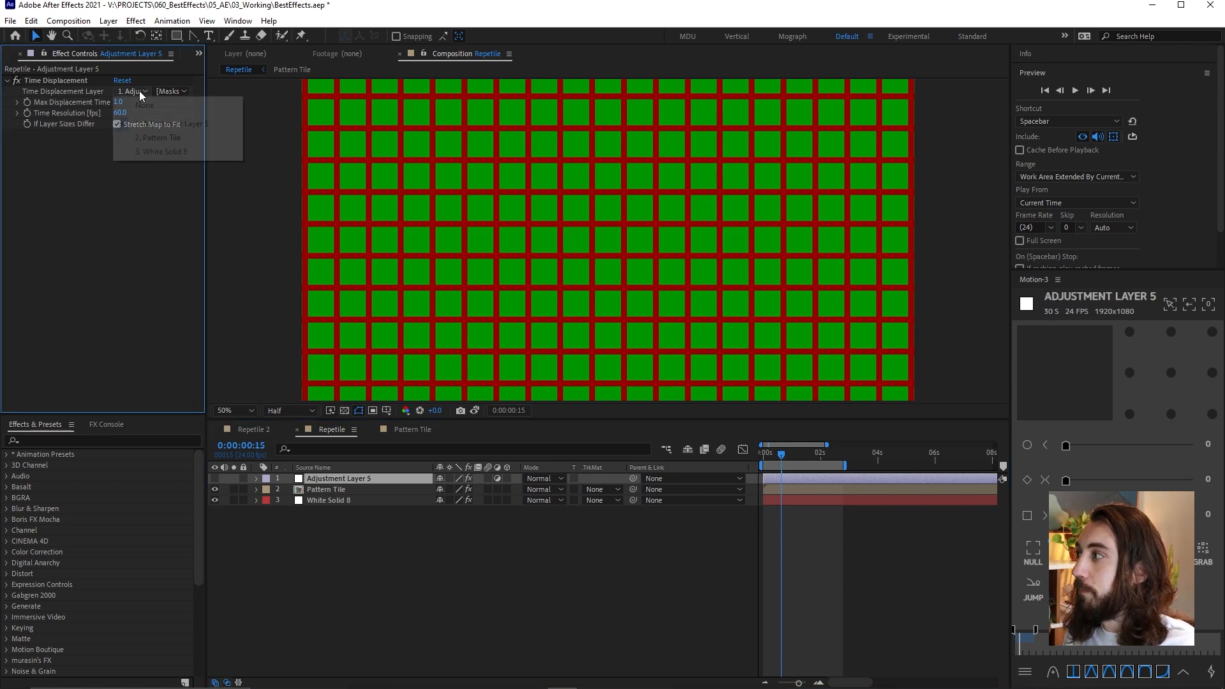
click(194, 150)
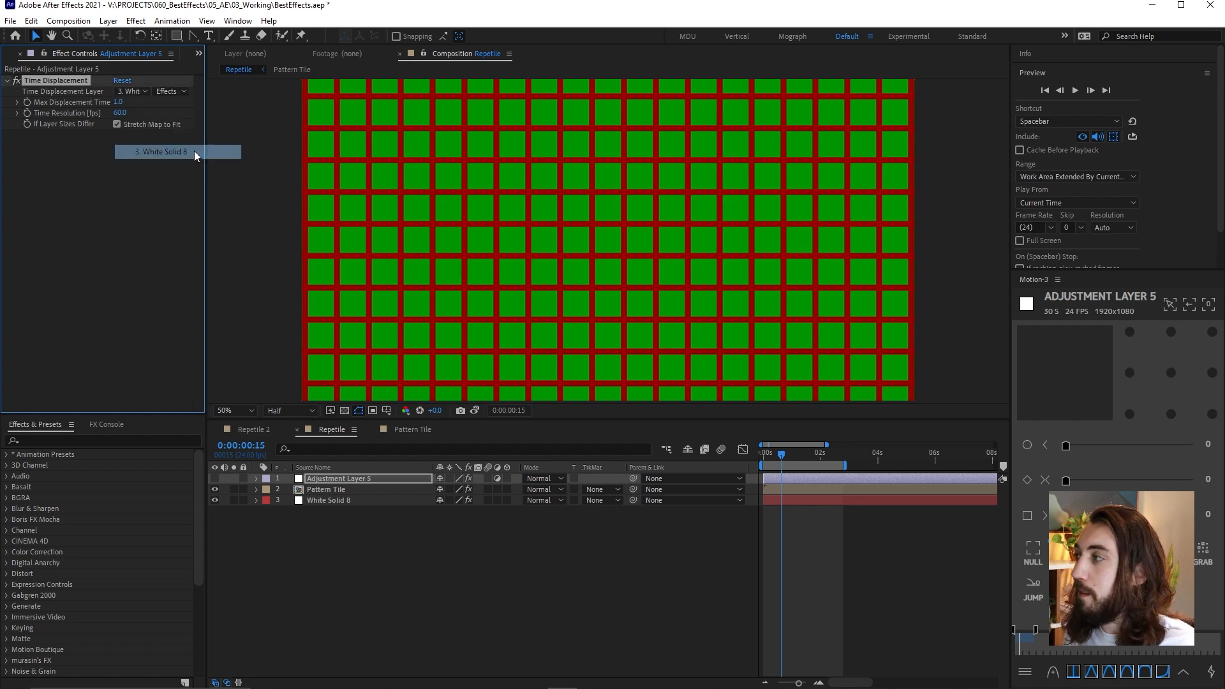
click(175, 93)
click(192, 135)
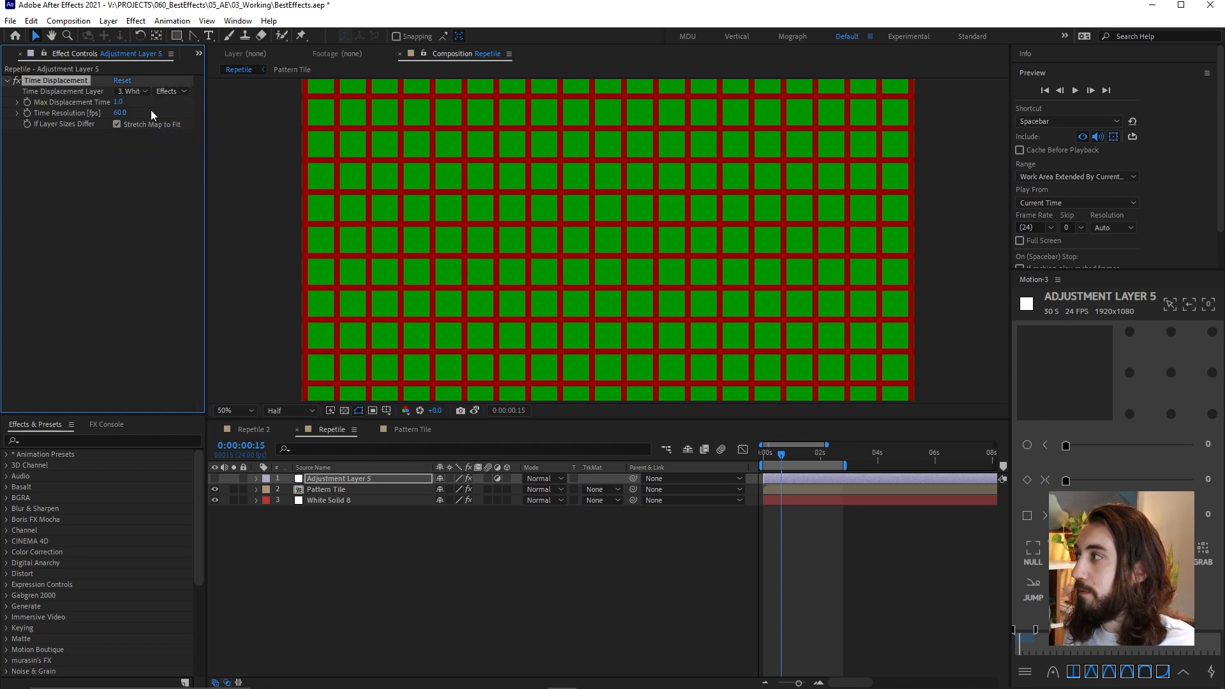
Make Adjustment Layer 5 visible and preview the time-displaced pattern from the start of the composition
click(214, 479)
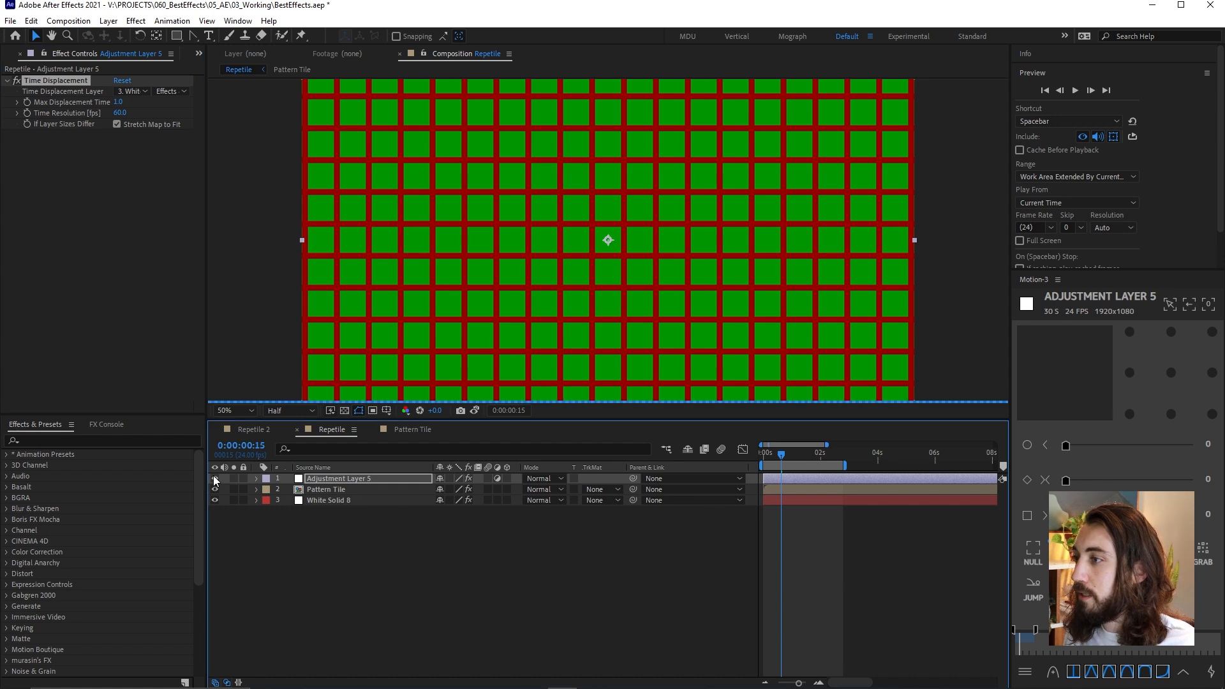
click(756, 454)
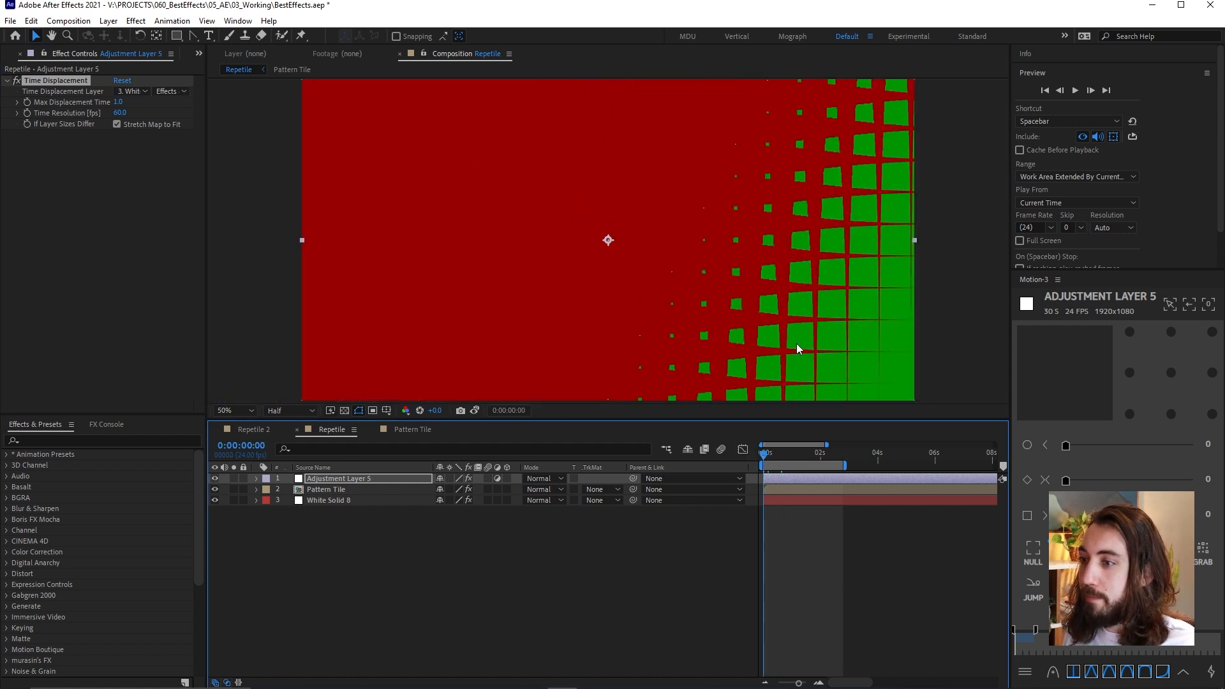
key(space)
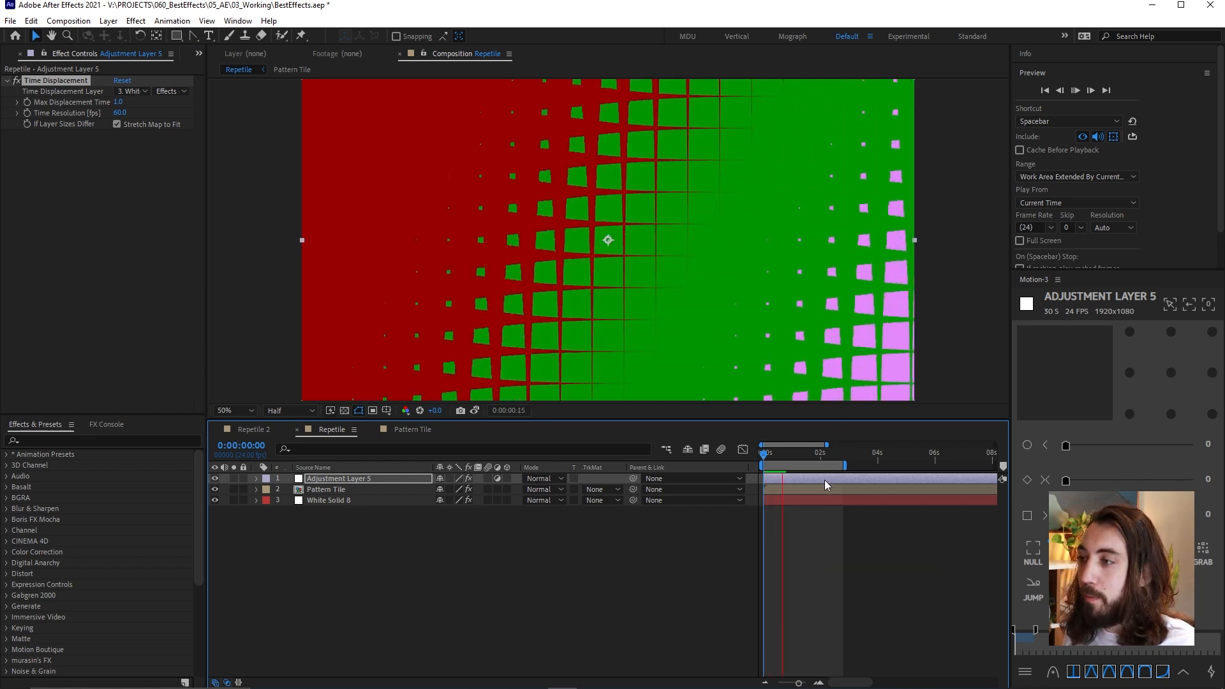
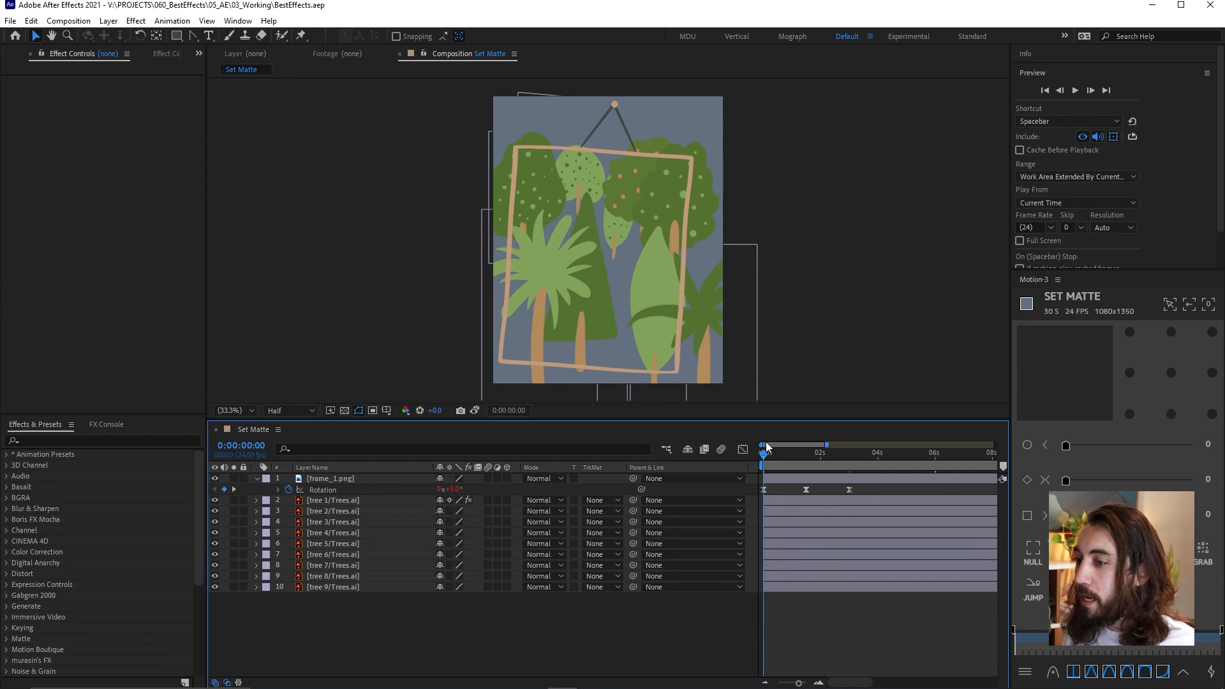
Preview the swinging frame animation, and draw a closed four-point Pen shape following the wooden frame's corners
key(space)
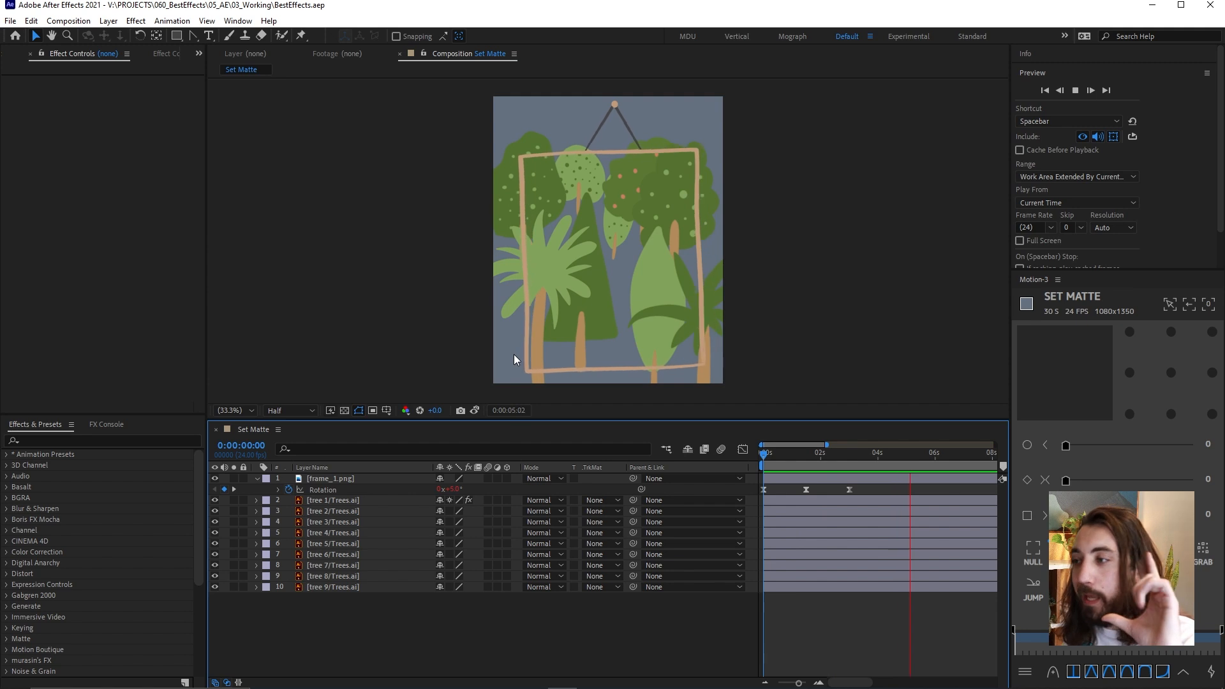
key(space)
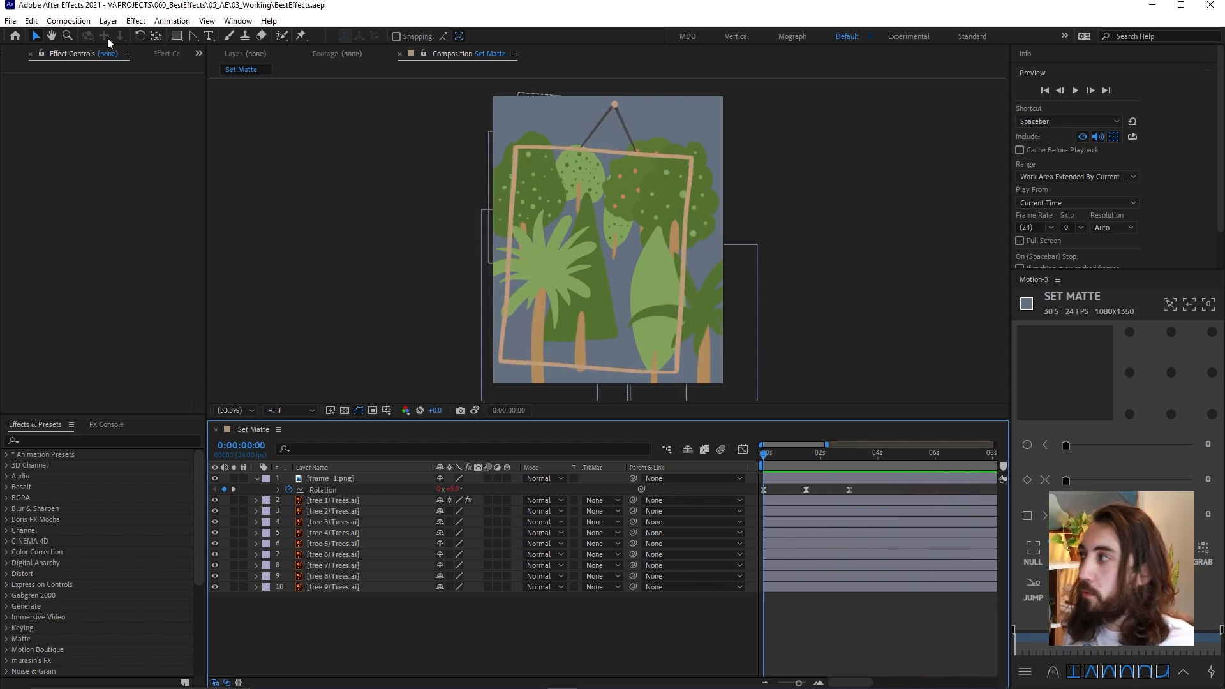
drag(194, 37, 230, 33)
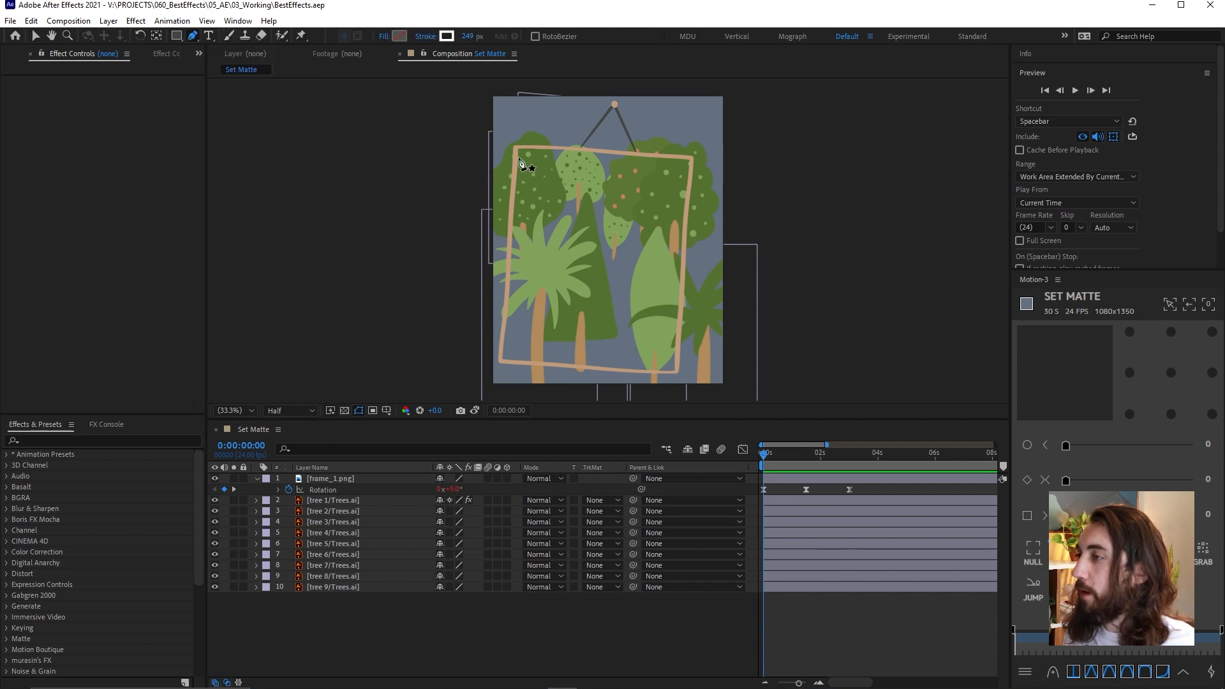
click(515, 148)
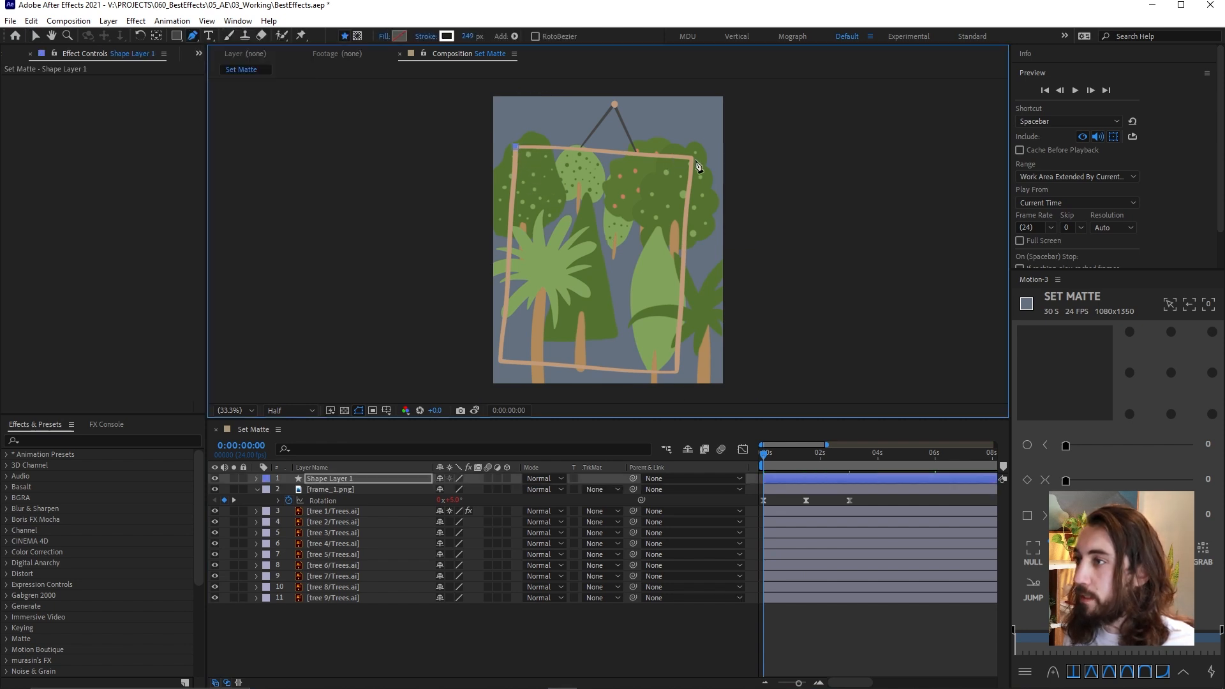
click(692, 157)
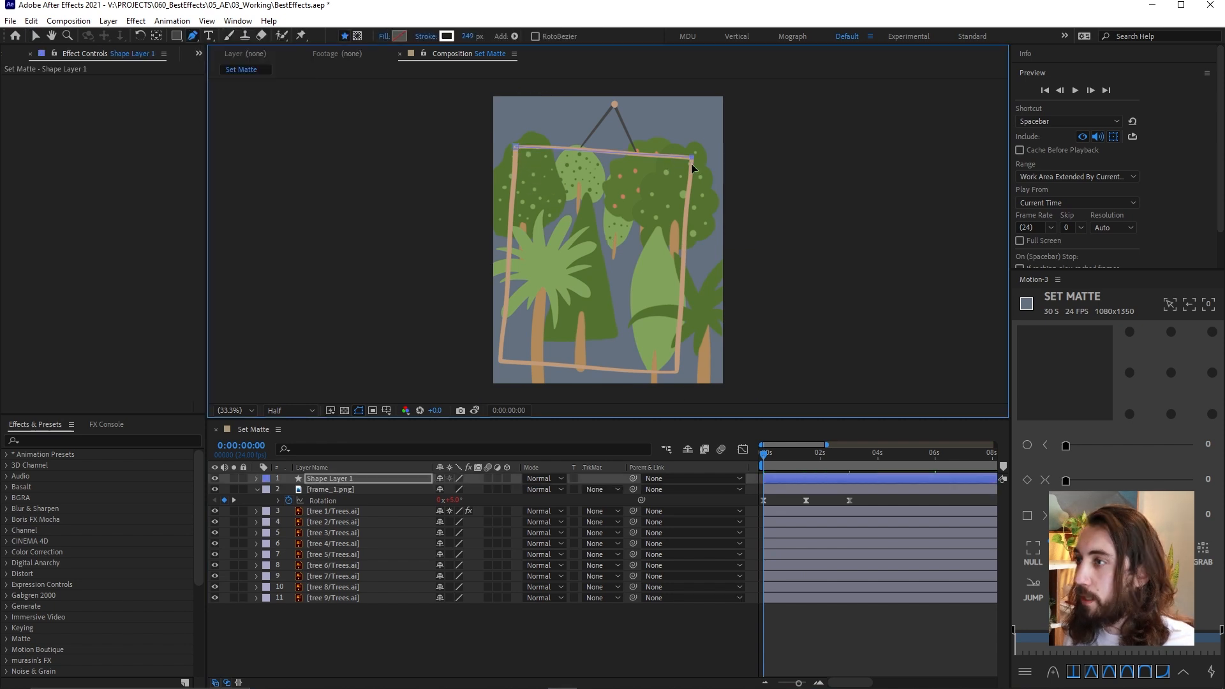
click(677, 371)
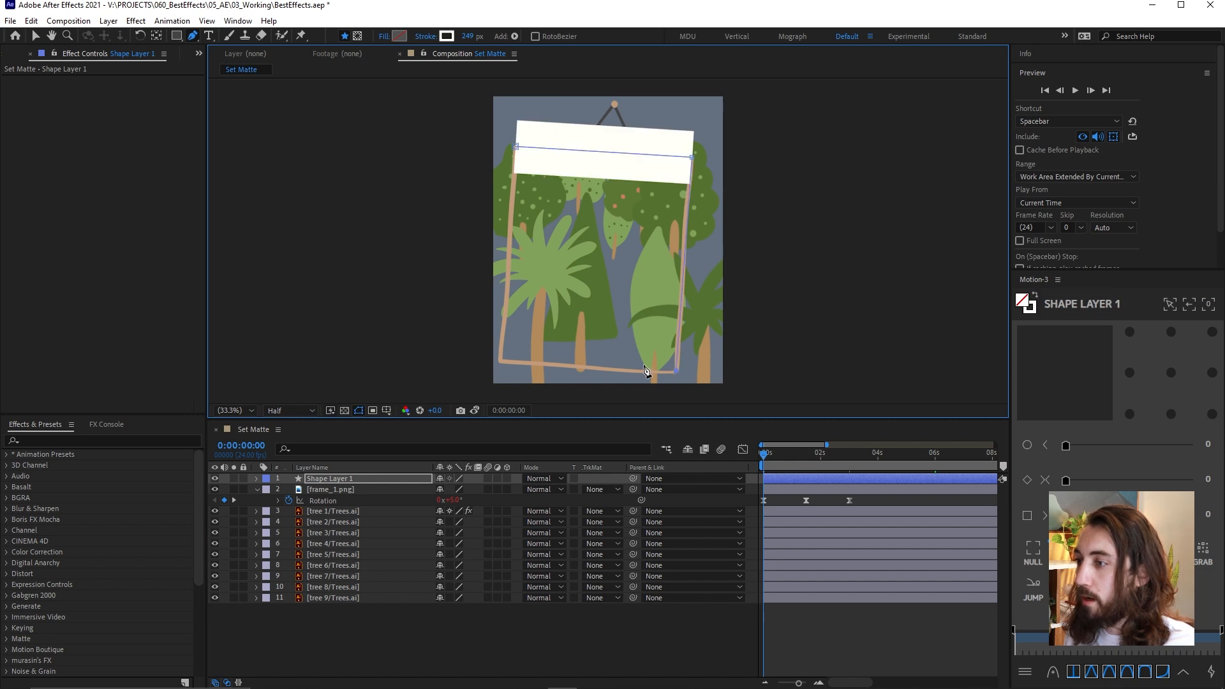
click(500, 362)
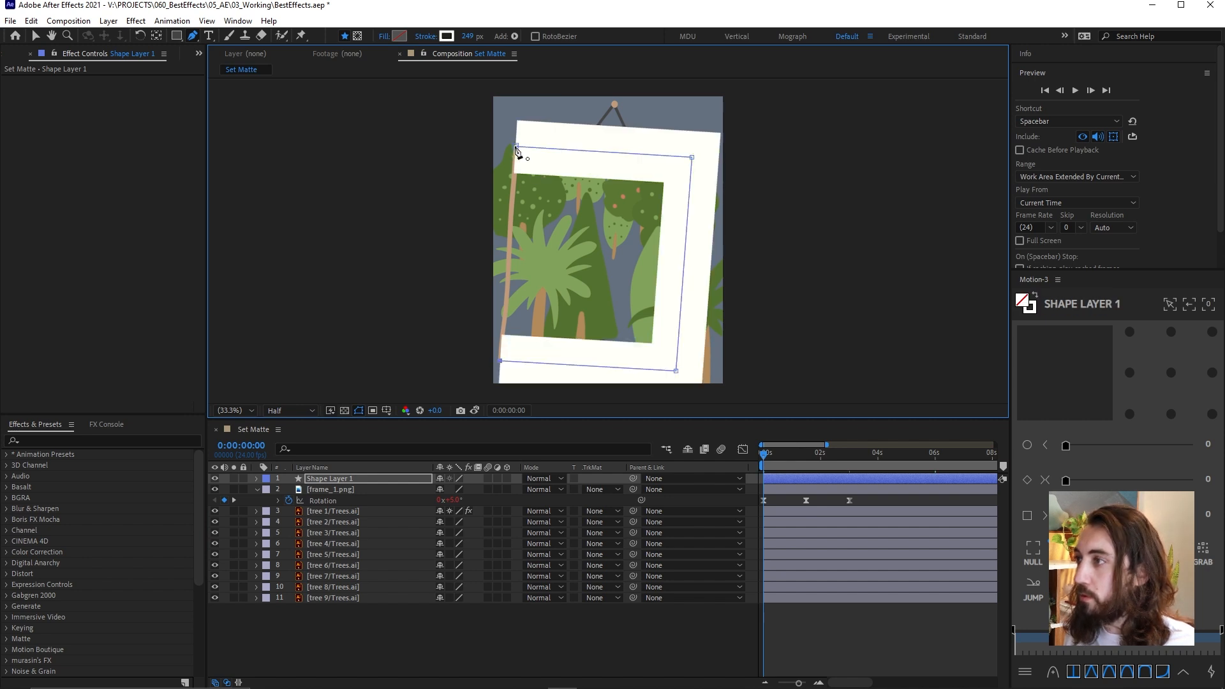
click(516, 147)
Set the frame shape's stroke width to 0 px and its fill to Solid Color
click(468, 35)
text(0)
key(Return)
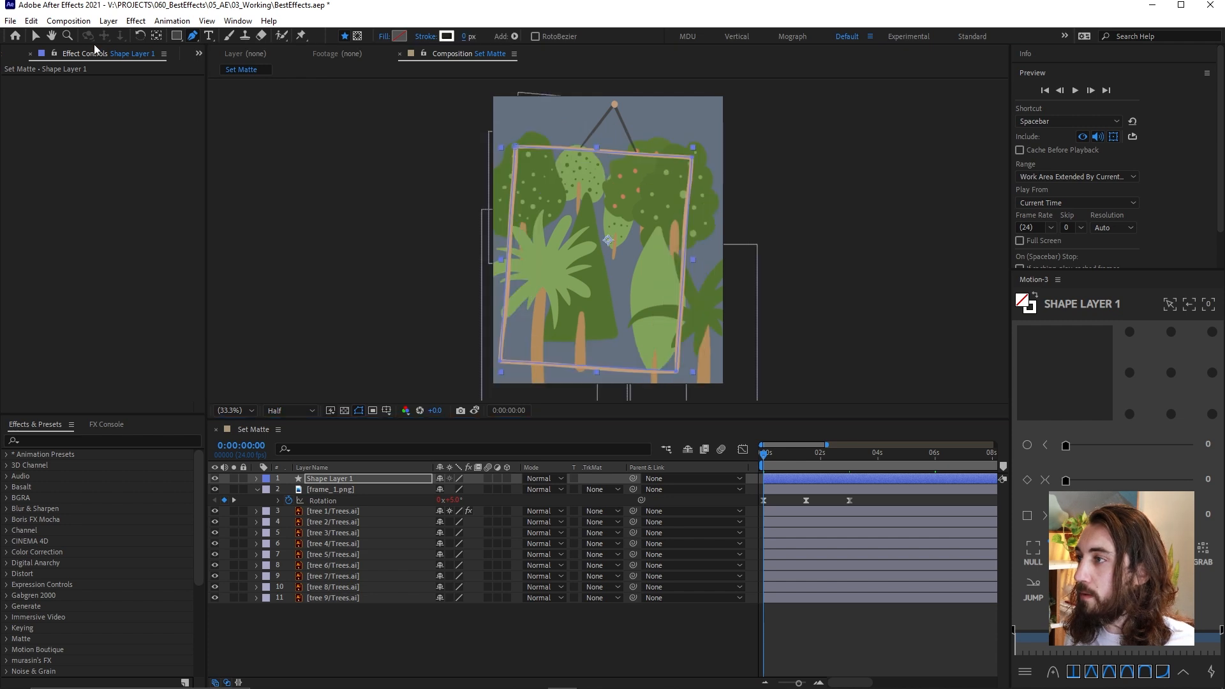
click(384, 36)
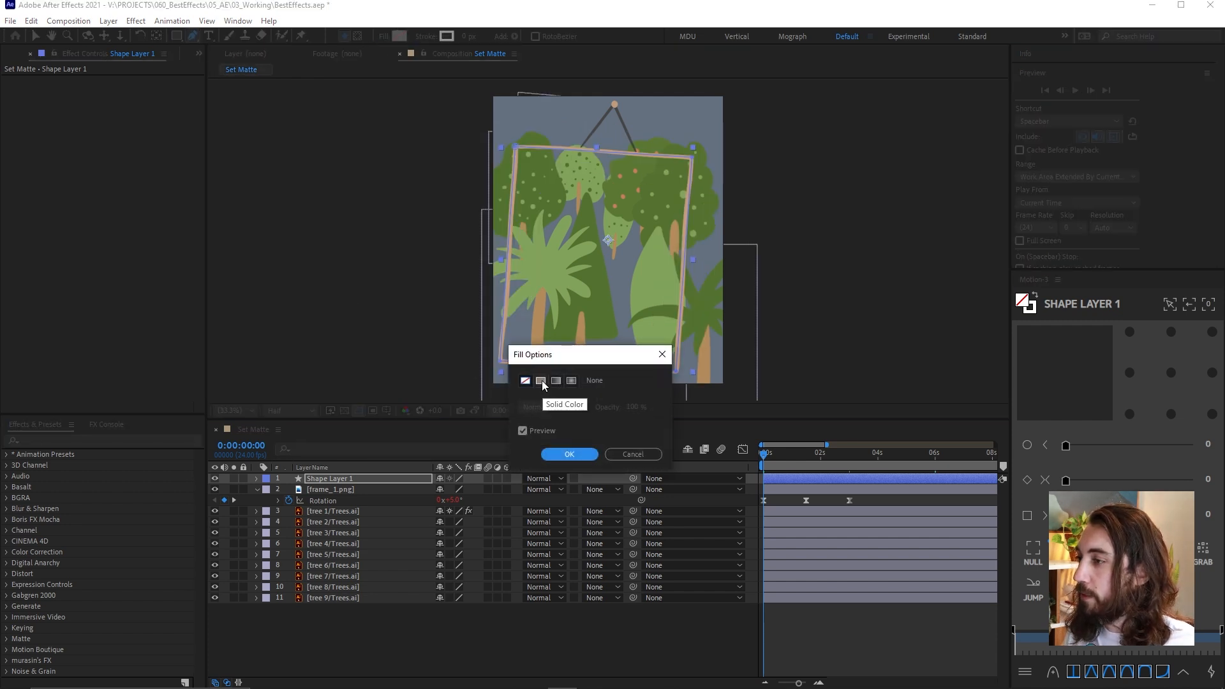
click(541, 381)
key(Return)
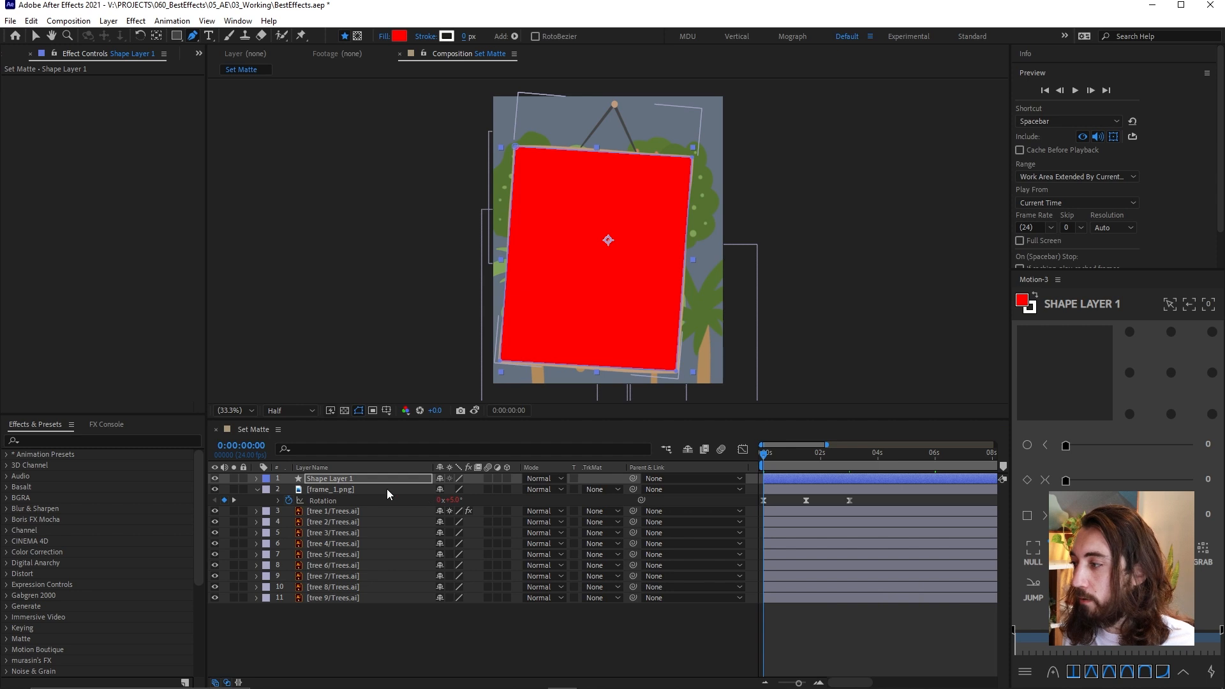
Parent Shape Layer 1 to frame_1.png with the shape placed beneath the frame layer, and rename it matte
click(384, 481)
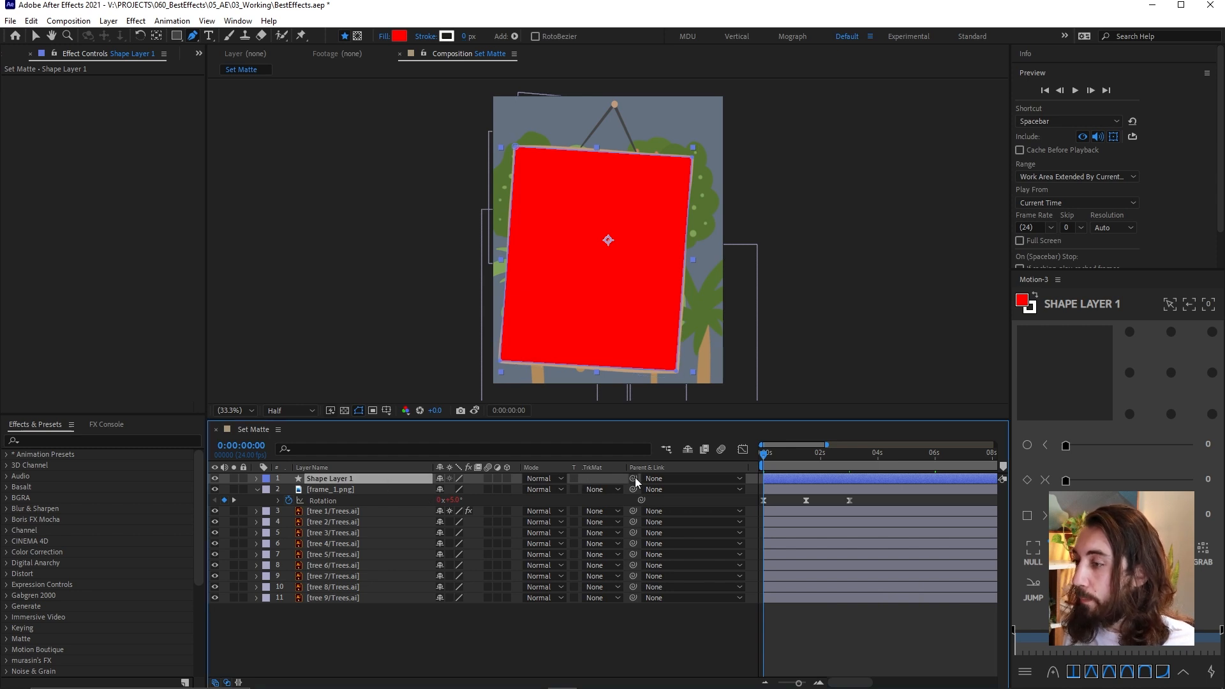
drag(634, 478, 359, 493)
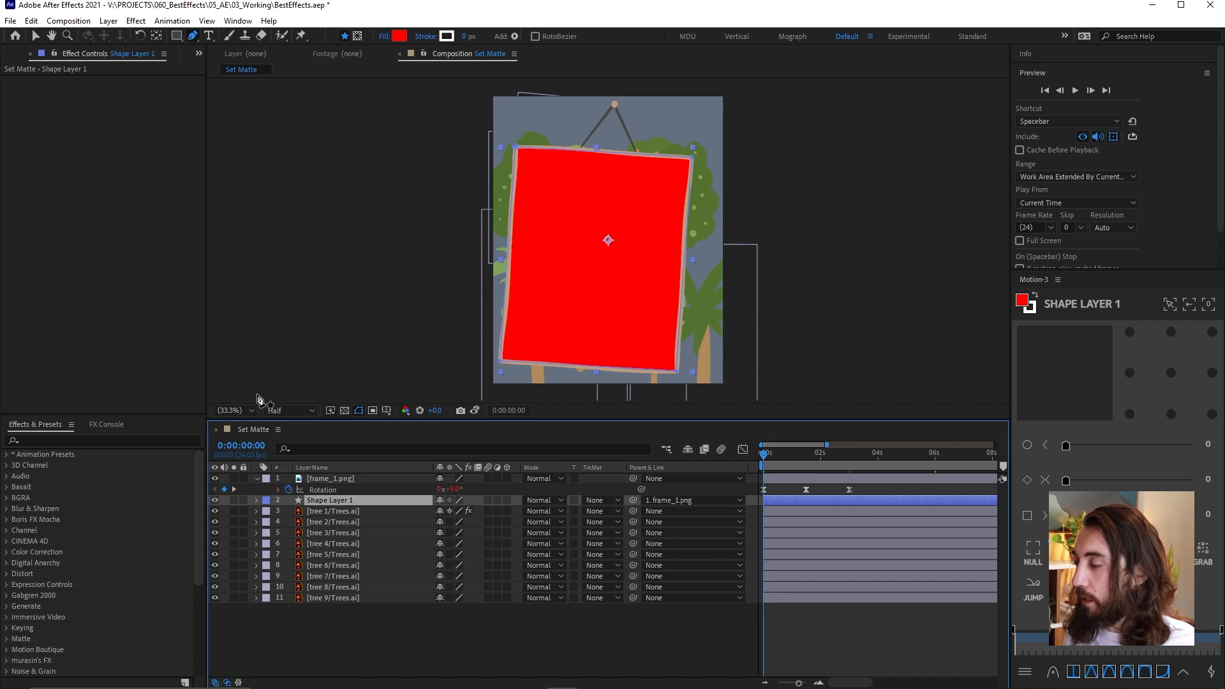
key(Return)
text(matte)
key(Return)
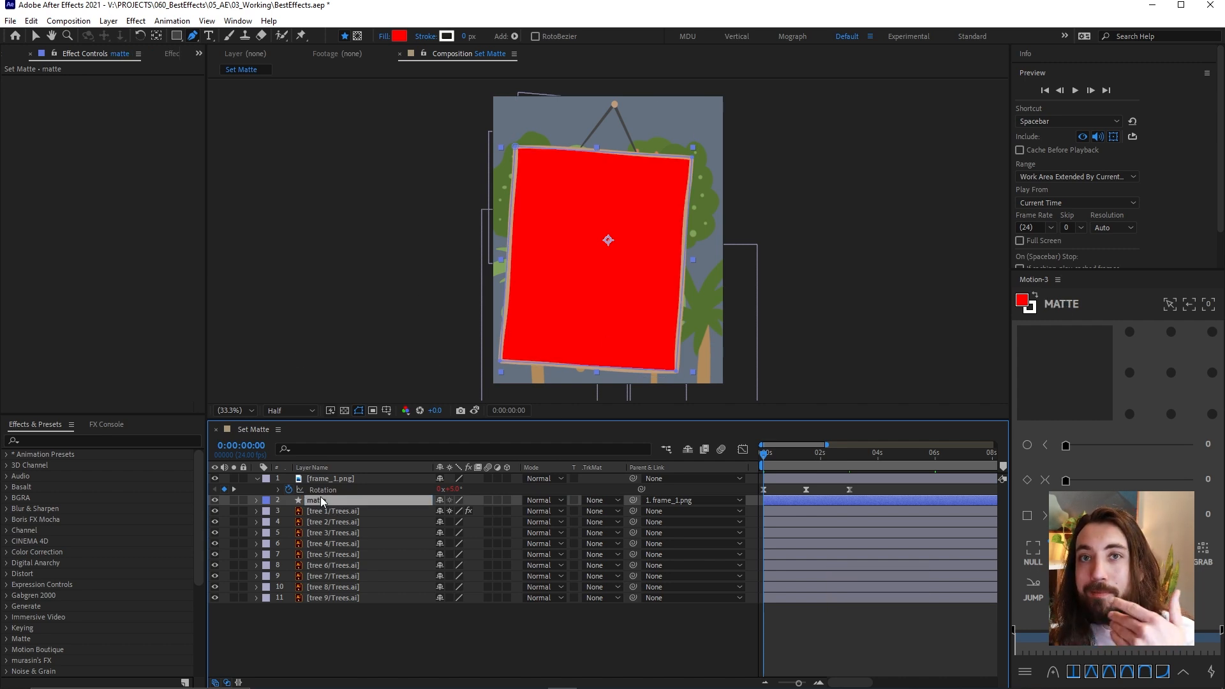
Try using the matte layer as an alpha track matte for tree 1/Trees.ai
click(376, 510)
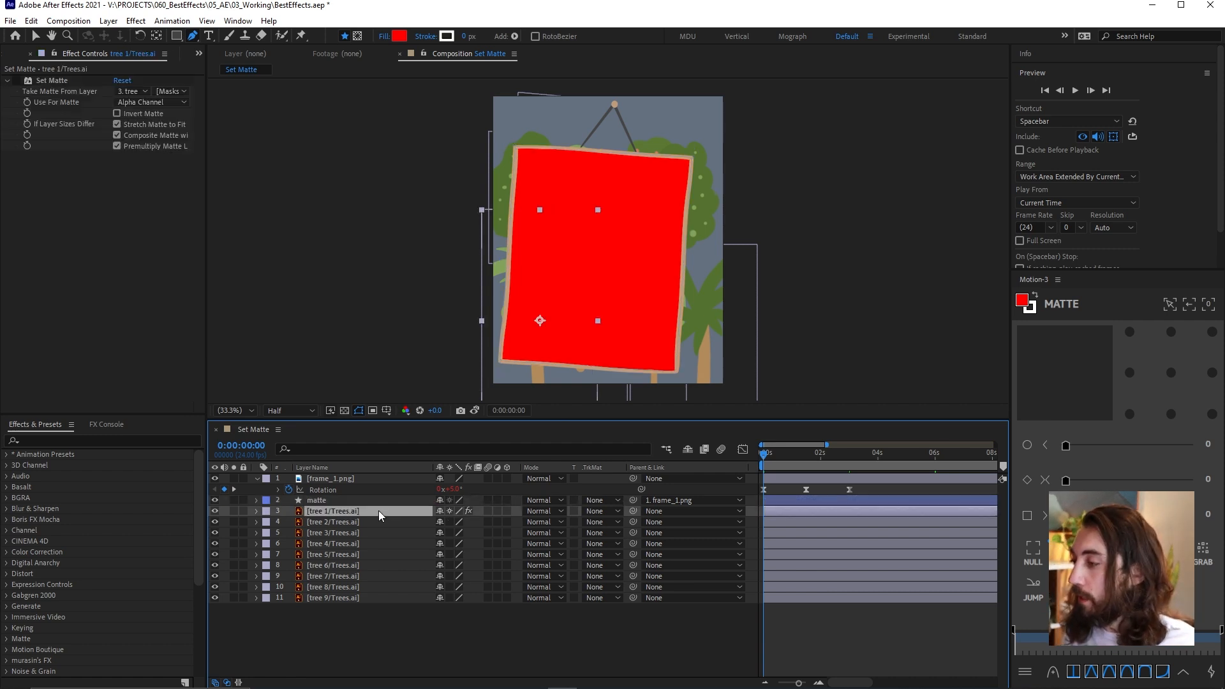
click(414, 500)
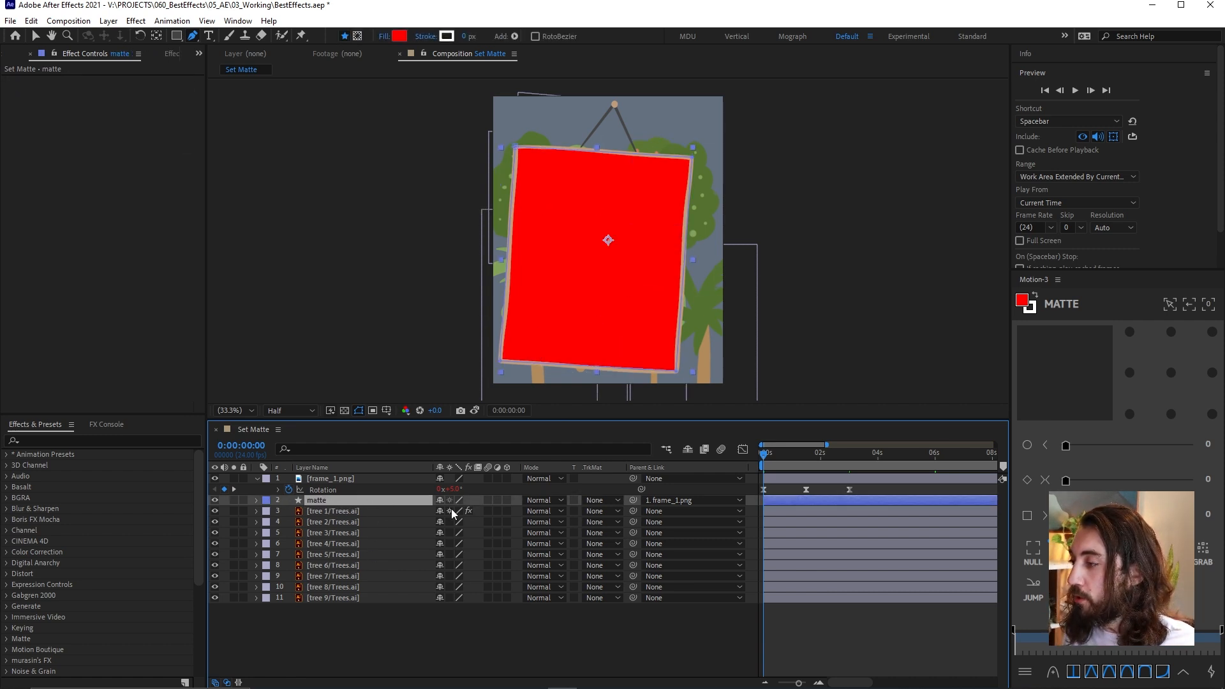
click(600, 515)
click(615, 541)
Duplicate the matte layer, place the copy above tree 2/Trees.ai, and set that tree's track matte to Alpha Matte "matte 2"
key(ctrl+d)
drag(337, 501, 351, 532)
click(603, 533)
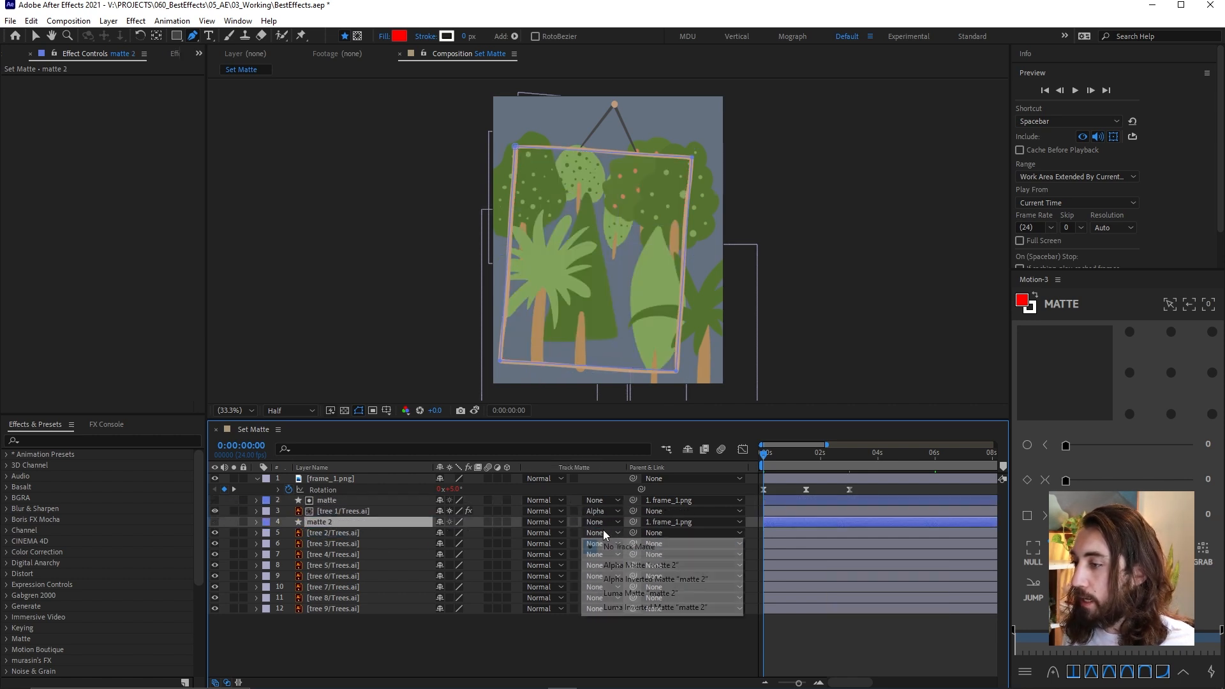
click(630, 560)
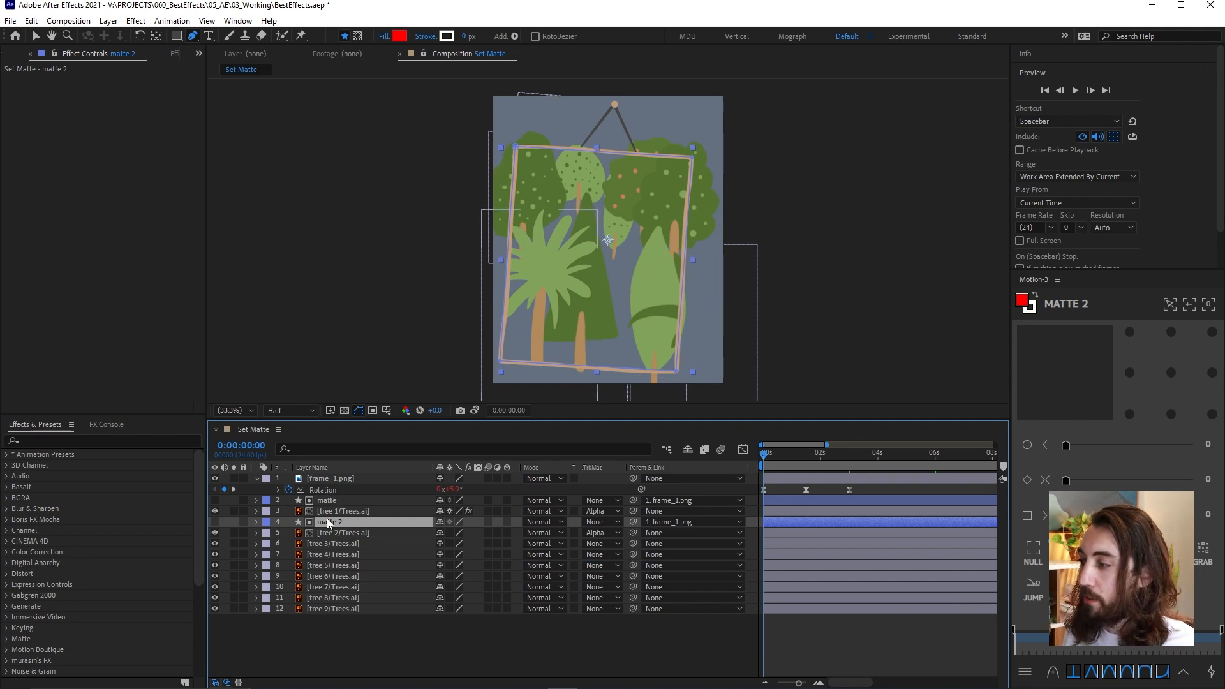
Undo the duplicated matte layer and the alpha track mattes on tree 1 and tree 2
key(ctrl+z)
key(ctrl+z)
key(ctrl+z)
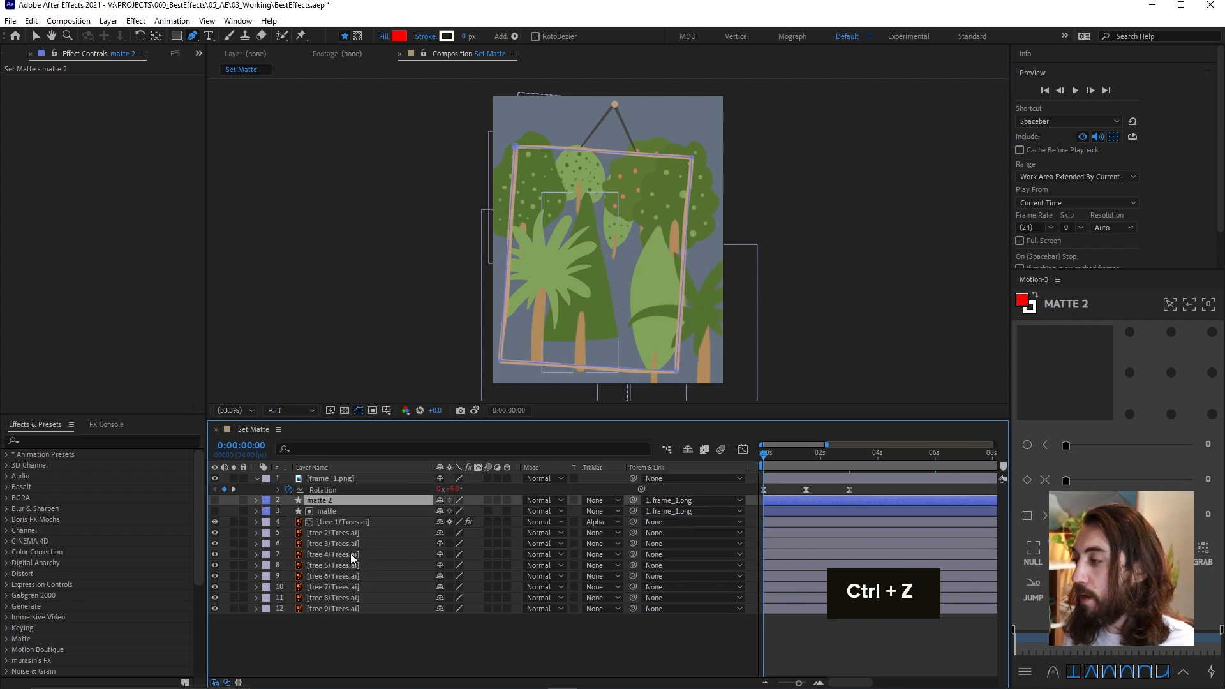
key(ctrl+z)
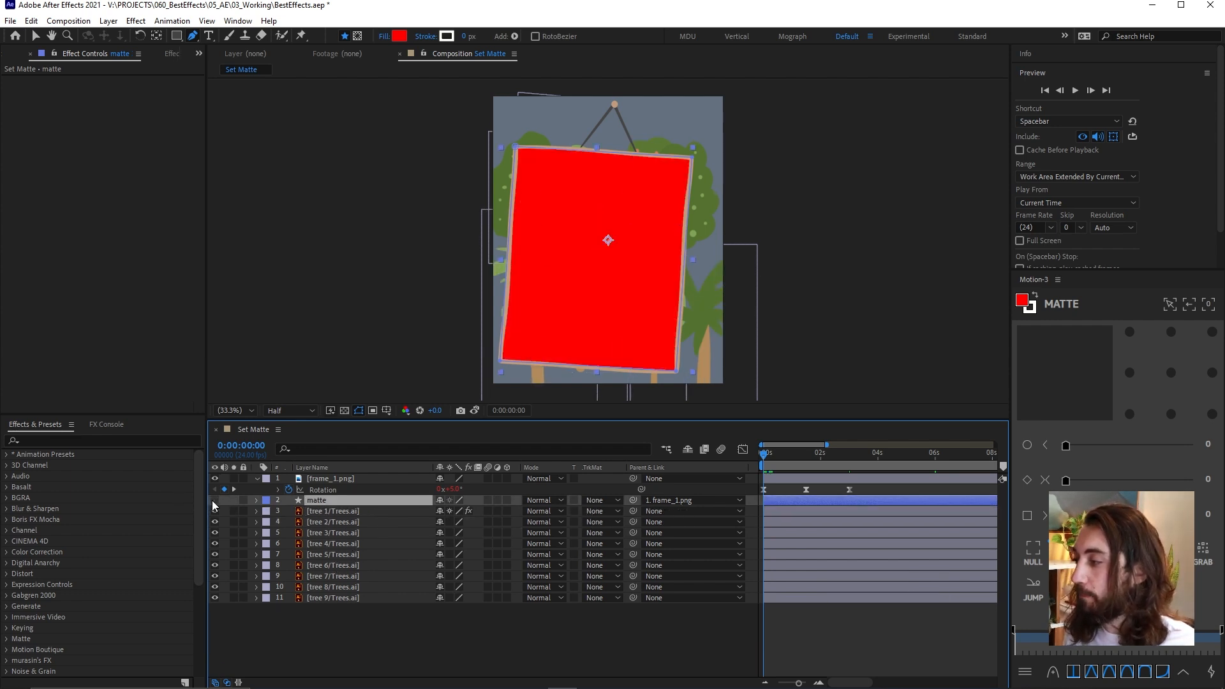
Hide the matte layer and delete the existing Set Matte effect from tree 1/Trees.ai
click(214, 500)
click(349, 510)
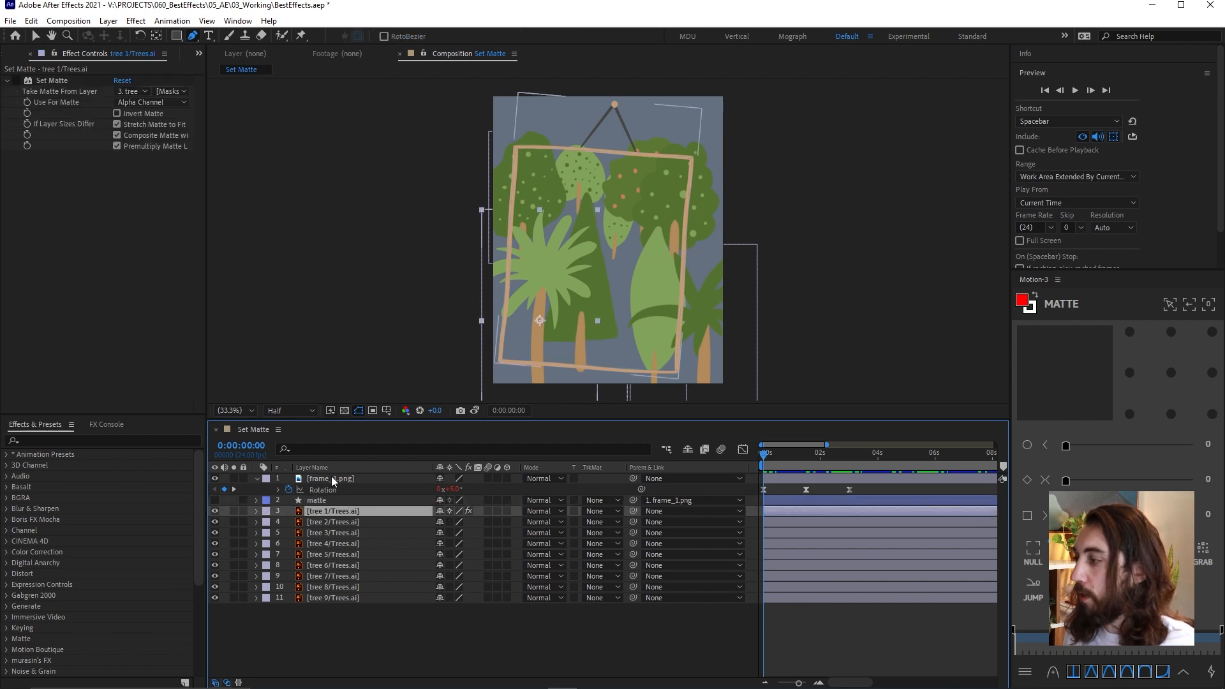
click(62, 81)
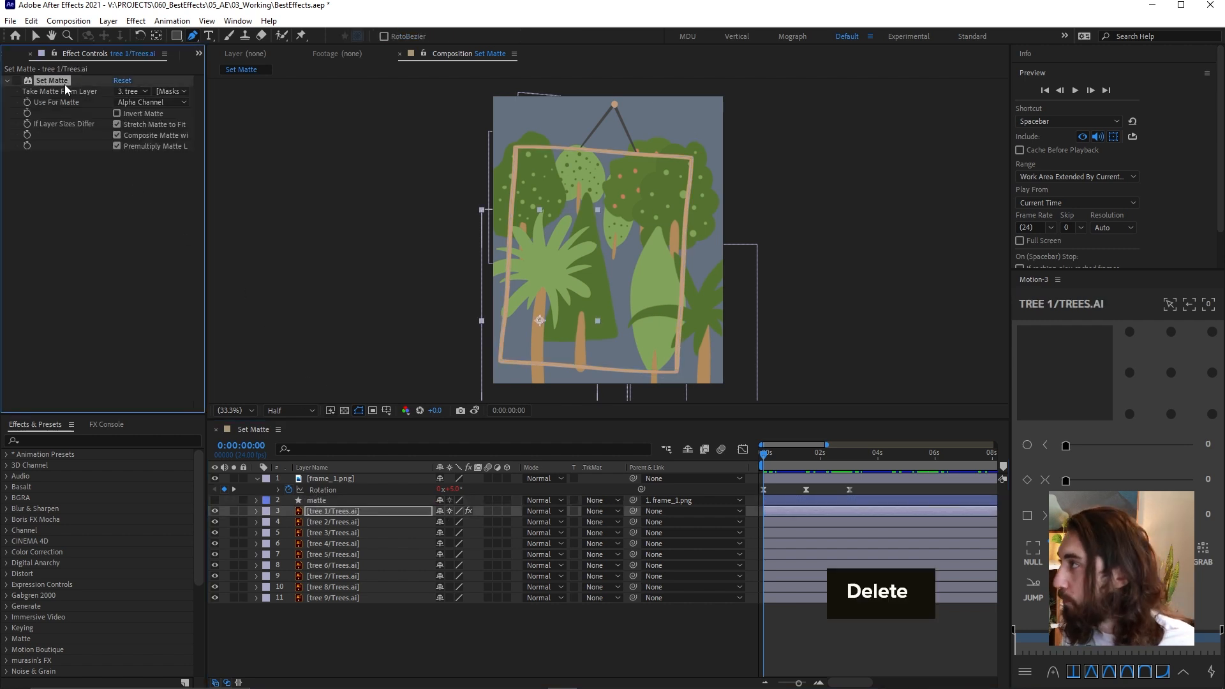
key(Delete)
Apply a fresh Set Matte effect to the tree 1/Trees.ai layer
click(357, 522)
click(354, 514)
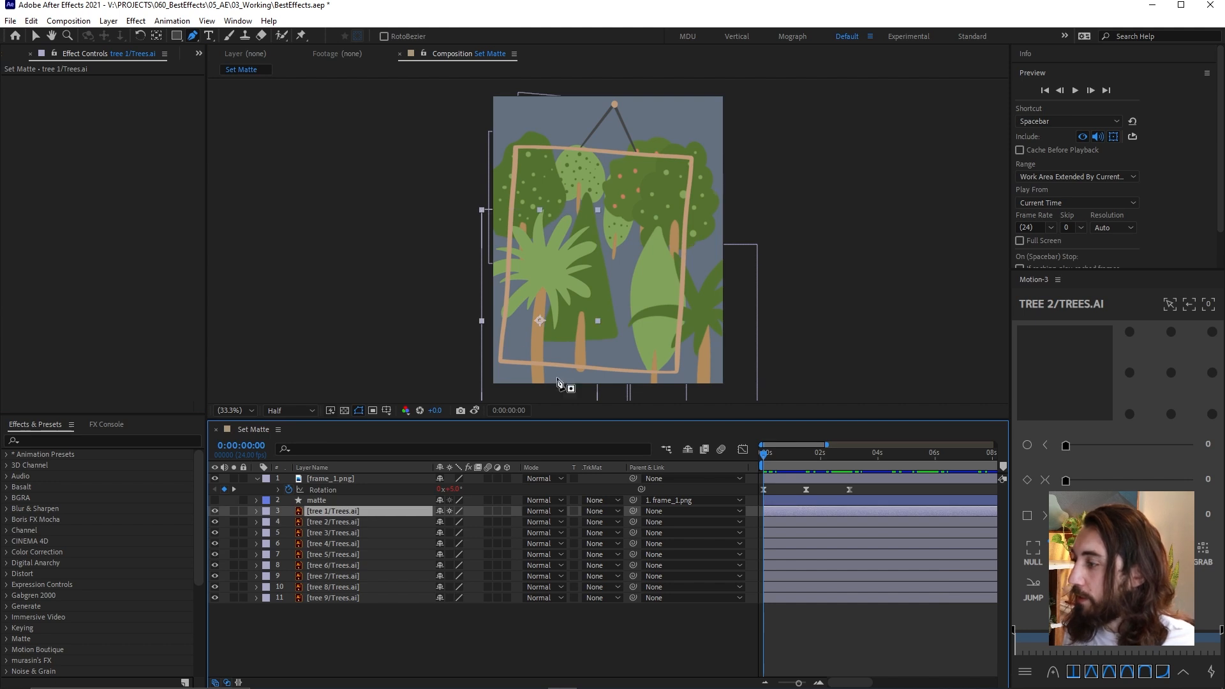
key(ctrl+space)
text(set m)
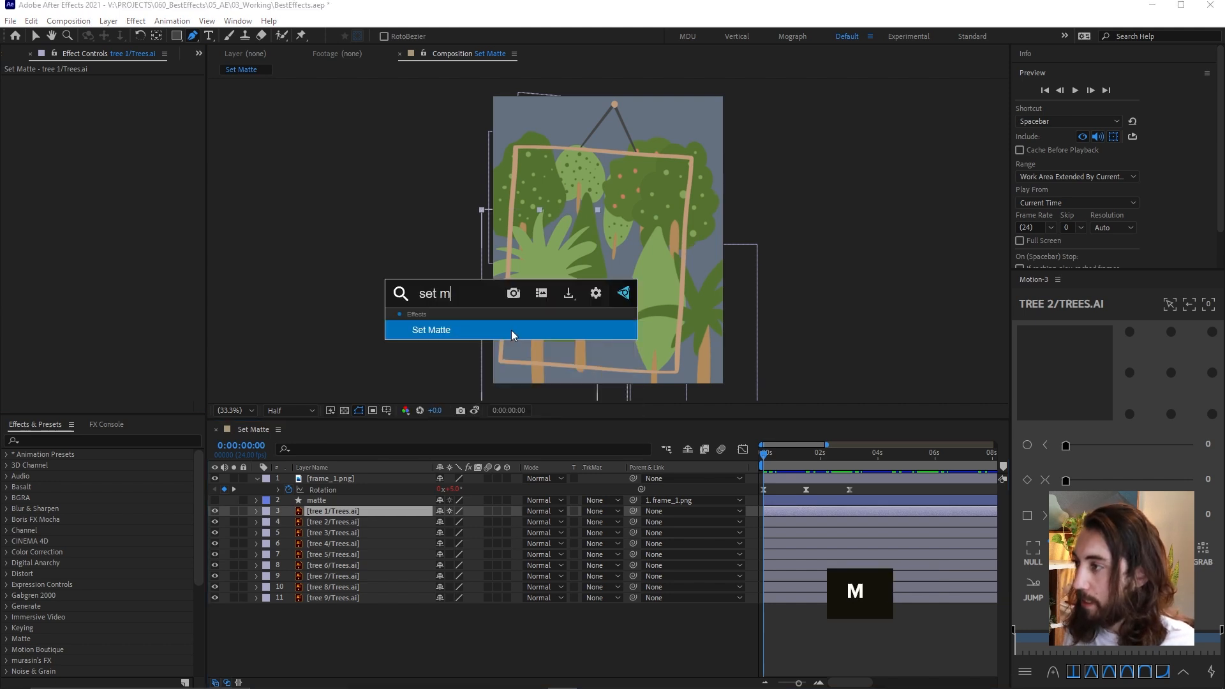
key(Return)
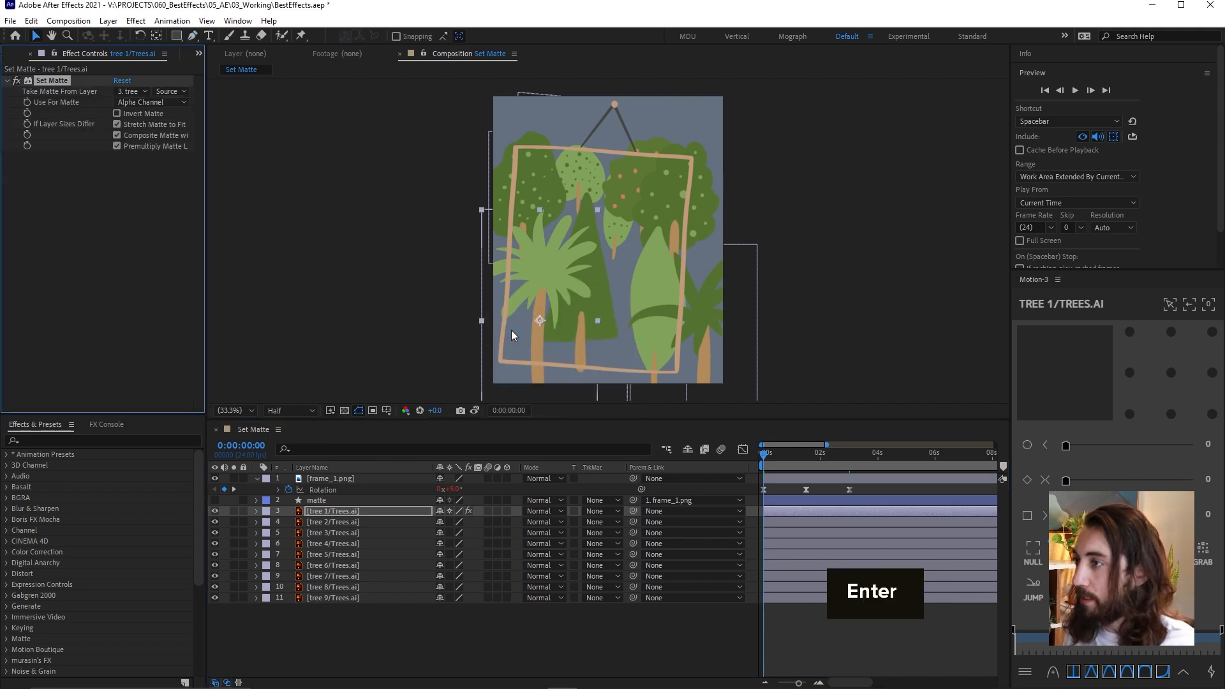
Make tree 1's Set Matte take the matte layer with Effects & Masks, and toggle the tree's visibility to check it
click(144, 91)
click(178, 137)
click(170, 91)
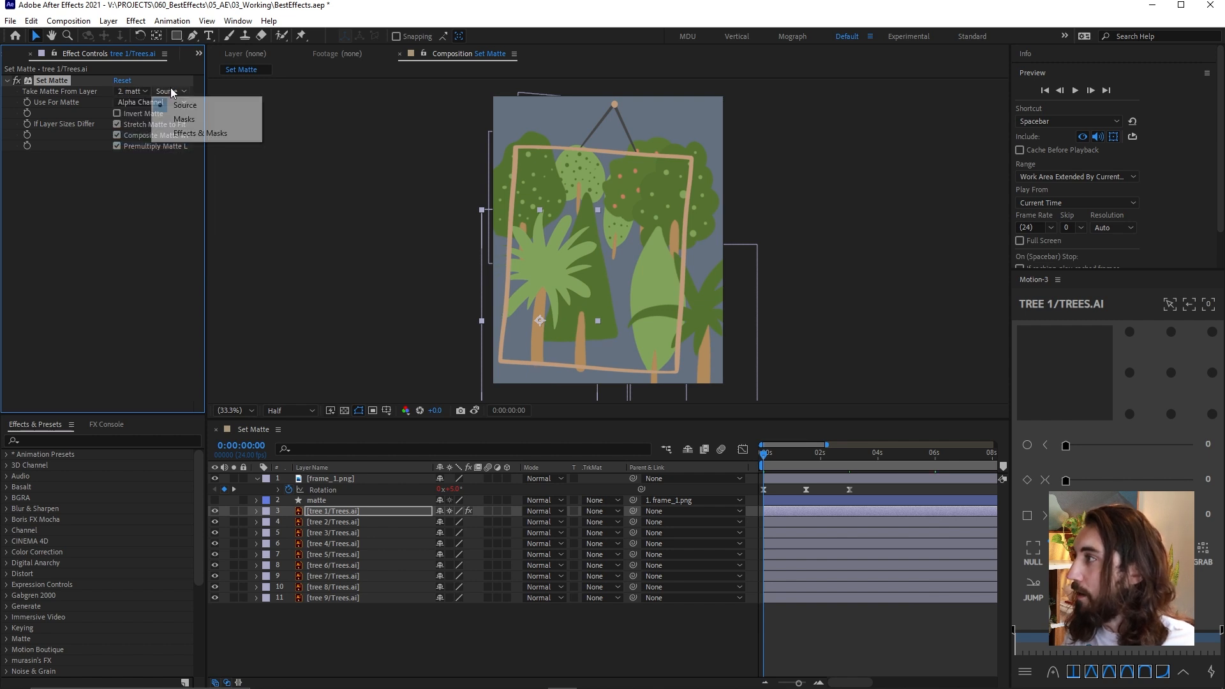
click(226, 134)
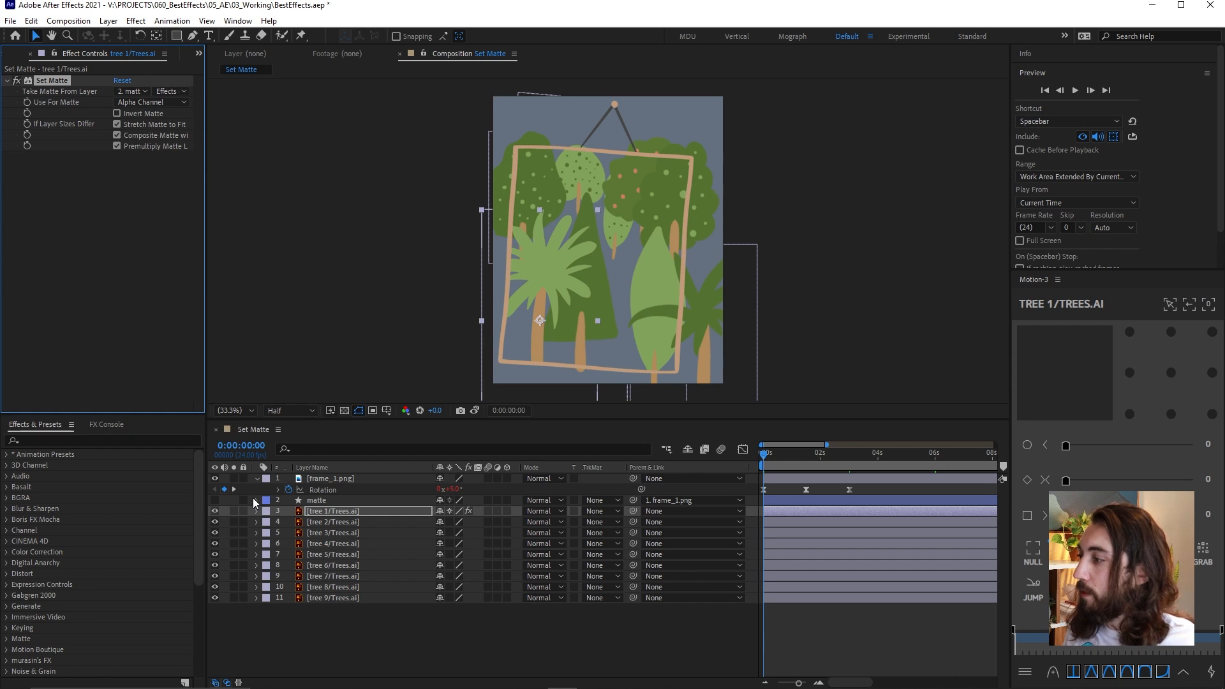
click(215, 510)
click(215, 510)
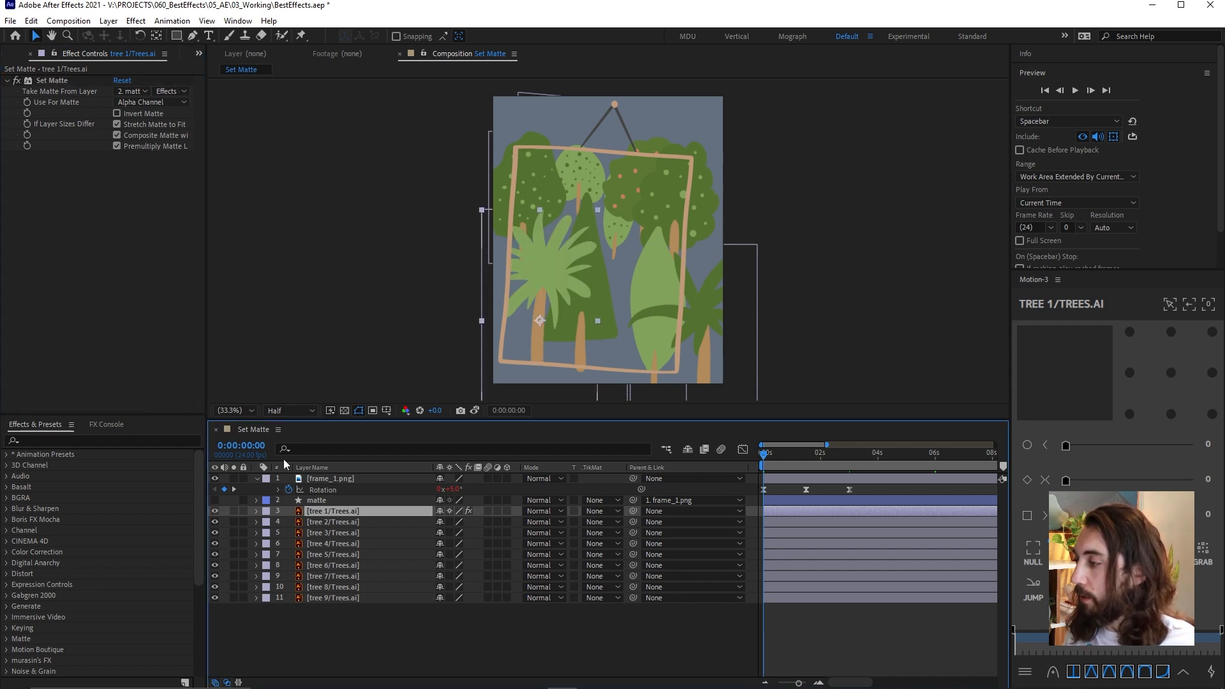
Copy tree 1's Set Matte effect onto the tree 2 through tree 9 layers, and turn on continuous rasterization for them
click(64, 80)
key(ctrl+c)
click(372, 522)
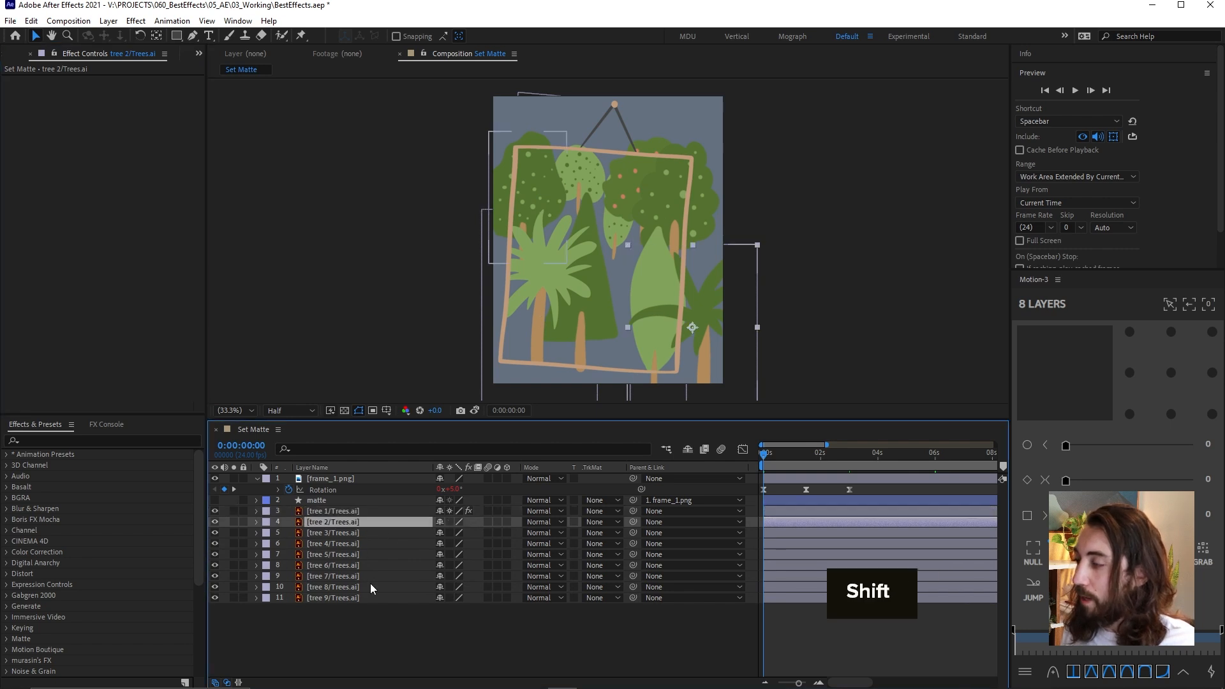
shift+click(362, 596)
key(ctrl+v)
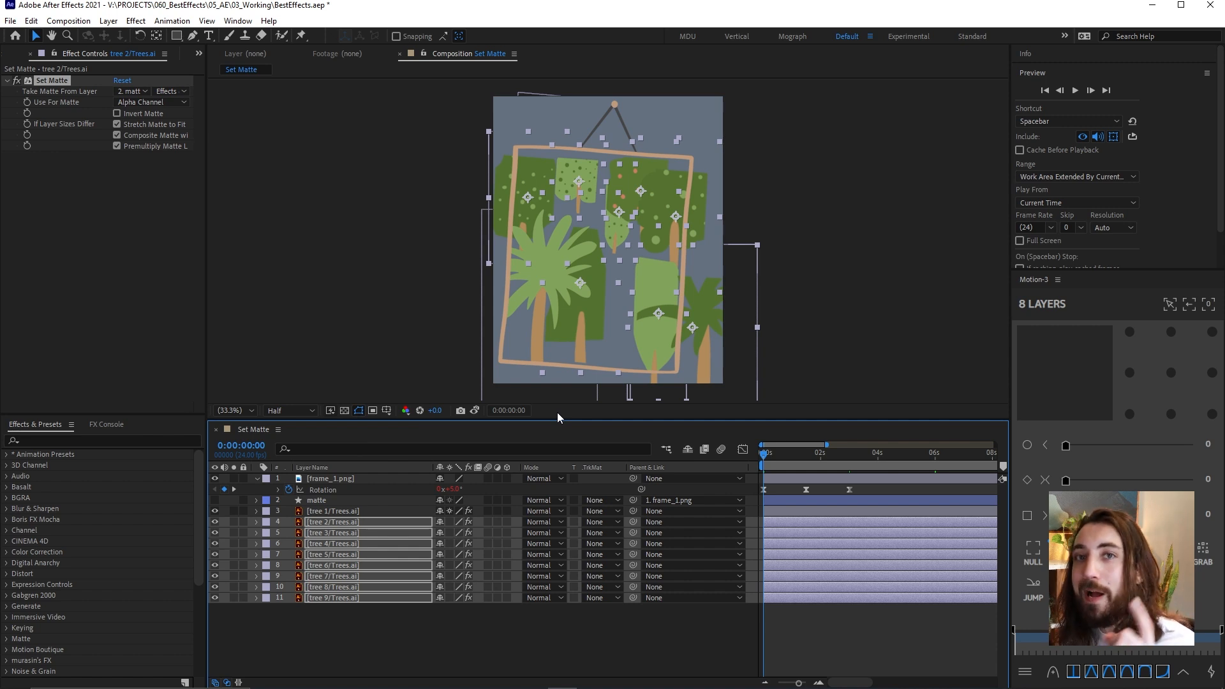
click(450, 522)
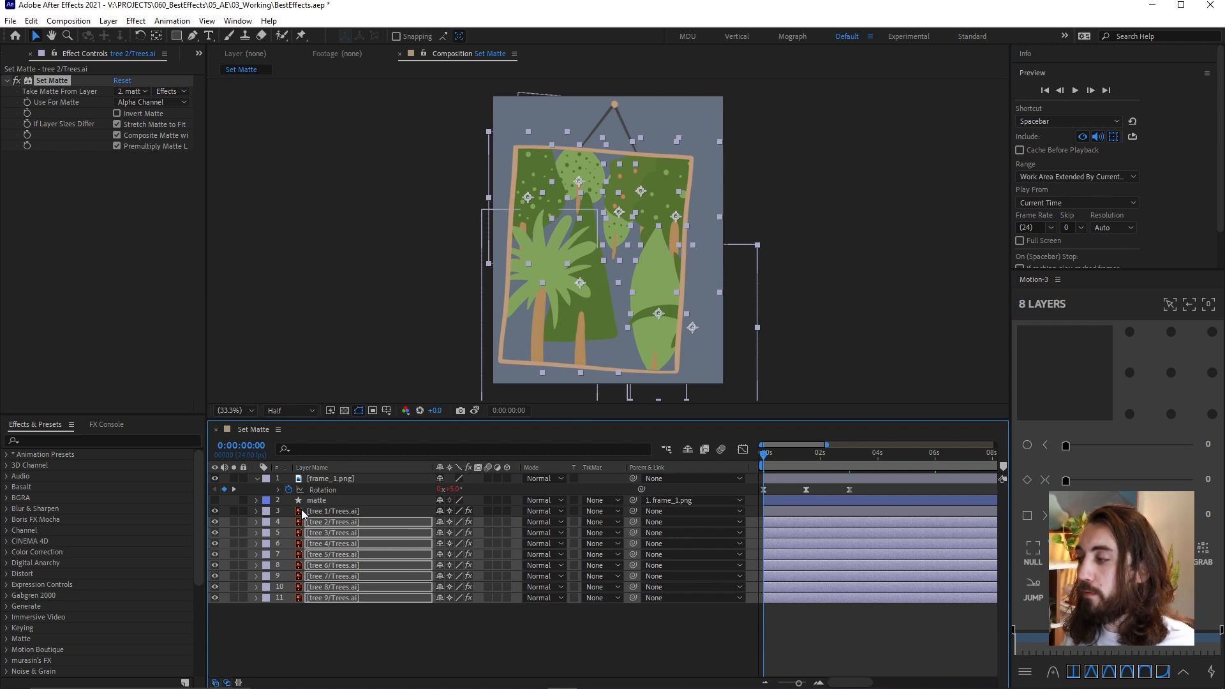
Preview the trees masked inside the swinging frame, and return to the start of the composition
click(815, 622)
key(space)
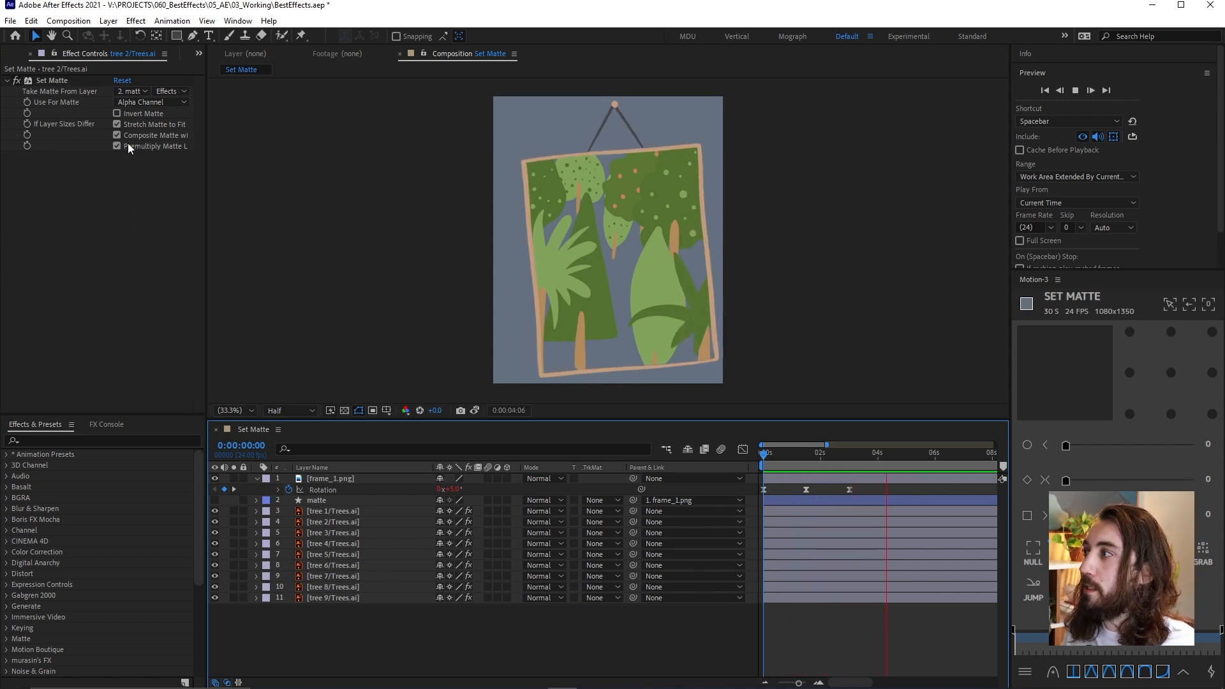
key(space)
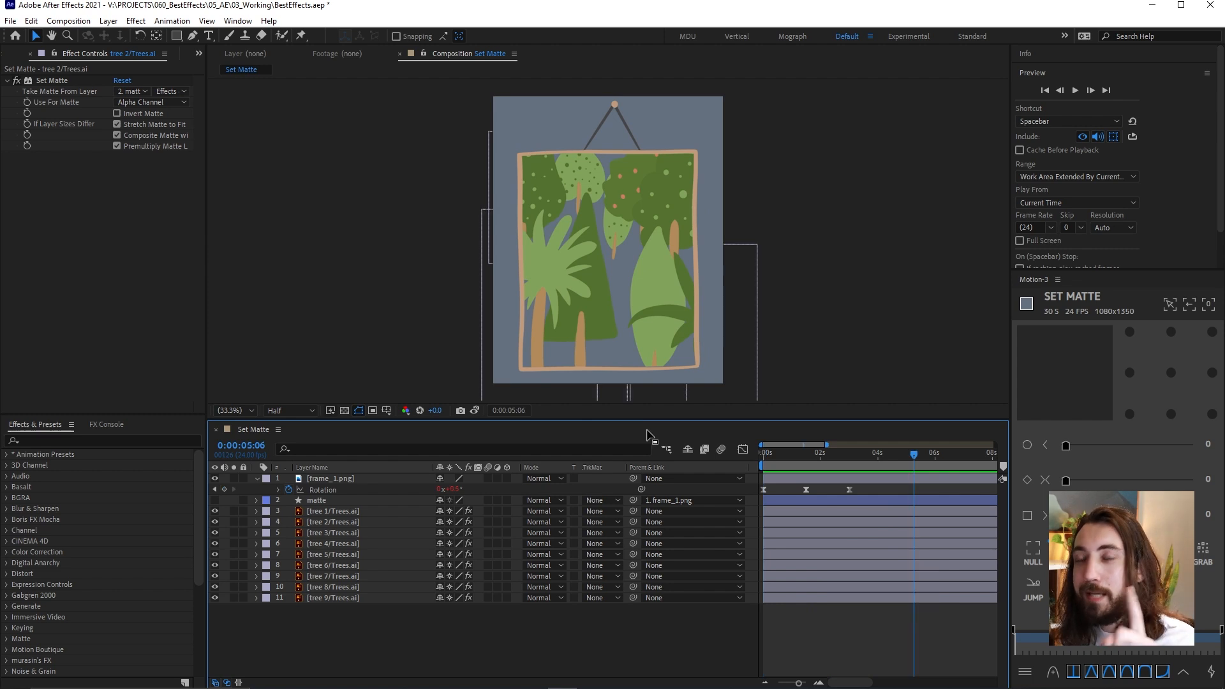
drag(779, 456, 722, 477)
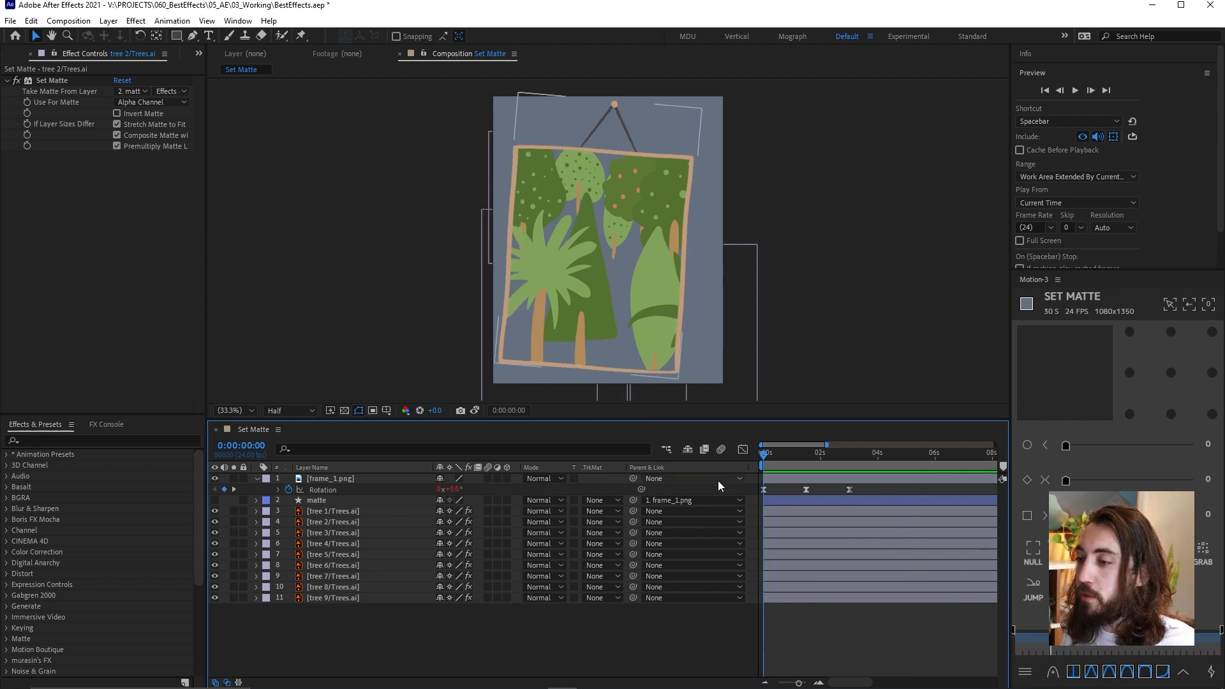
Undo the rasterization and pasted Set Matte effects on trees 2 to 9, and delete Set Matte from tree 1
key(ctrl+z)
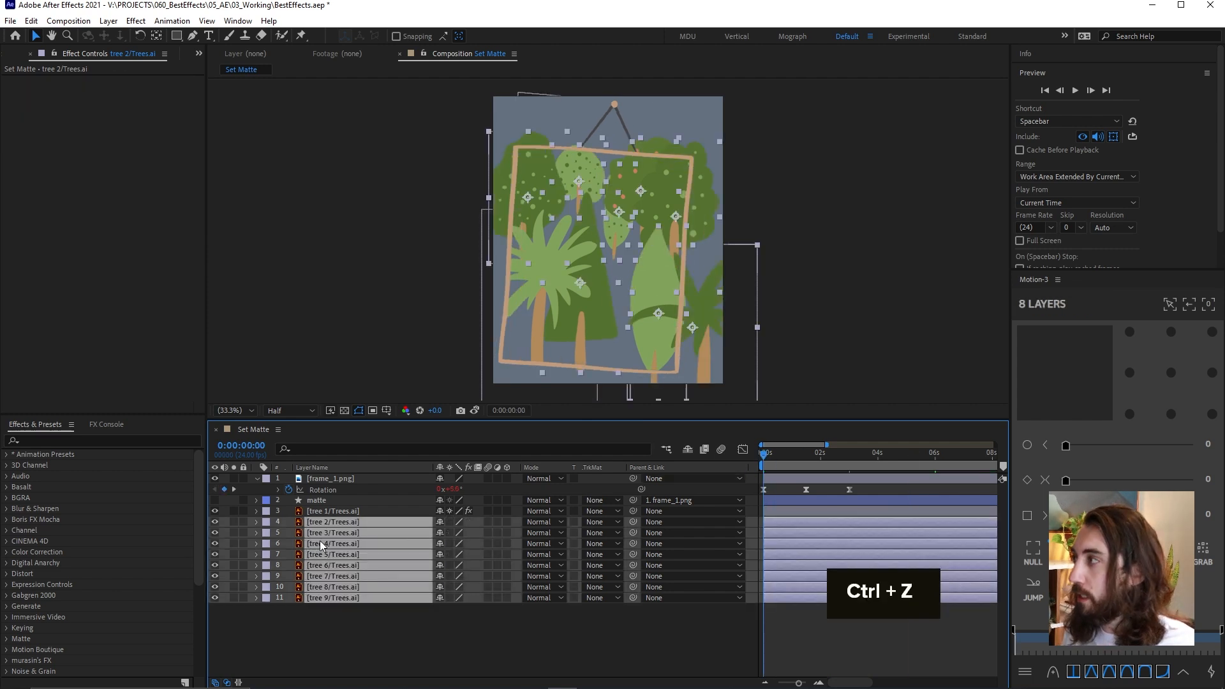
click(335, 511)
click(50, 79)
key(Delete)
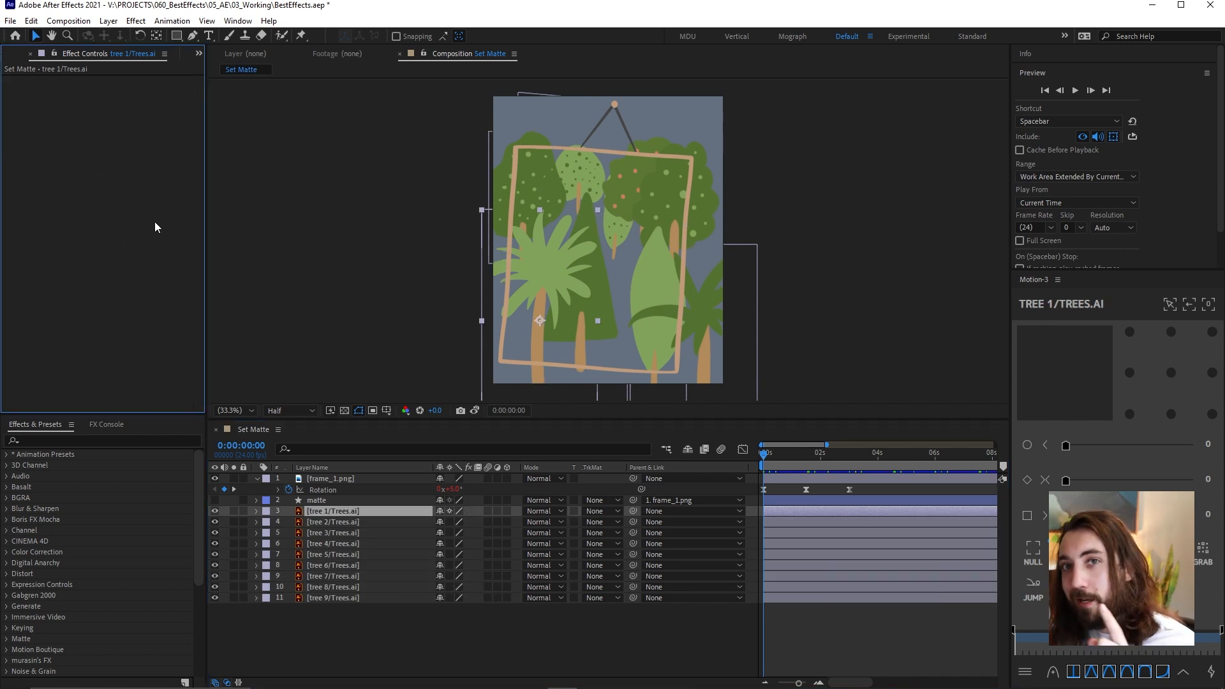
Create an adjustment layer and place it directly below the matte layer, above all the tree layers
click(315, 500)
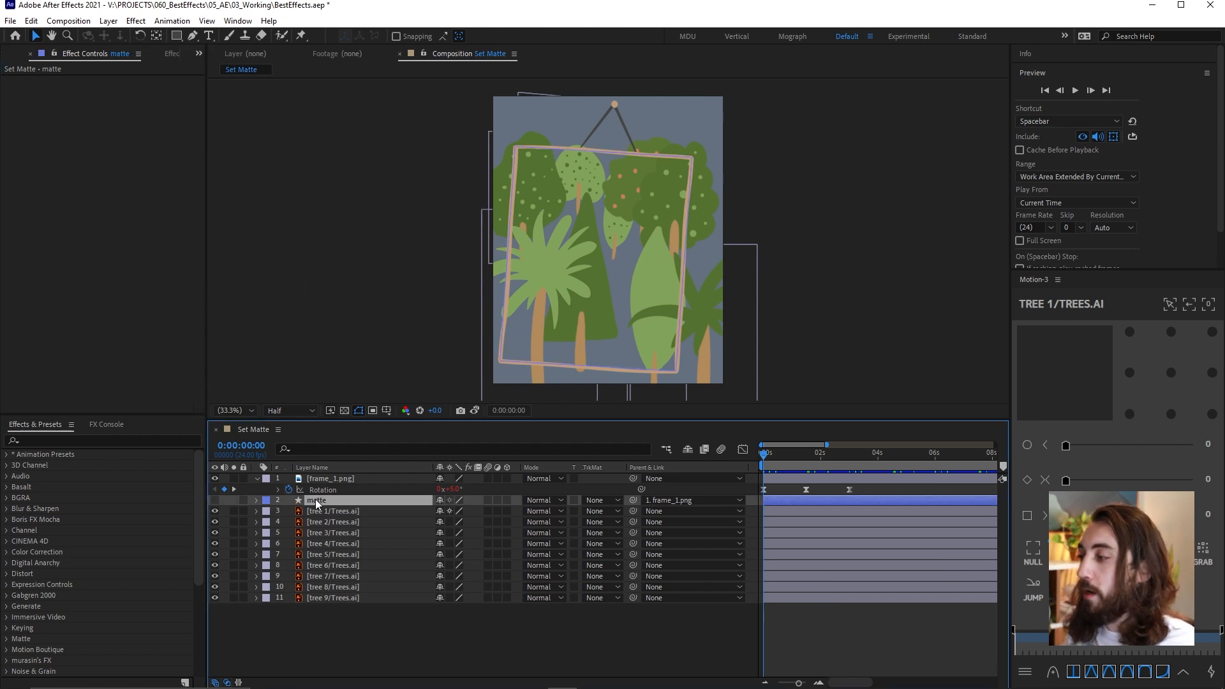
click(816, 638)
right_click(816, 483)
mouse_move(919, 493)
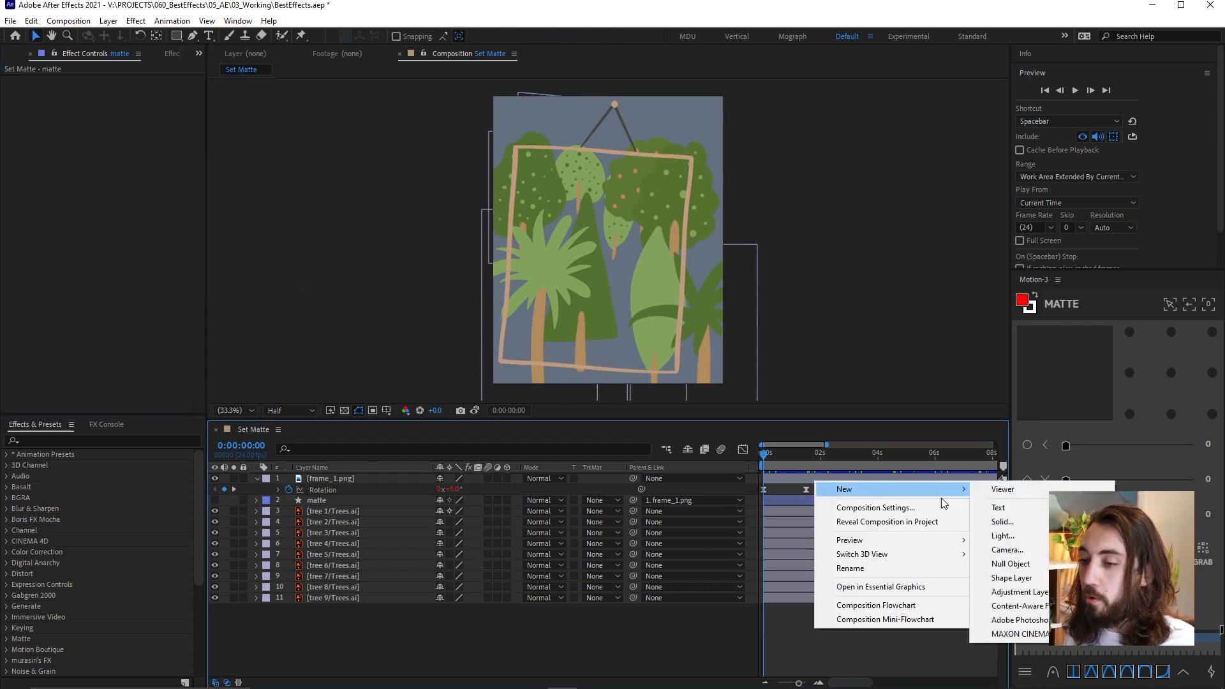
click(1015, 591)
drag(361, 475, 370, 515)
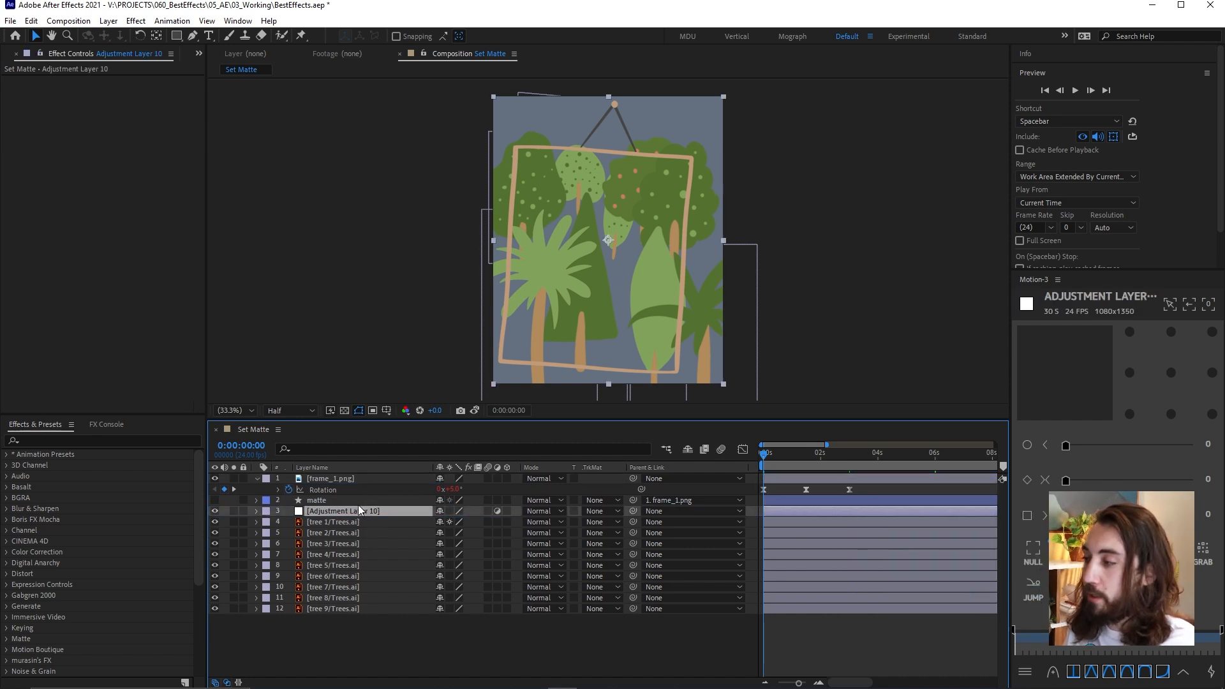
Apply Set Matte to the adjustment layer, taking the matte from the matte layer with Effects & Masks
key(ctrl+space)
text(set)
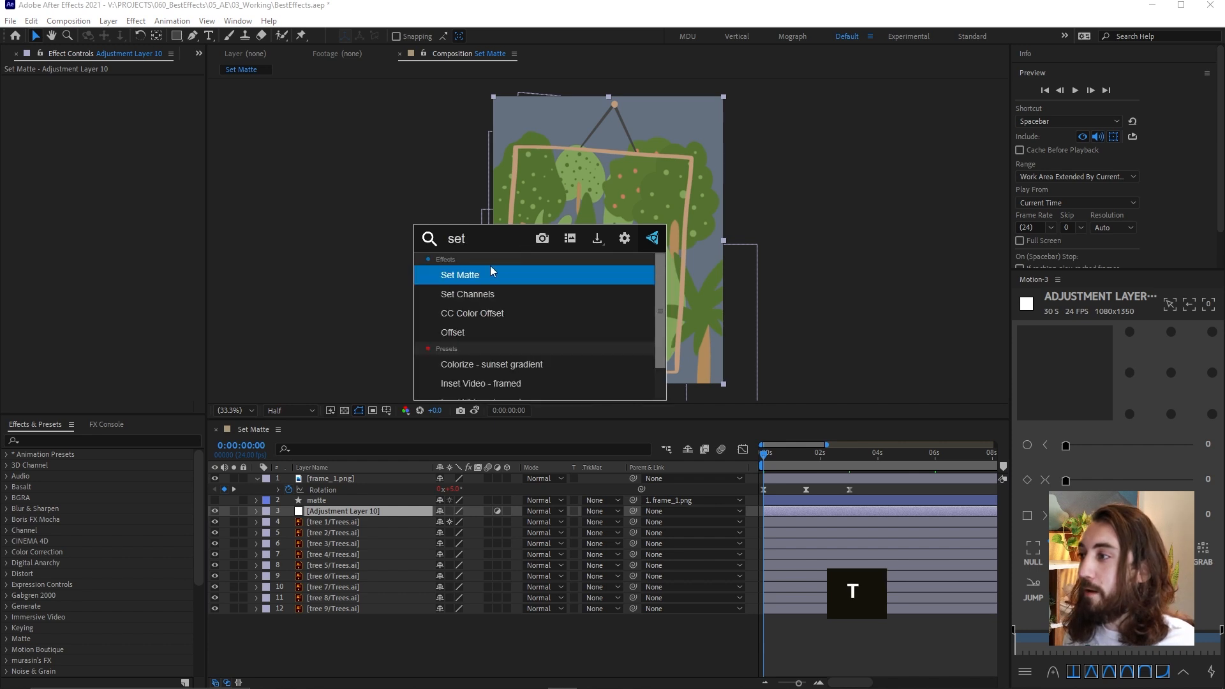
click(481, 274)
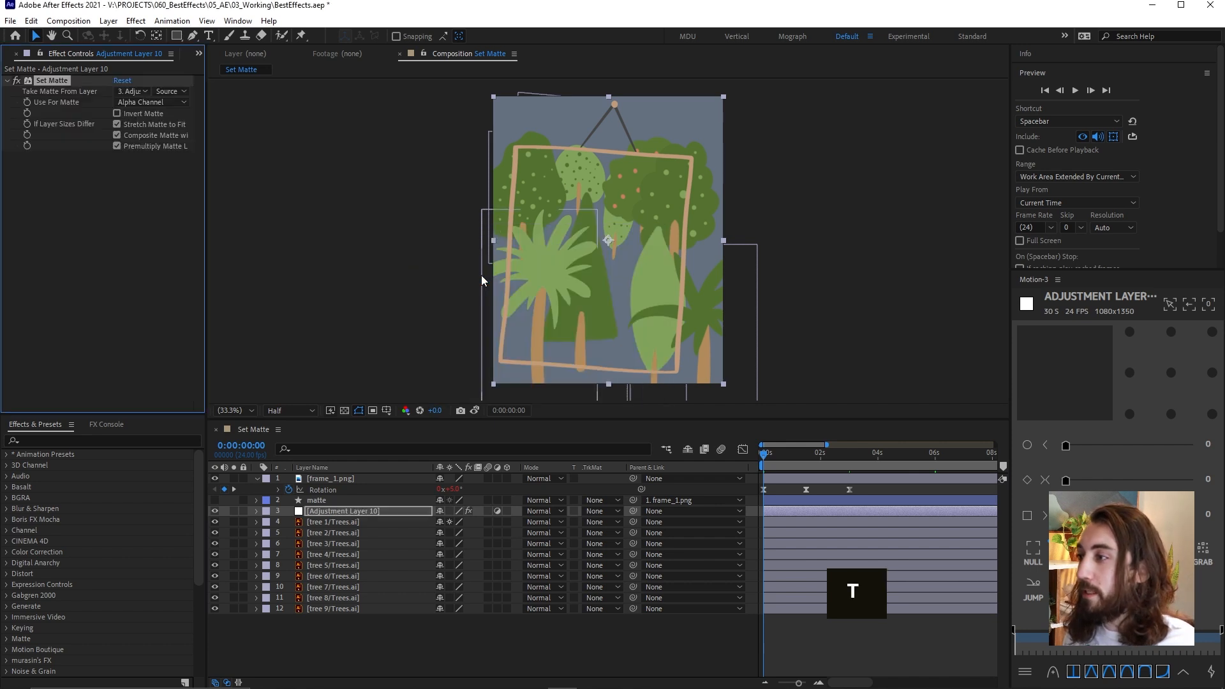
click(149, 91)
click(181, 140)
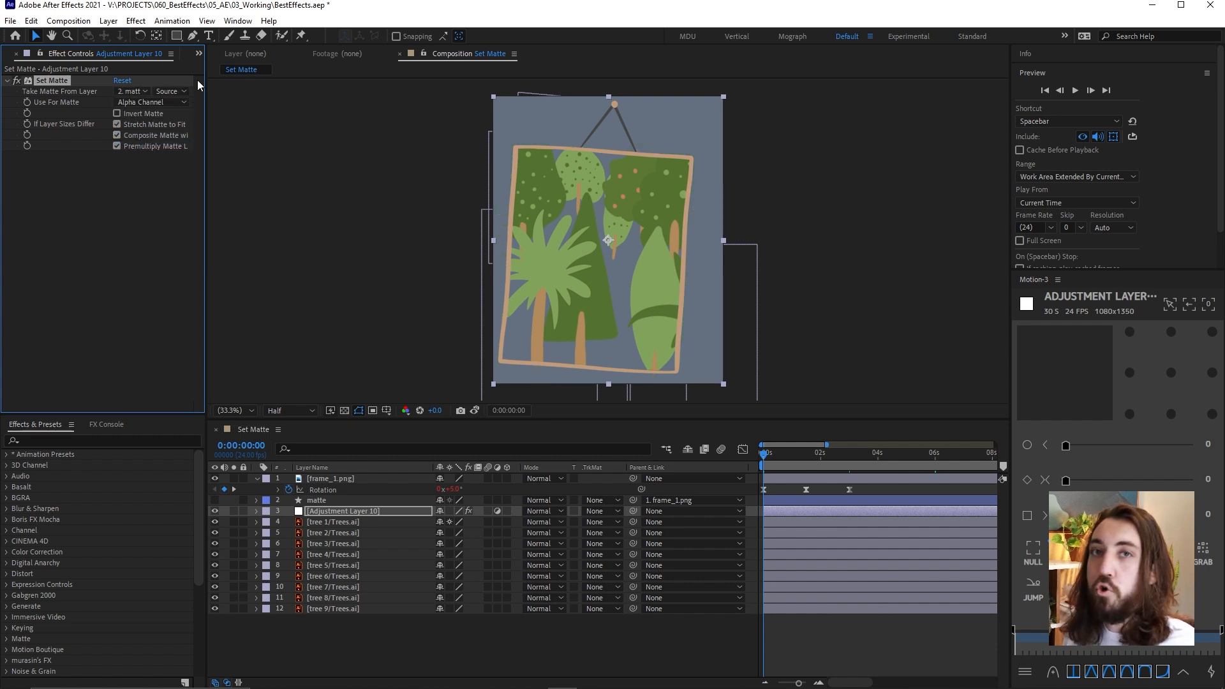
click(169, 91)
click(204, 132)
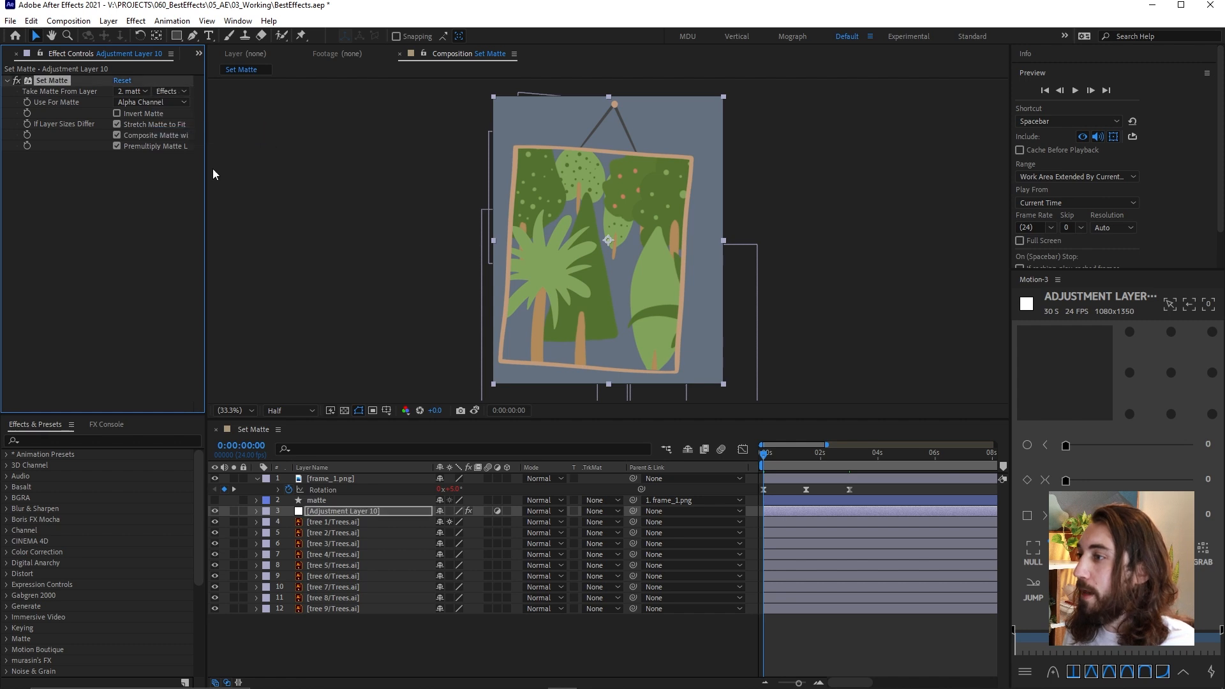
Toggle tree 1's continuous rasterization off and back on
click(330, 499)
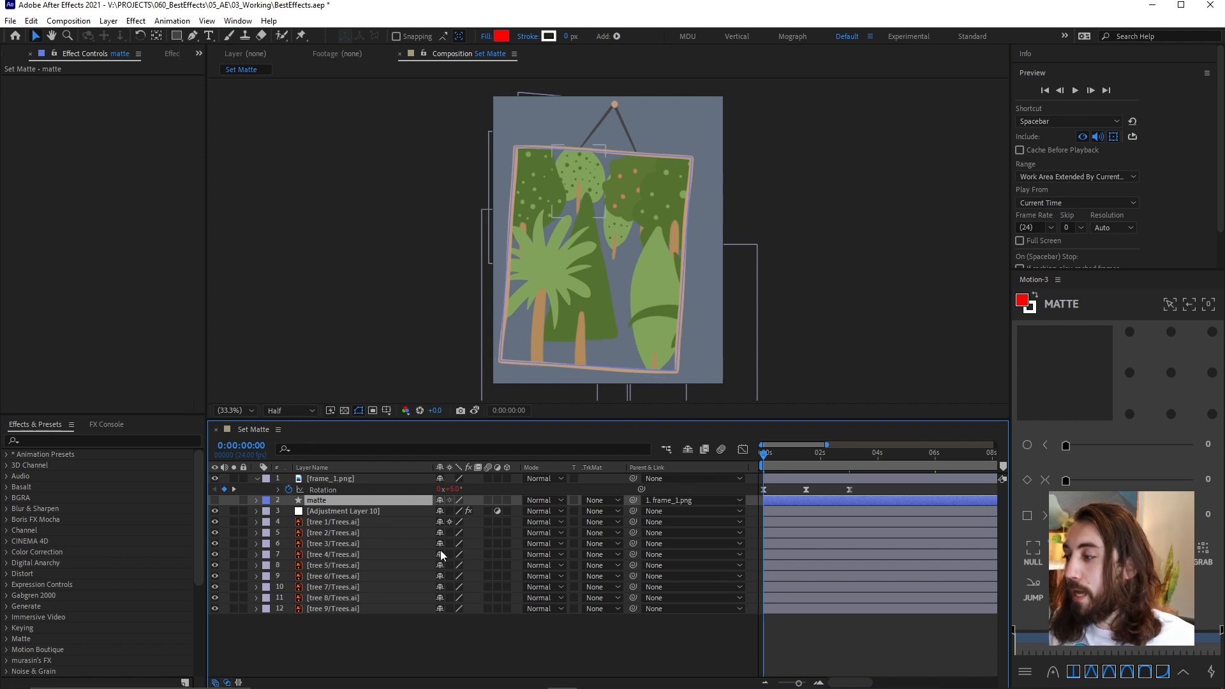
click(450, 522)
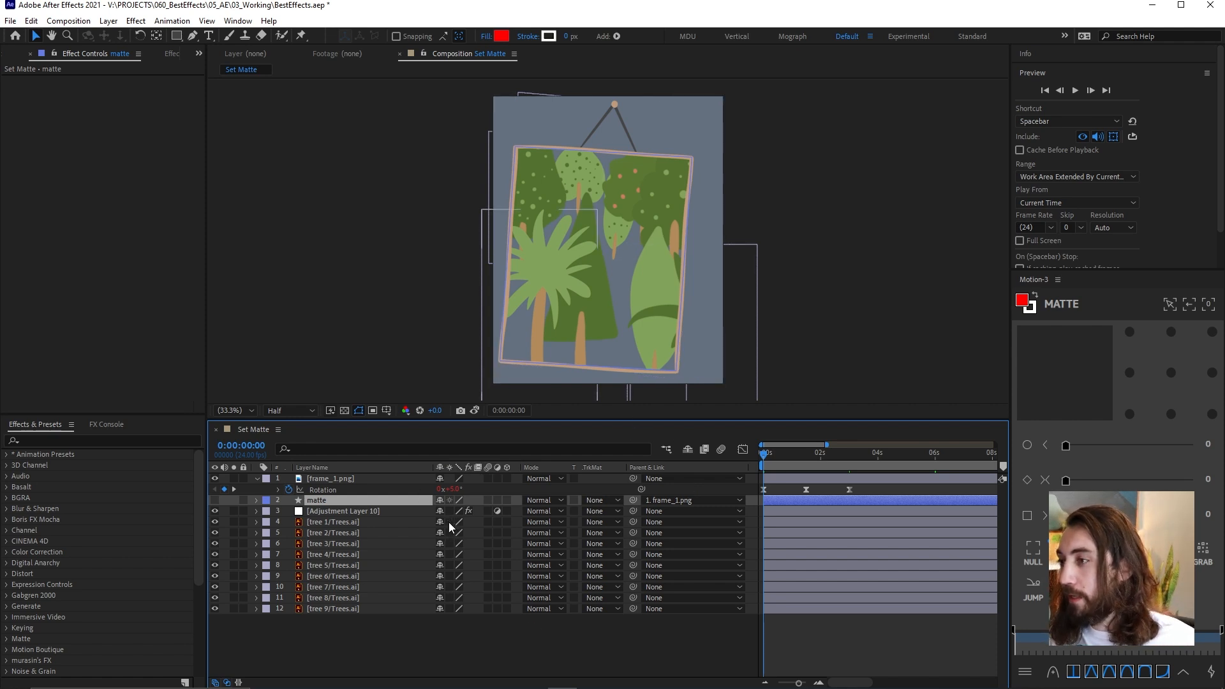
click(450, 522)
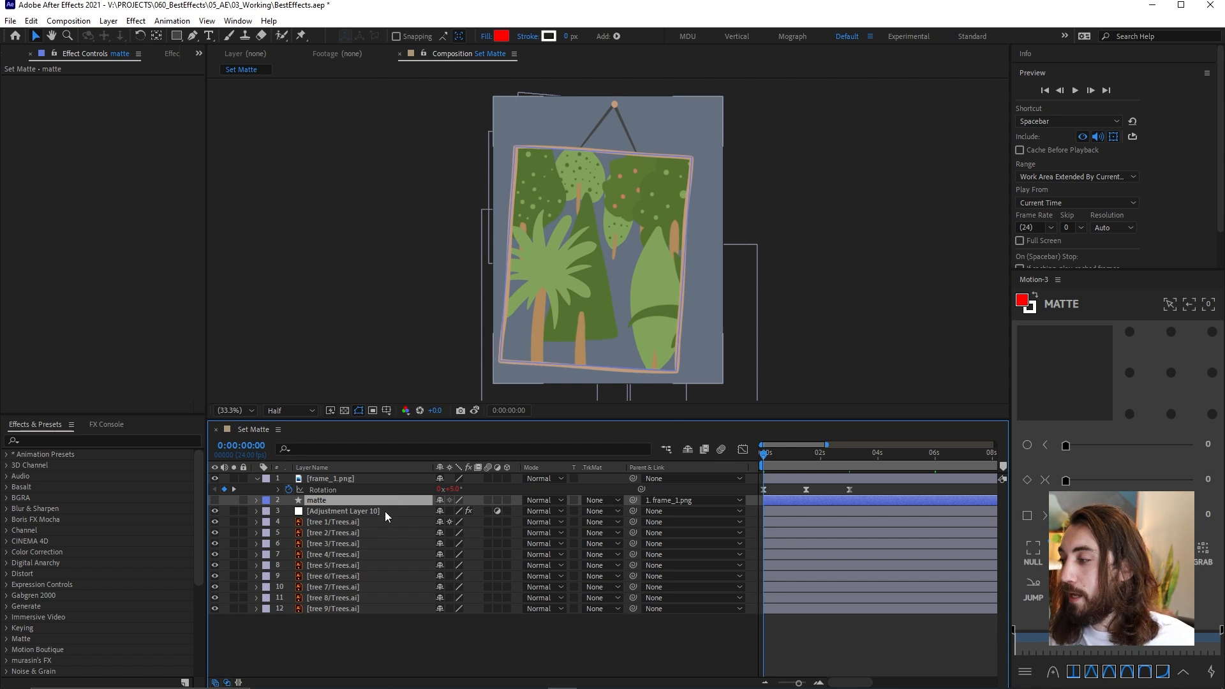
Add a Transform effect scaled to 113 to the adjustment layer, and move it above Set Matte
click(385, 511)
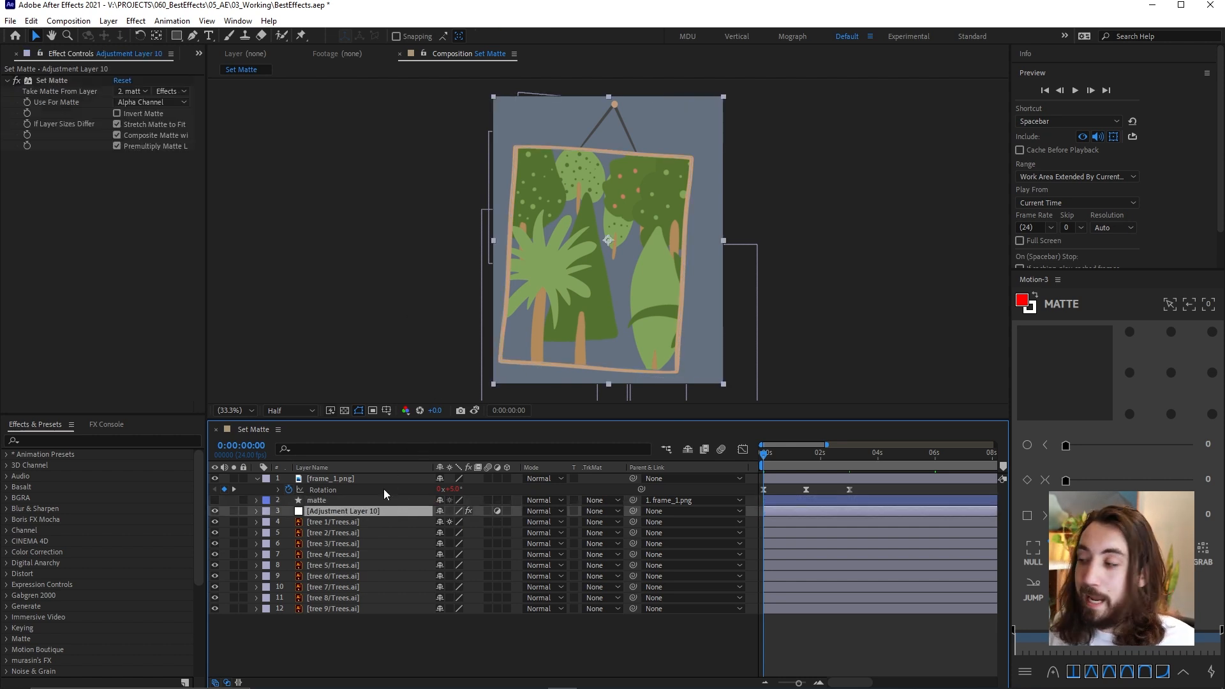
click(396, 509)
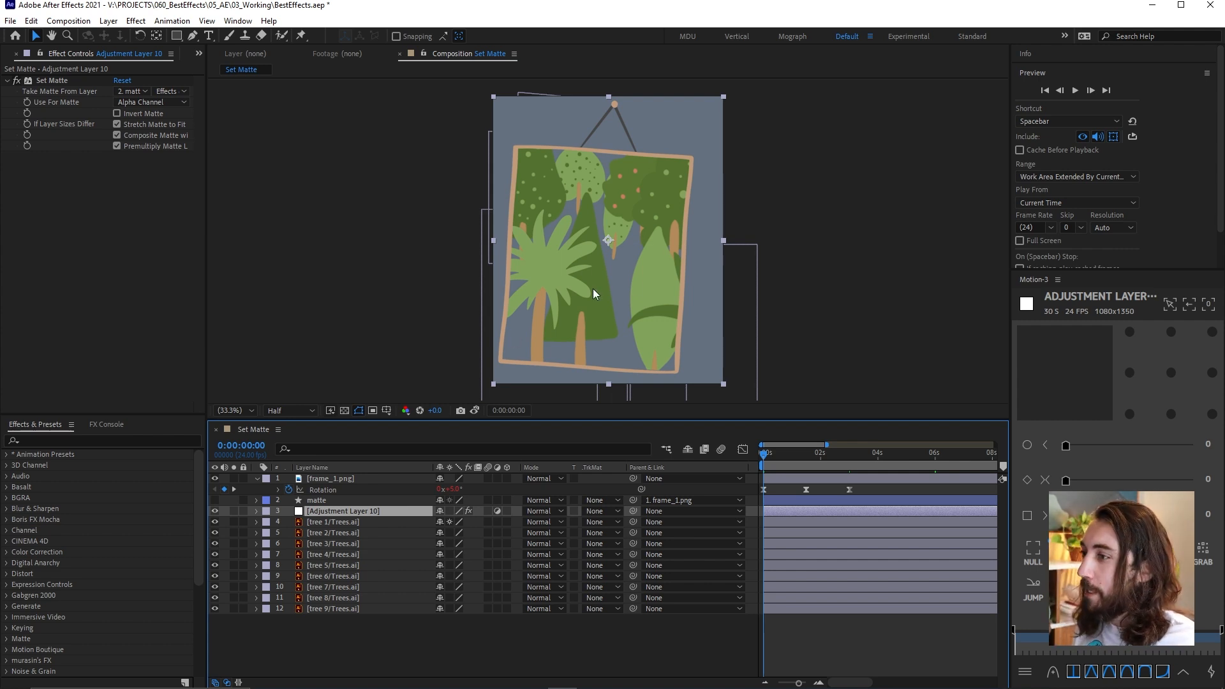
key(ctrl+space)
text(tran)
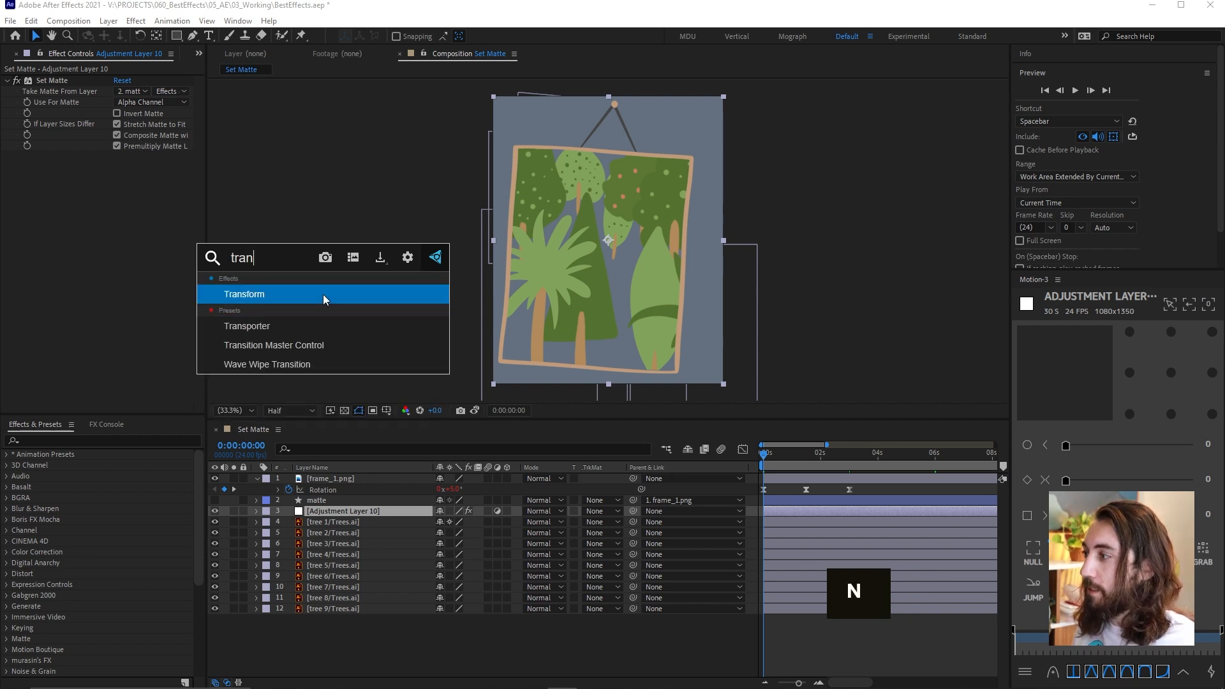
key(Return)
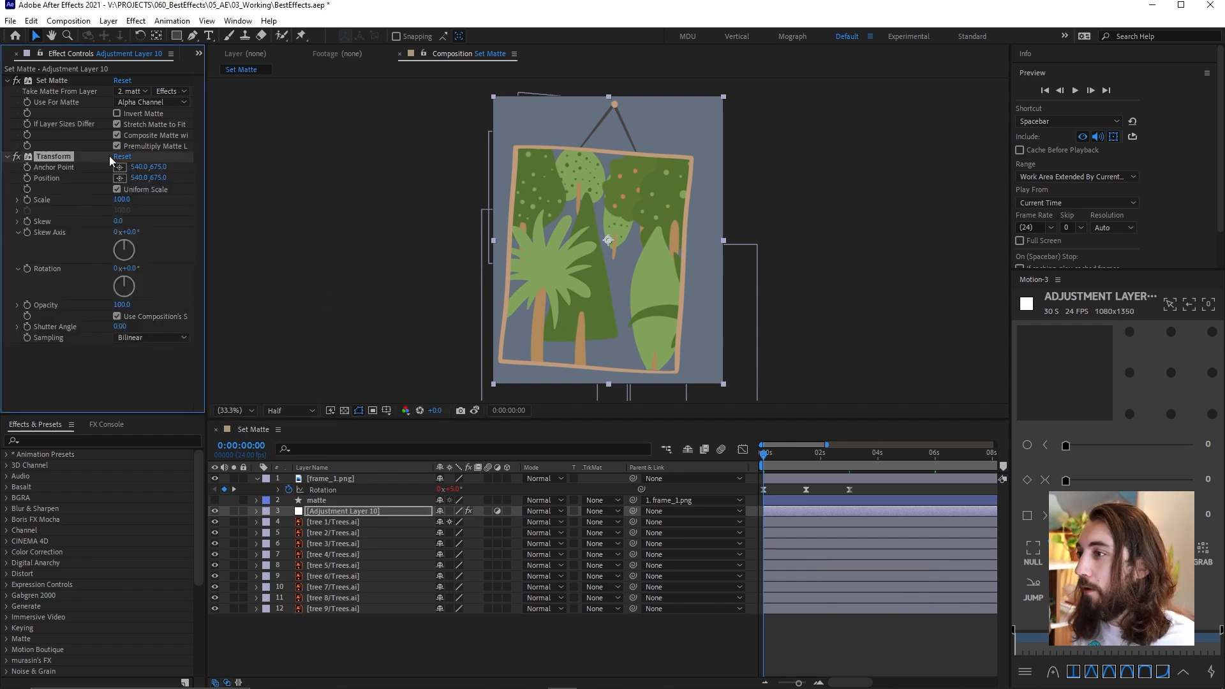
drag(129, 200, 140, 208)
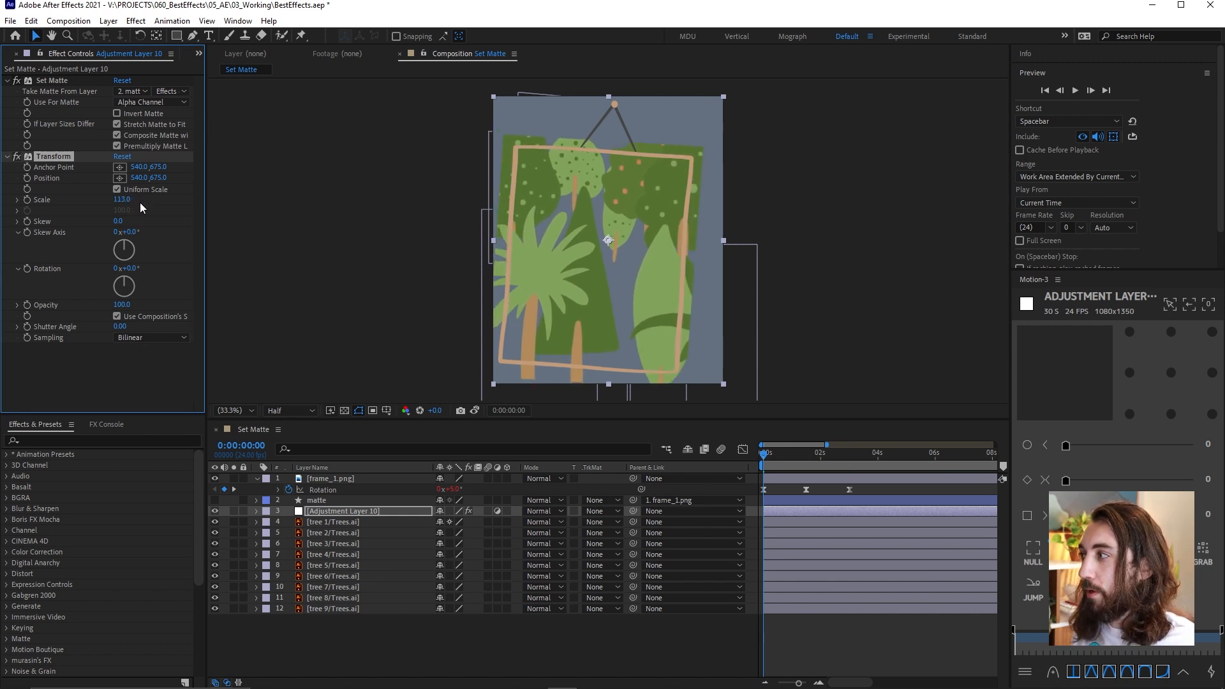
drag(51, 152, 66, 79)
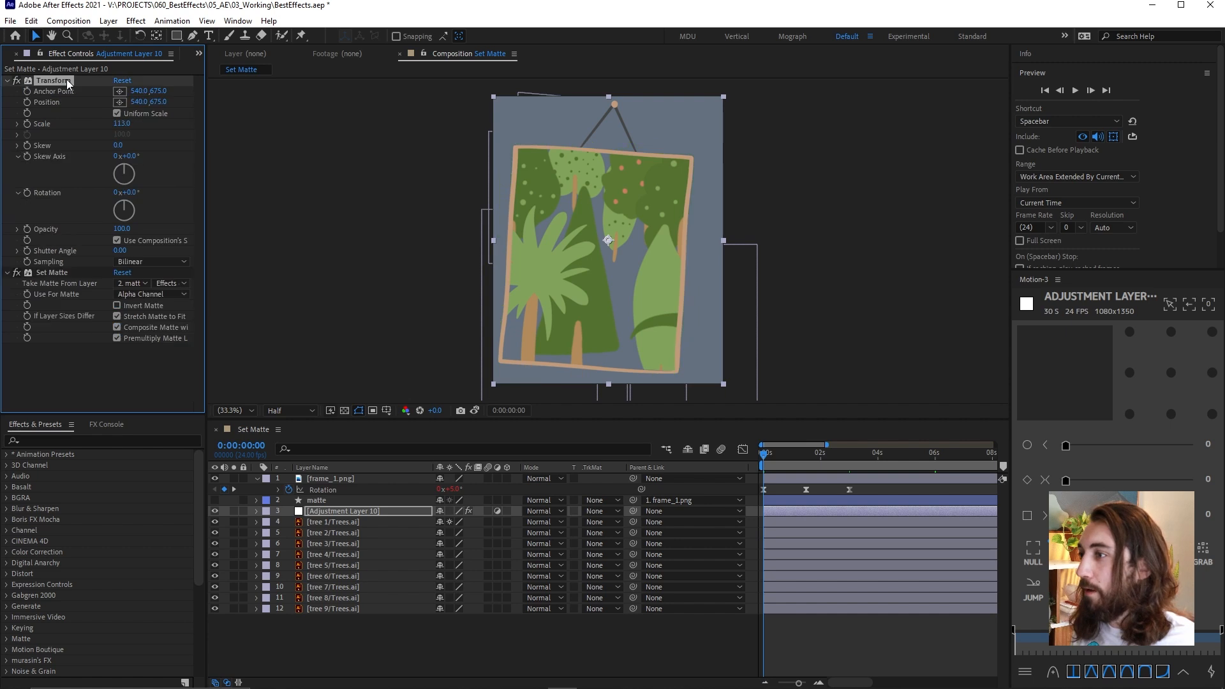
Set the Transform effect's rotation to 179° and scale to 95, and toggle the effect's visibility
mouse_move(120, 123)
mouse_down()
mouse_move(163, 122)
mouse_move(106, 123)
mouse_up()
drag(131, 198, 253, 199)
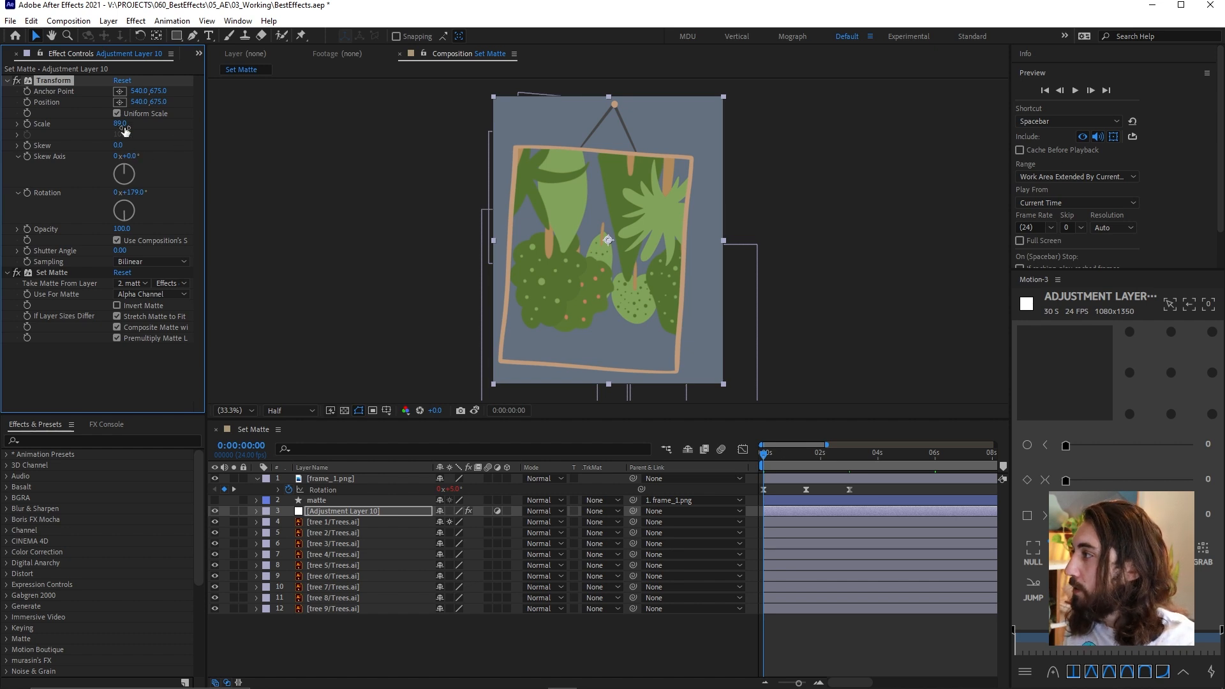
drag(120, 123, 129, 123)
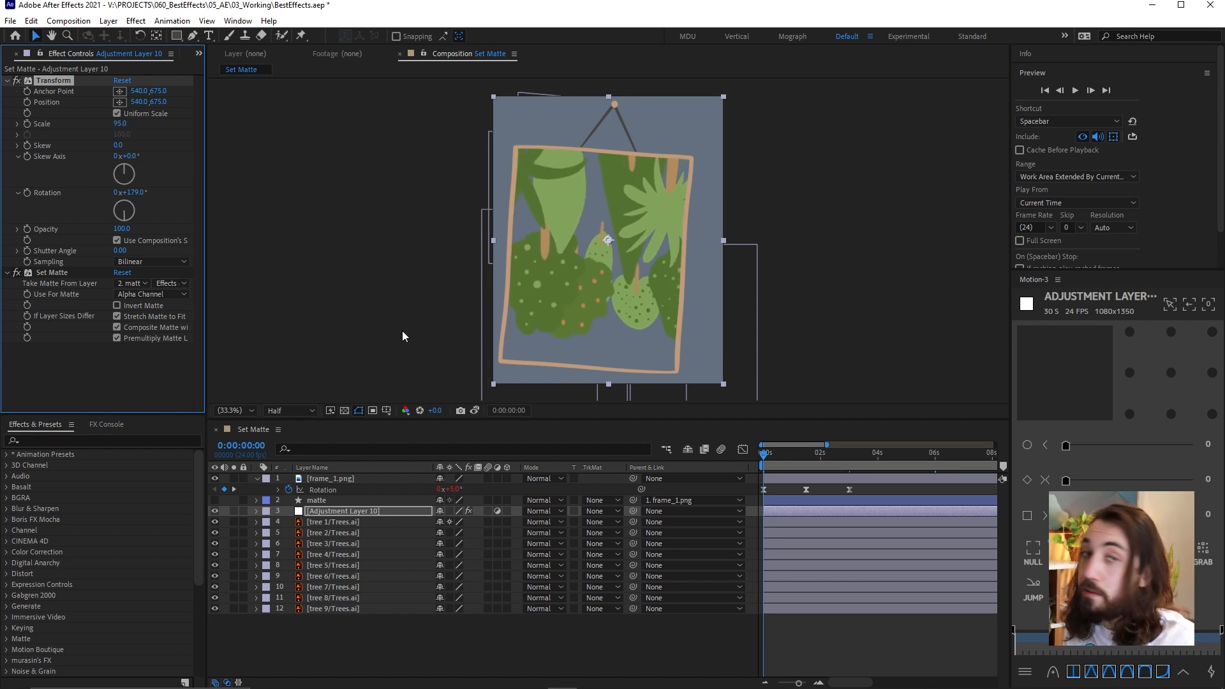
click(16, 80)
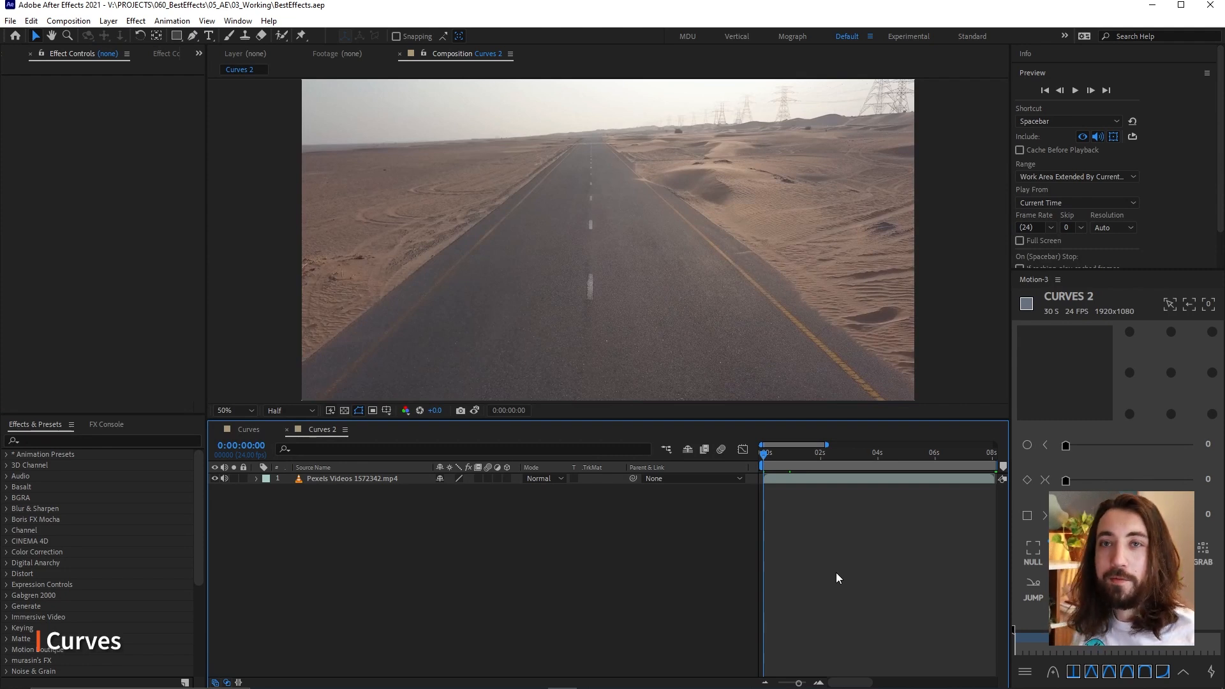
Preview the desert road footage in the Curves 2 composition and set the current time to 0:00:00:22
click(786, 478)
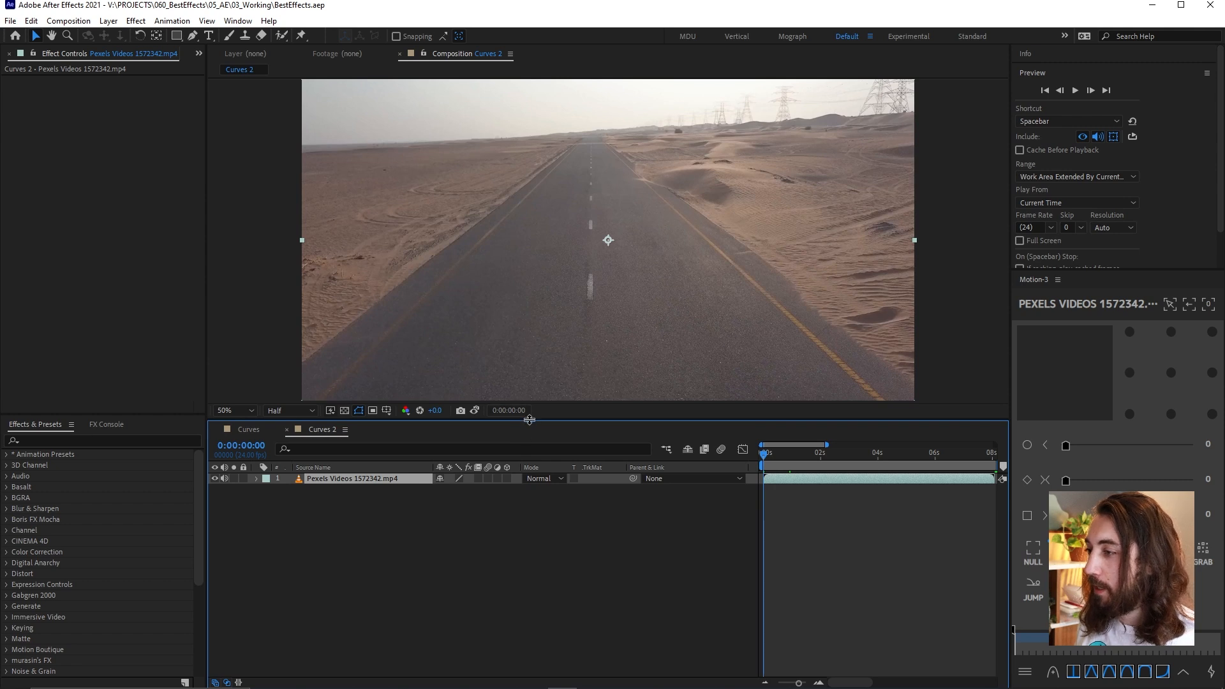
drag(530, 418, 530, 426)
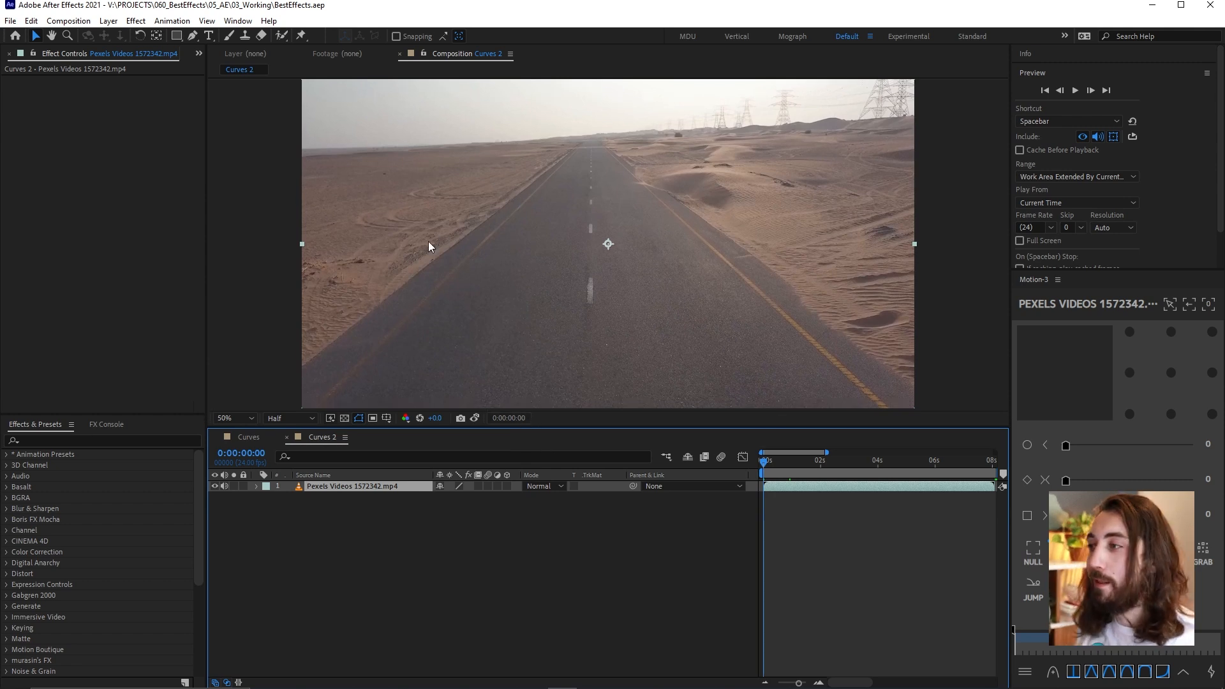
key(space)
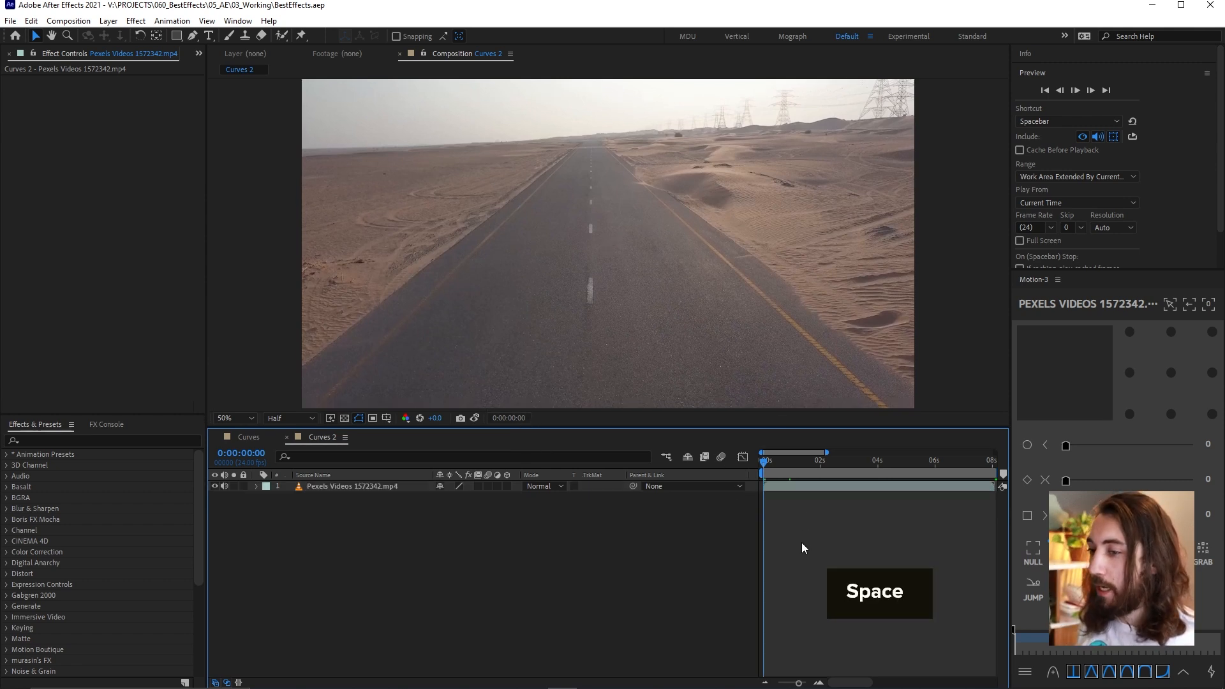
click(791, 472)
Apply the Curves effect to the desert road footage layer
click(798, 486)
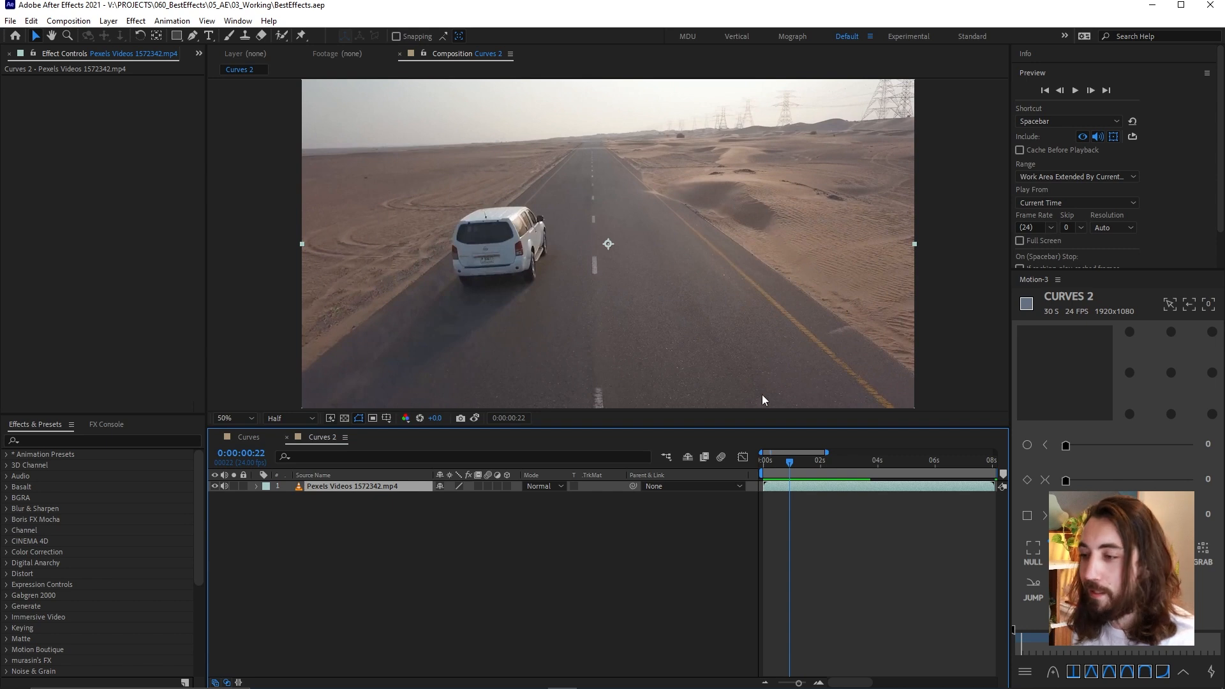
key(ctrl+space)
text(curv)
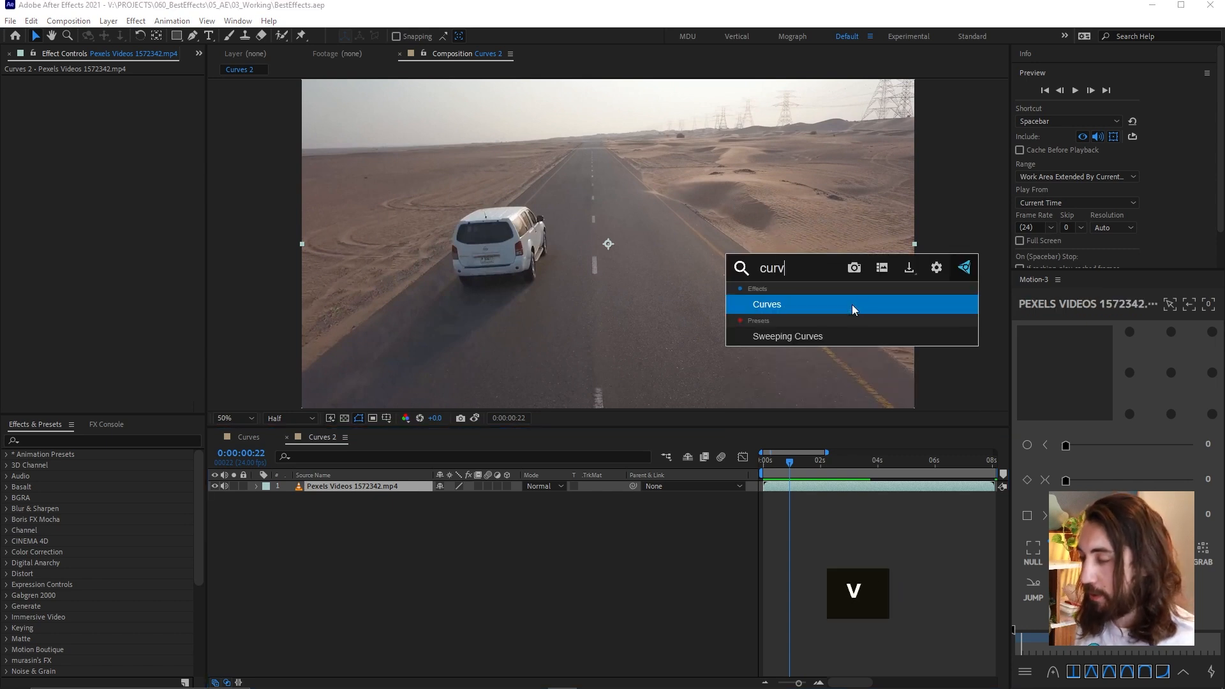
key(Return)
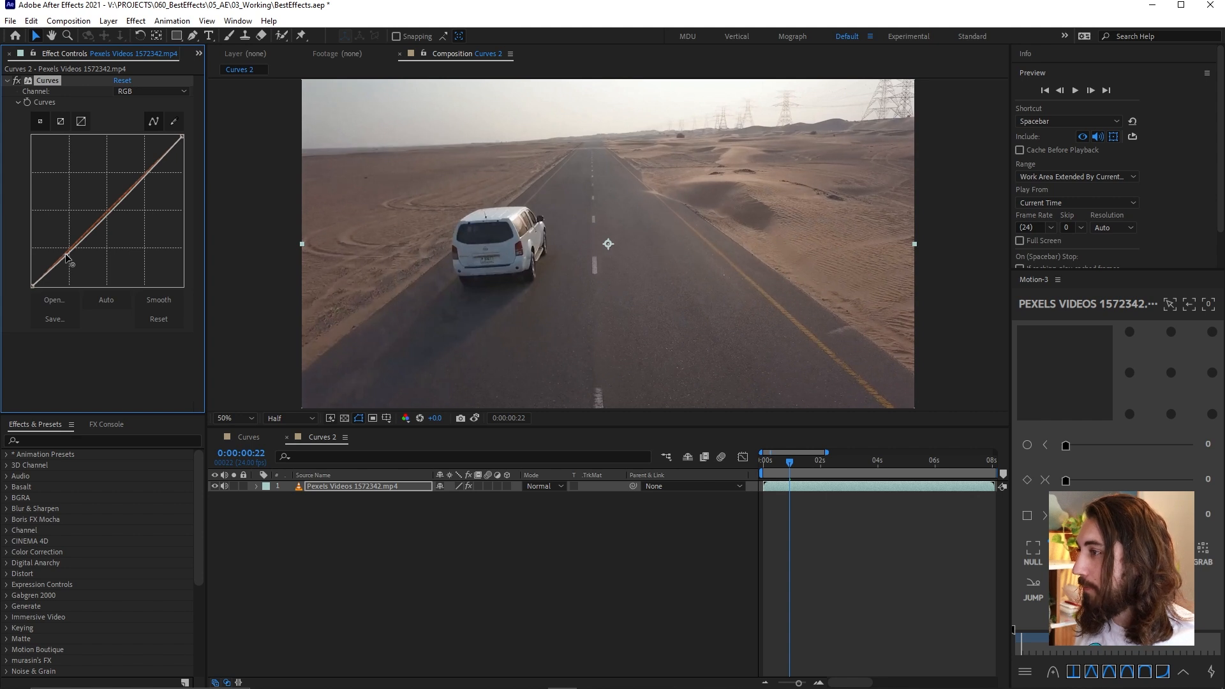
Bend the RGB curve into a gentle S with darker shadows and brighter highlights, and toggle Curves to compare
drag(64, 255, 67, 258)
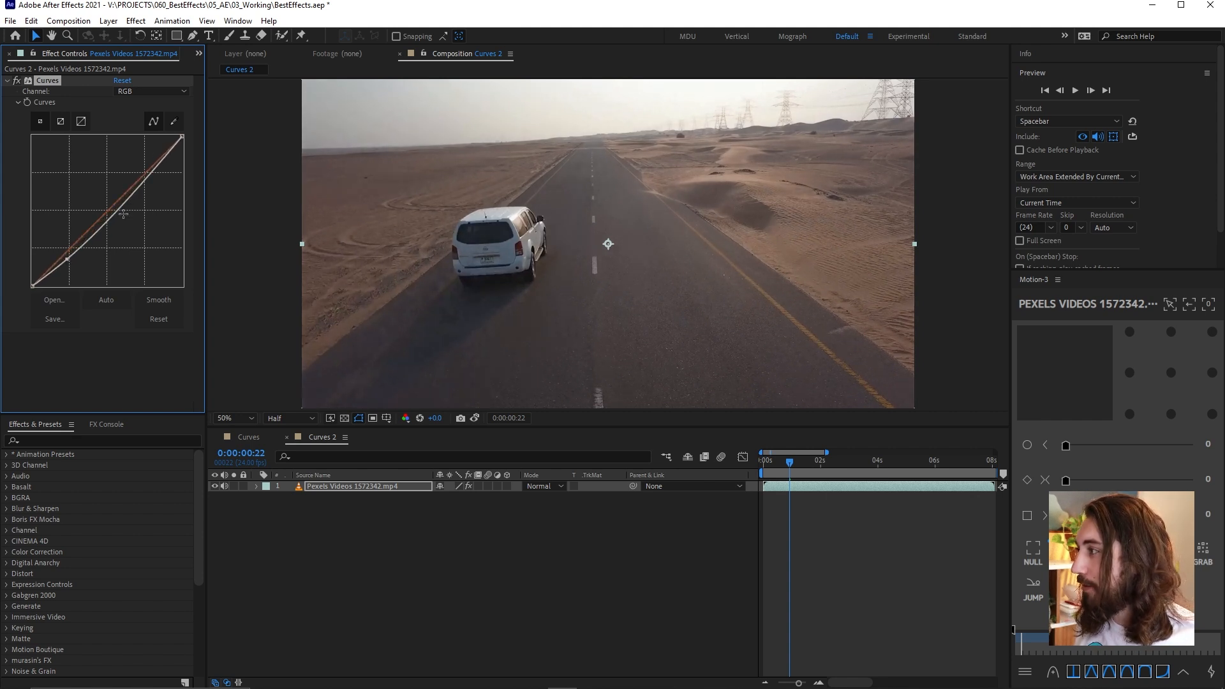
drag(147, 178, 144, 164)
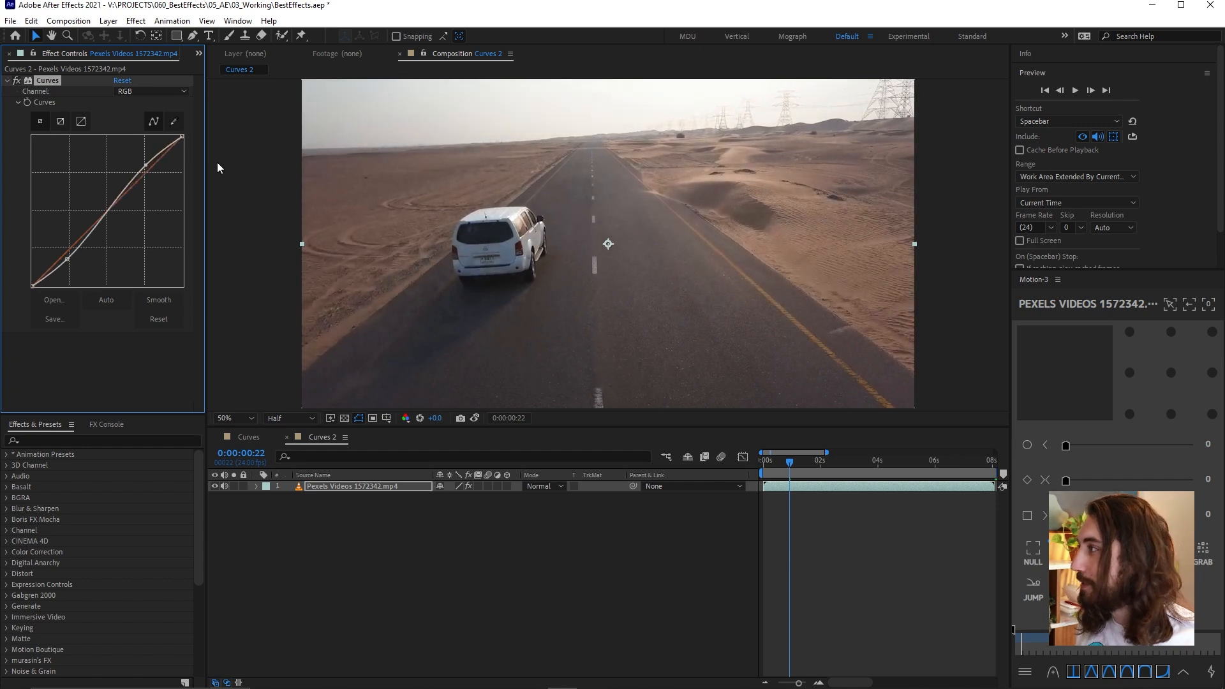
click(16, 80)
click(17, 80)
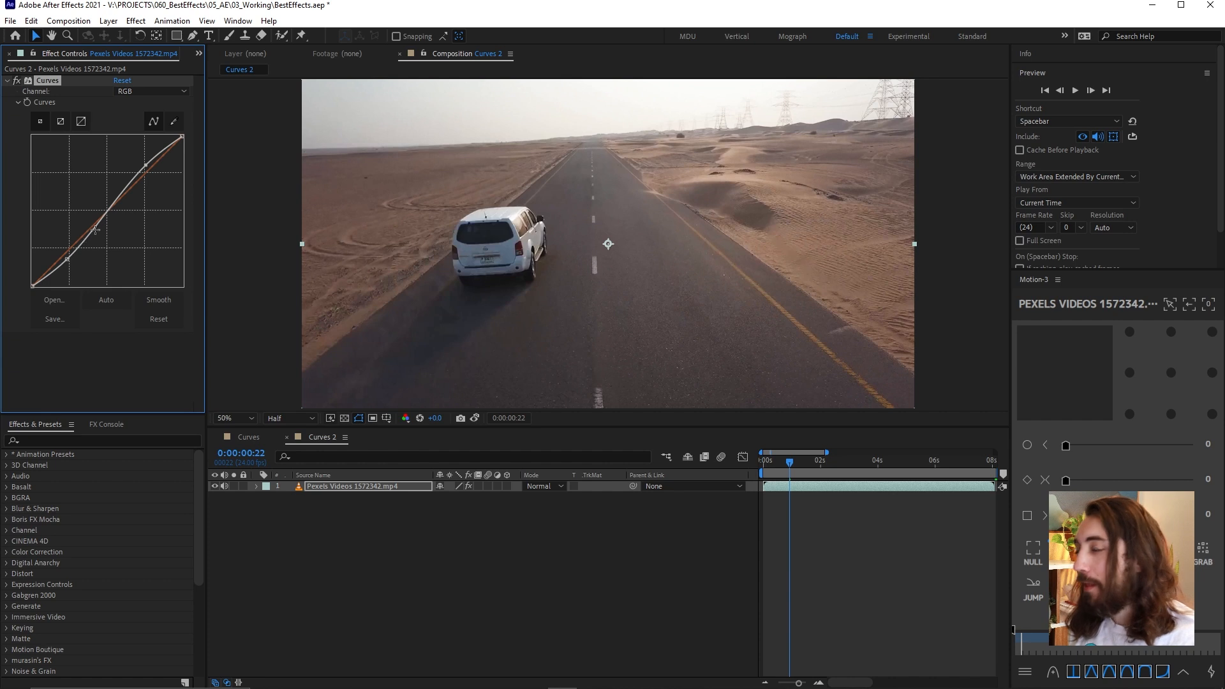
click(18, 81)
click(18, 81)
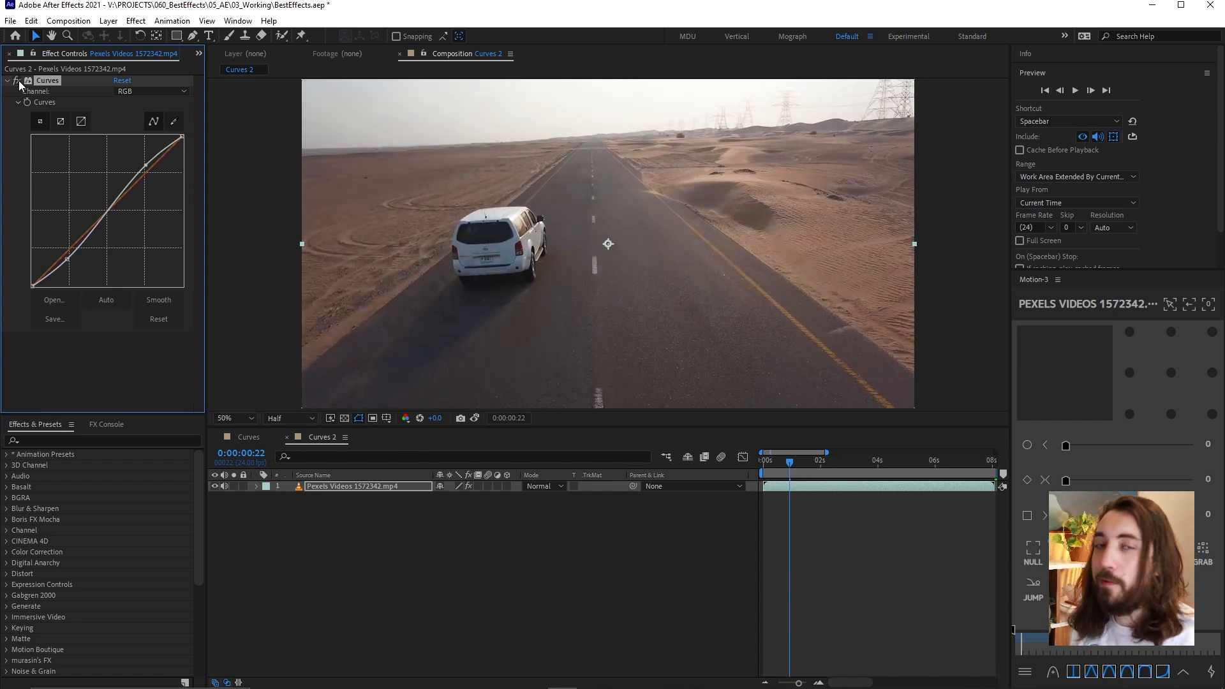
Apply Fractal Noise to the white solid in the Curves composition and set its Contrast to 427
click(317, 438)
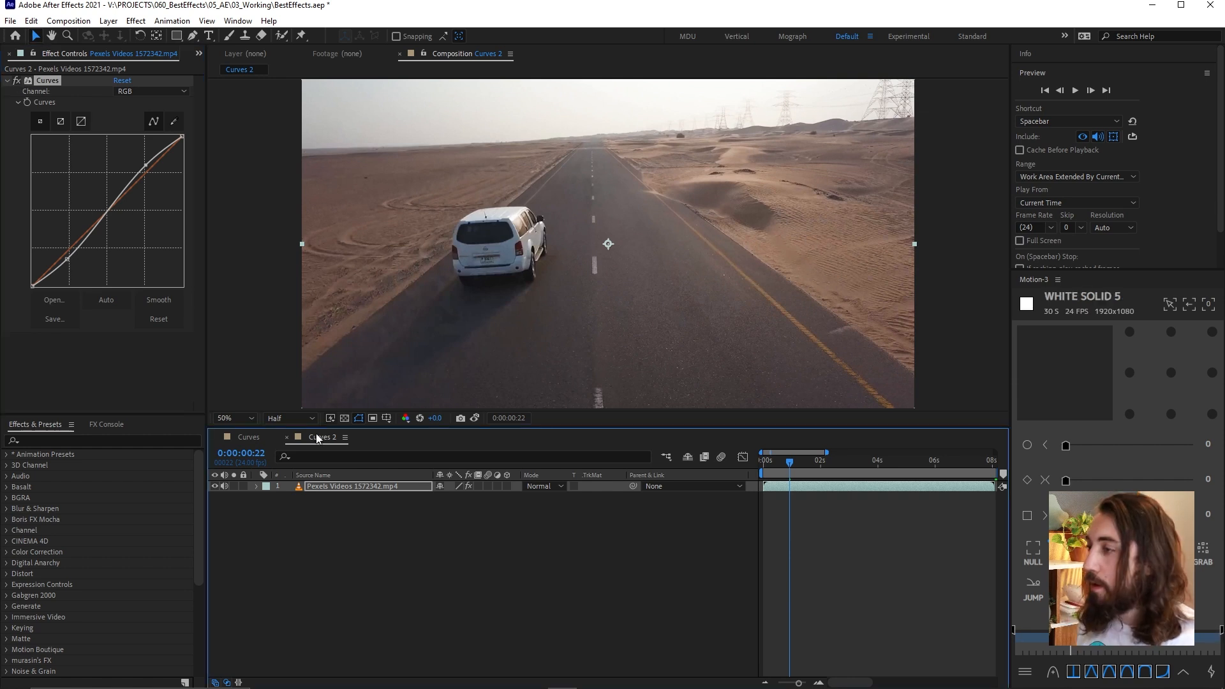
click(253, 437)
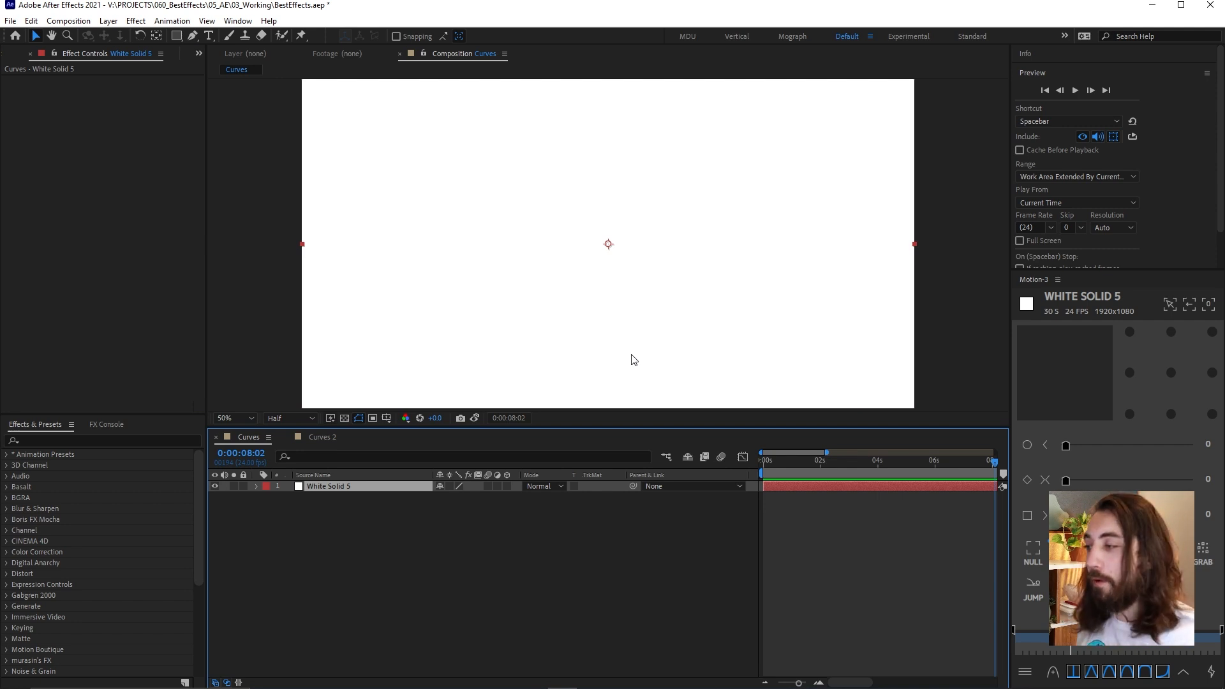
key(ctrl+space)
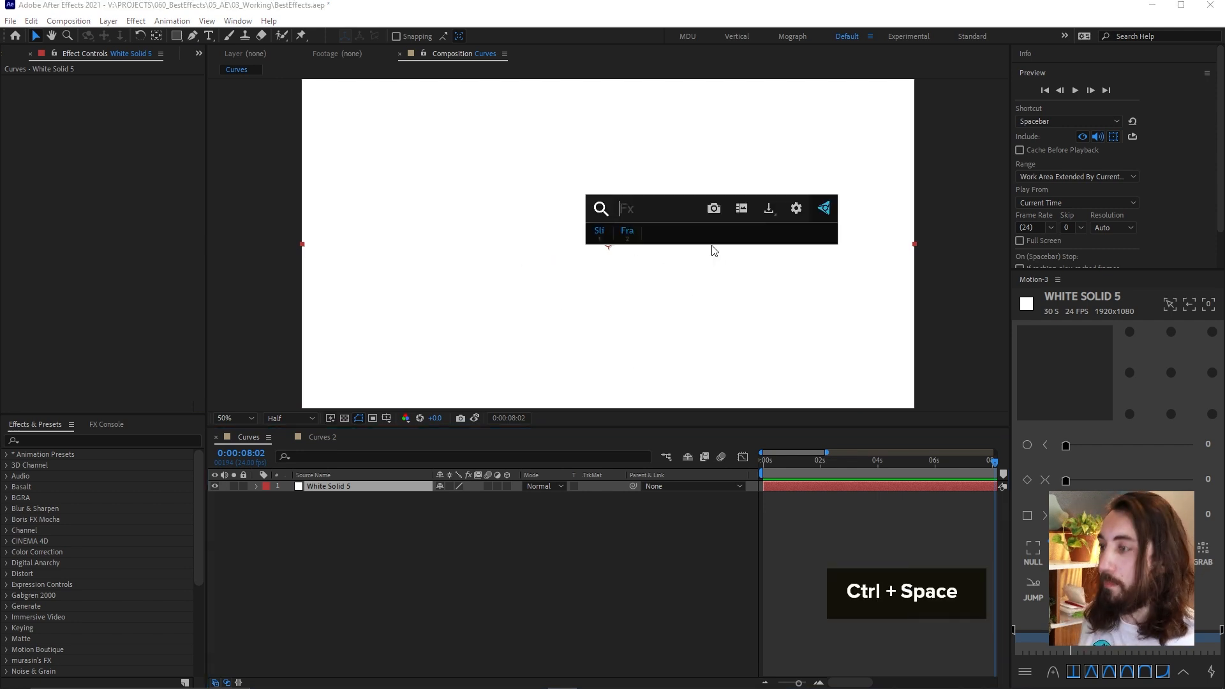
text(fra)
key(Down)
key(Return)
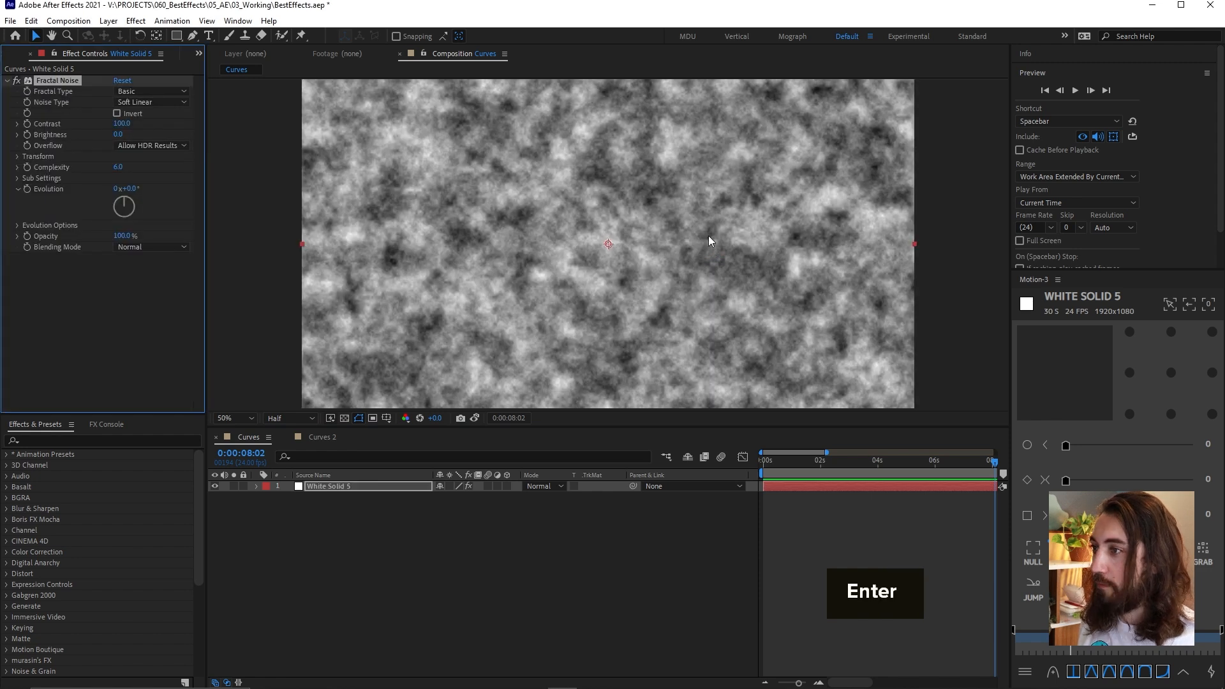
drag(121, 123, 198, 123)
Apply Fast Box Blur to the white solid after Fractal Noise and set its Blur Radius to 22
key(ctrl)
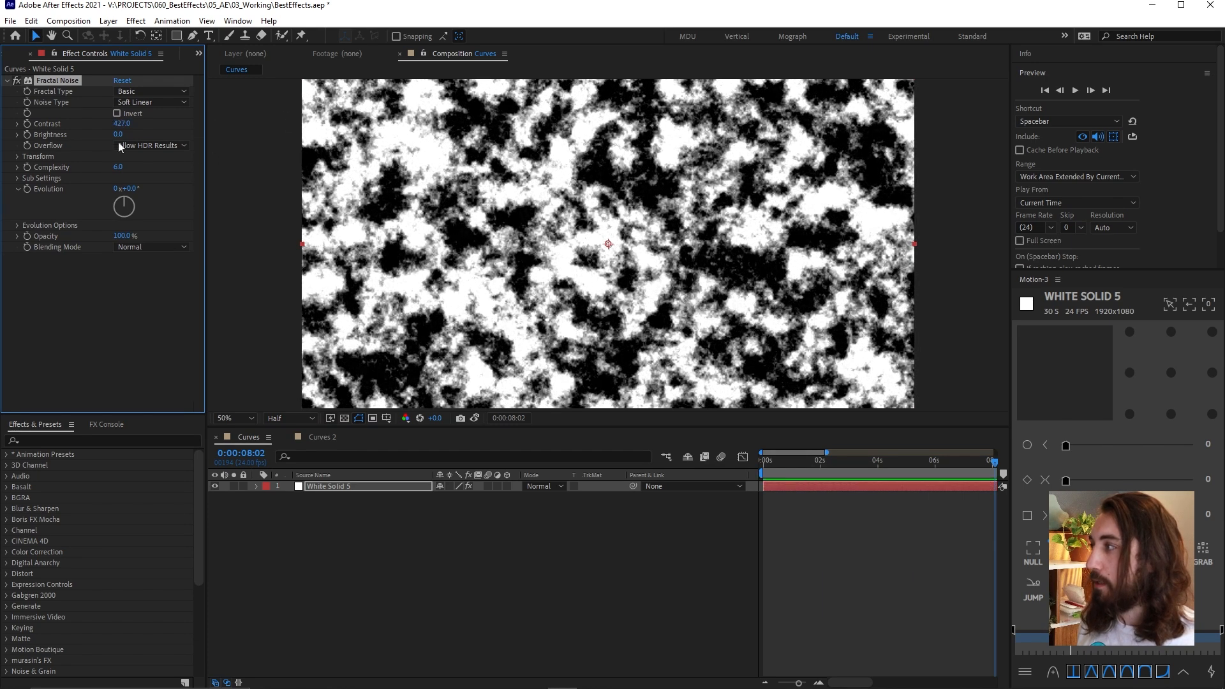
key(ctrl+space)
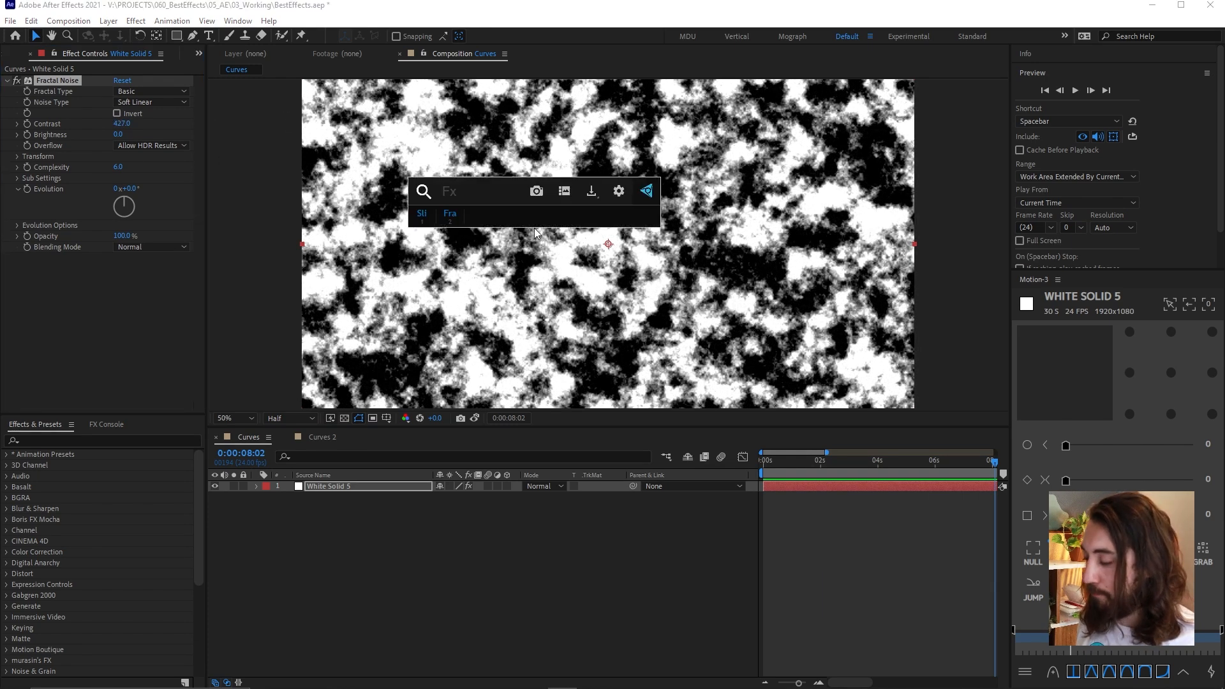
text(fb)
key(Return)
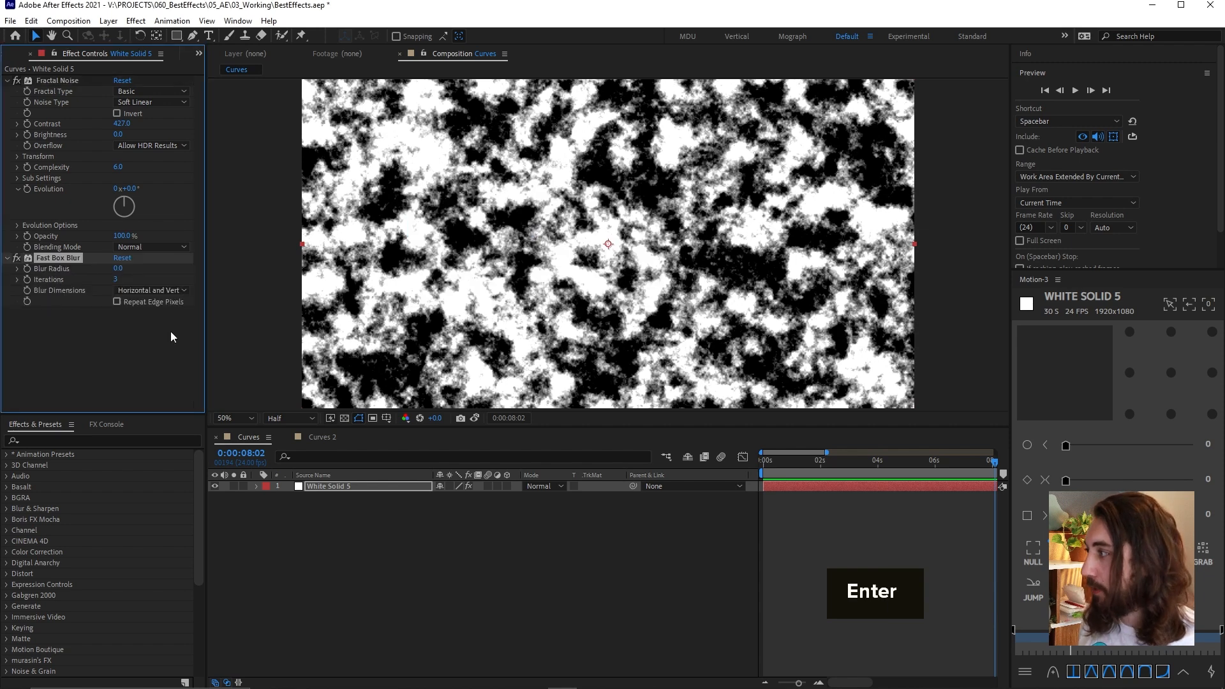
mouse_move(127, 269)
mouse_down()
mouse_move(188, 264)
mouse_move(134, 268)
mouse_up()
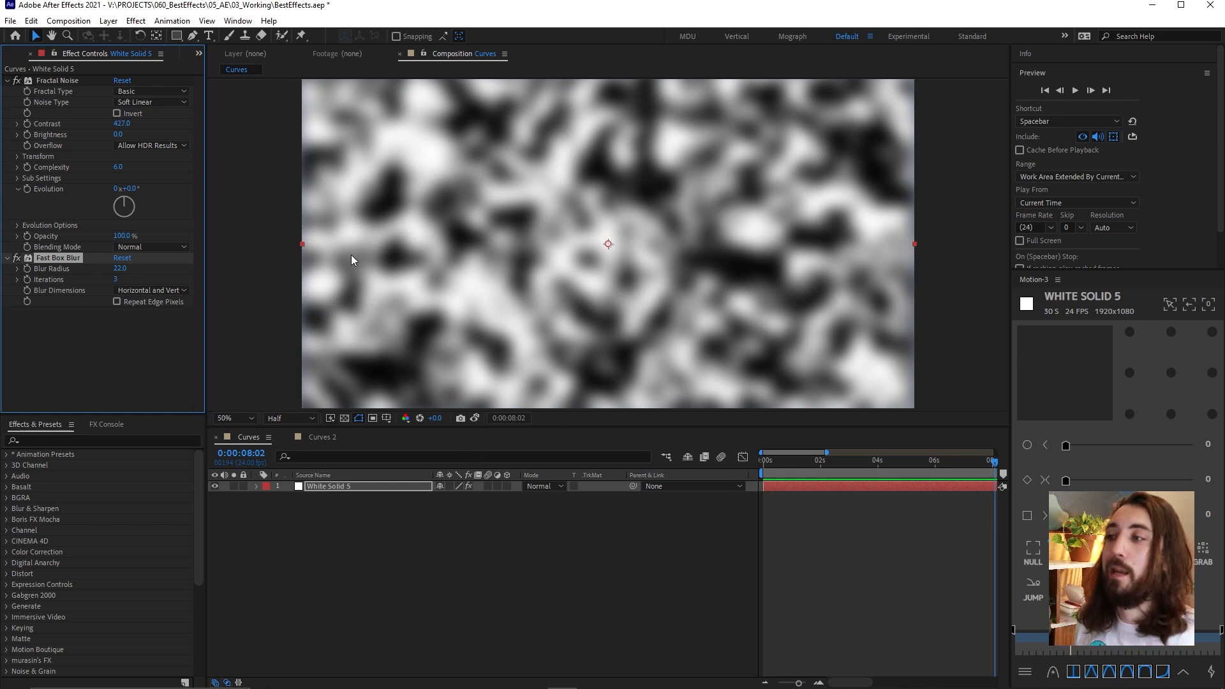
Add Curves after the blur and steepen the RGB curve into a near-vertical step that turns the blurred noise into hard-edged black-and-white blobs
key(ctrl+space)
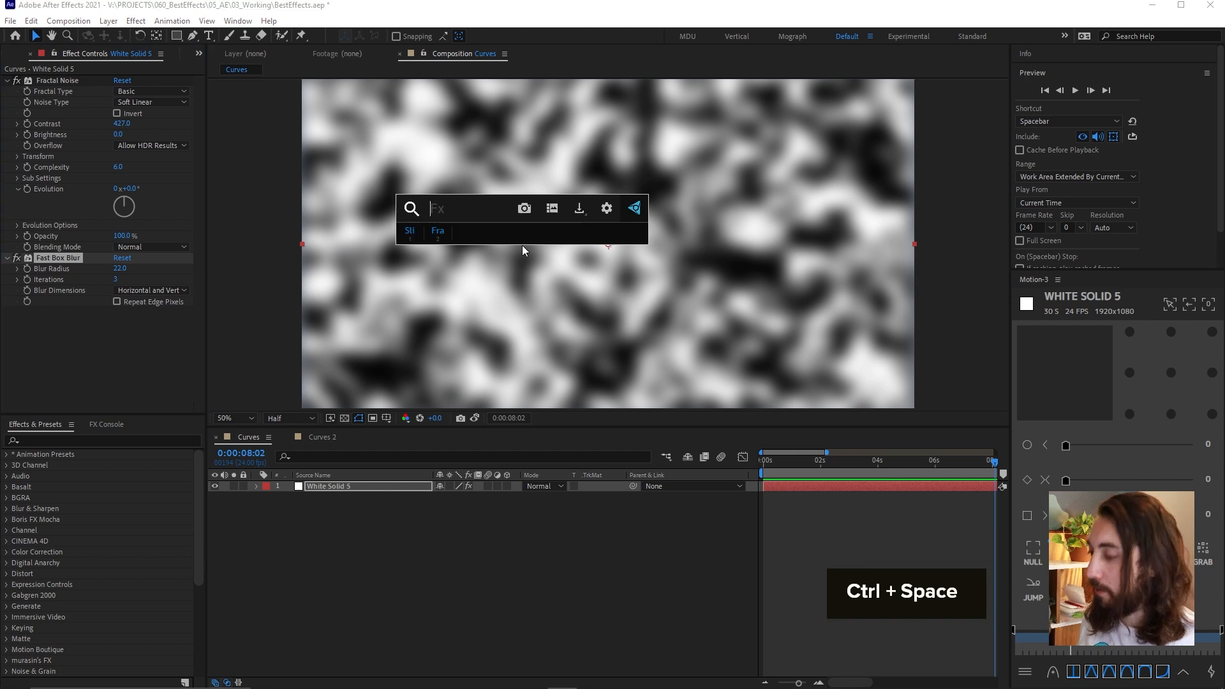
text(cur)
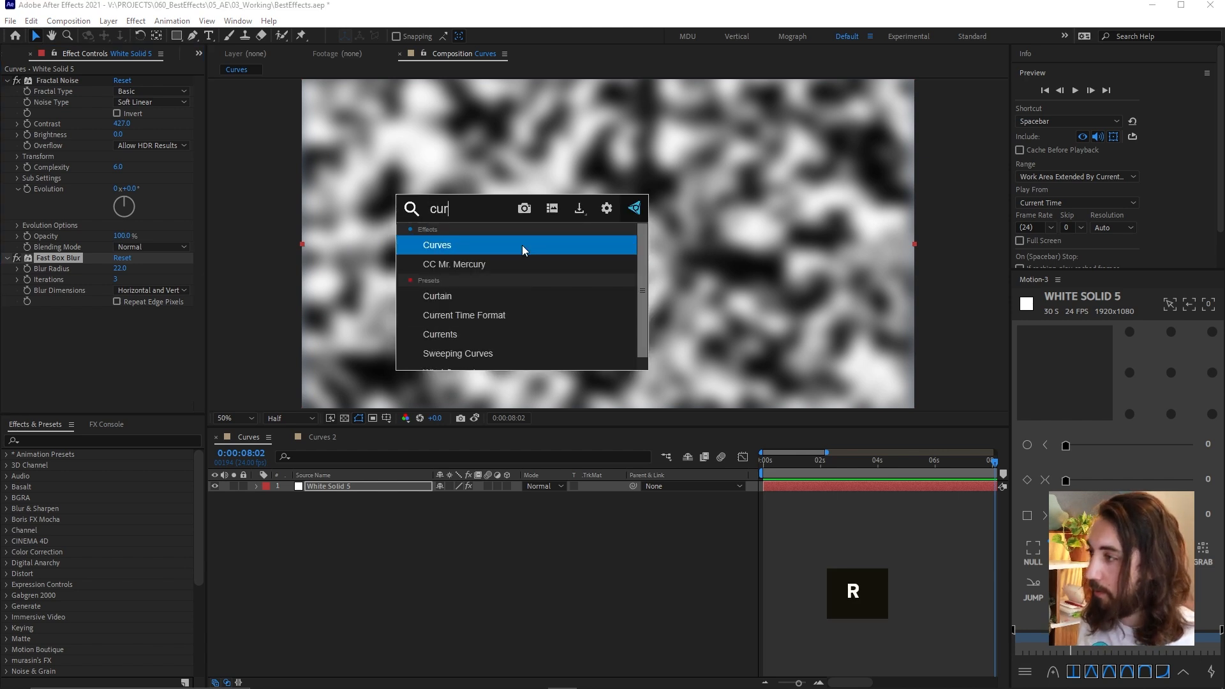
key(Return)
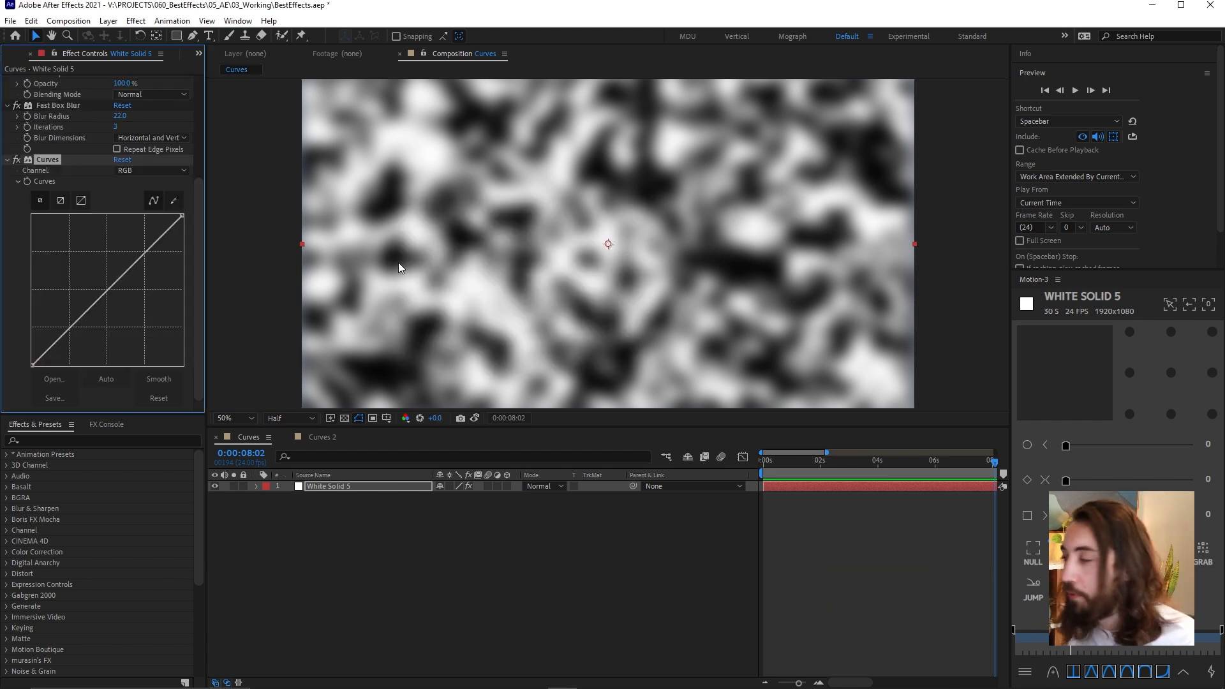
drag(64, 332, 82, 368)
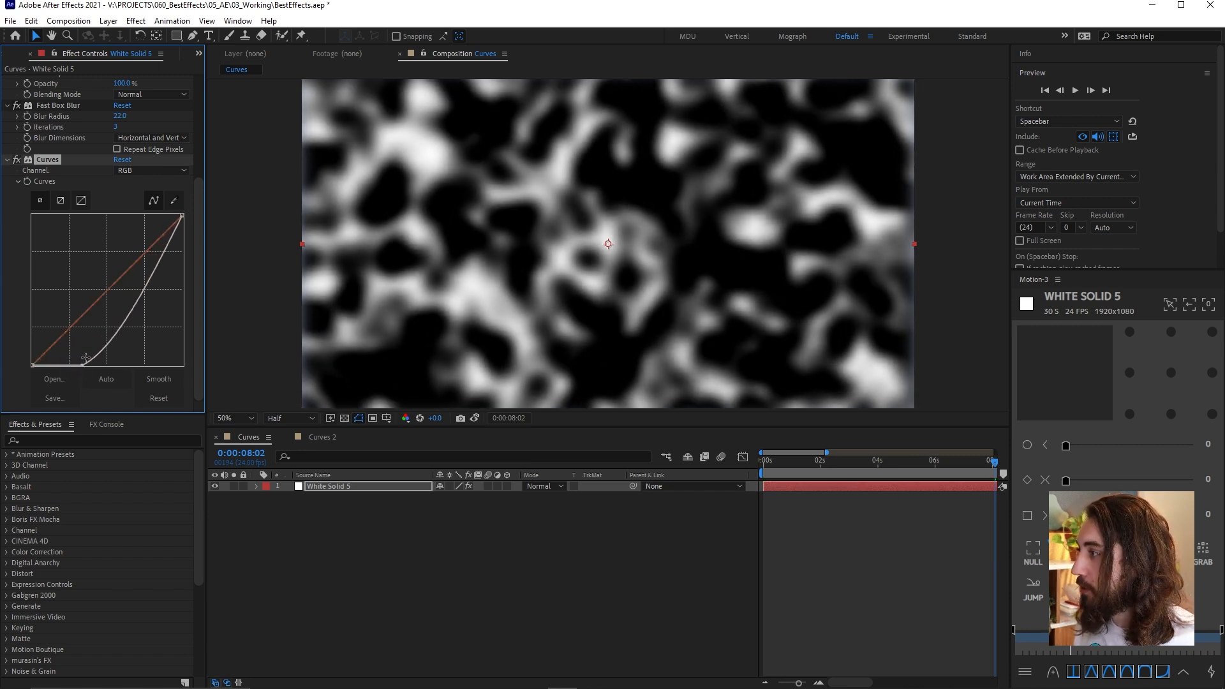
drag(163, 252, 107, 208)
mouse_move(81, 362)
mouse_down()
mouse_move(96, 365)
mouse_move(47, 365)
mouse_move(100, 362)
mouse_up()
drag(108, 216, 93, 165)
Advance the Fractal Noise Evolution to about 53° to morph the blob shapes
scroll(102, 157, up, 5)
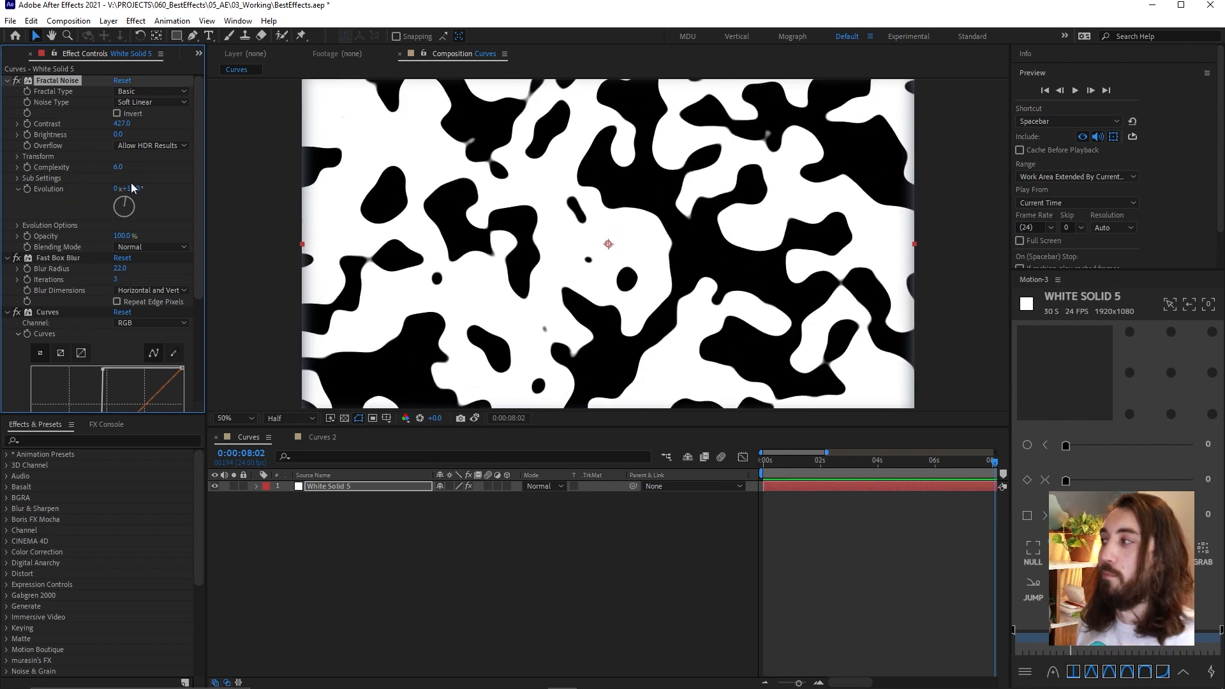
drag(133, 187, 167, 200)
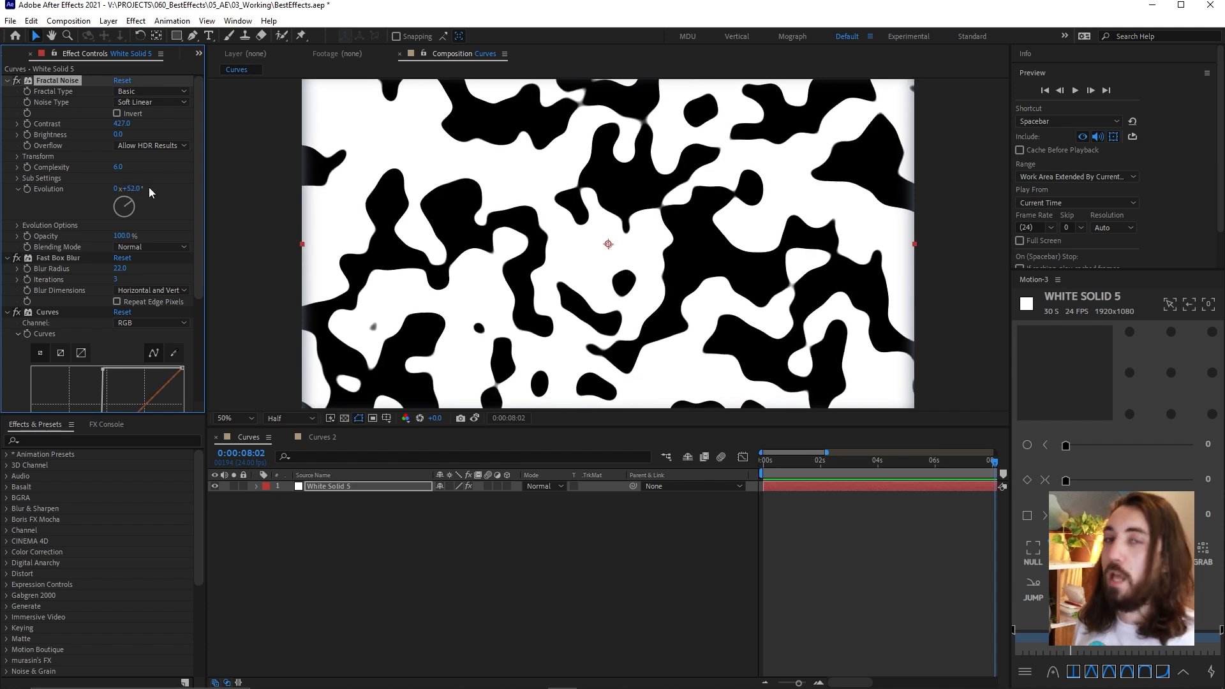